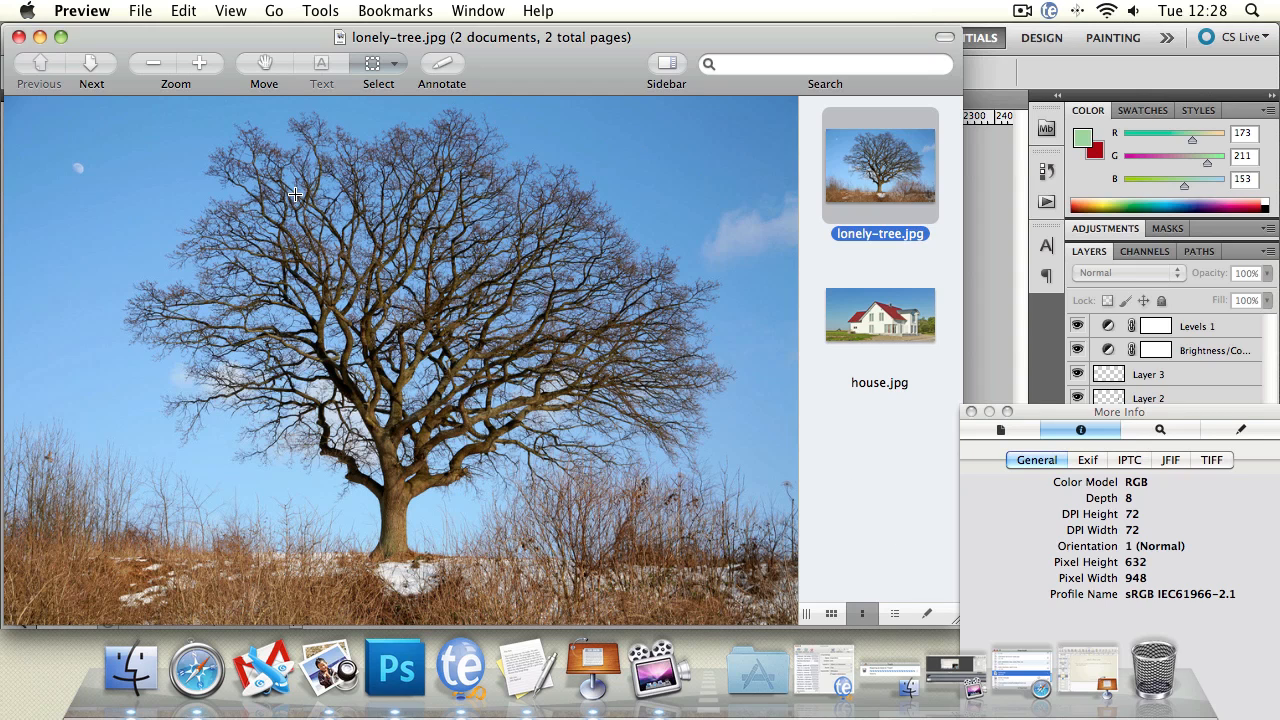
Step: Display house.jpg in Preview, then shrink and reposition its window beside the finished composition for comparison
click(872, 320)
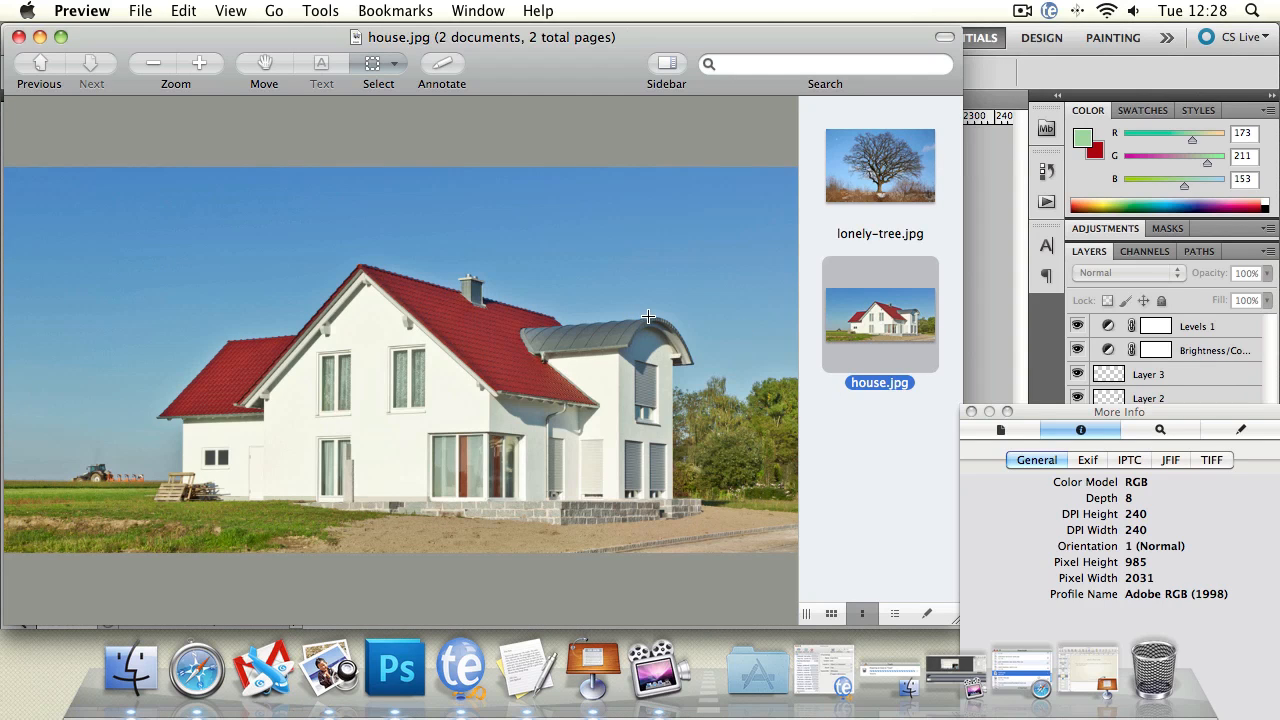
drag(572, 64, 649, 60)
drag(1049, 418, 1162, 586)
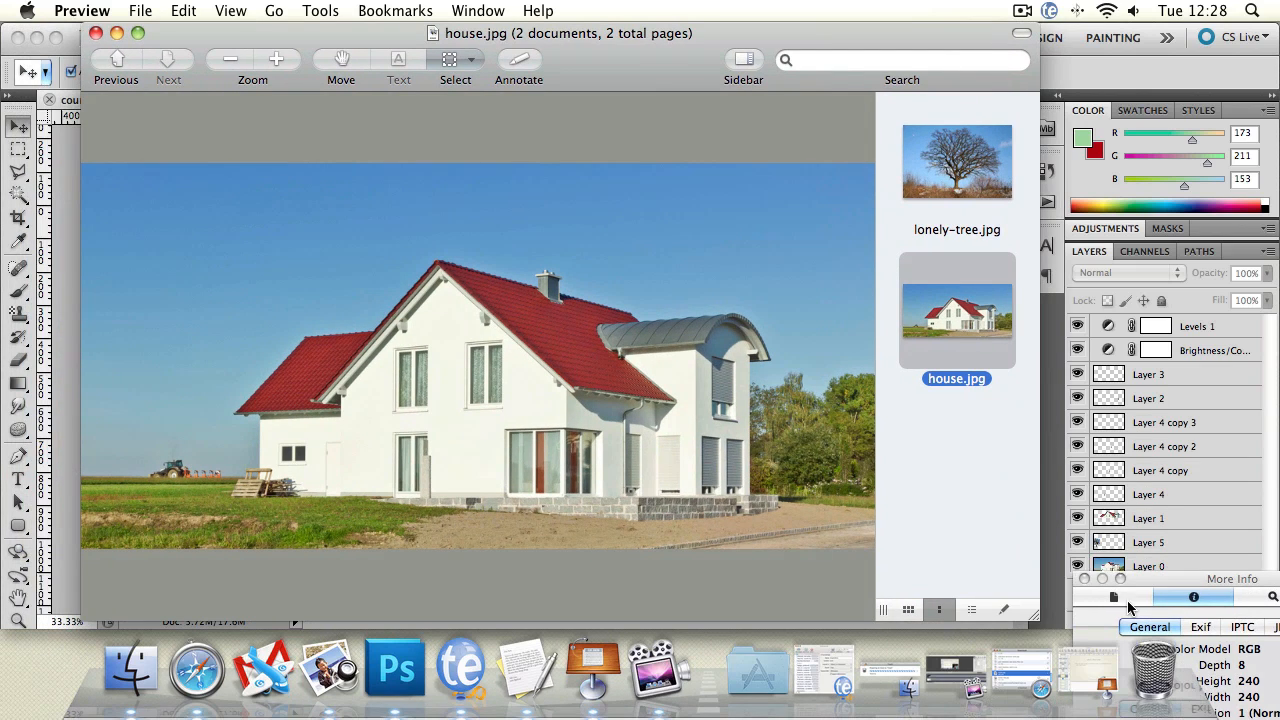
drag(1033, 614, 649, 548)
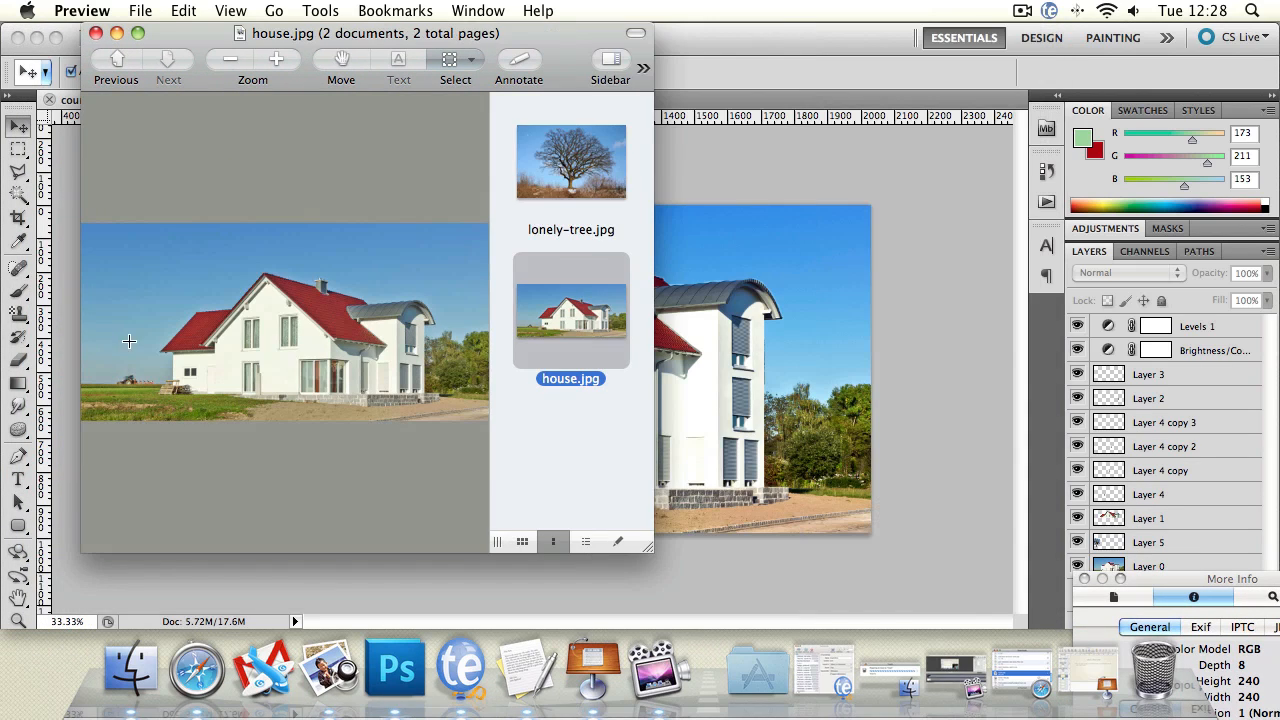
drag(247, 22, 881, 12)
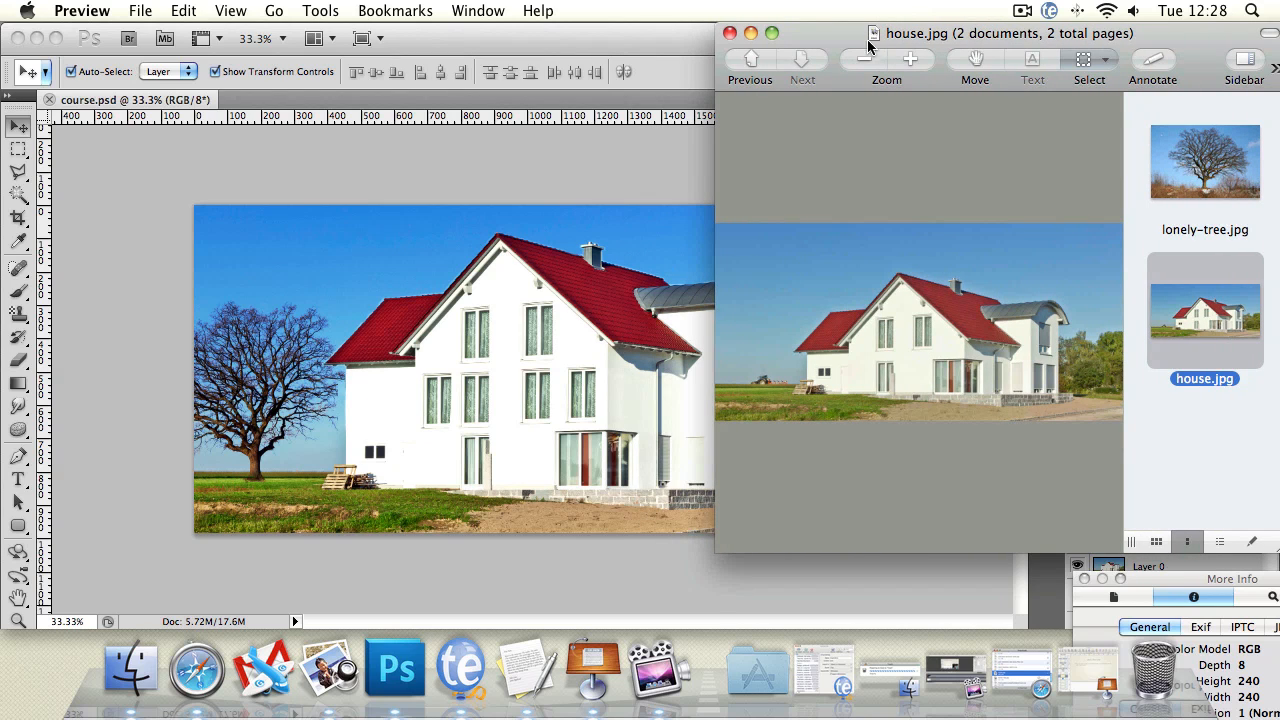
drag(867, 40, 634, 52)
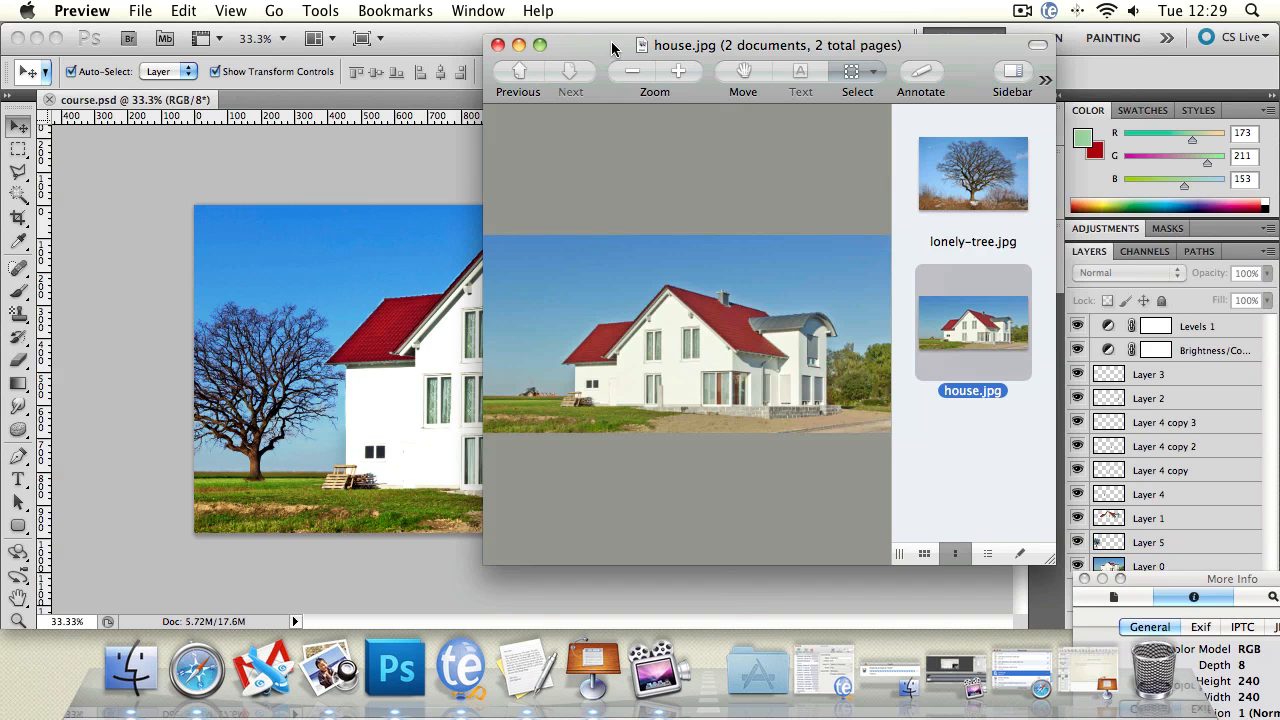
drag(612, 48, 503, 25)
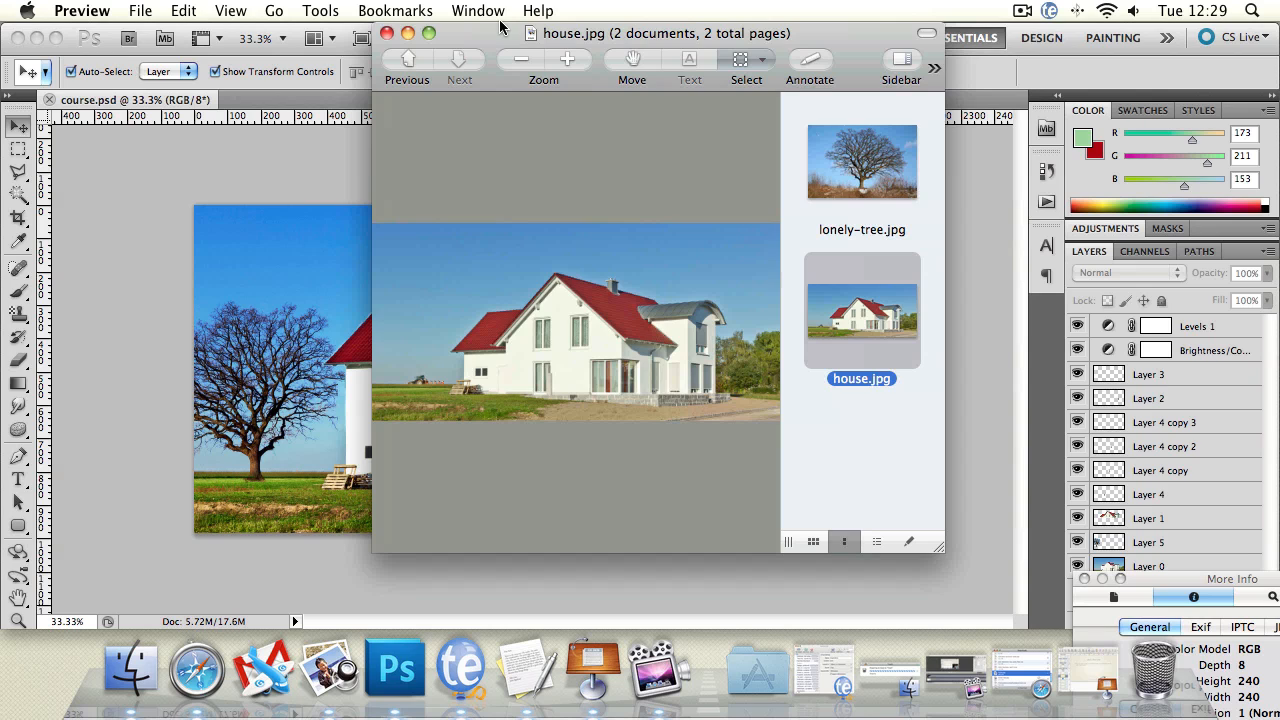
Step: View the finished course.psd composition, return to Preview, and open house.jpg from there in Photoshop
click(250, 148)
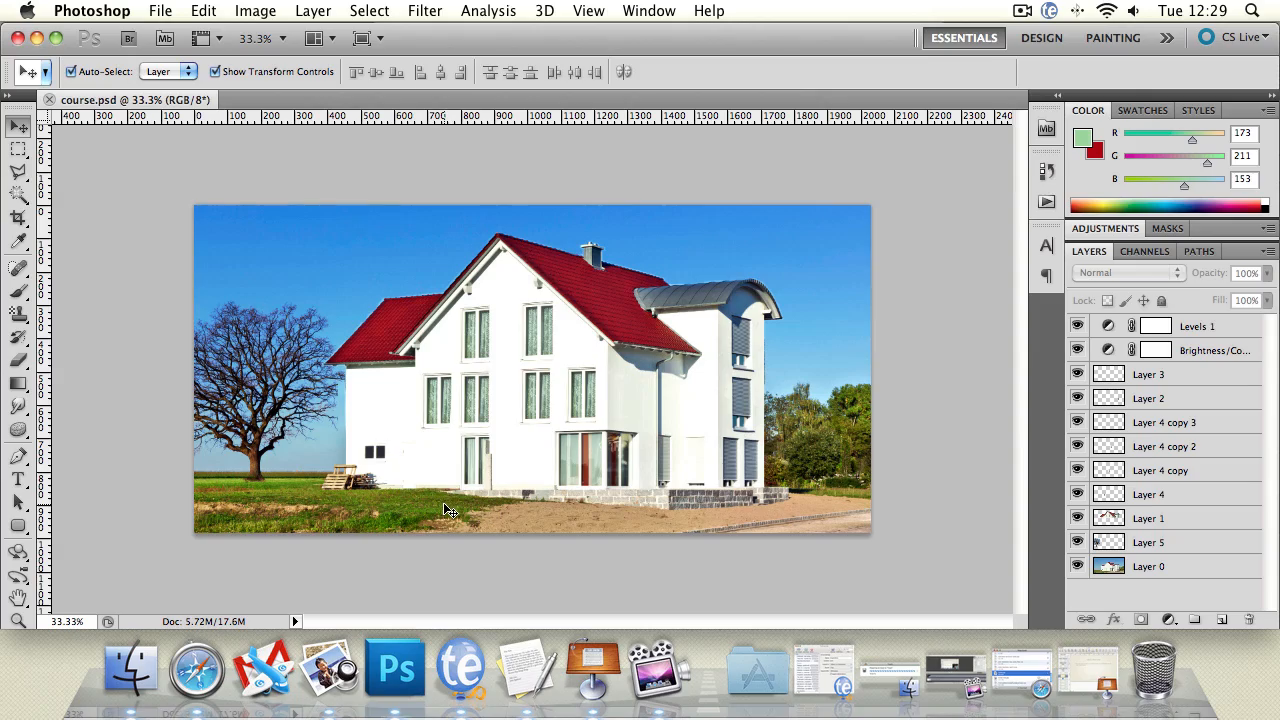
key(F9)
click(640, 305)
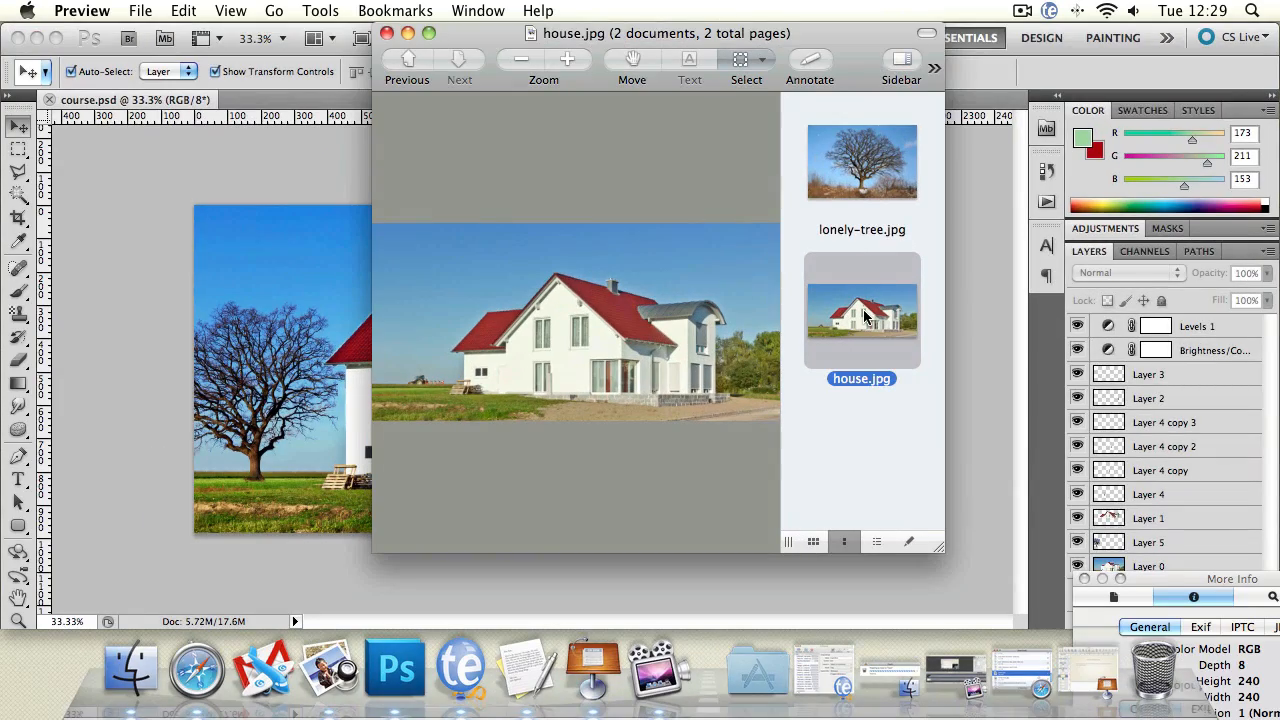
drag(866, 316, 398, 665)
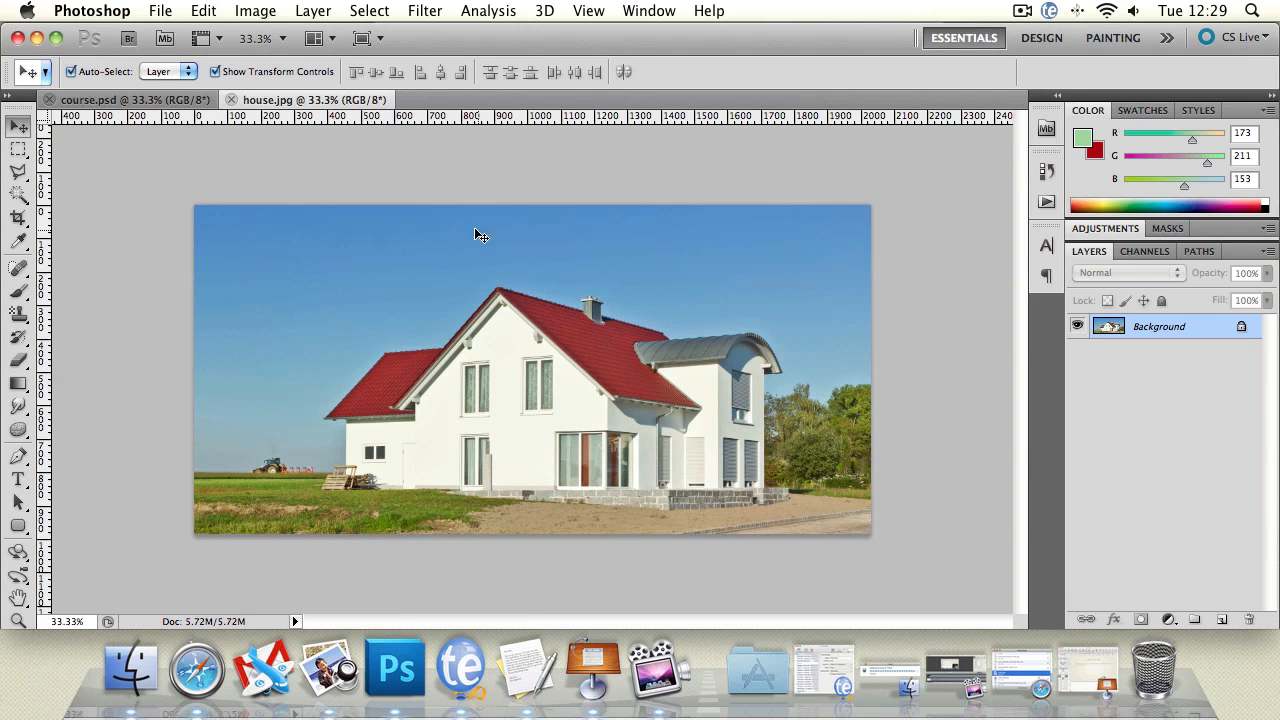
Step: Extend the house.jpg canvas upward by 1000 pixels in relative height, anchoring the existing image at the bottom centre
click(250, 11)
click(306, 205)
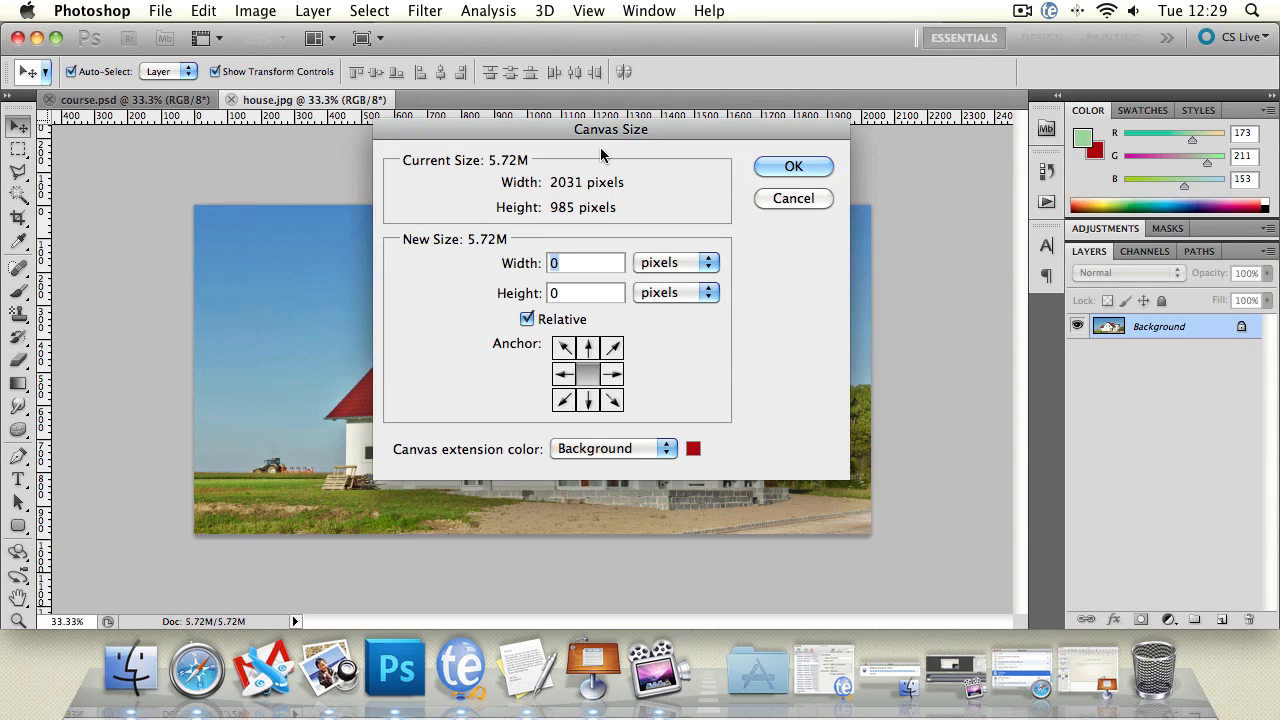
click(578, 292)
click(590, 400)
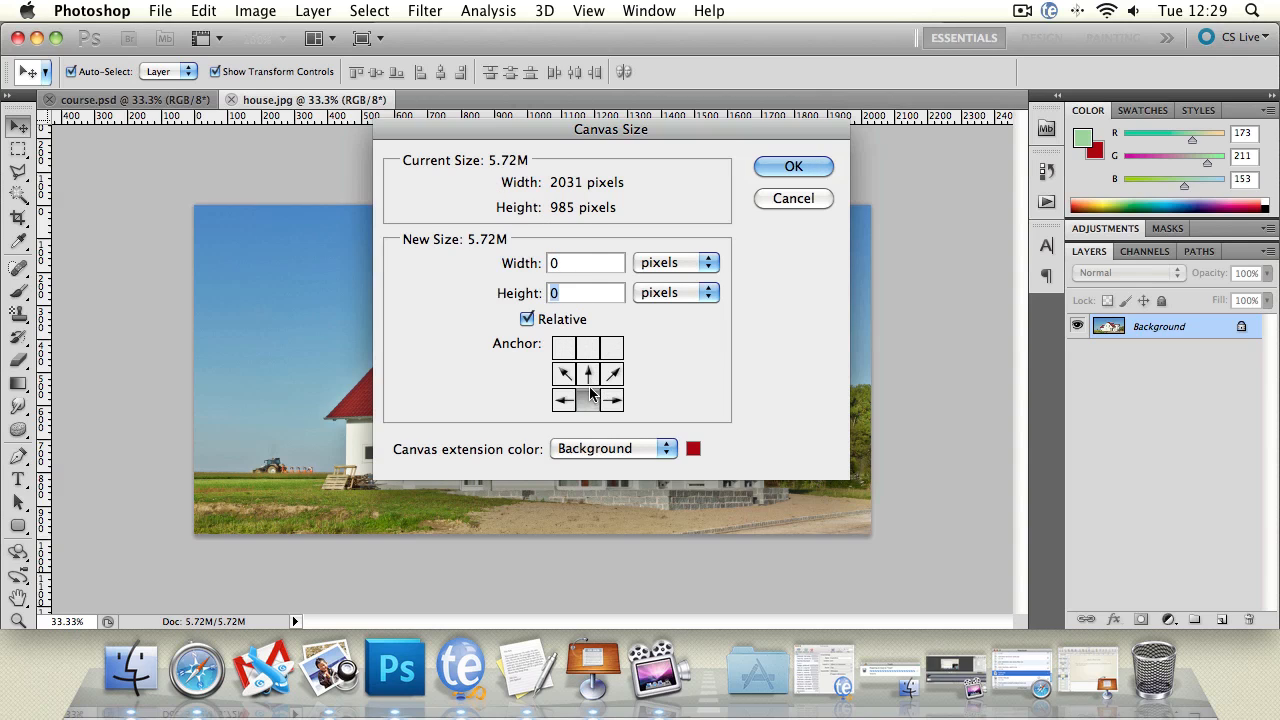
click(582, 263)
click(582, 292)
text(1)
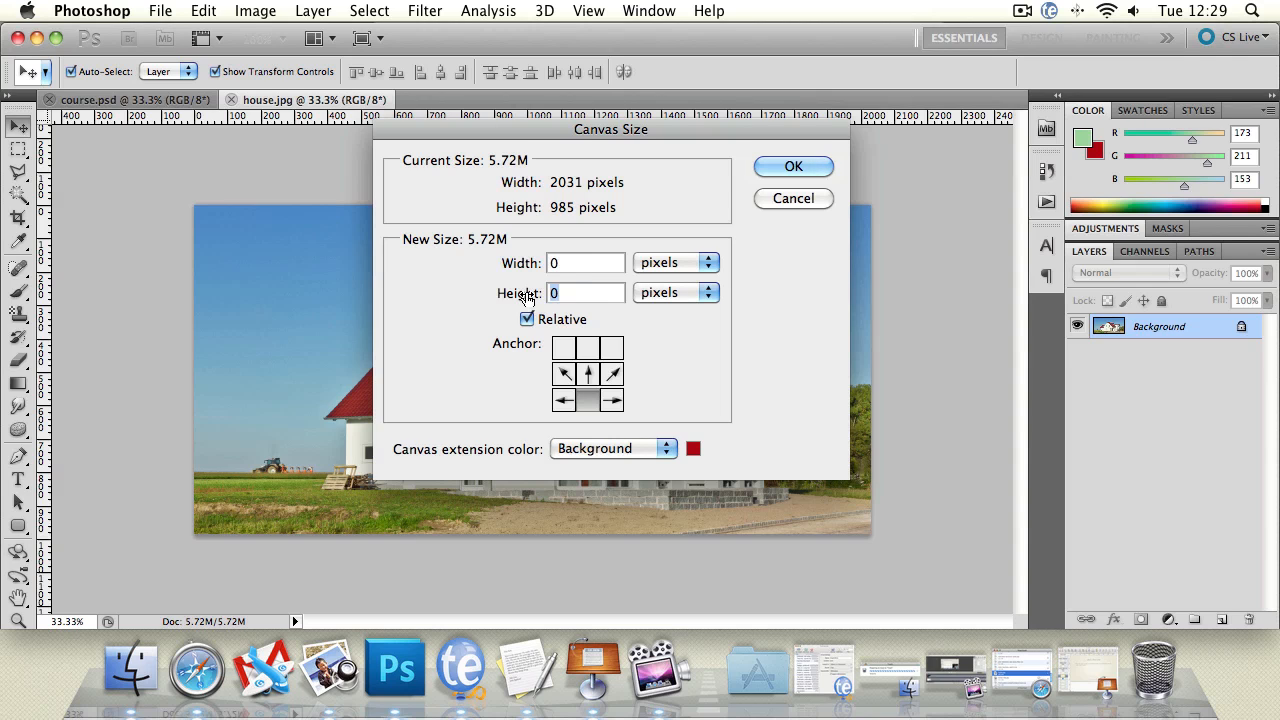
text(000)
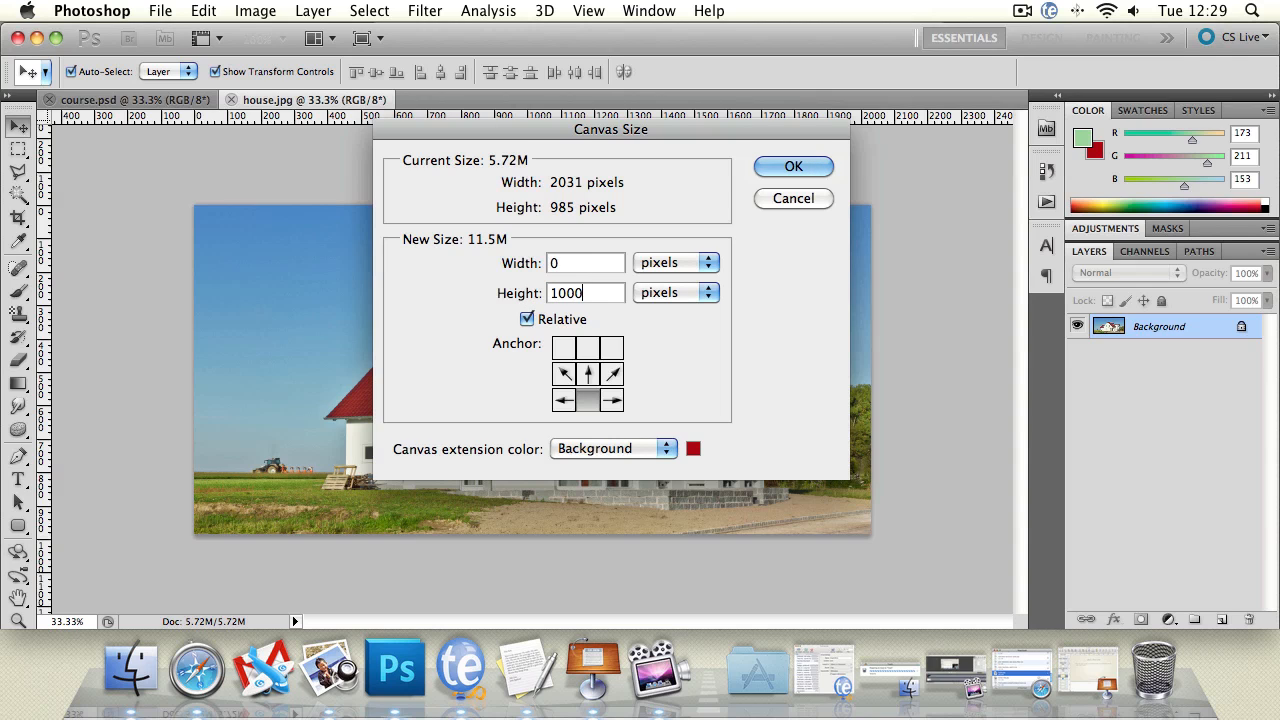
click(803, 166)
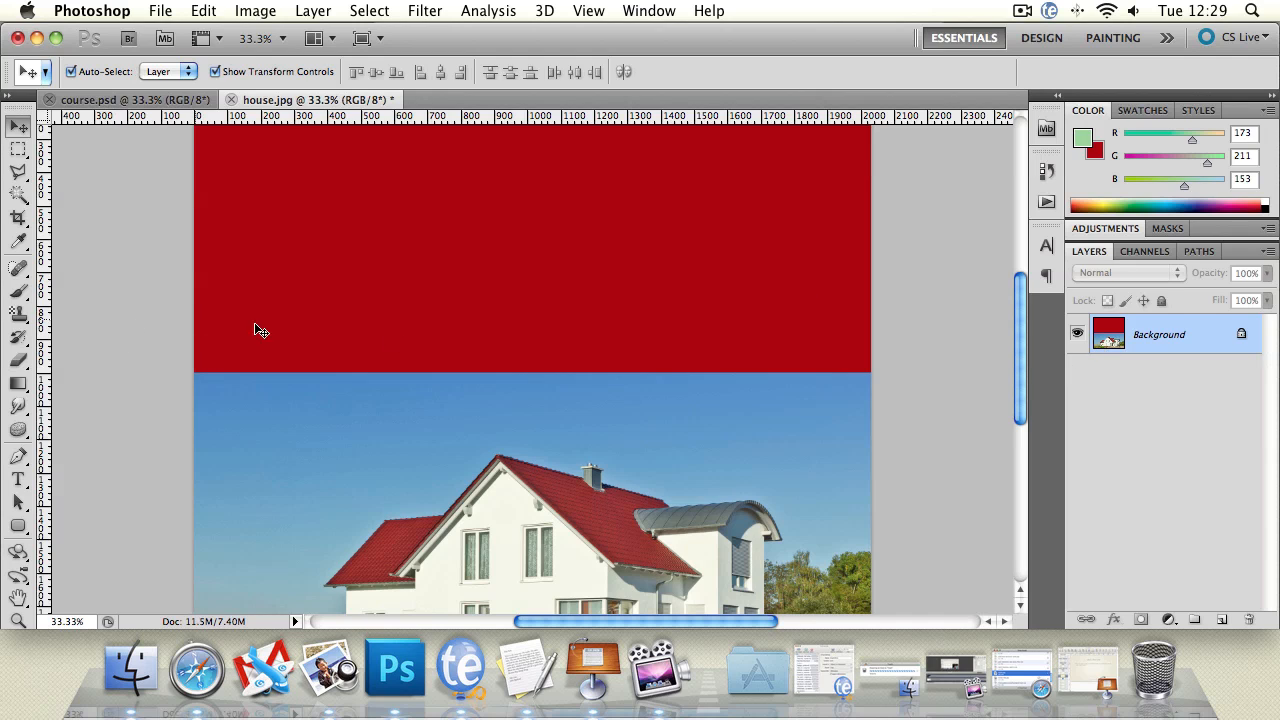
Step: Convert the Background into the regular layer Layer 0 and delete the red canvas extension above the photo using the Magic Wand
double_click(1155, 330)
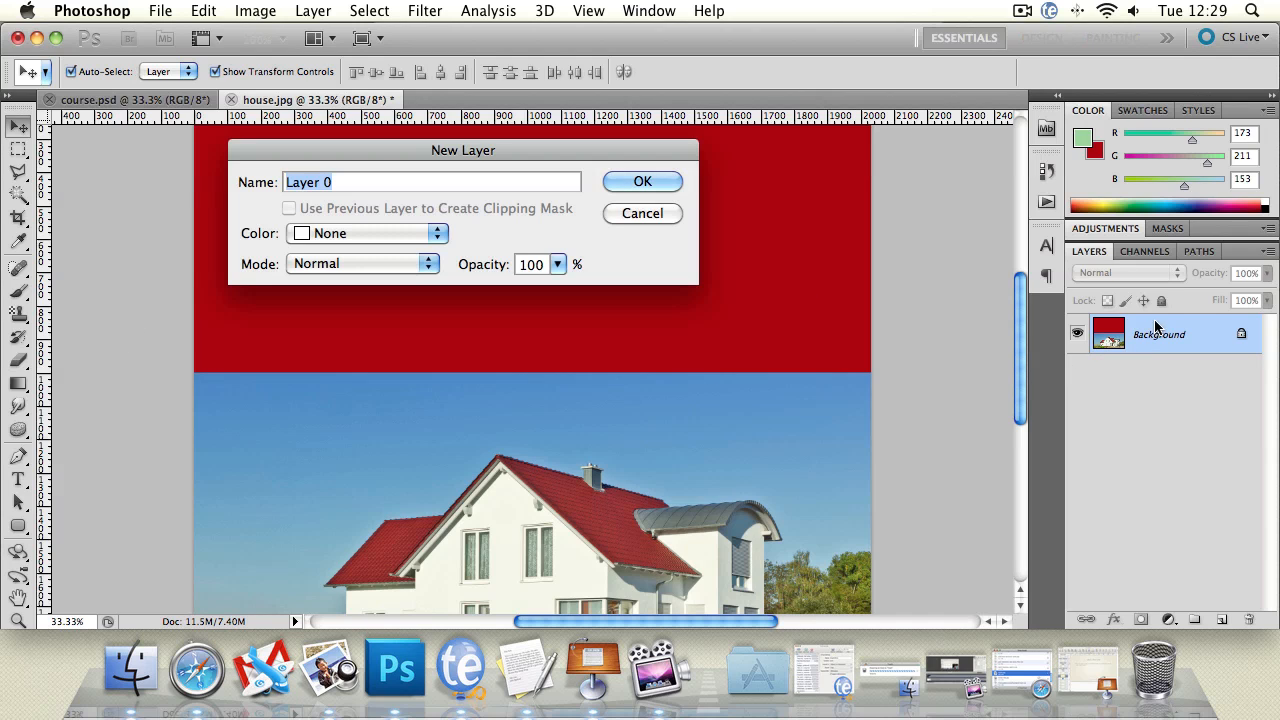
key(Return)
click(20, 193)
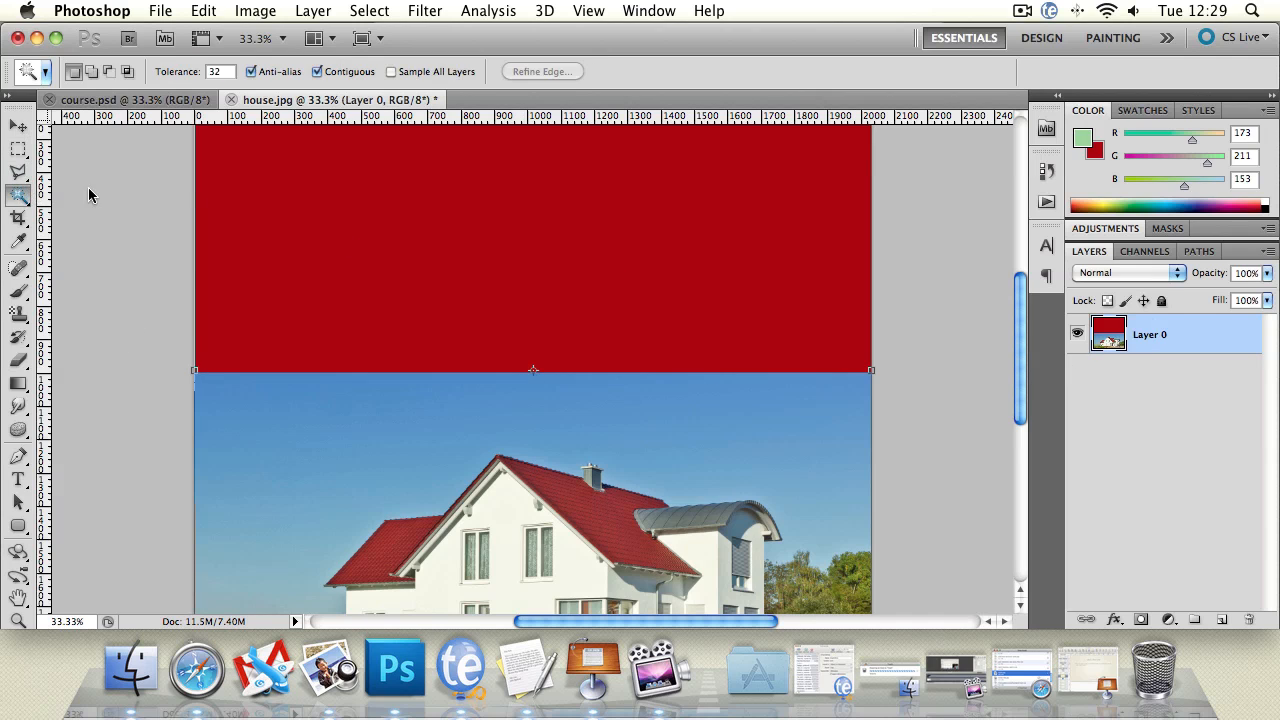
click(341, 211)
key(Delete)
key(super+d)
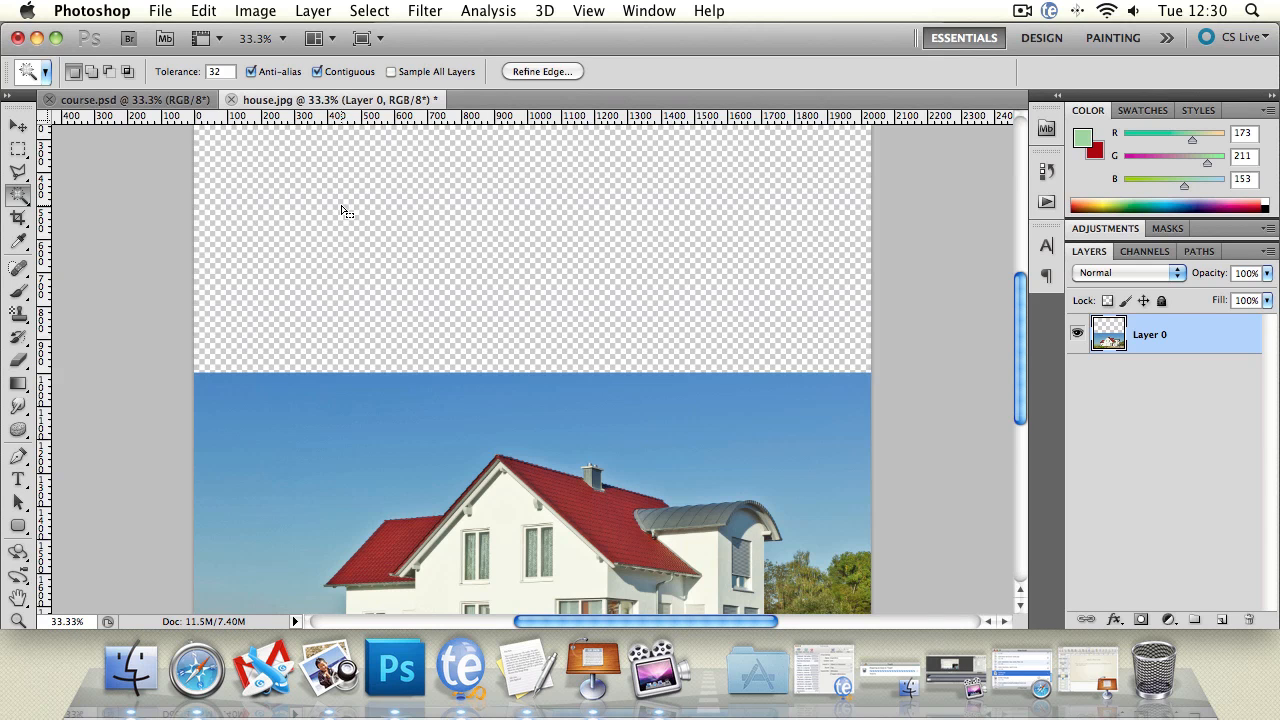
Step: Switch the toolbox to its two-column layout and bring the whole house photo into view
click(17, 600)
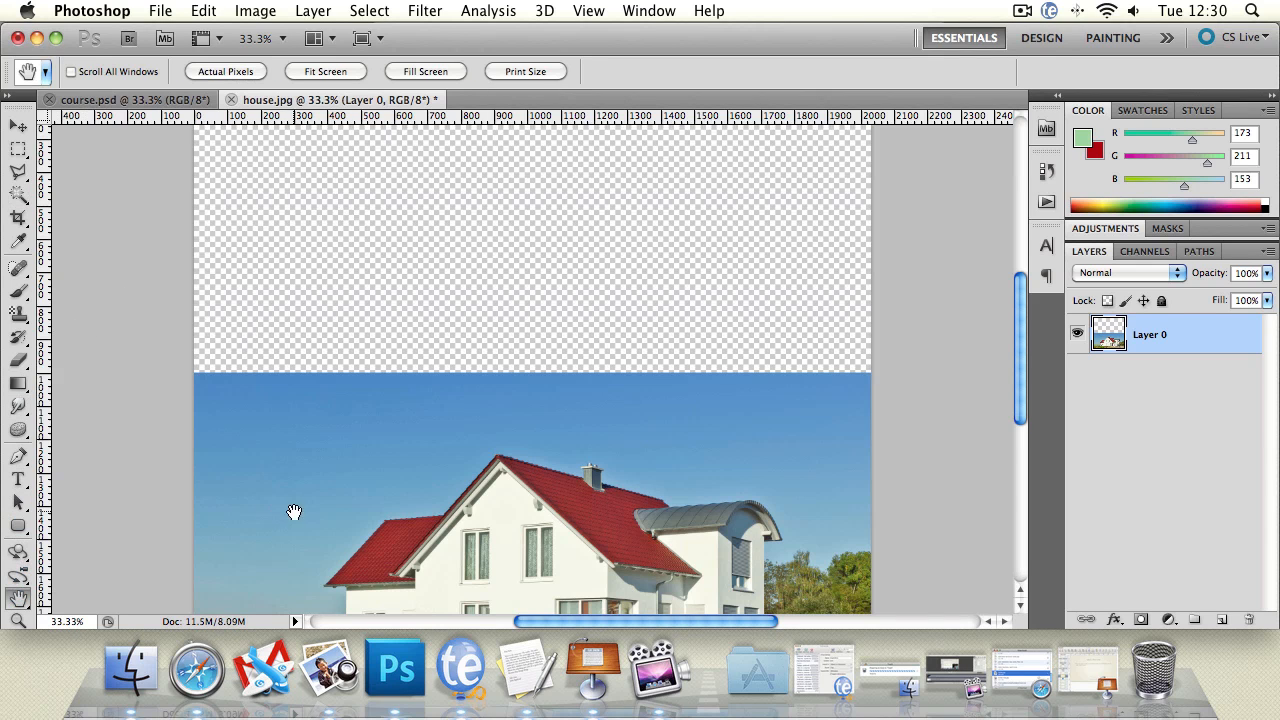
drag(291, 514, 280, 300)
click(11, 100)
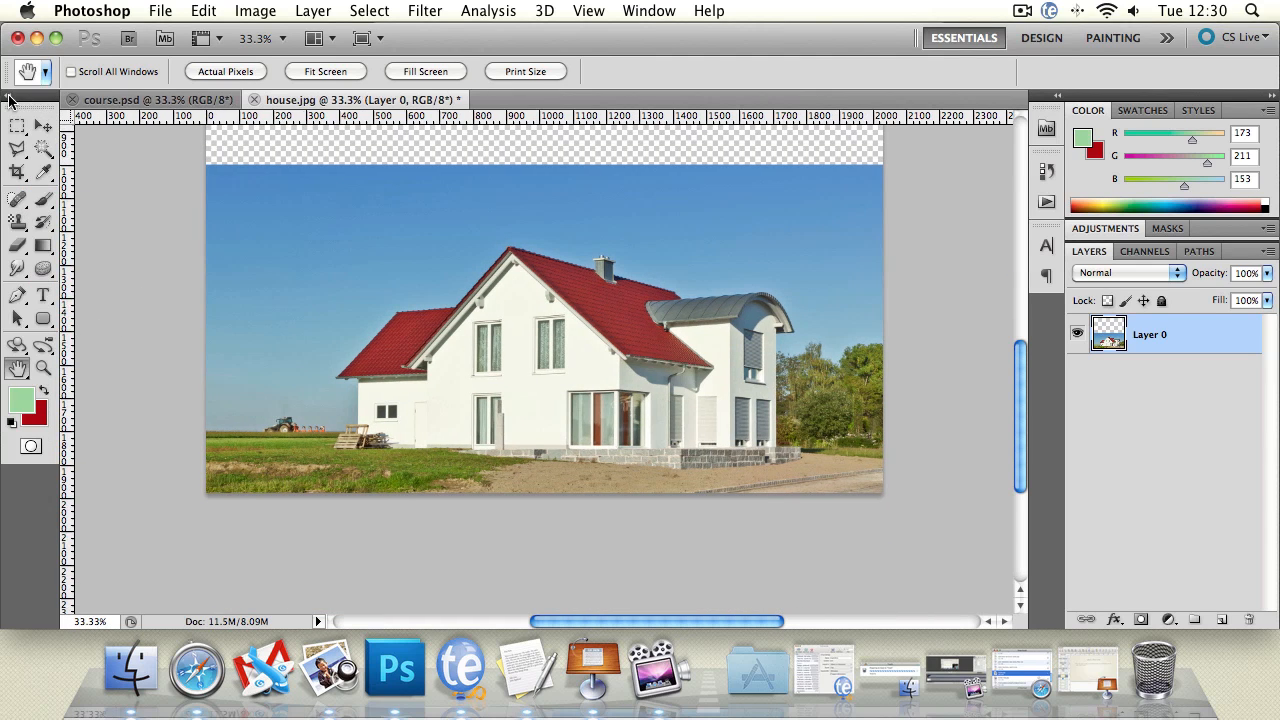
drag(246, 320, 234, 371)
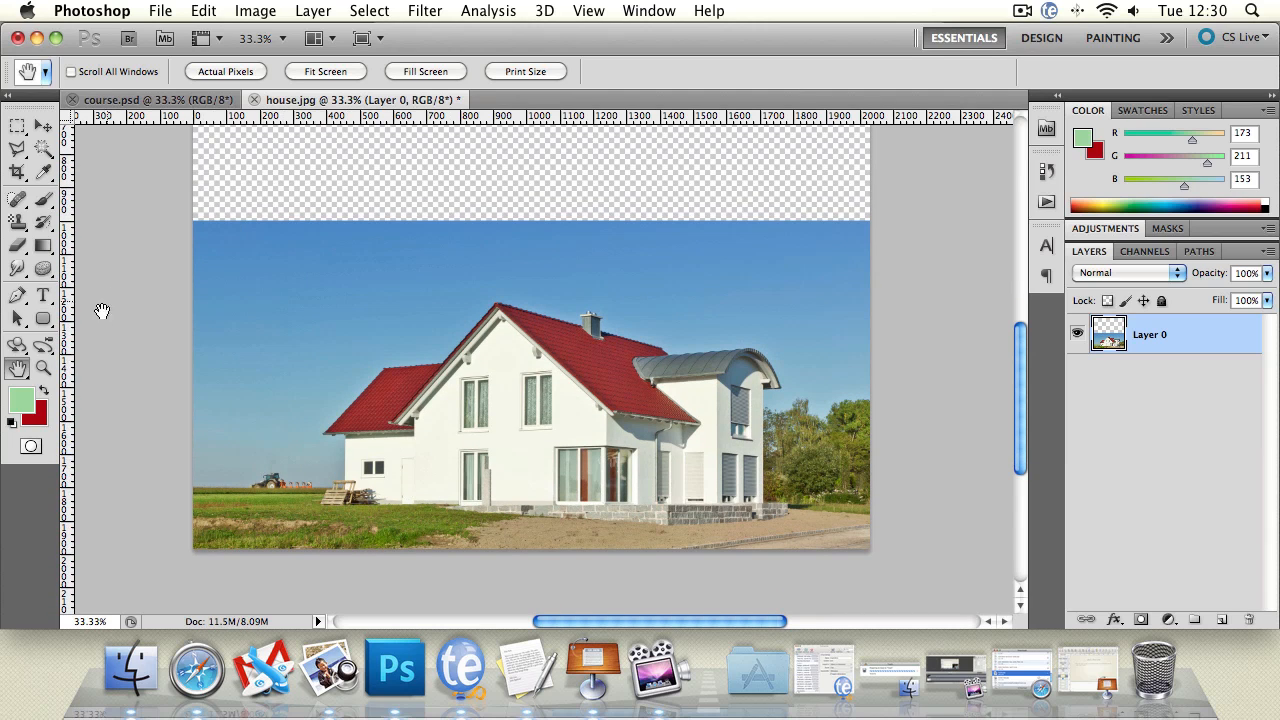
Step: Examine the house's left wing in house.jpg at 200% and compare it with the finished composition in course.psd
click(43, 368)
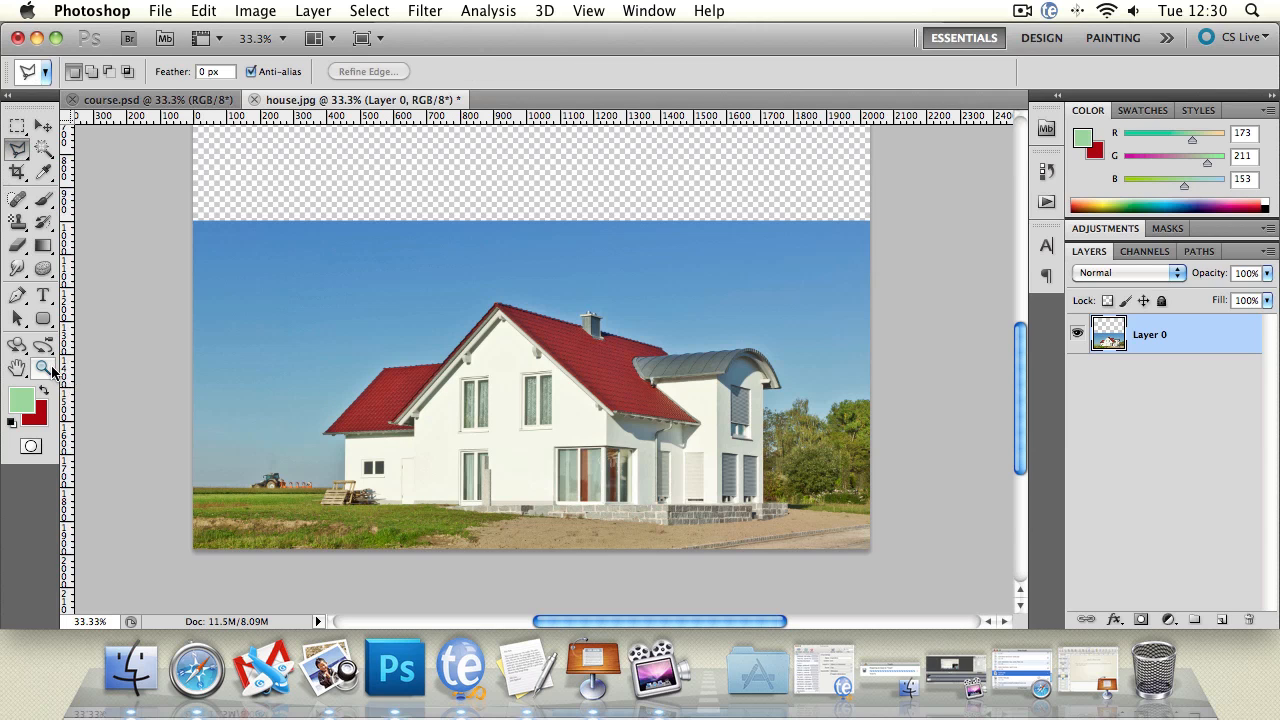
click(434, 426)
click(274, 457)
click(229, 274)
click(229, 274)
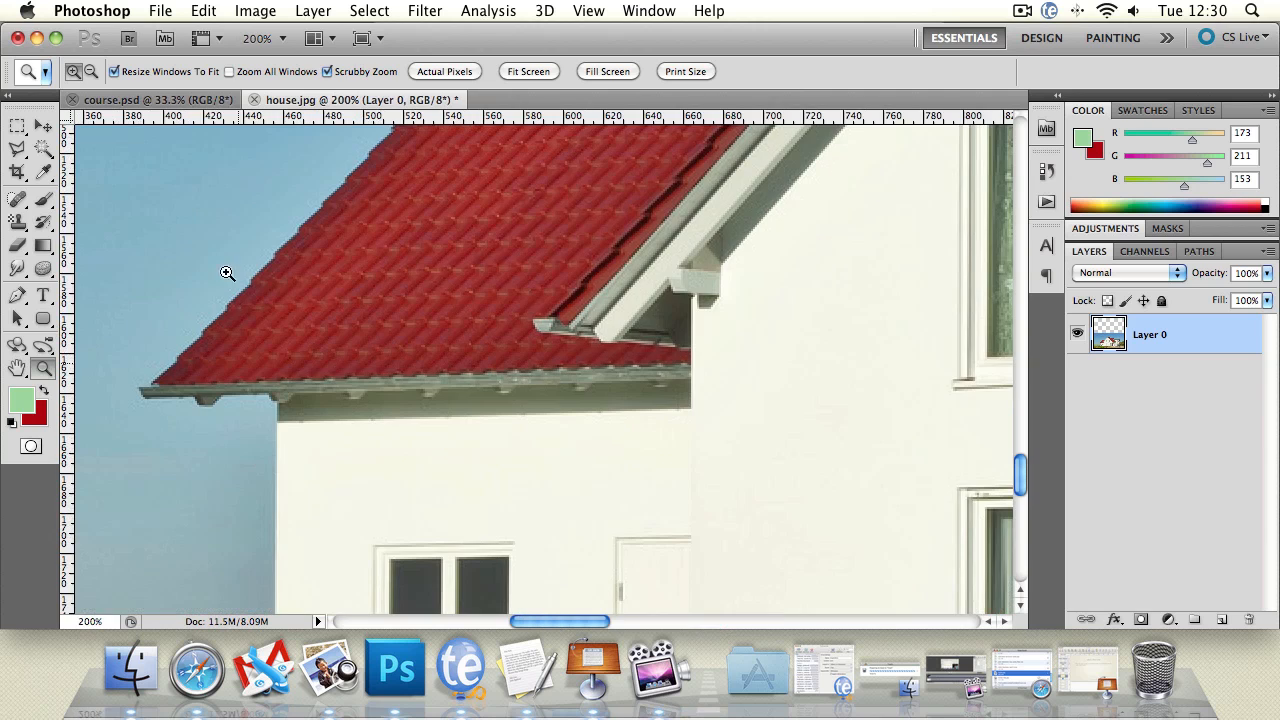
click(148, 101)
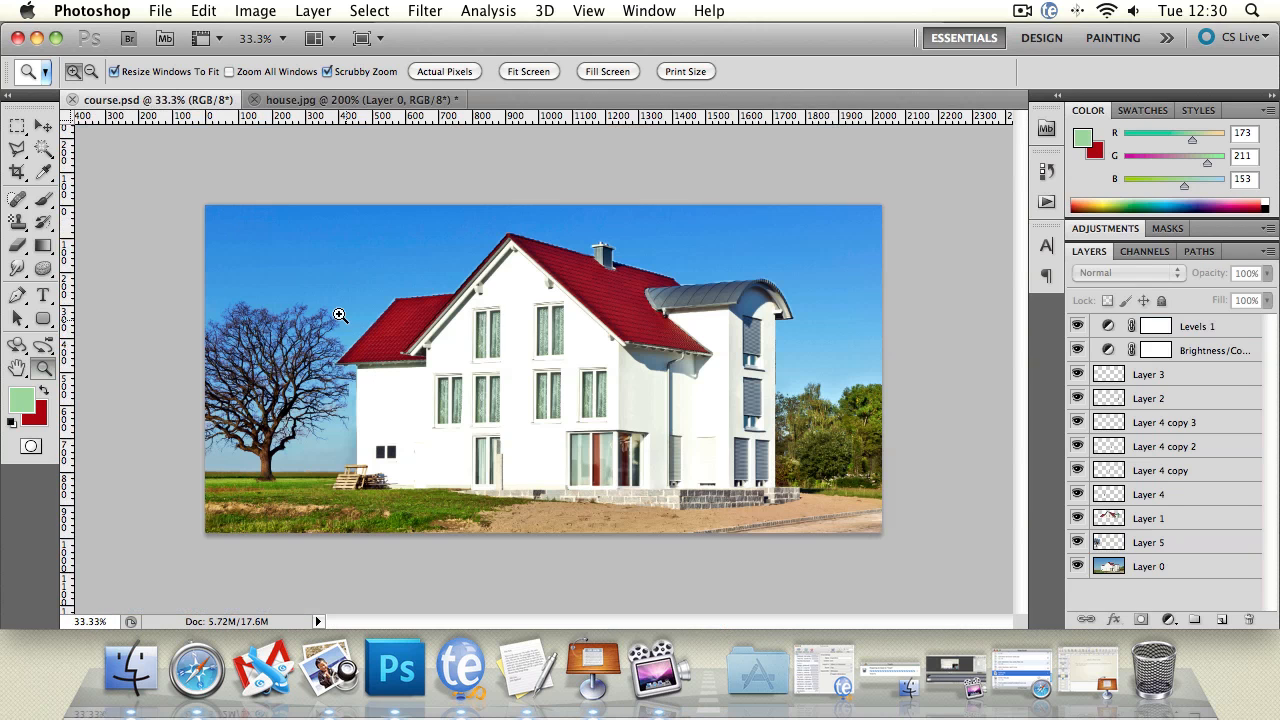
click(320, 105)
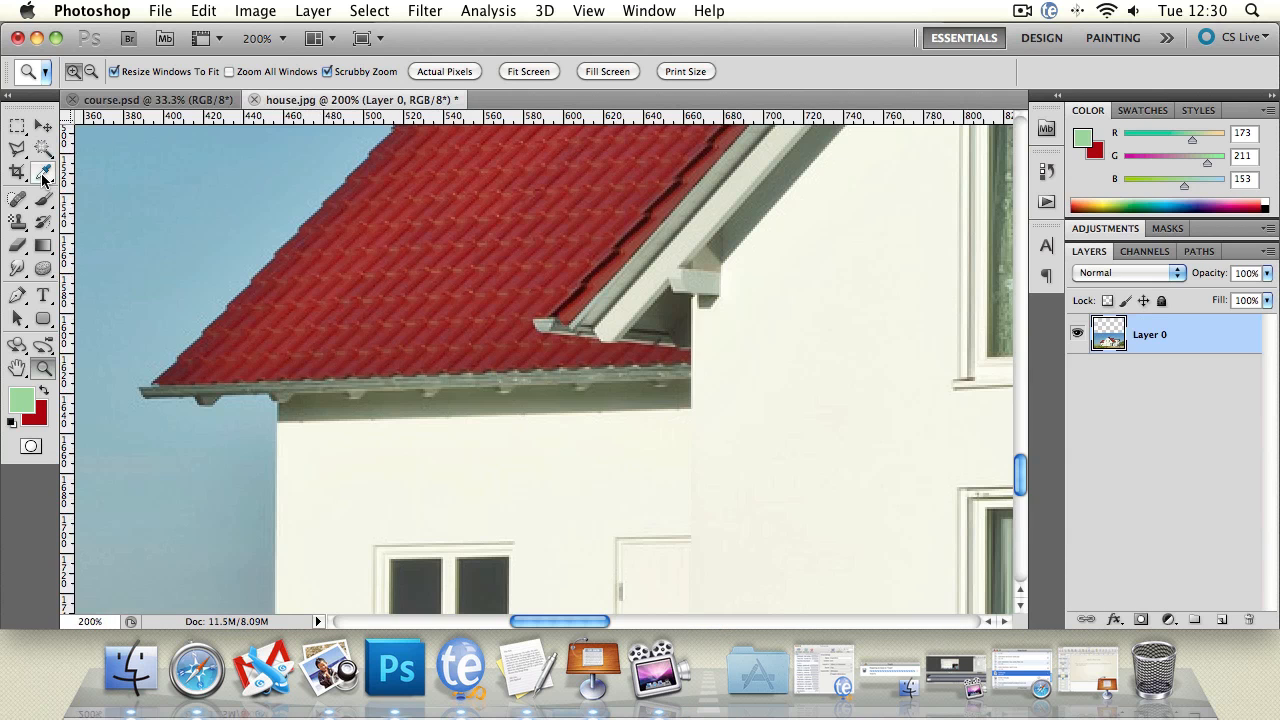
Step: Start a Polygonal Lasso outline on the house's left wall and trace it around the lower red roof to the main gable
key(h)
drag(265, 437, 315, 287)
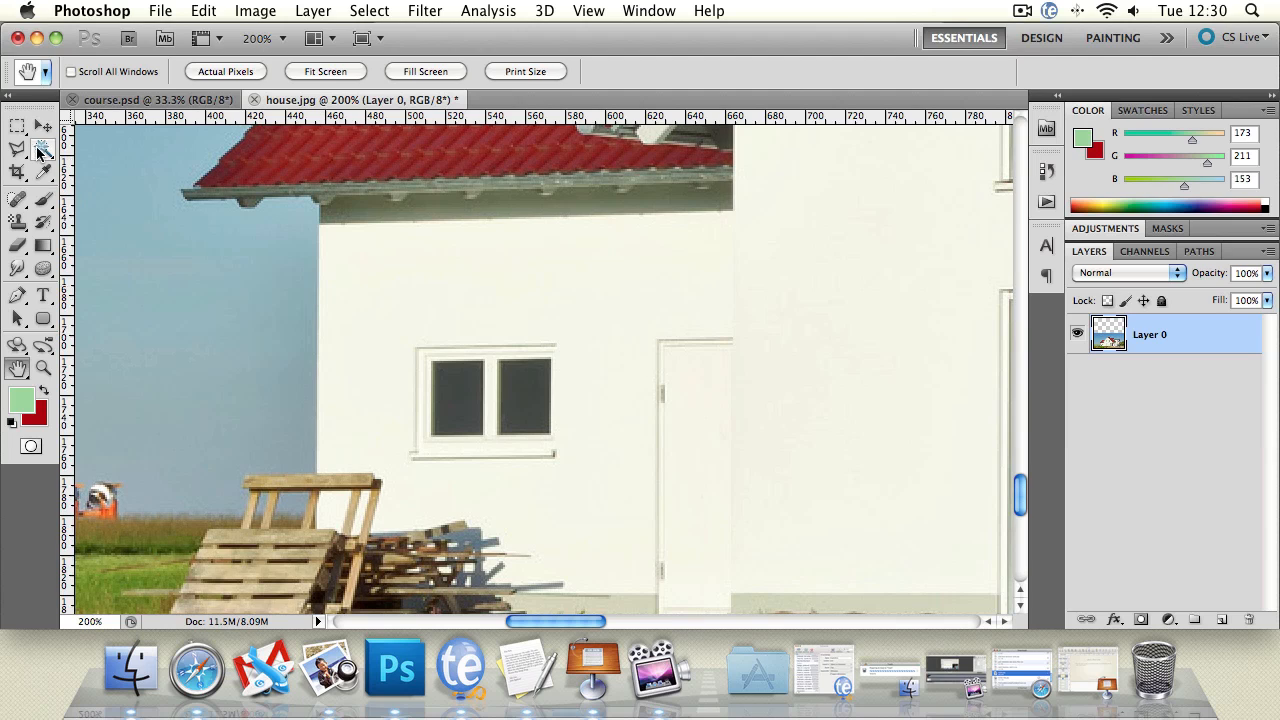
click(17, 148)
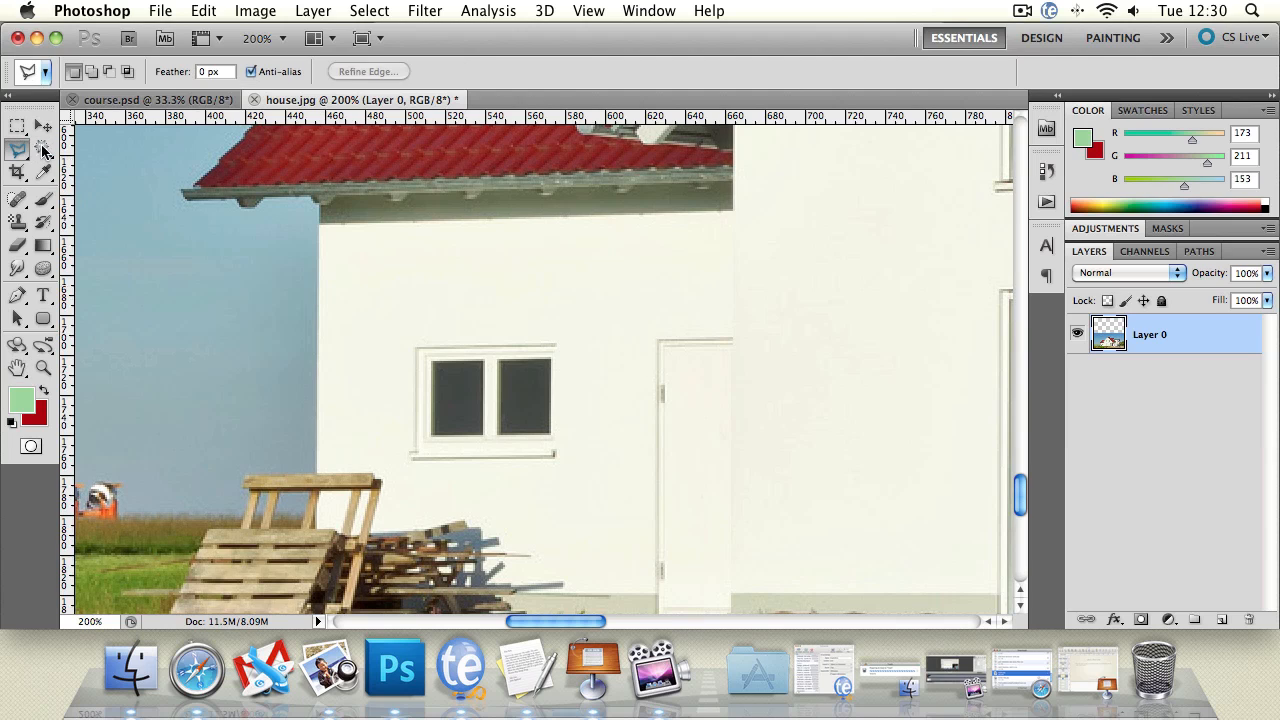
click(320, 330)
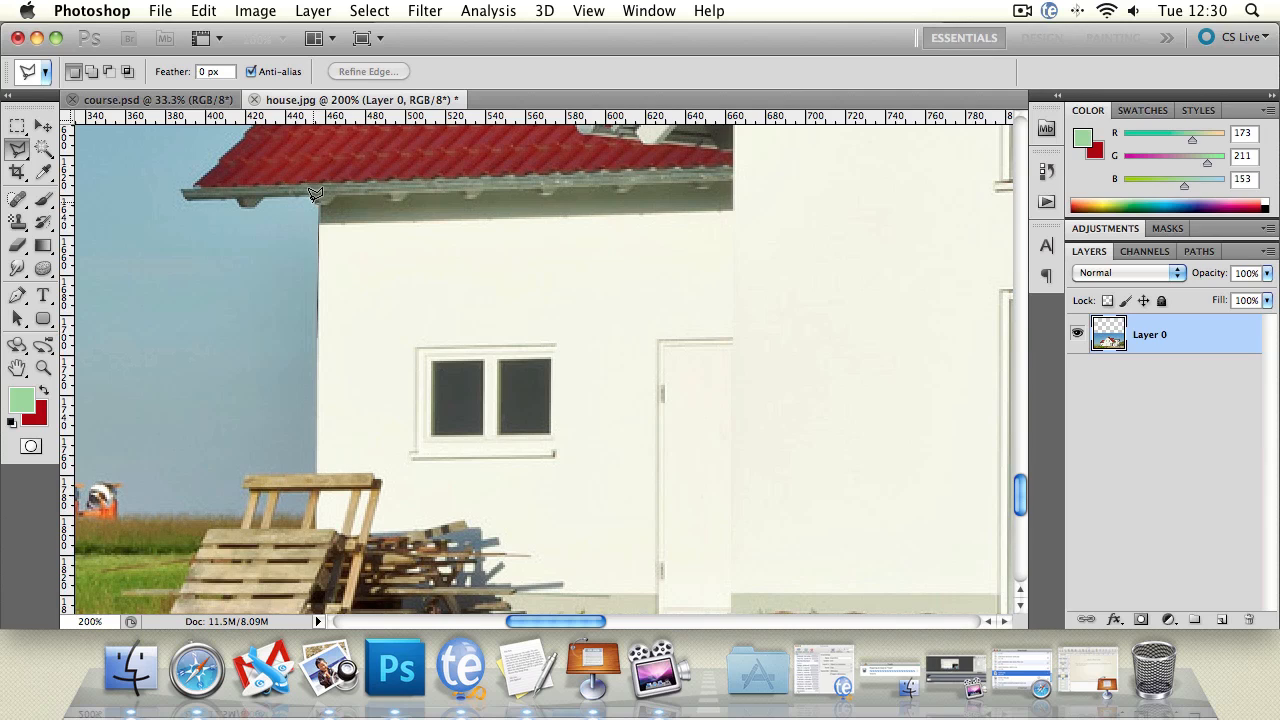
click(310, 197)
scroll(193, 180, up, 10)
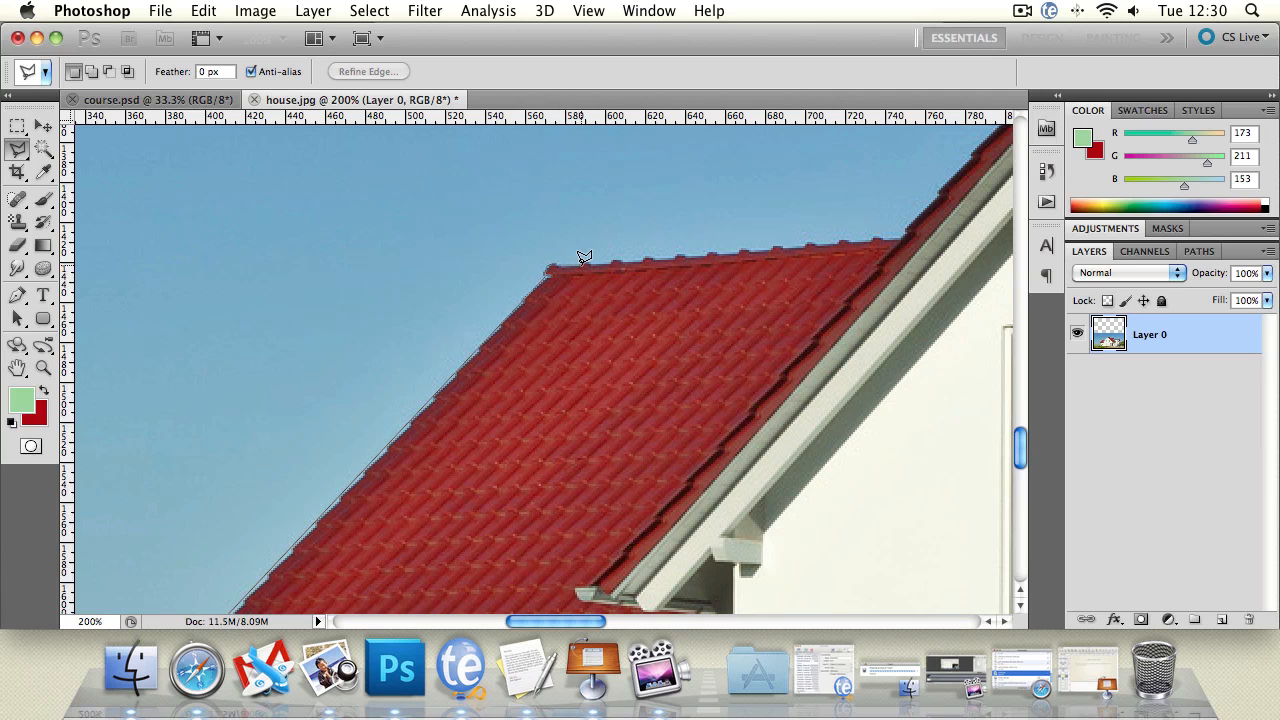
click(641, 256)
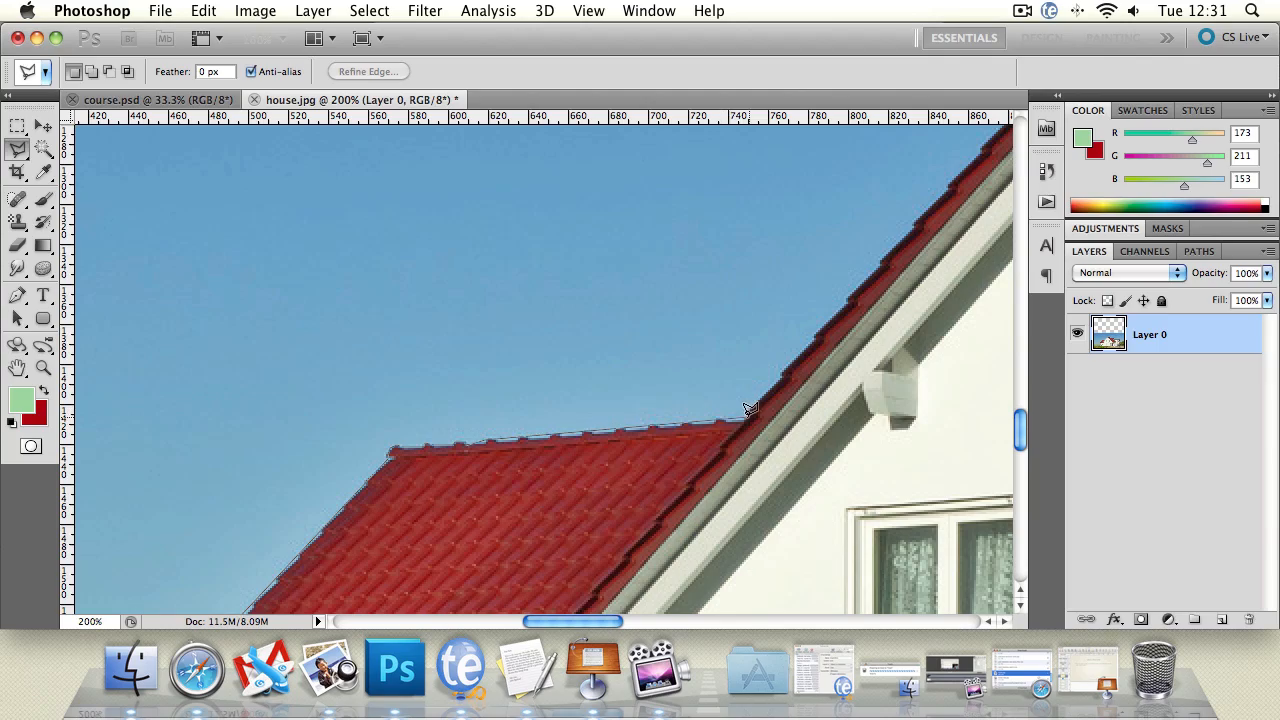
click(745, 416)
Step: Continue the lasso outline up the sloping edge of the main gable to its peak
scroll(811, 255, up, 5)
scroll(811, 255, right, 5)
key(F3)
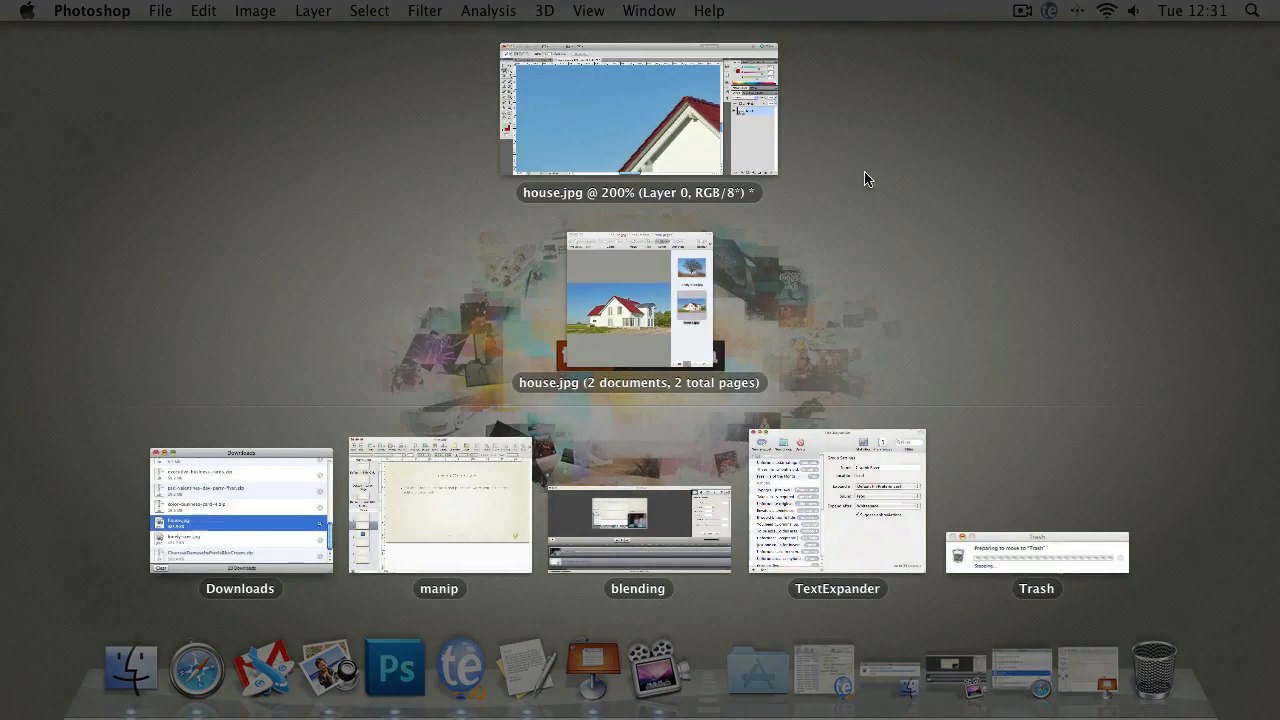
click(622, 160)
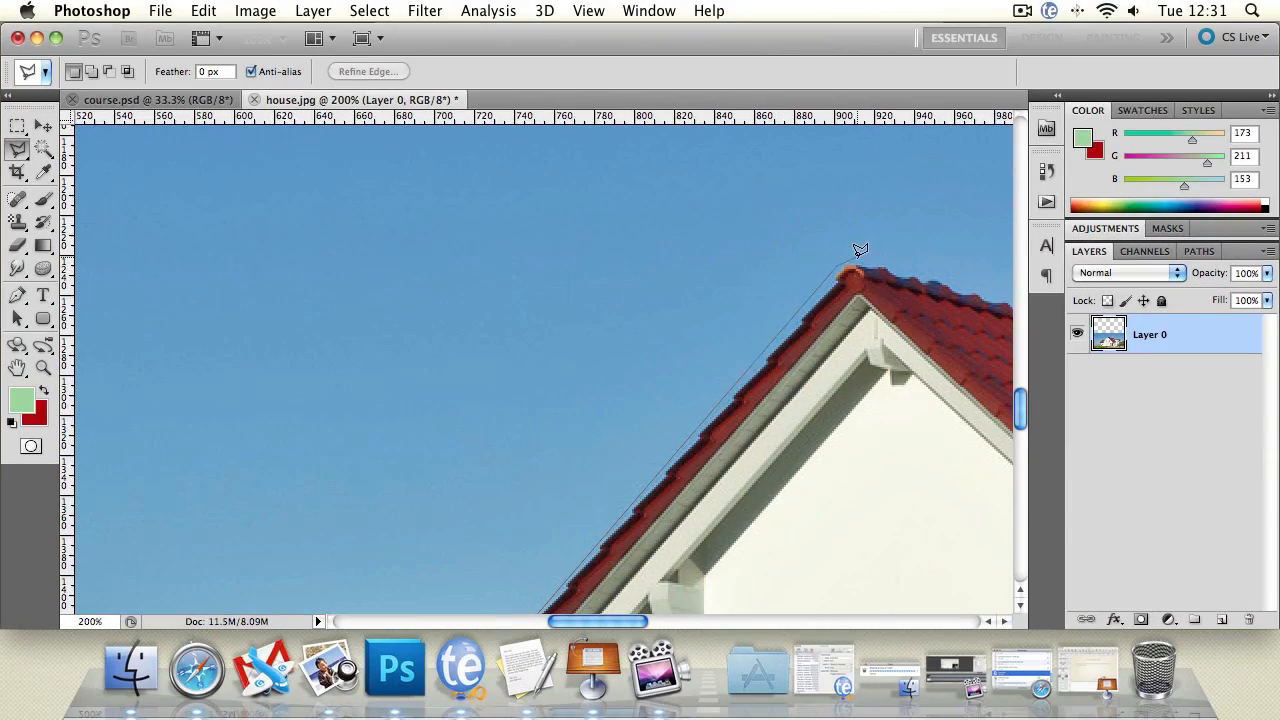
click(849, 263)
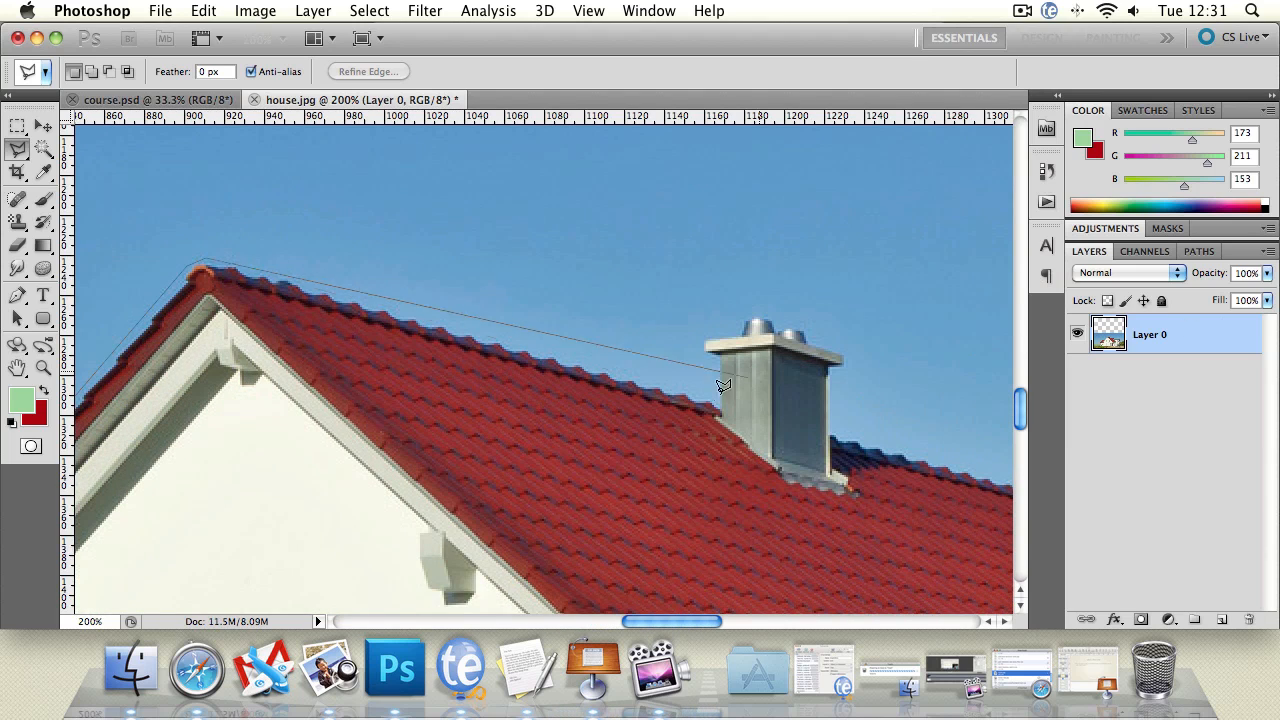
Step: Trace the lasso outline along the roof ridge, around the chimney, and on to where the red tiles meet the curved grey roof
click(717, 396)
click(719, 355)
click(703, 351)
click(703, 338)
click(739, 334)
click(747, 317)
click(769, 318)
click(787, 324)
click(804, 327)
click(847, 353)
click(846, 367)
click(833, 367)
click(840, 436)
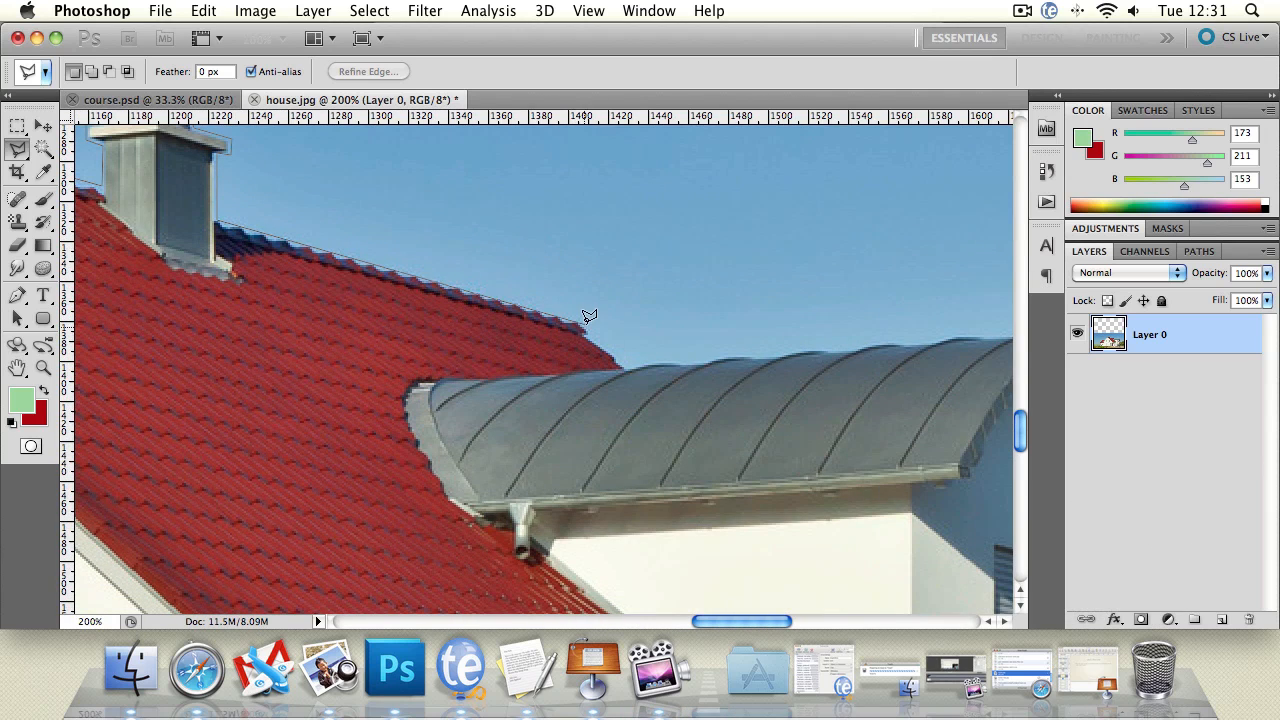
click(594, 328)
click(615, 367)
scroll(640, 358, right, 5)
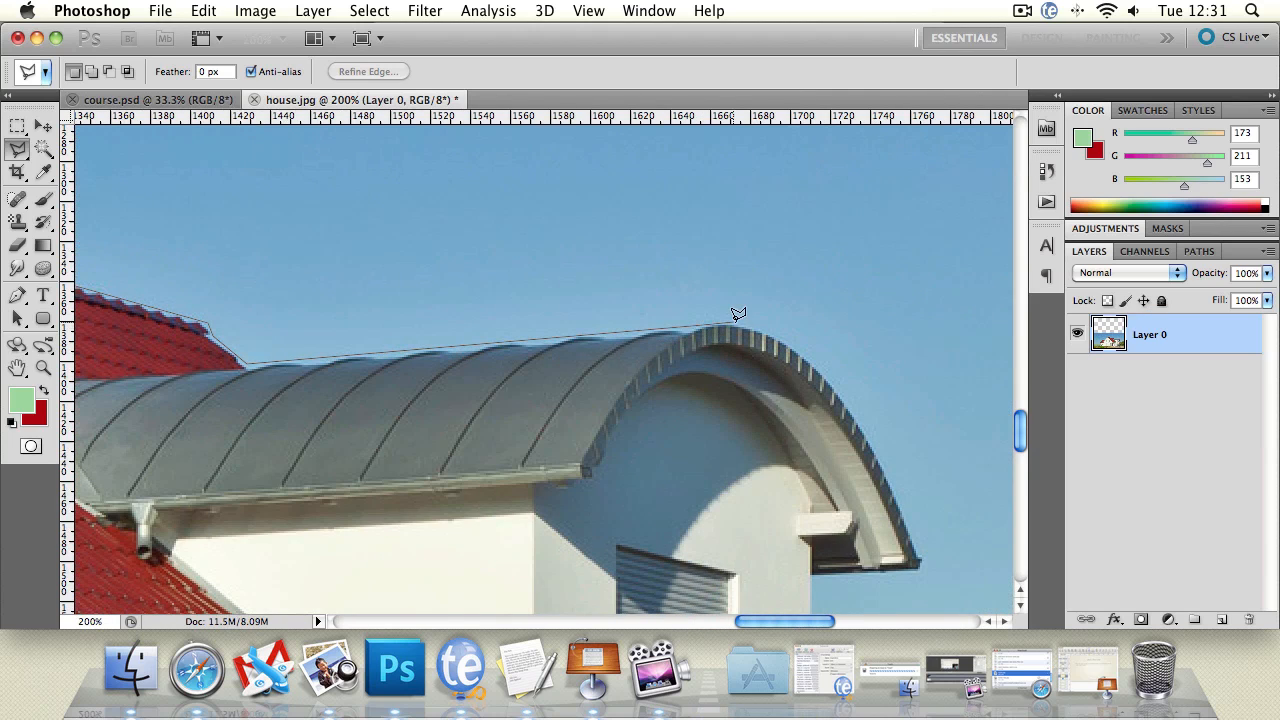
Step: Trace the lasso outline over the curved grey roof and back beneath its overhang to the house's right wall
click(735, 324)
click(792, 341)
click(831, 372)
click(876, 436)
click(913, 521)
click(930, 572)
mouse_move(967, 686)
click(927, 268)
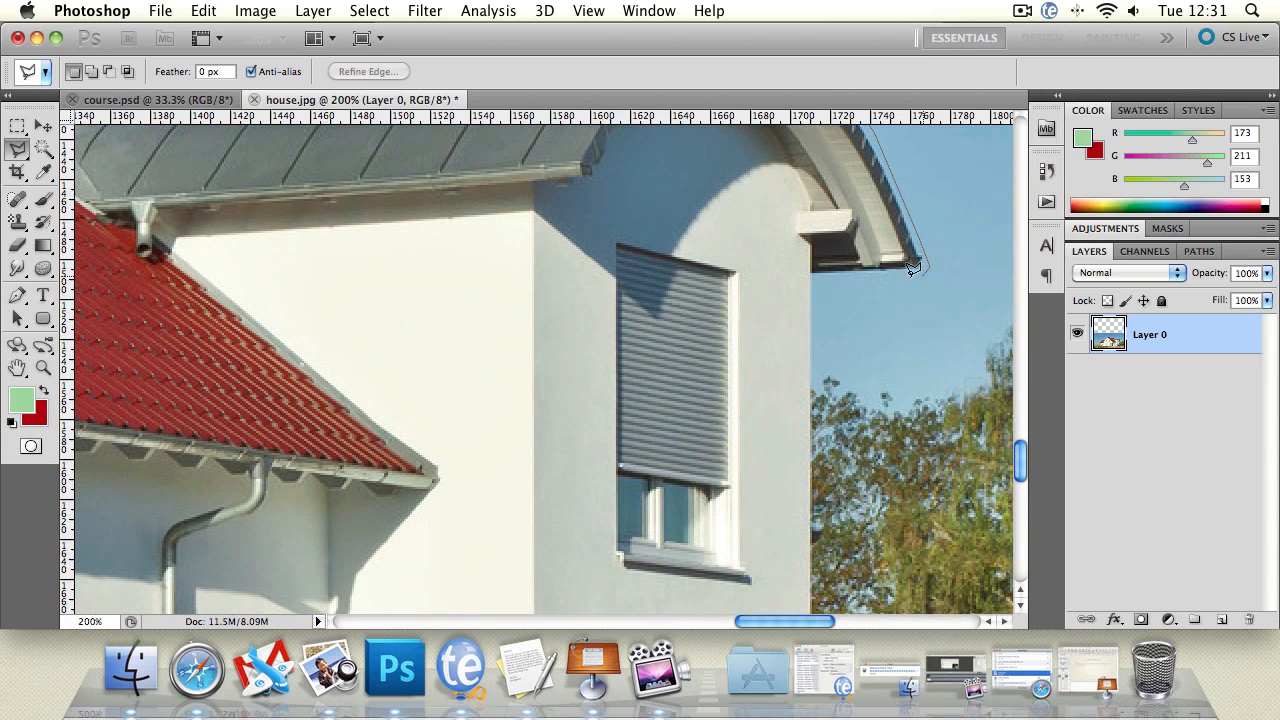
click(814, 275)
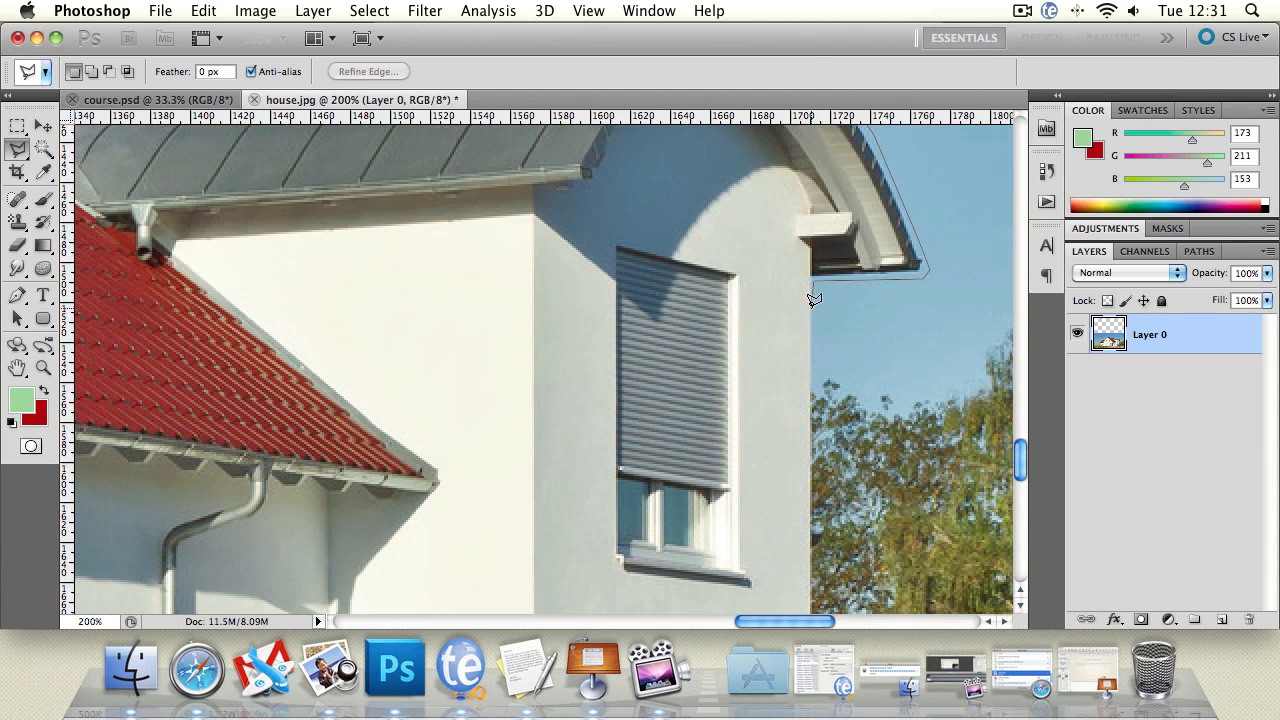
Step: Run the lasso outline across the facade between the upper and ground-floor windows and close it at the house's left wall
mouse_move(869, 699)
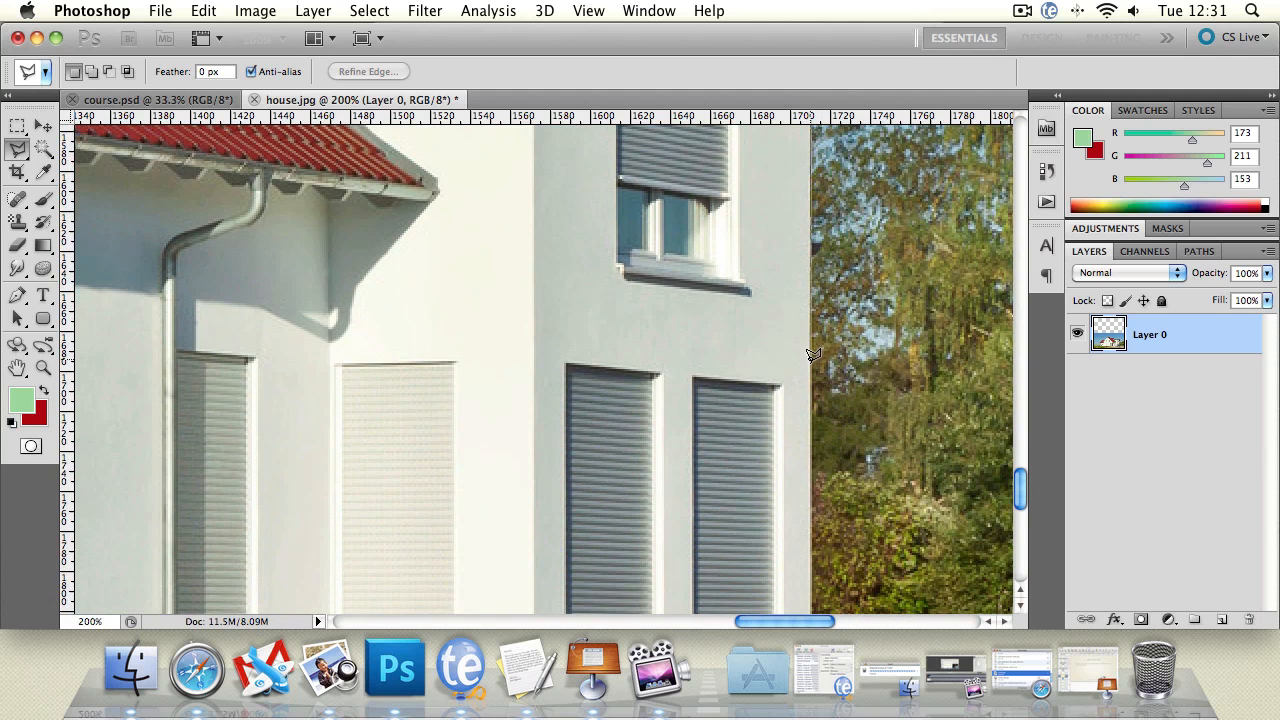
click(810, 367)
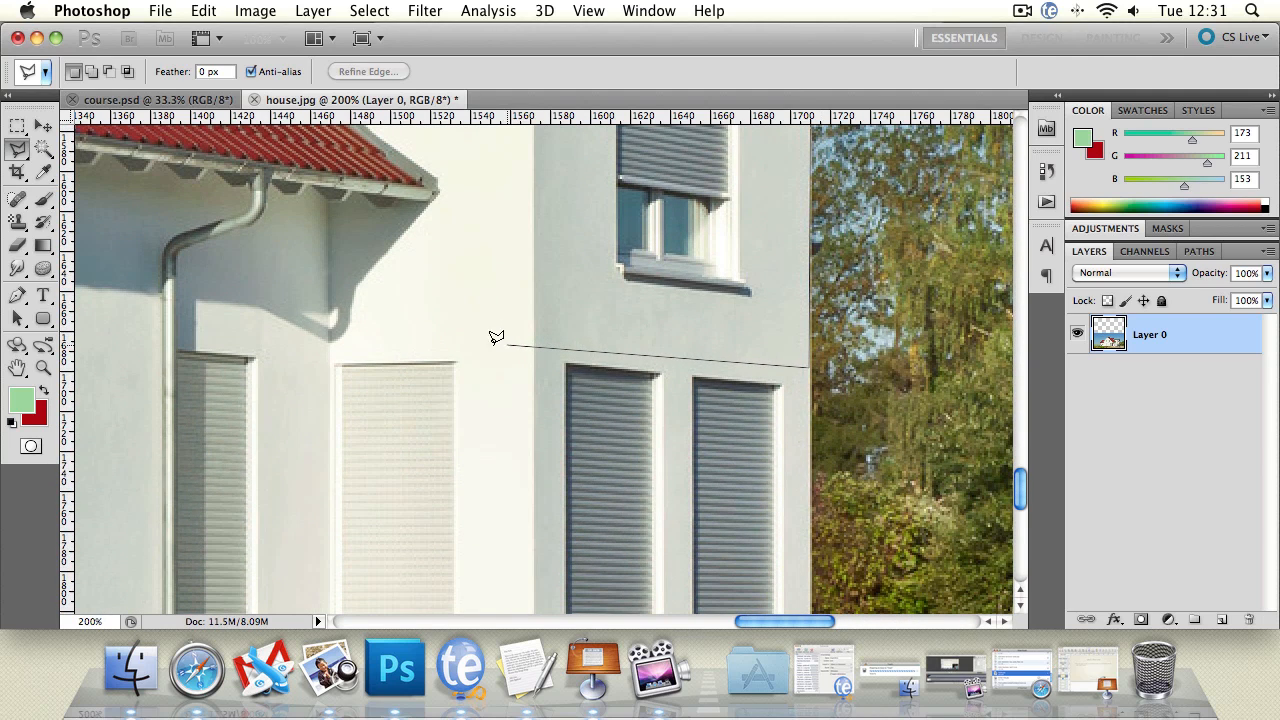
mouse_move(68, 333)
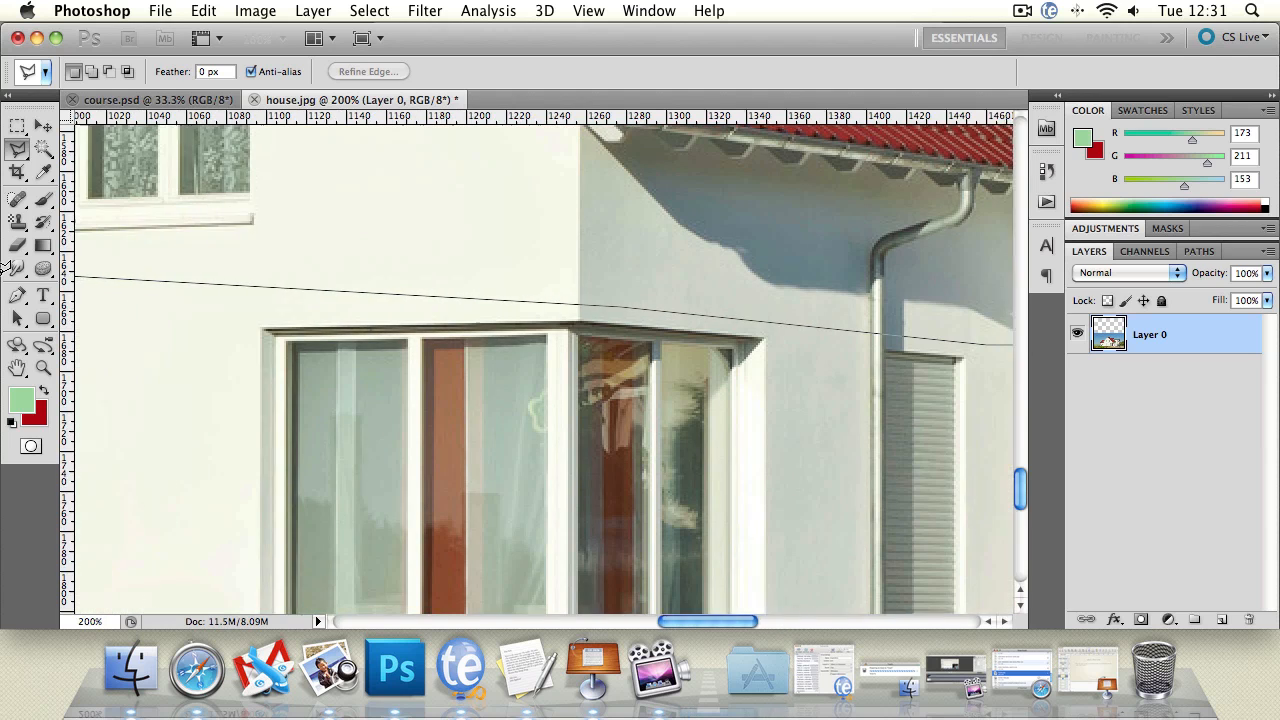
click(286, 290)
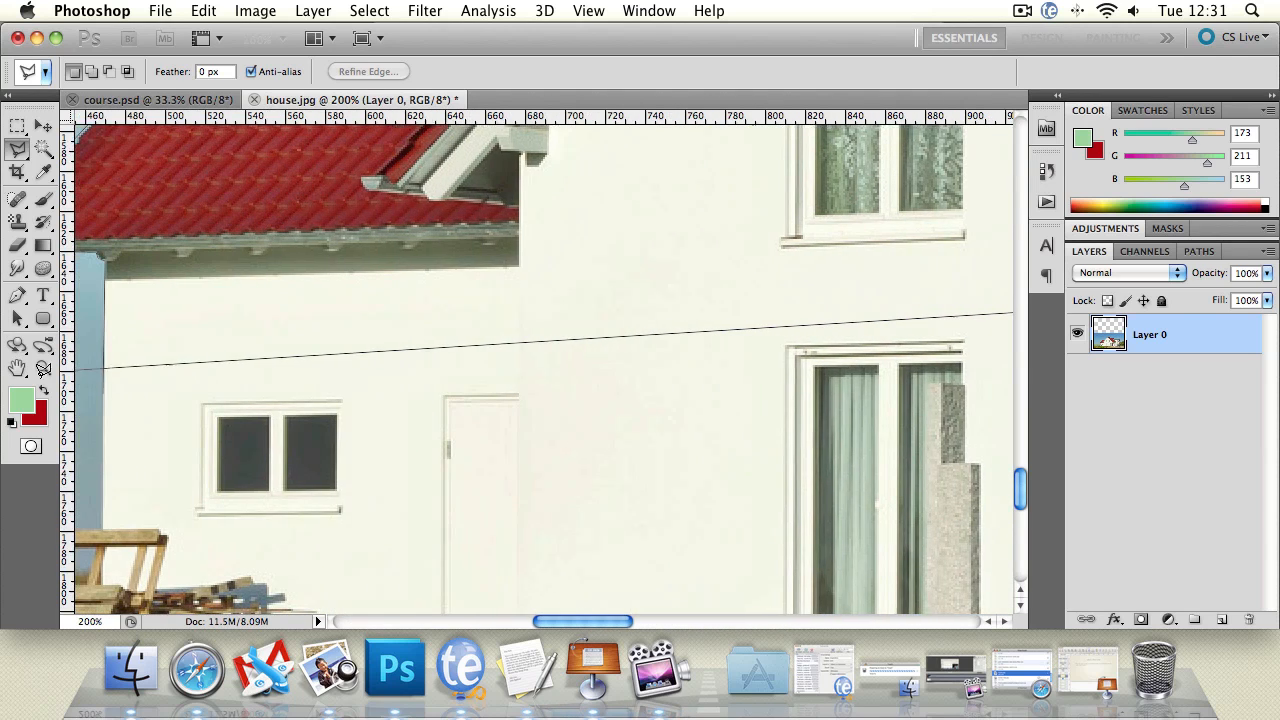
click(518, 342)
click(445, 378)
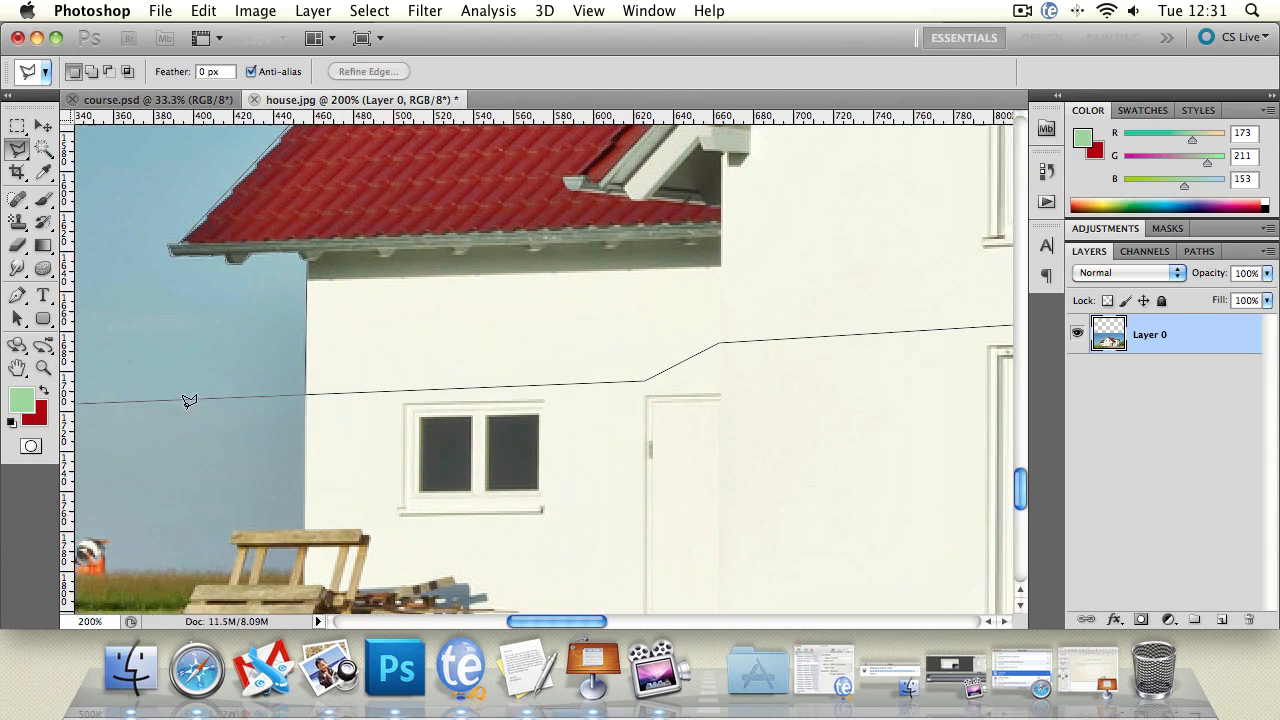
double_click(309, 394)
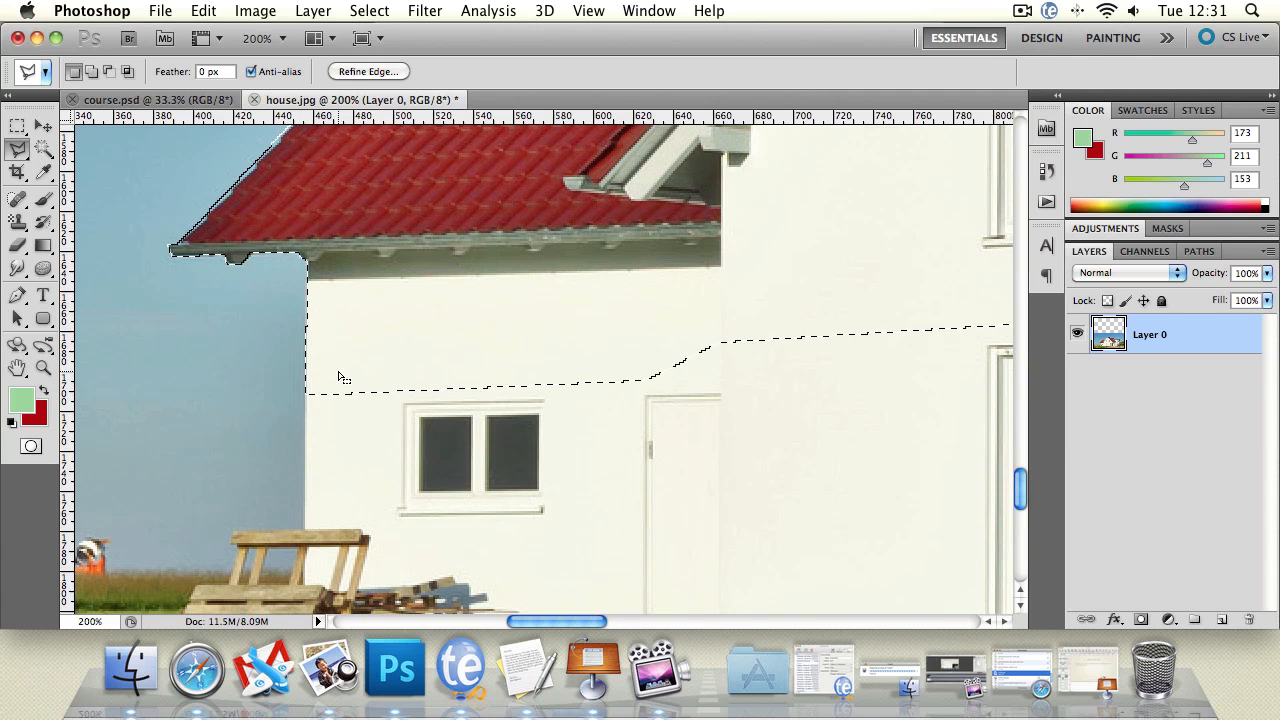
Step: Copy the selected upper part of the house onto a new layer
click(43, 368)
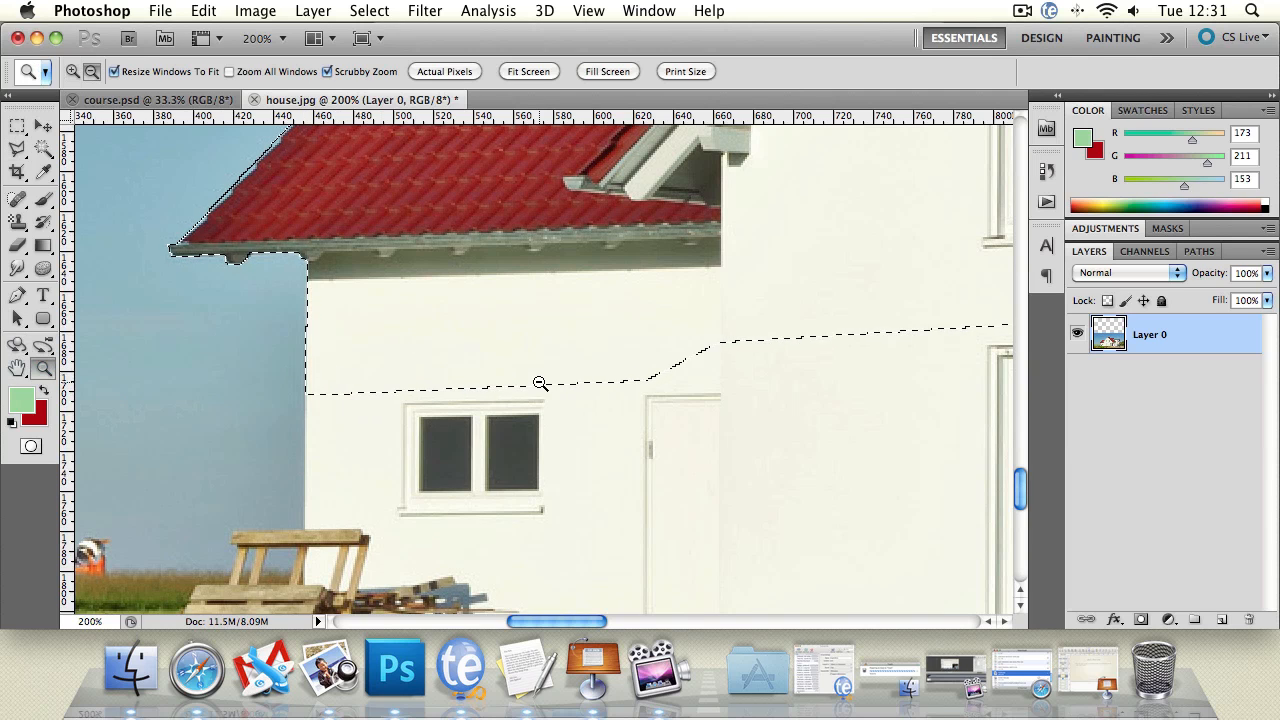
alt+click(537, 380)
alt+click(600, 372)
alt+click(660, 363)
alt+click(692, 362)
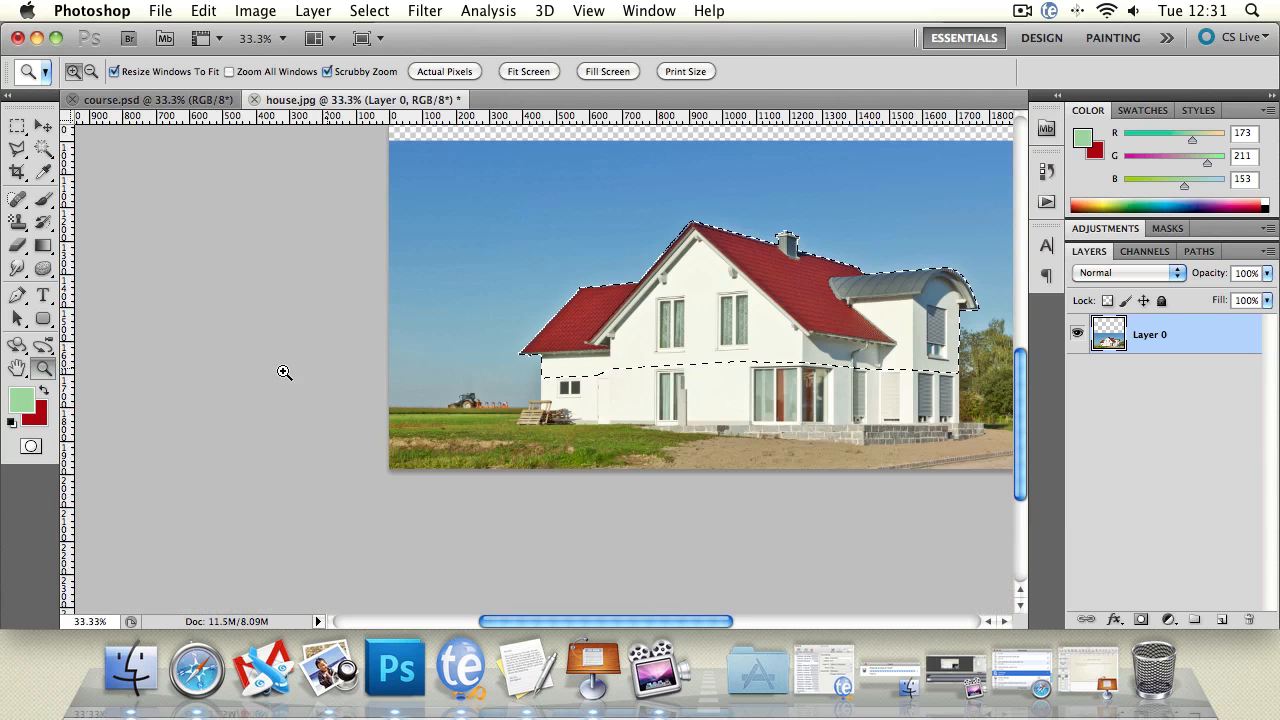
key(h)
drag(559, 360, 420, 380)
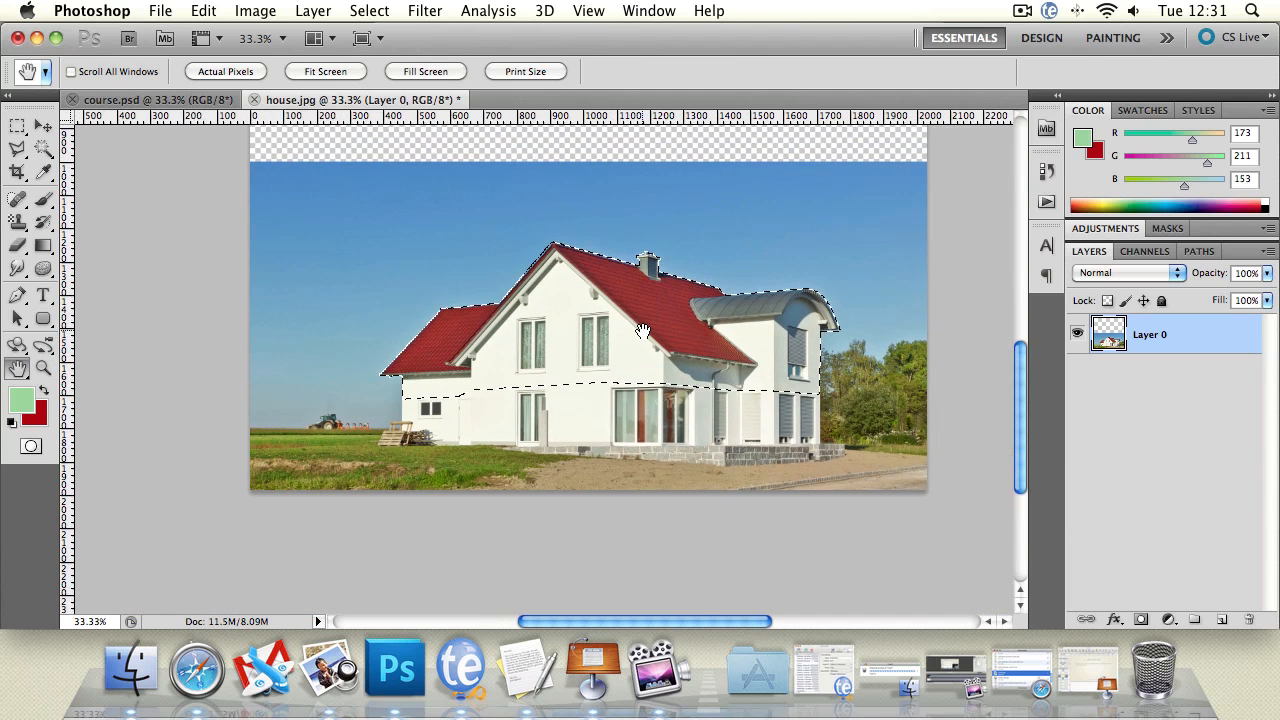
key(super+j)
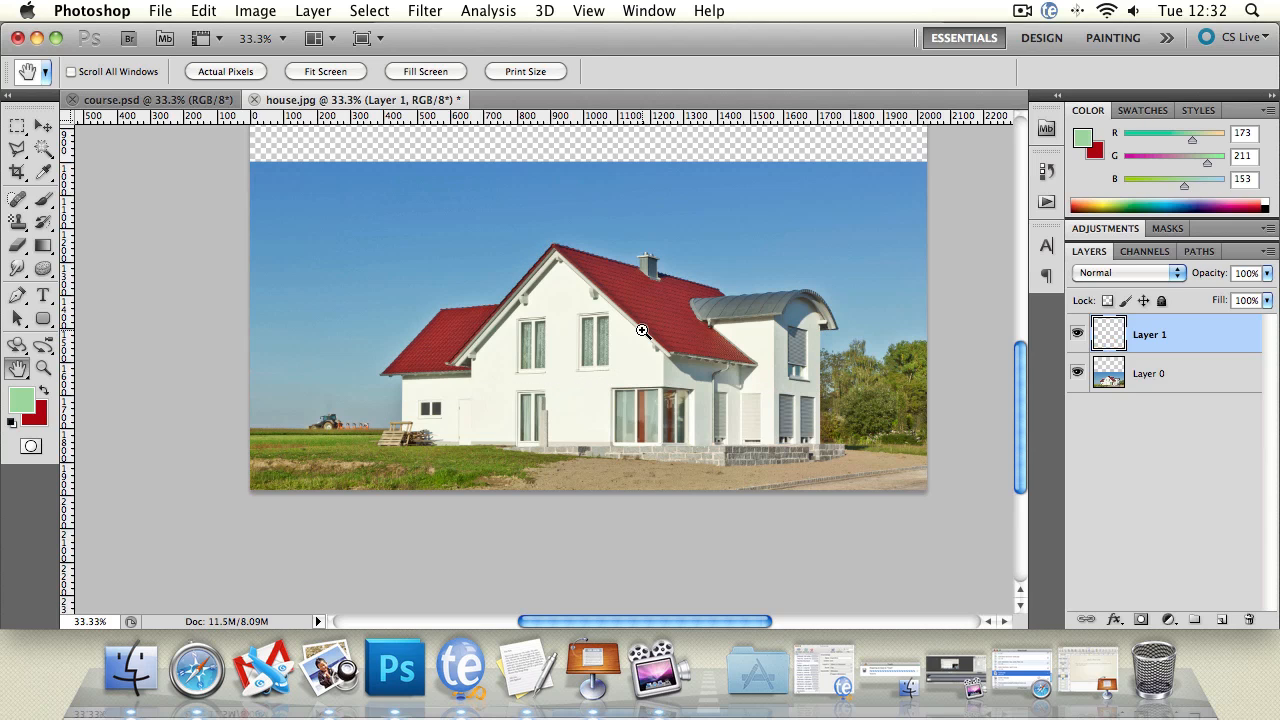
Step: Move the copied upper part of the house straight up by one storey, above the original roof
click(43, 125)
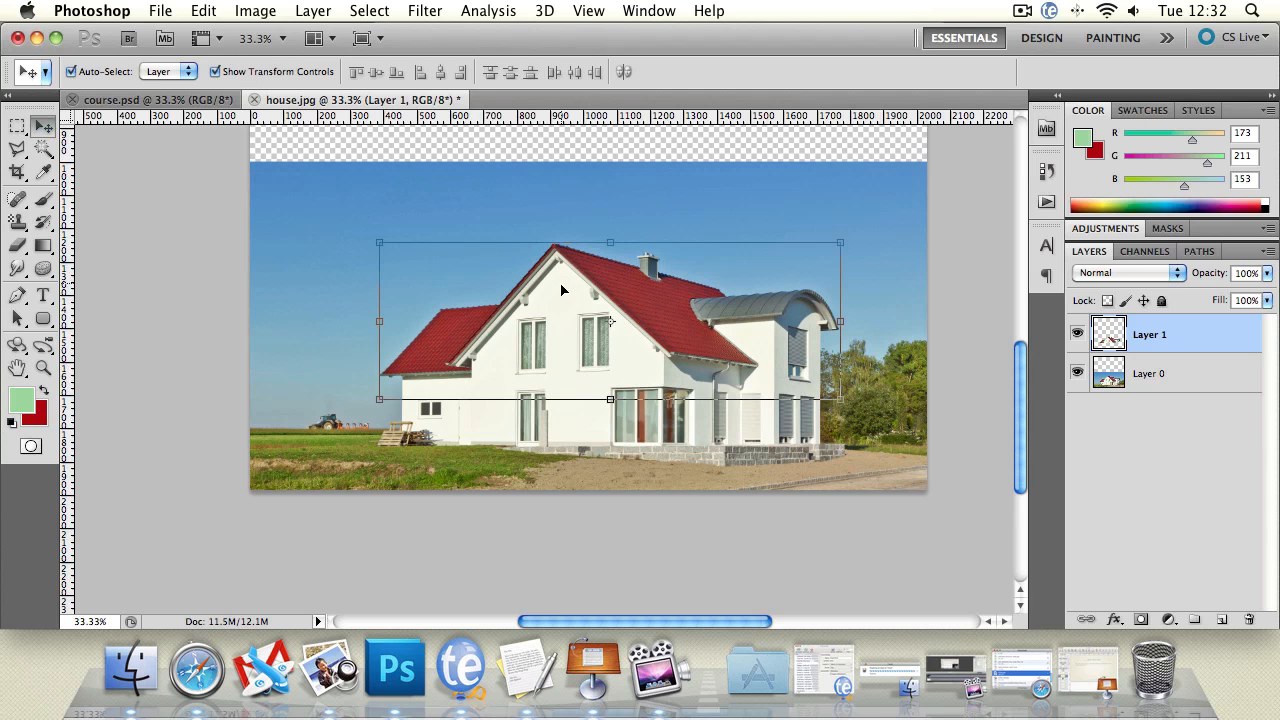
drag(568, 314, 567, 256)
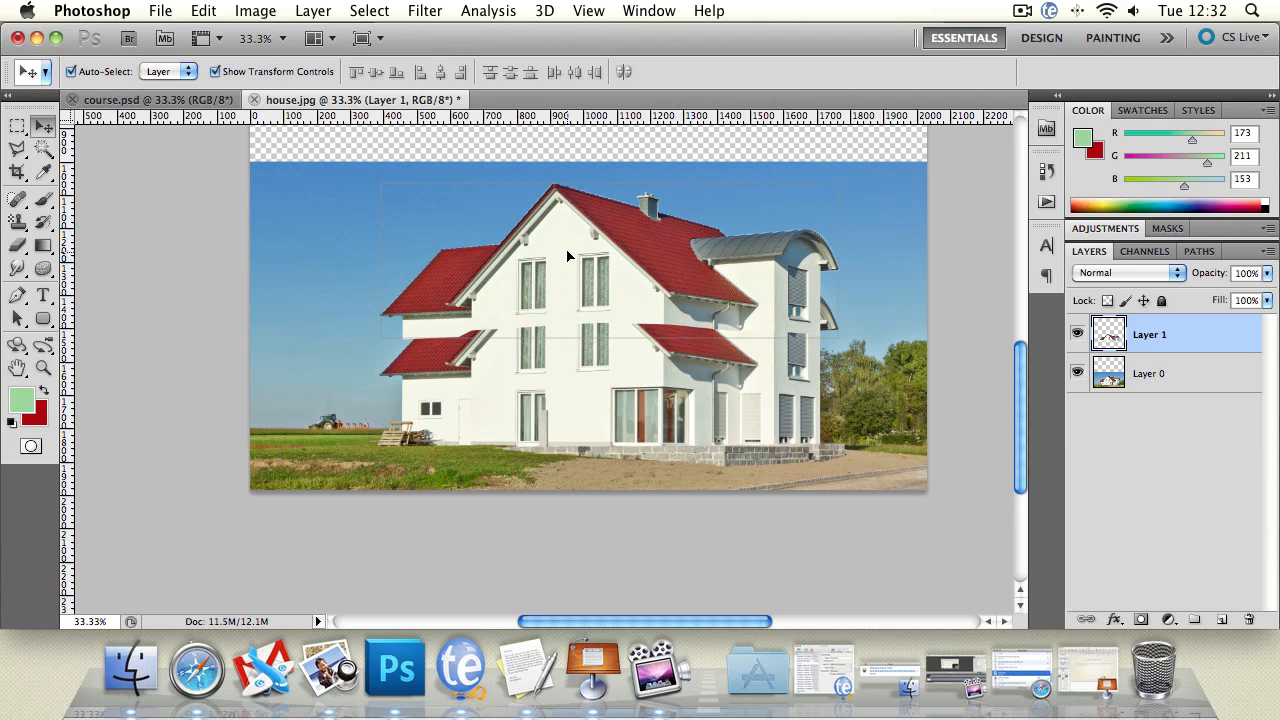
key(super+t)
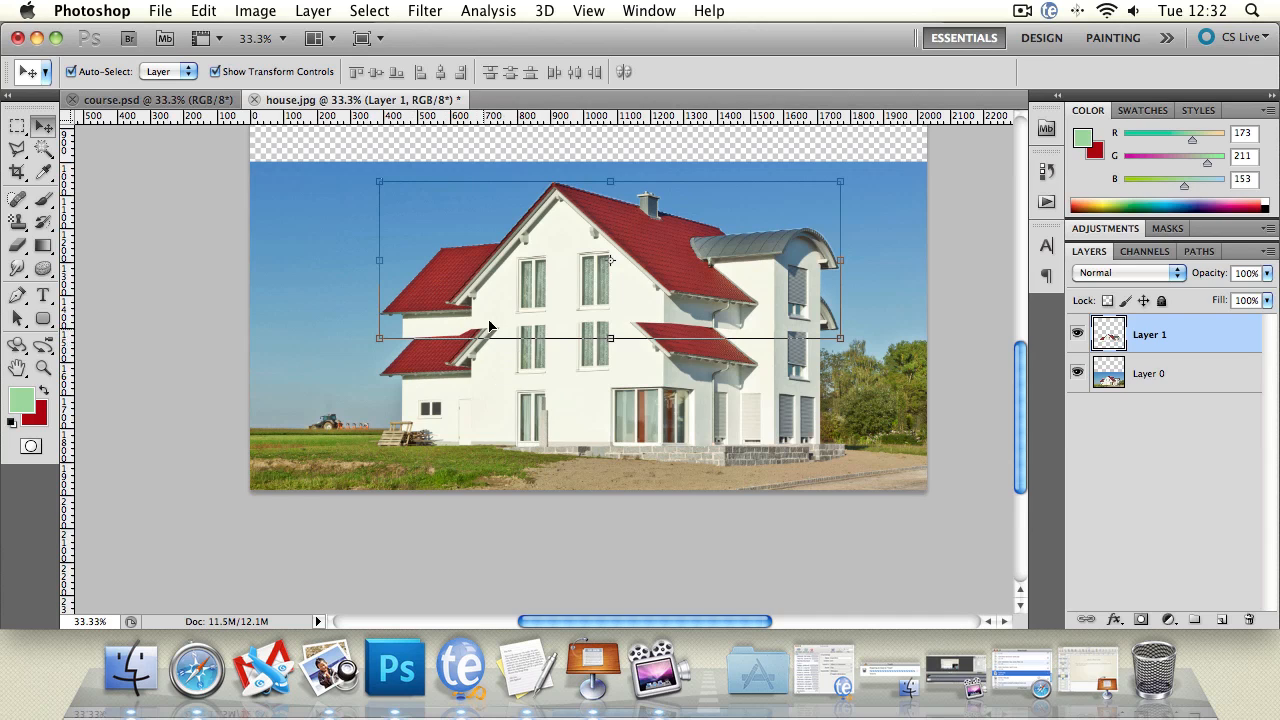
Step: Select a rectangle of sky containing the lower left roof's overhang, with its right edge flush with the house's left wall
click(43, 369)
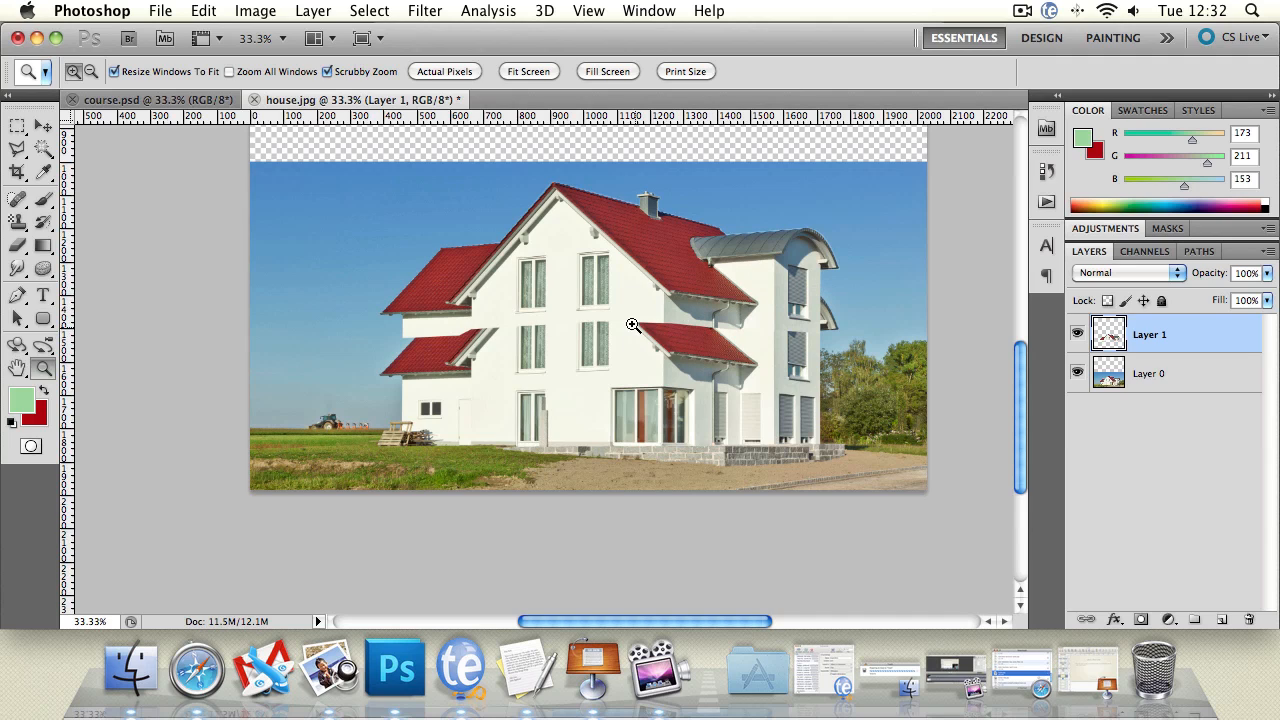
click(437, 362)
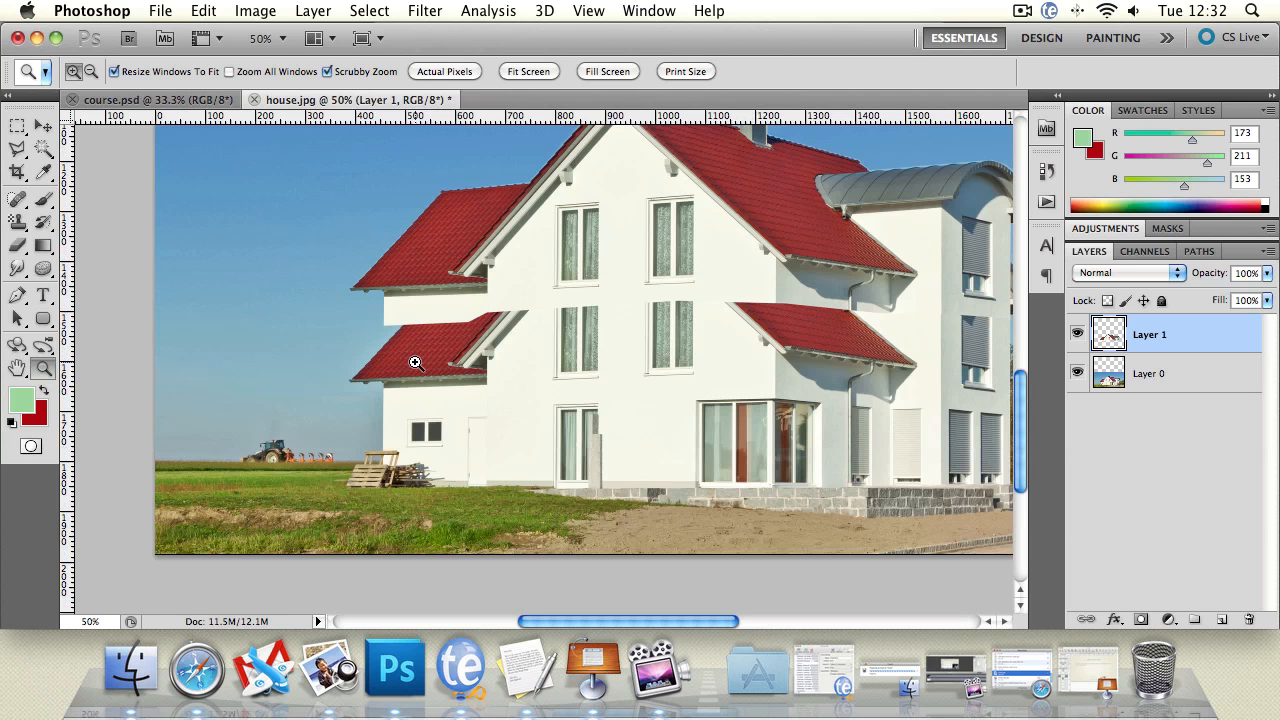
click(391, 363)
click(329, 366)
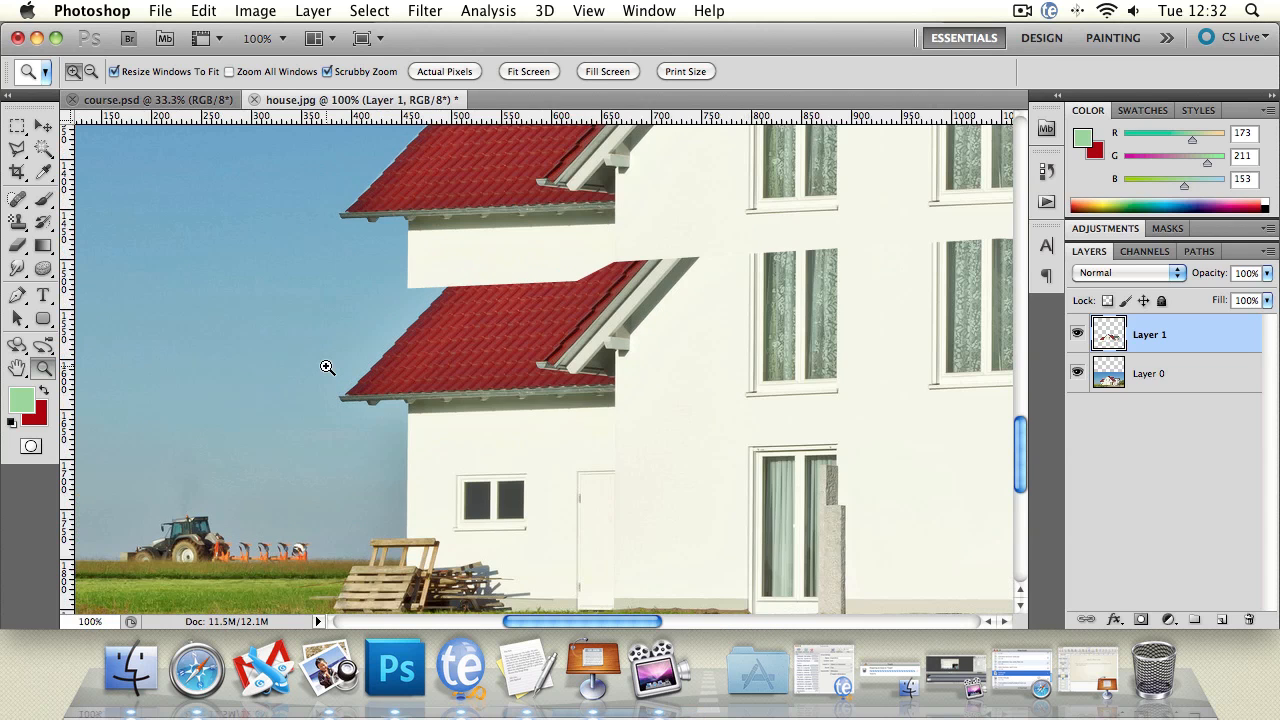
click(335, 369)
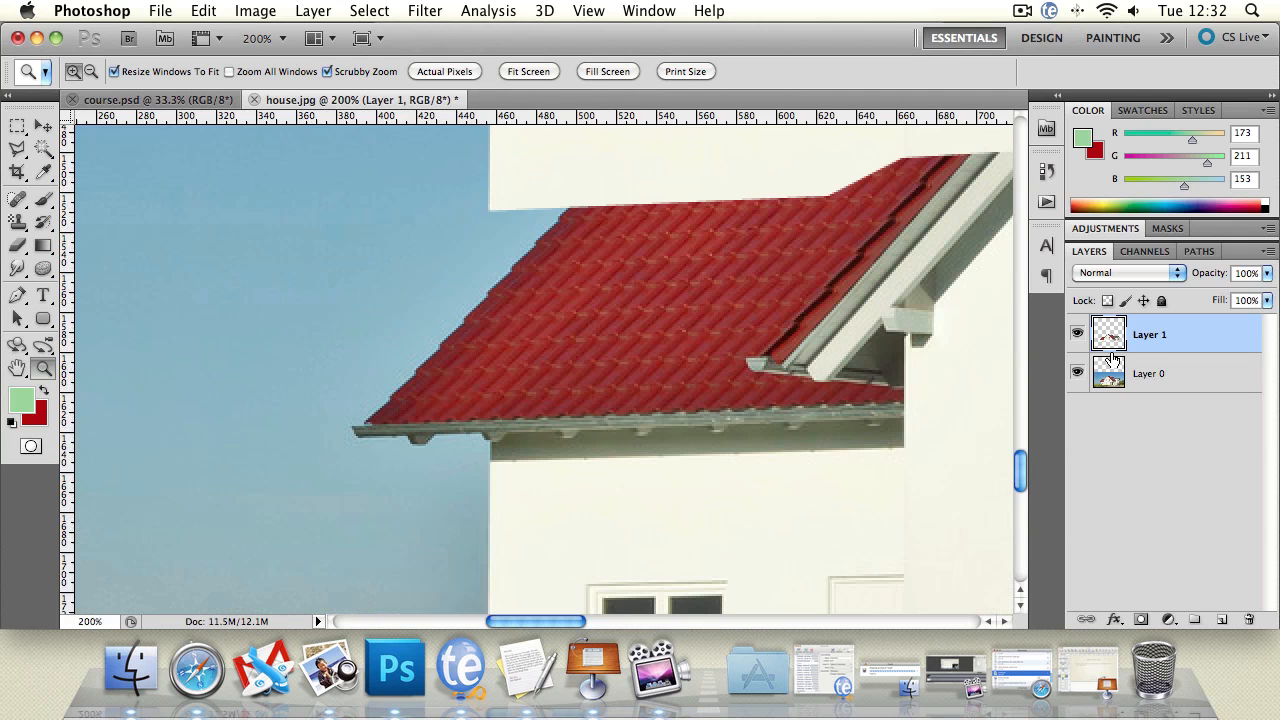
click(17, 125)
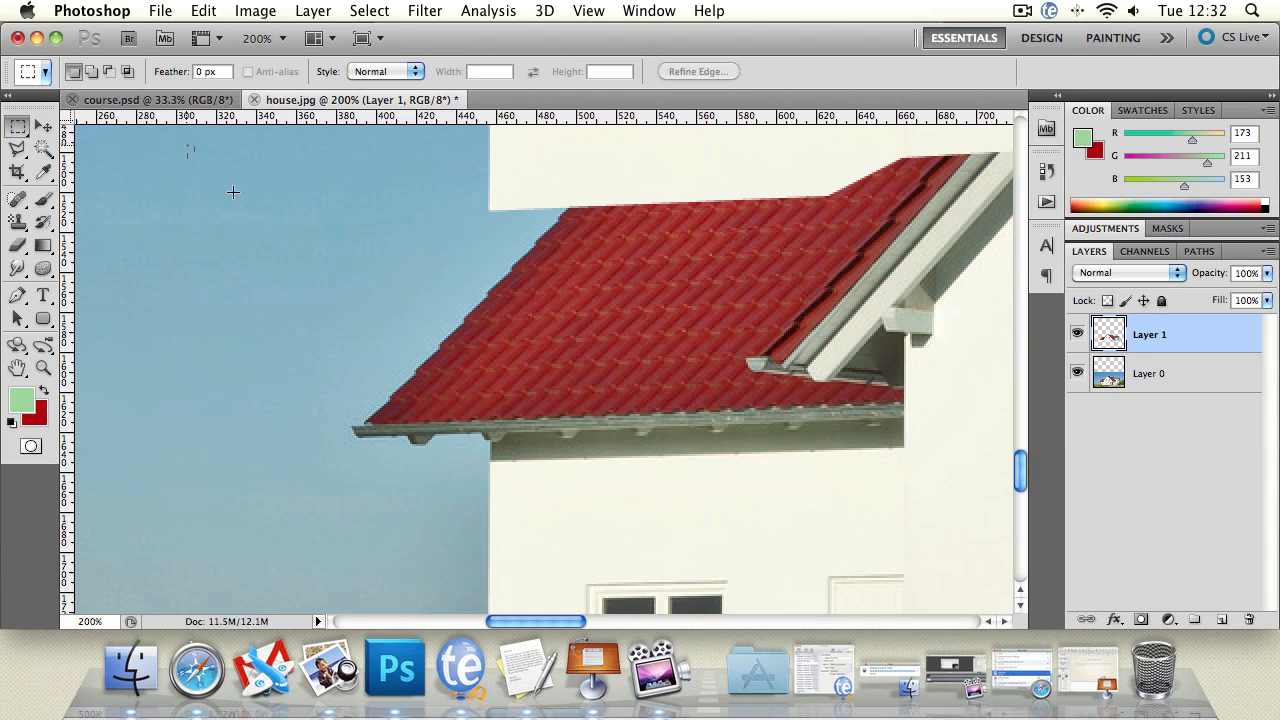
drag(232, 191, 489, 503)
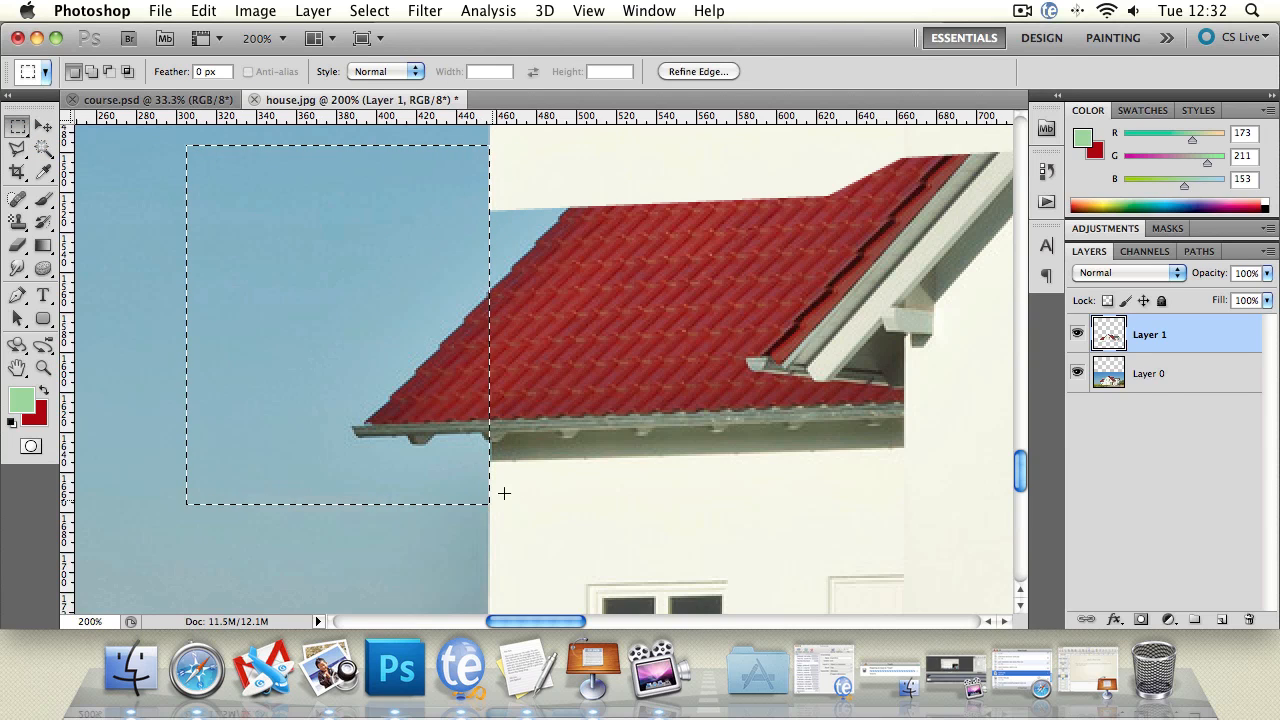
Step: On Layer 0, clone sky over the lower roof's overhang inside the selection with a soft 28 px Clone Stamp brush
click(1145, 370)
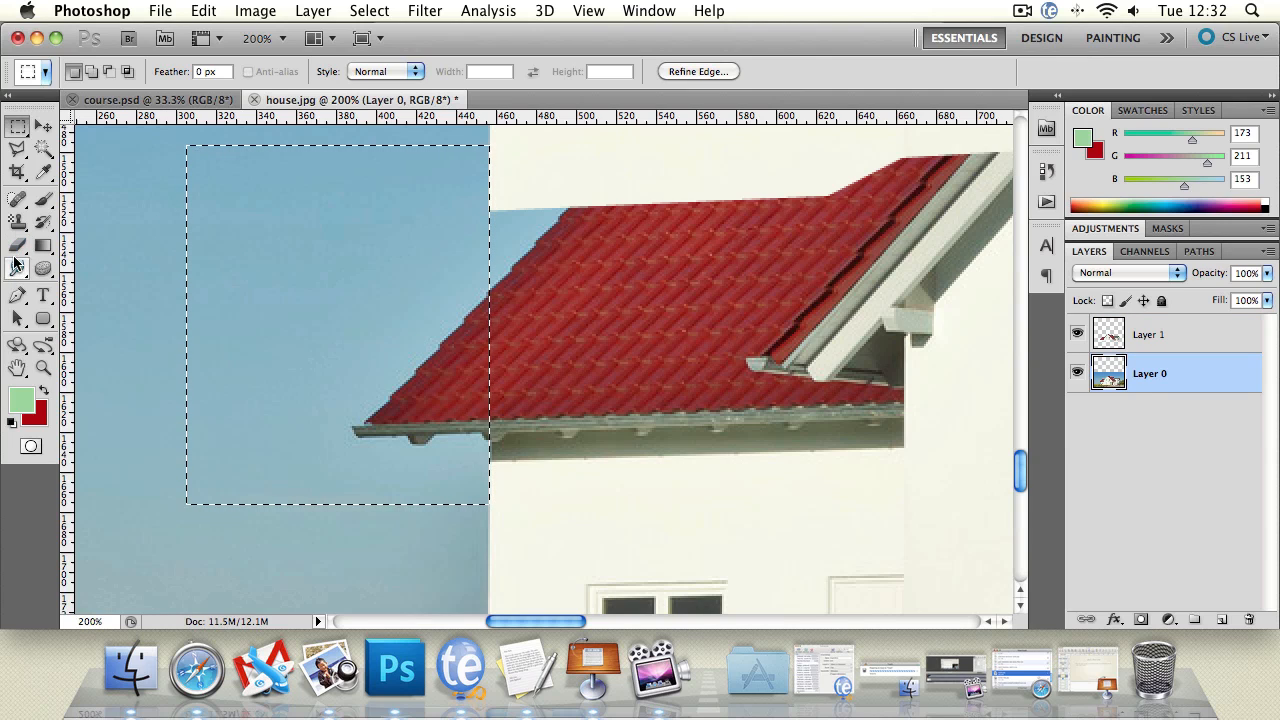
click(17, 221)
click(95, 216)
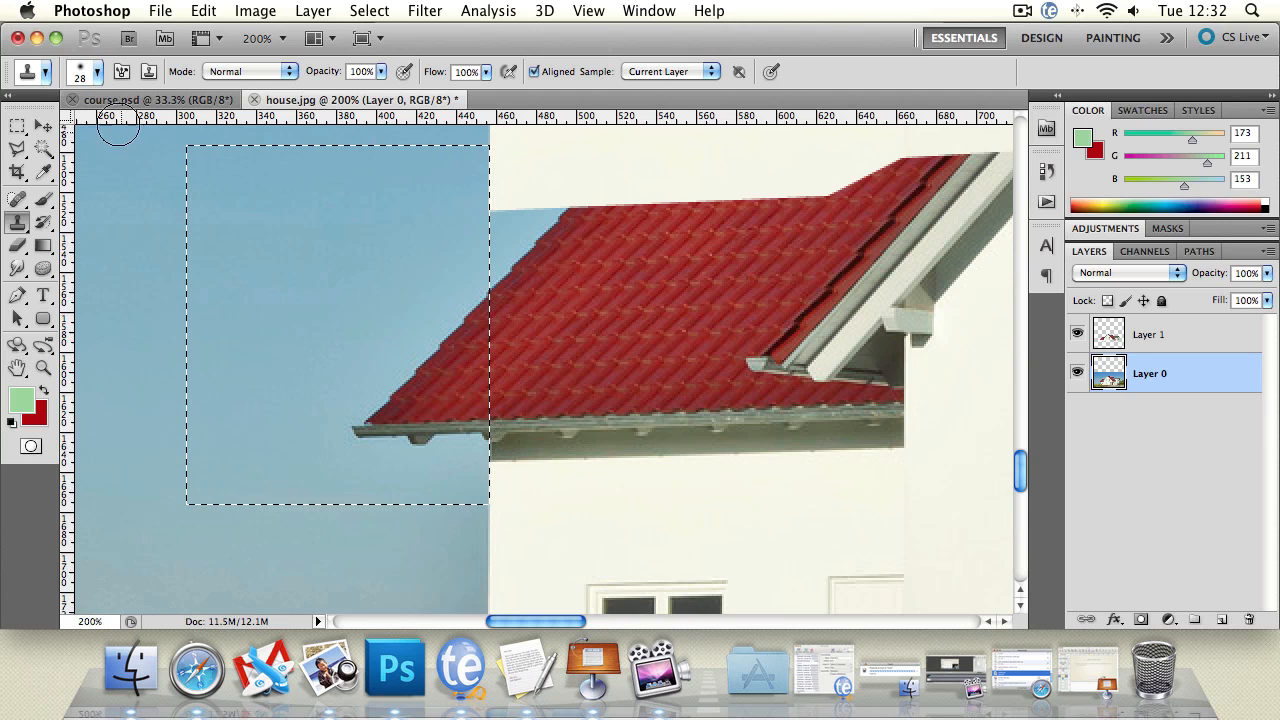
click(97, 72)
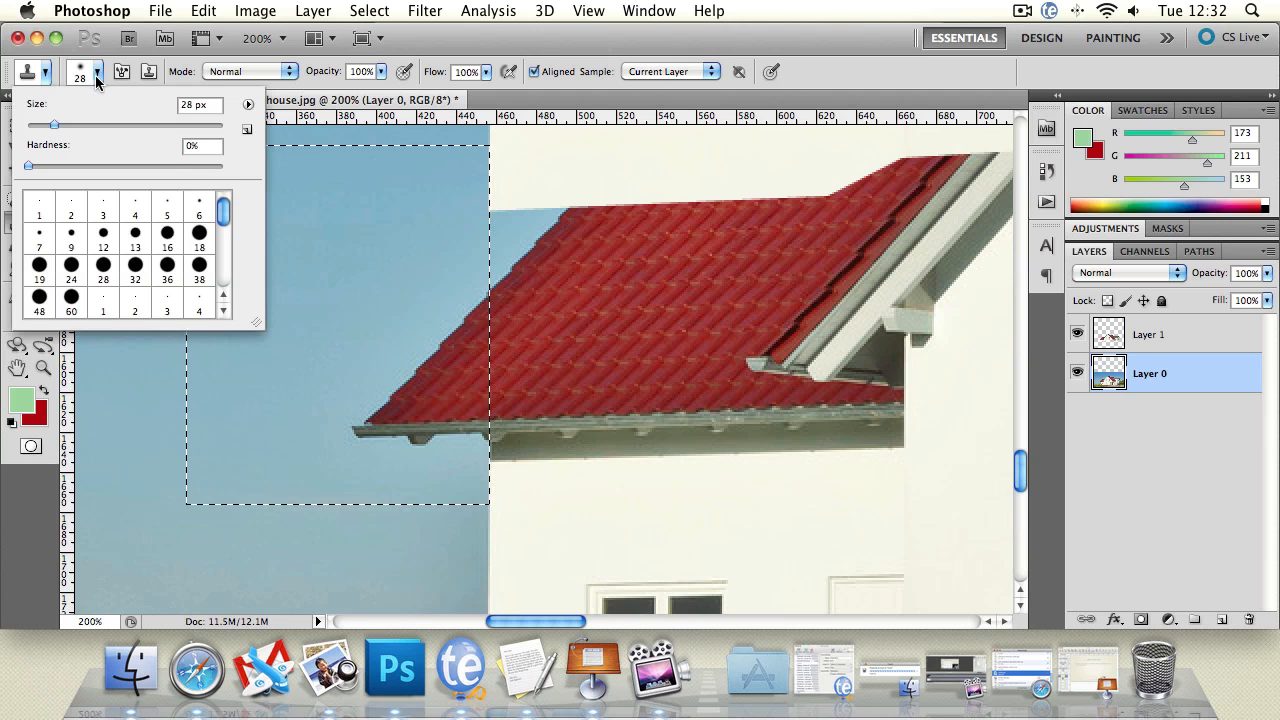
click(542, 56)
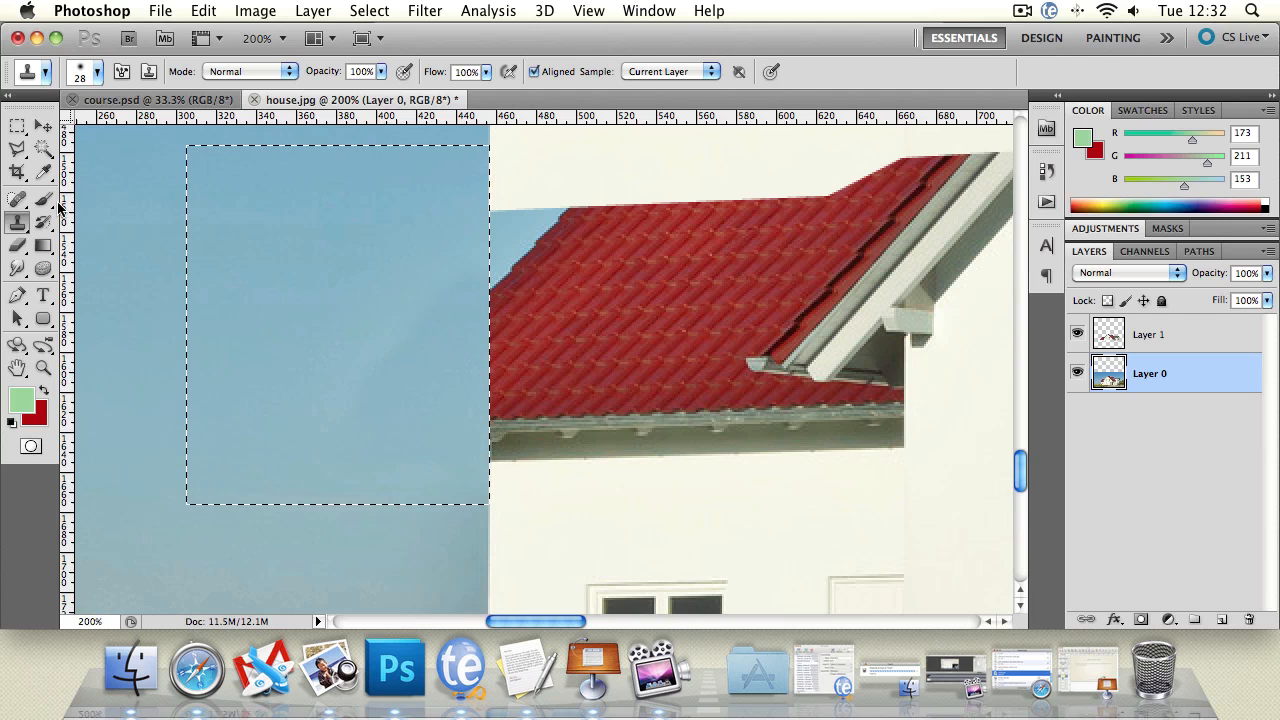
Step: Smooth the streaks in the cloned sky with the Smudge tool, using a 13 px brush at 50% strength
double_click(43, 368)
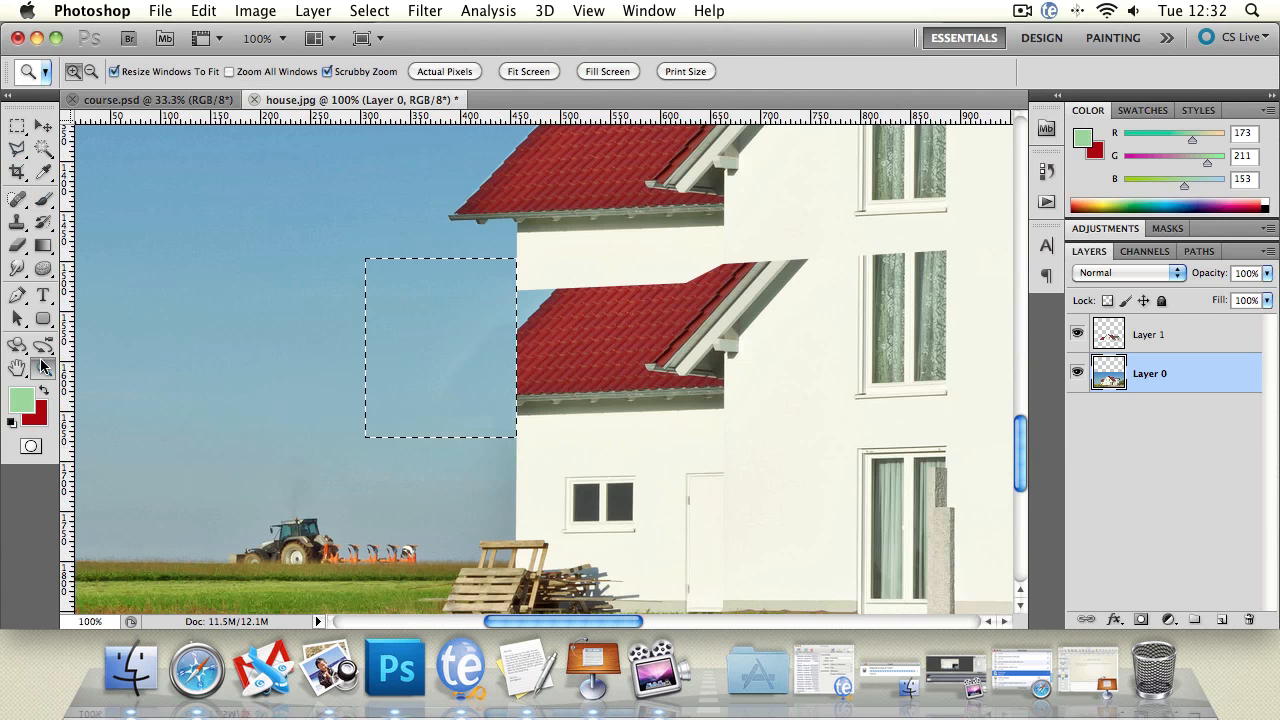
click(488, 390)
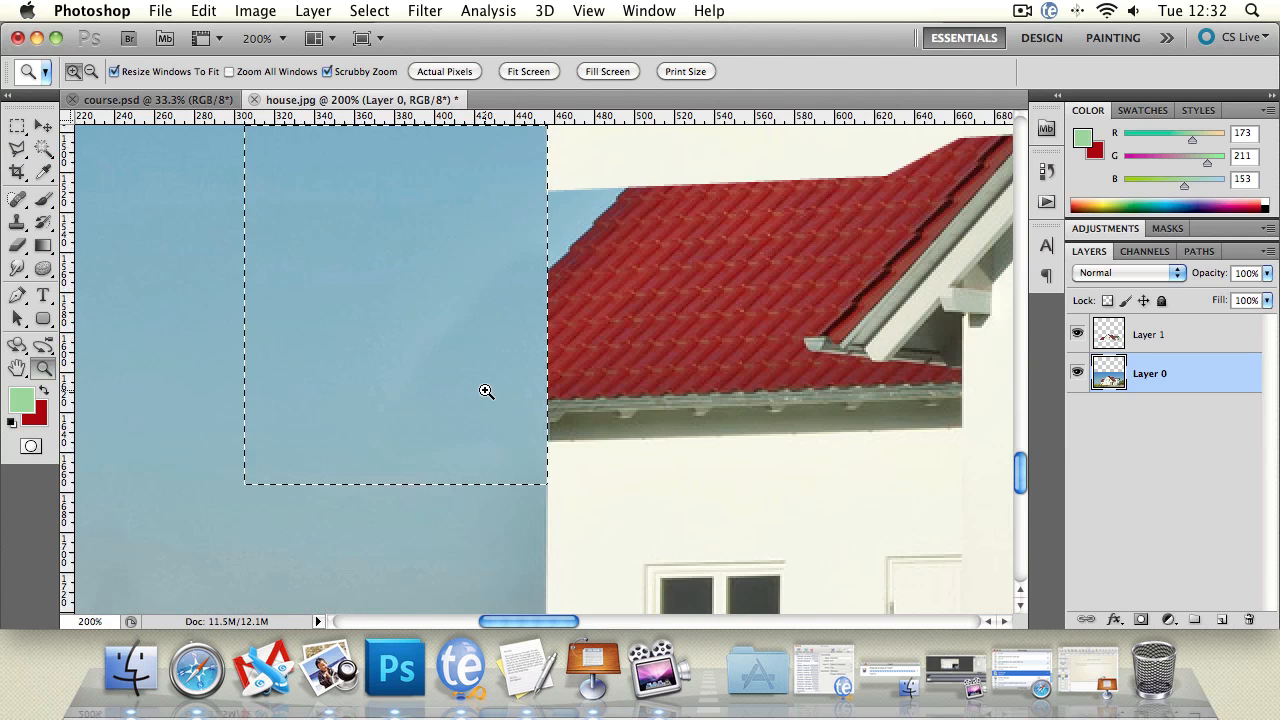
click(485, 392)
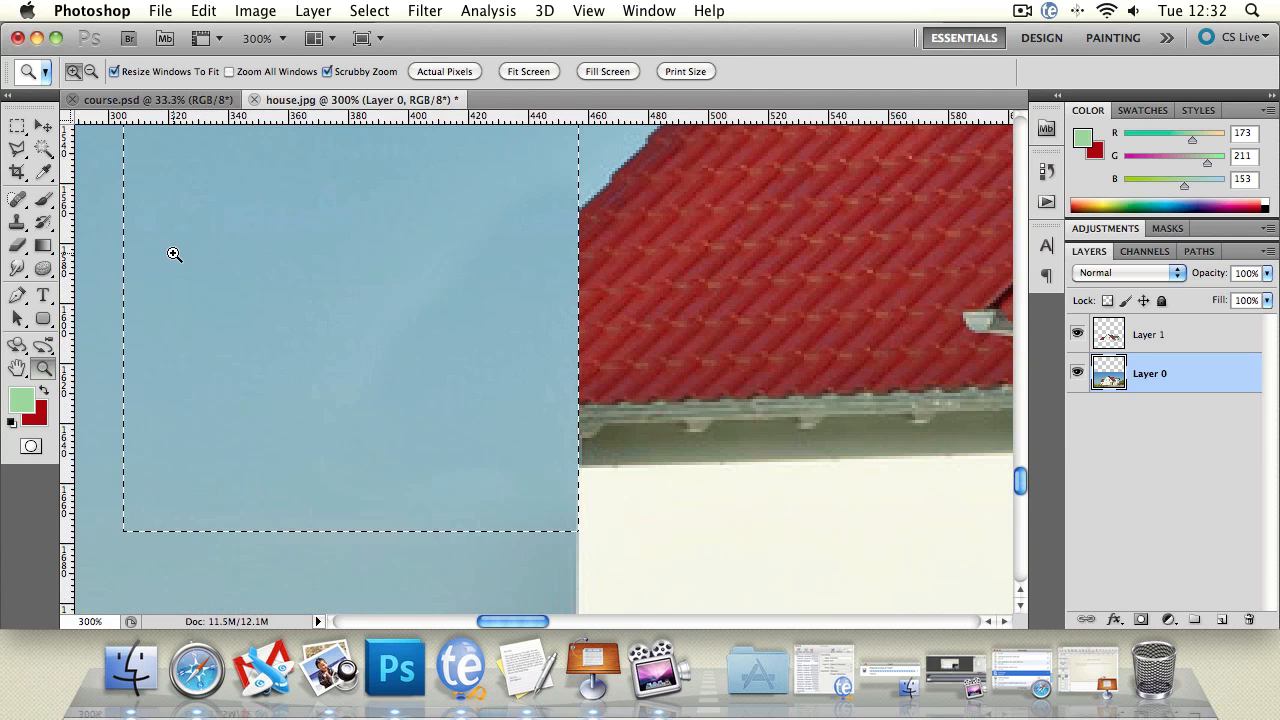
click(17, 268)
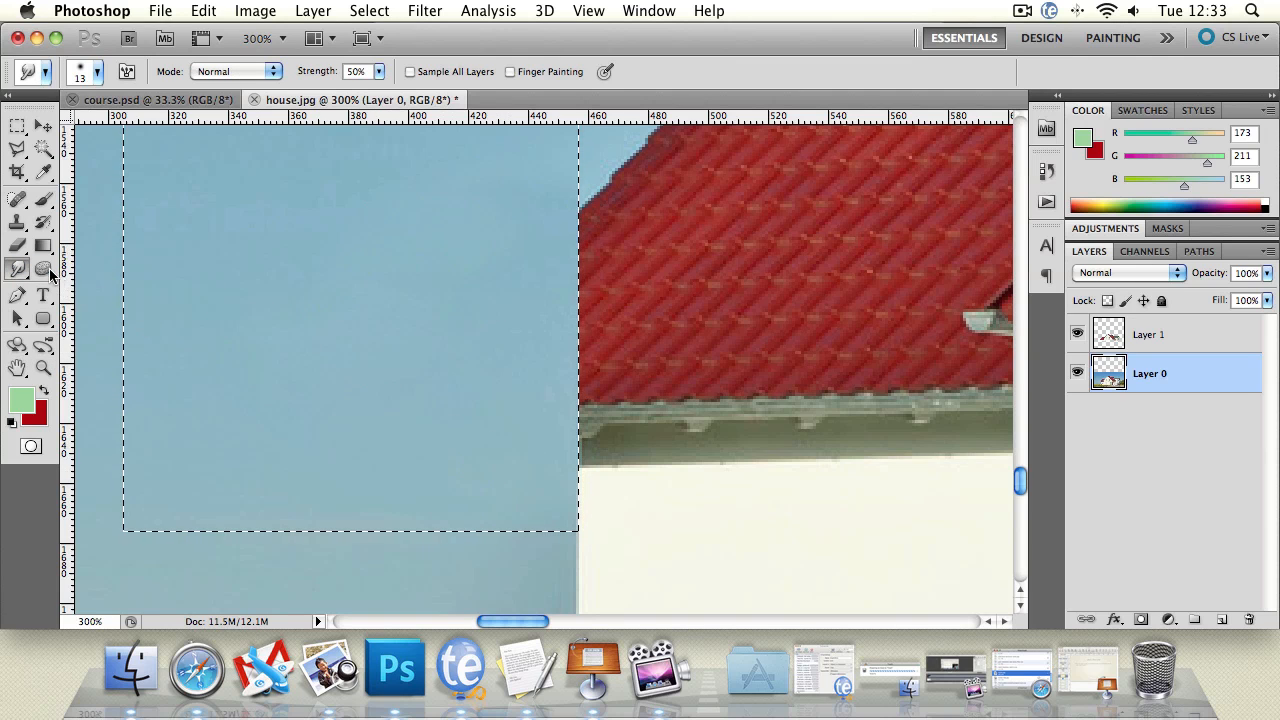
Step: Blur the cloned sky near the left wall with a 58 px Blur brush at 100% strength and clear the selection
mouse_move(17, 268)
mouse_down()
mouse_move(40, 285)
mouse_move(55, 263)
mouse_up()
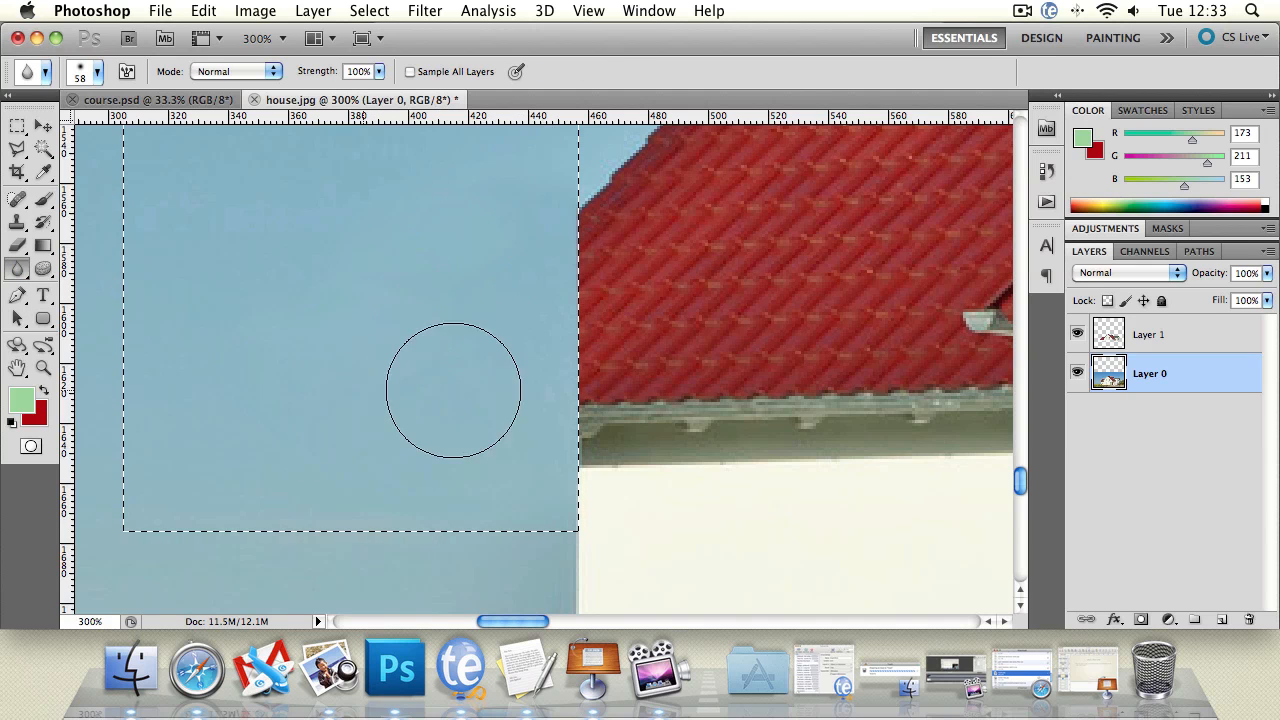
mouse_move(554, 509)
mouse_down()
mouse_move(579, 491)
mouse_move(555, 465)
mouse_move(567, 514)
mouse_move(590, 485)
mouse_up()
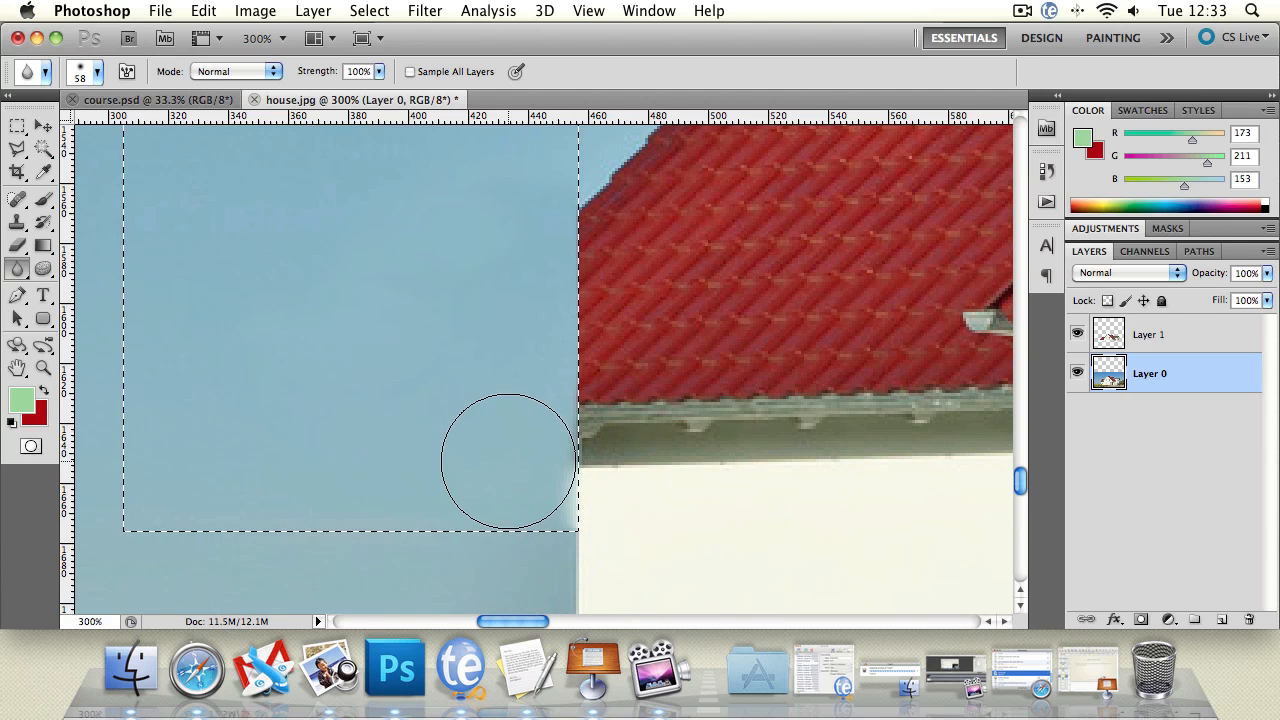
mouse_move(473, 427)
mouse_down()
mouse_move(377, 334)
mouse_move(398, 339)
mouse_move(407, 410)
mouse_move(497, 429)
mouse_up()
click(18, 153)
key(super+d)
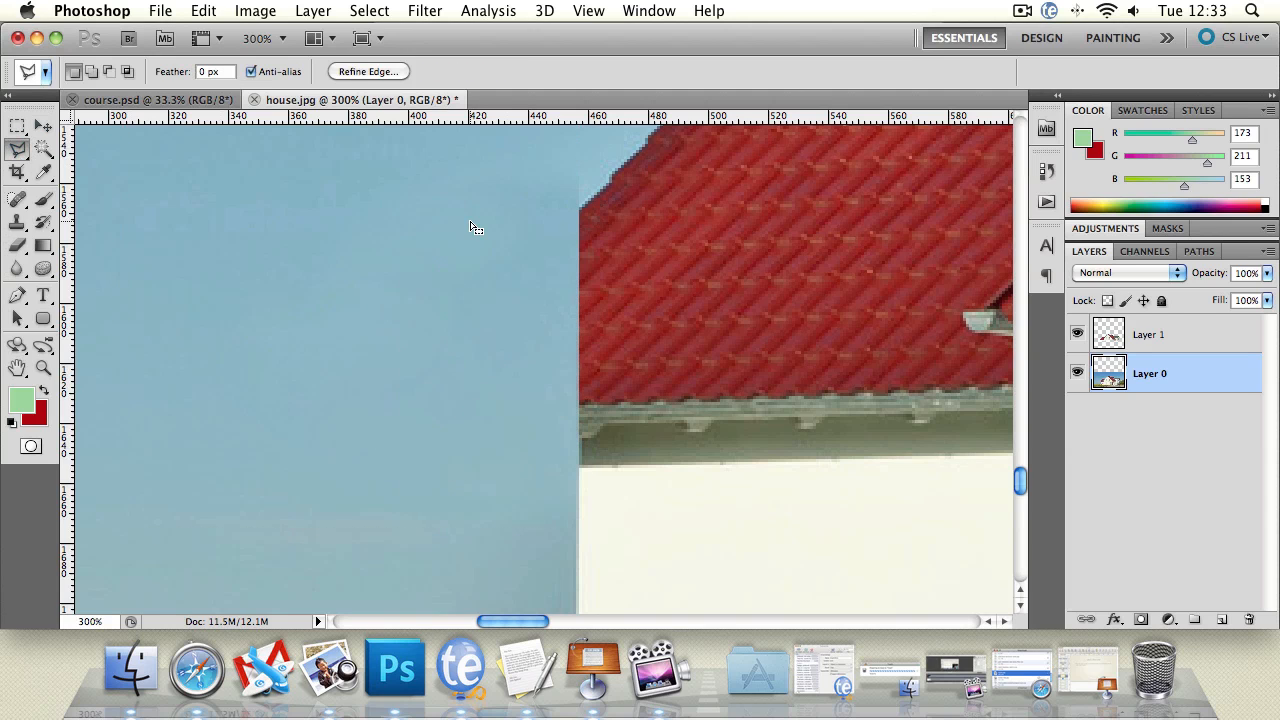
Step: Select a thin horizontal strip of white wall below the lower left roof, about 325 px wide, starting at the house's left edge
click(44, 367)
double_click(44, 367)
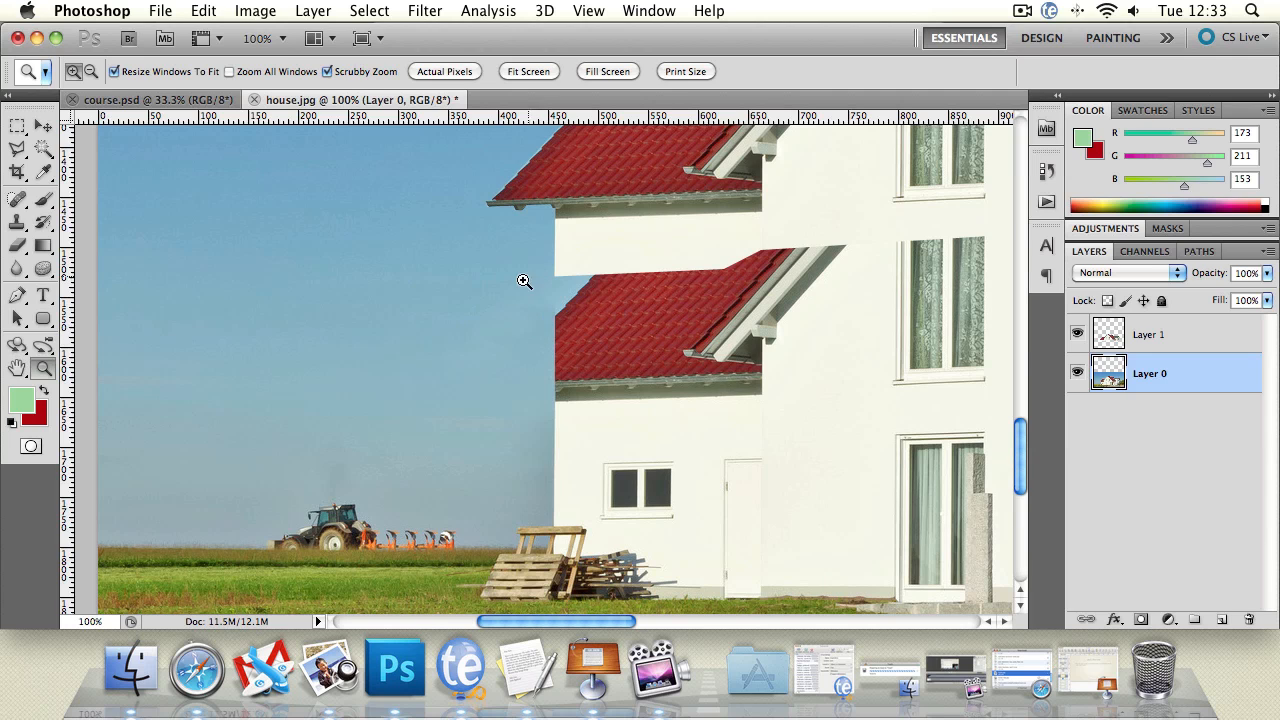
click(604, 299)
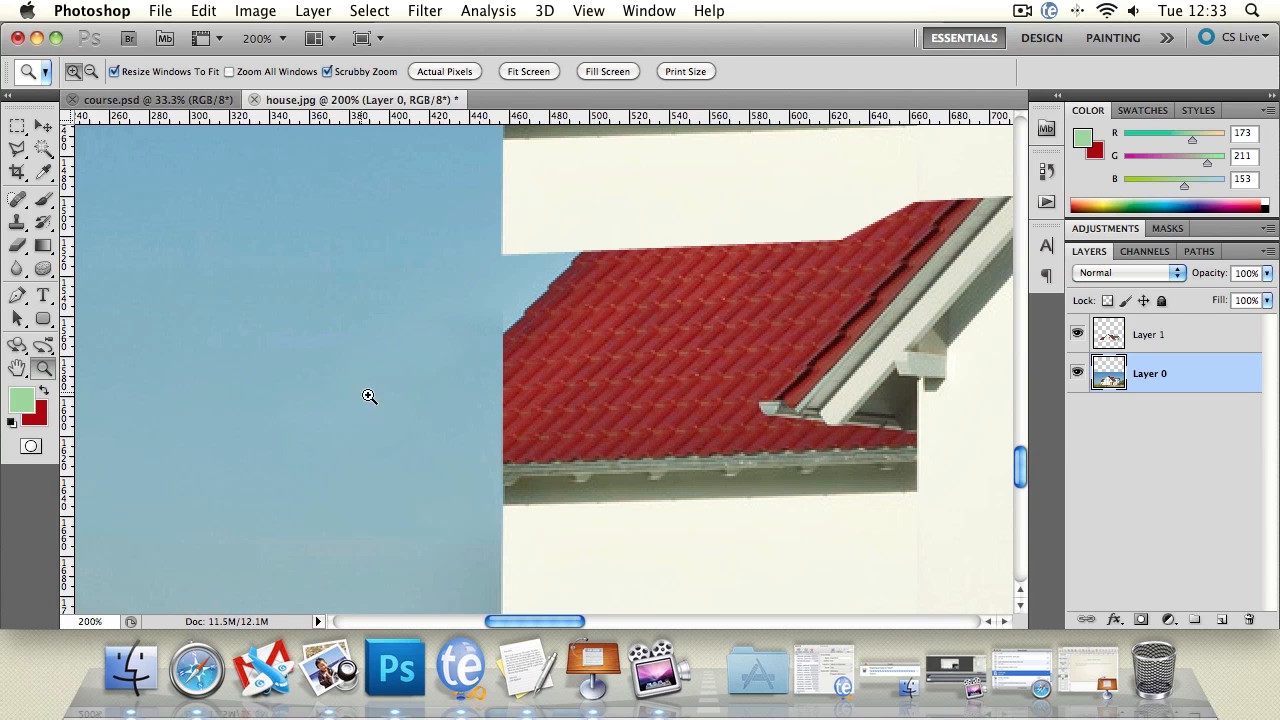
drag(765, 395, 608, 194)
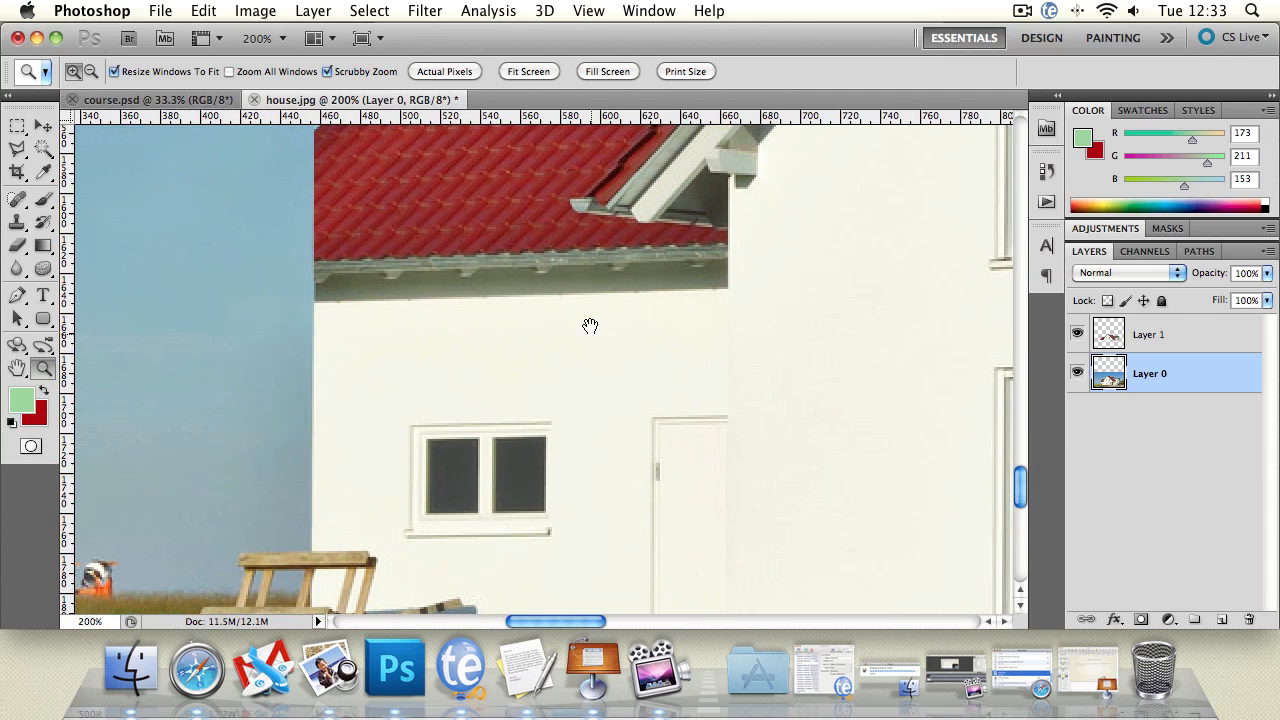
drag(586, 323, 530, 333)
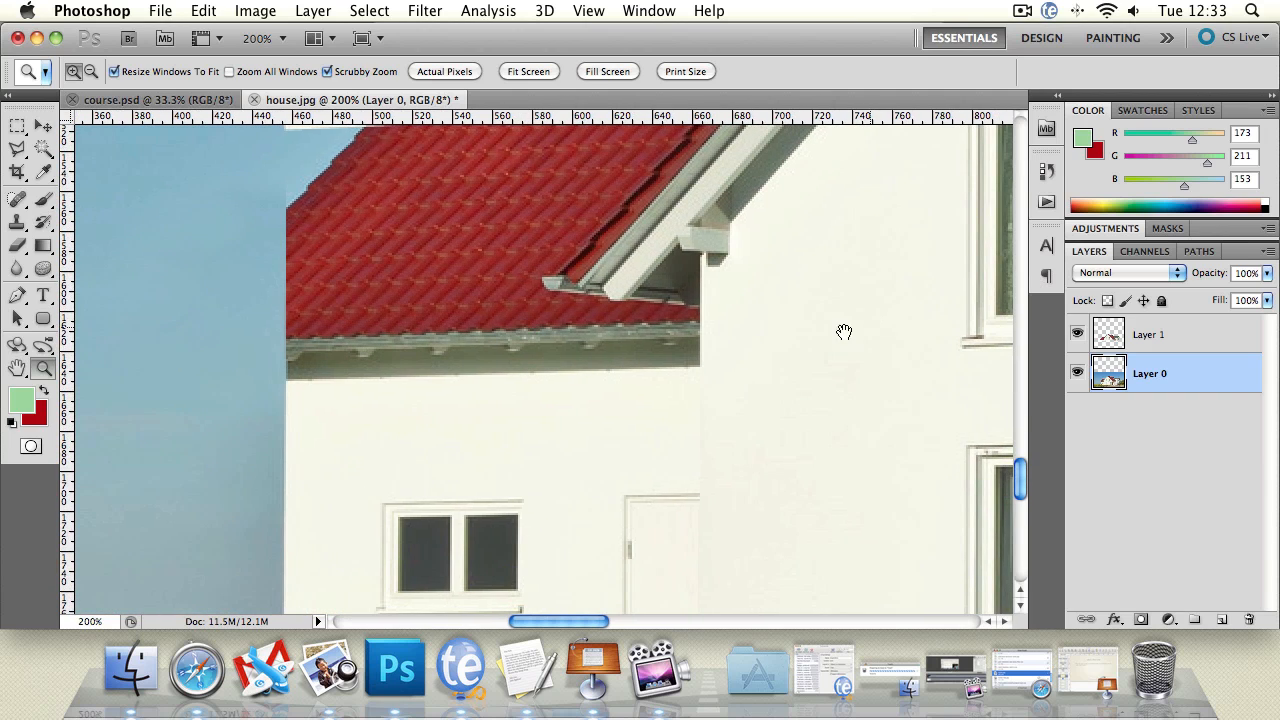
click(17, 126)
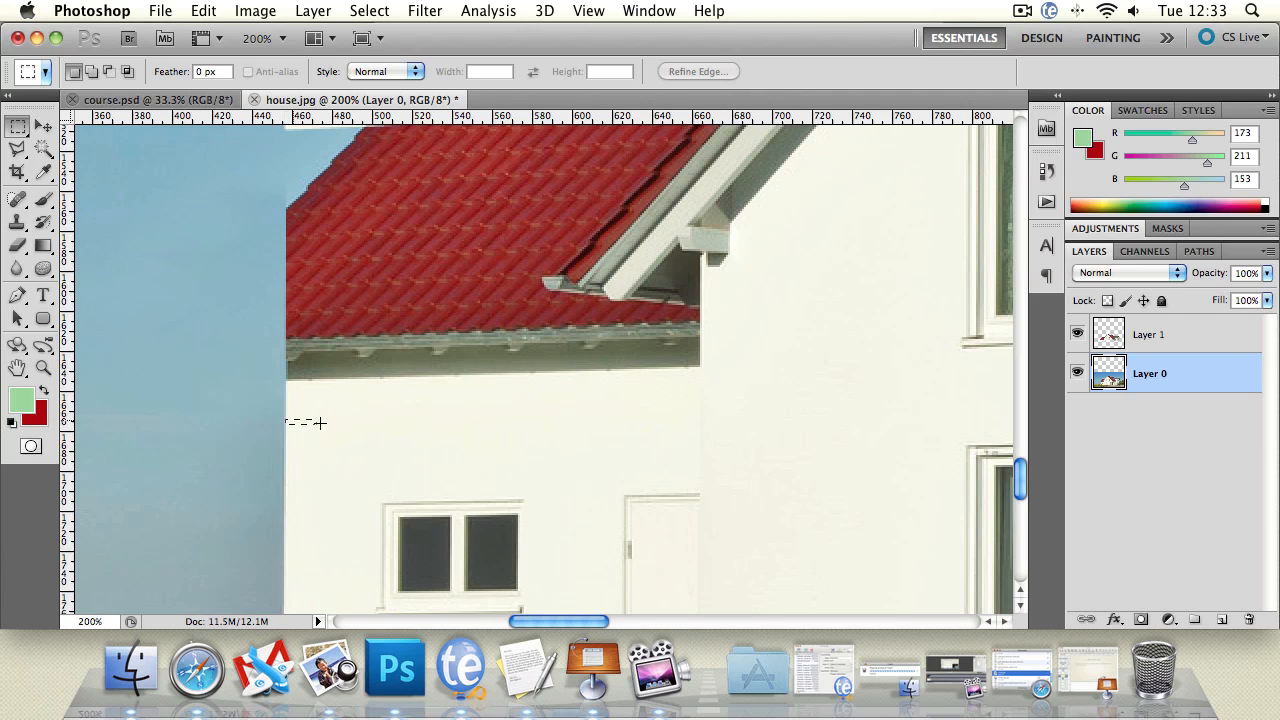
drag(786, 413, 934, 421)
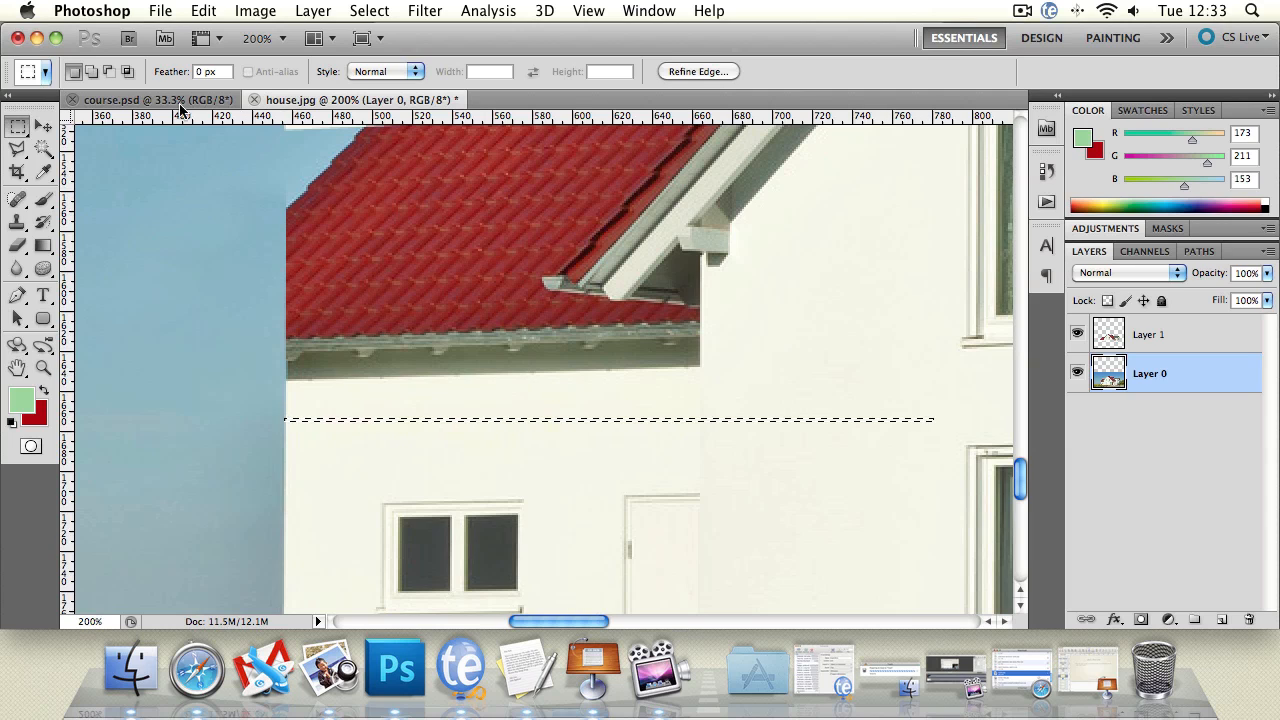
Step: Stretch the selected wall strip upward over the lower left roof to 9625% height, apply the transformation and clear the selection
click(45, 124)
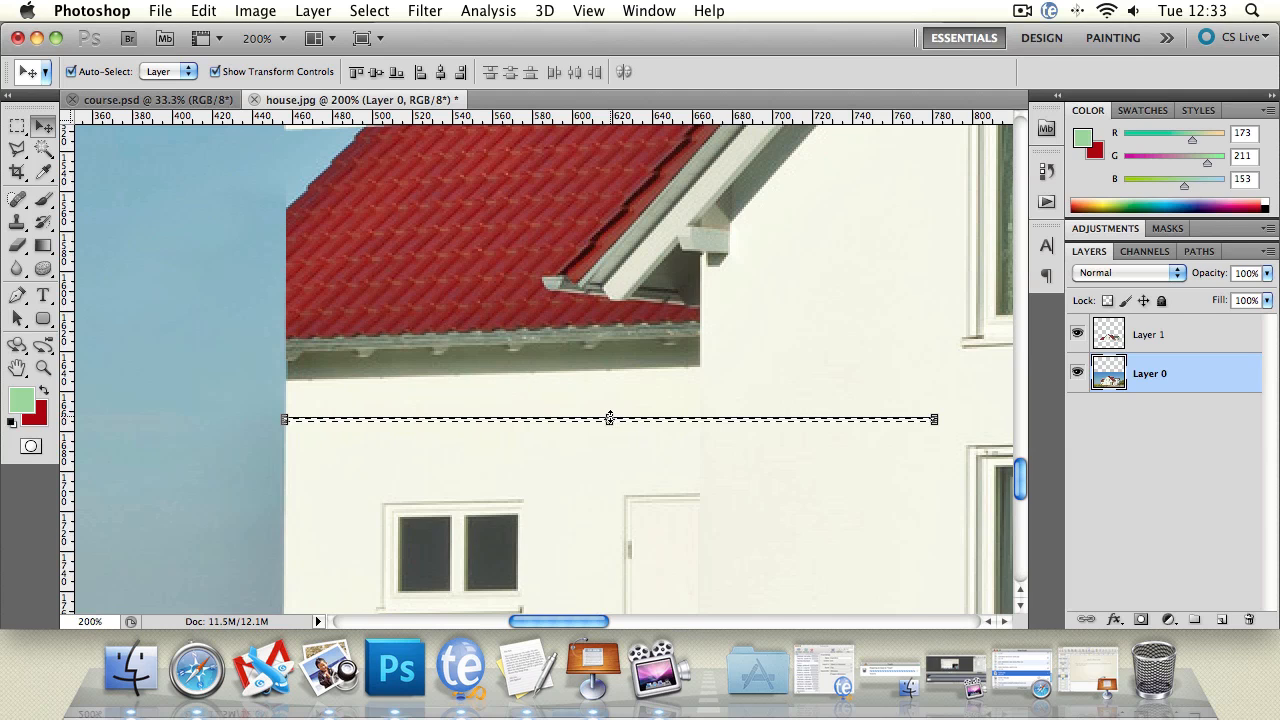
click(609, 417)
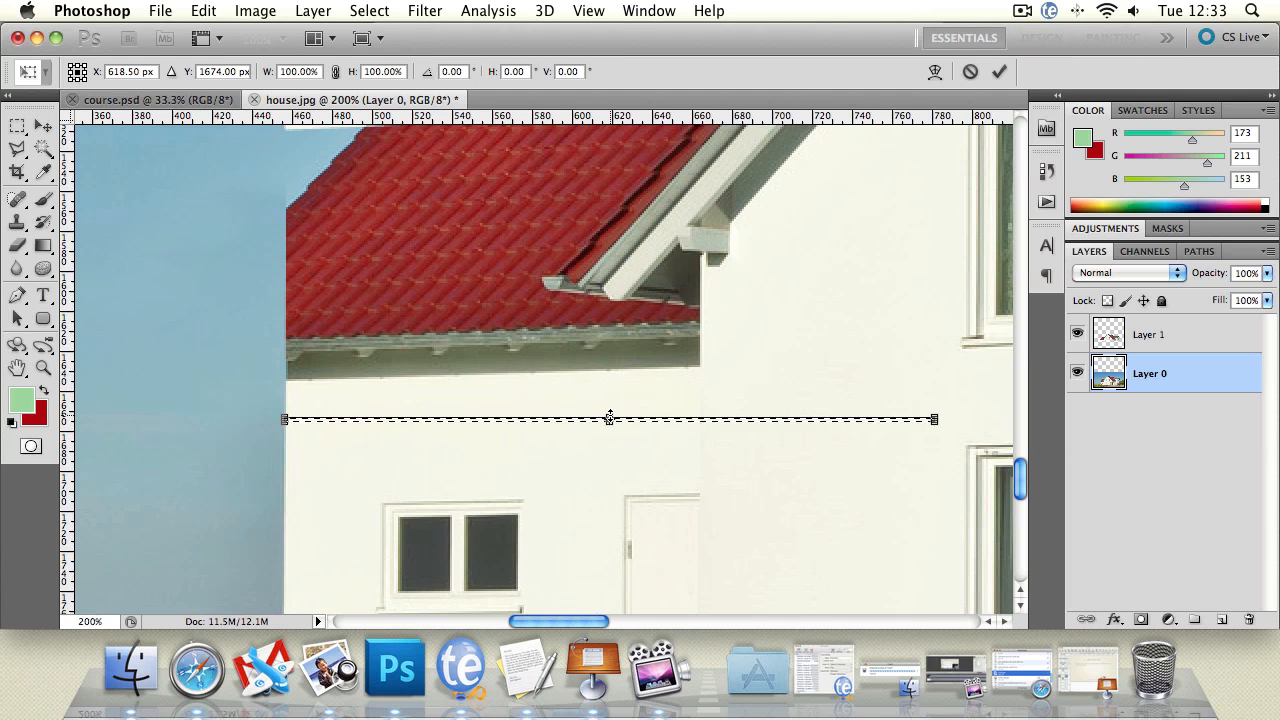
drag(610, 410, 609, 125)
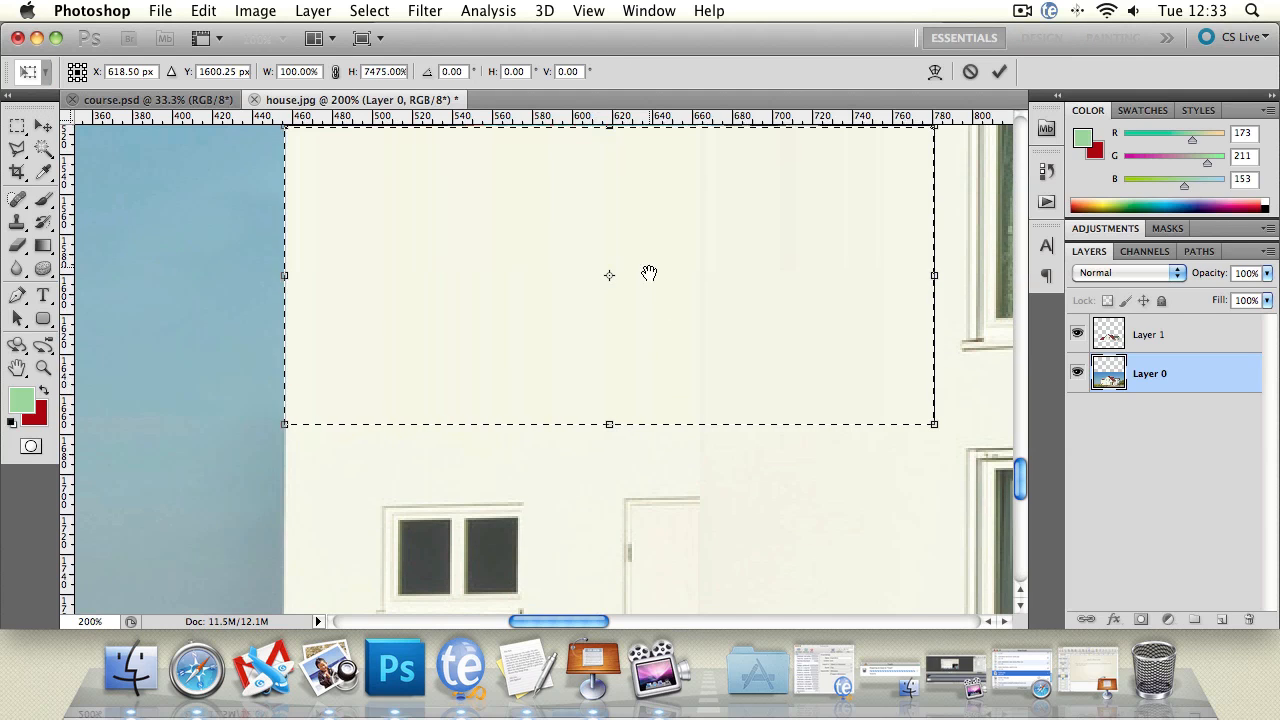
drag(649, 274, 634, 443)
drag(594, 302, 593, 223)
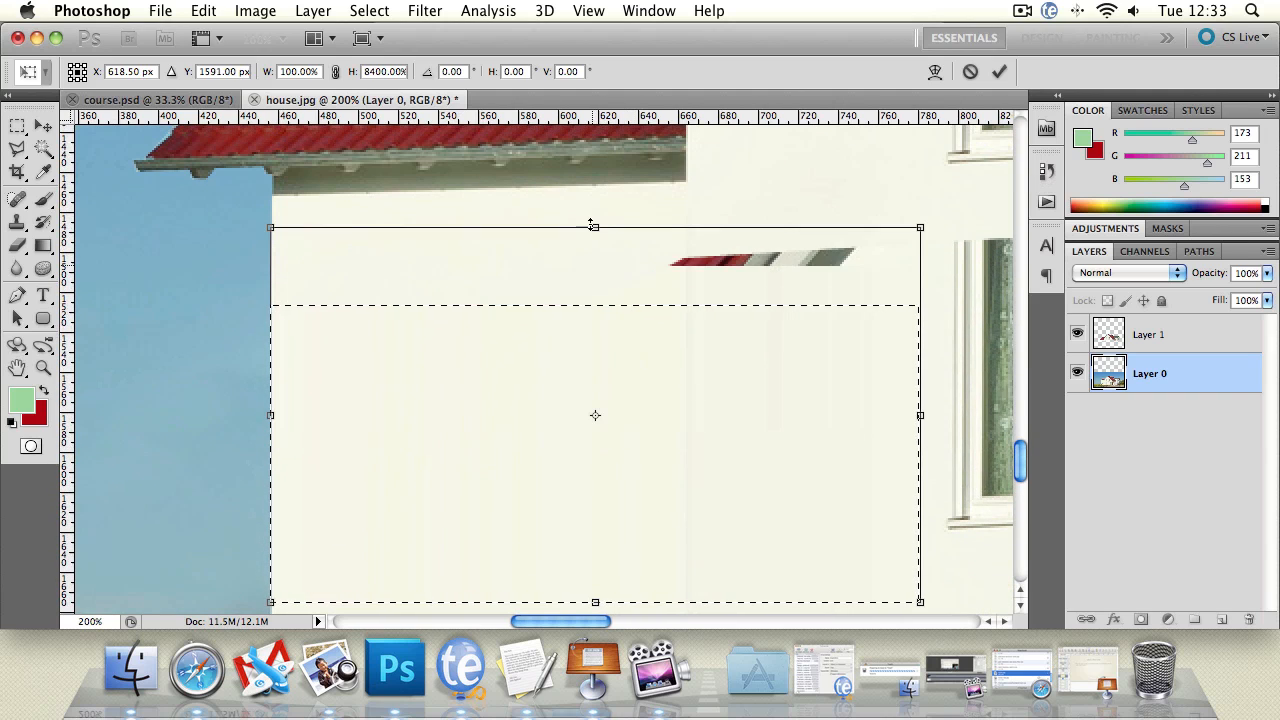
drag(681, 326, 675, 388)
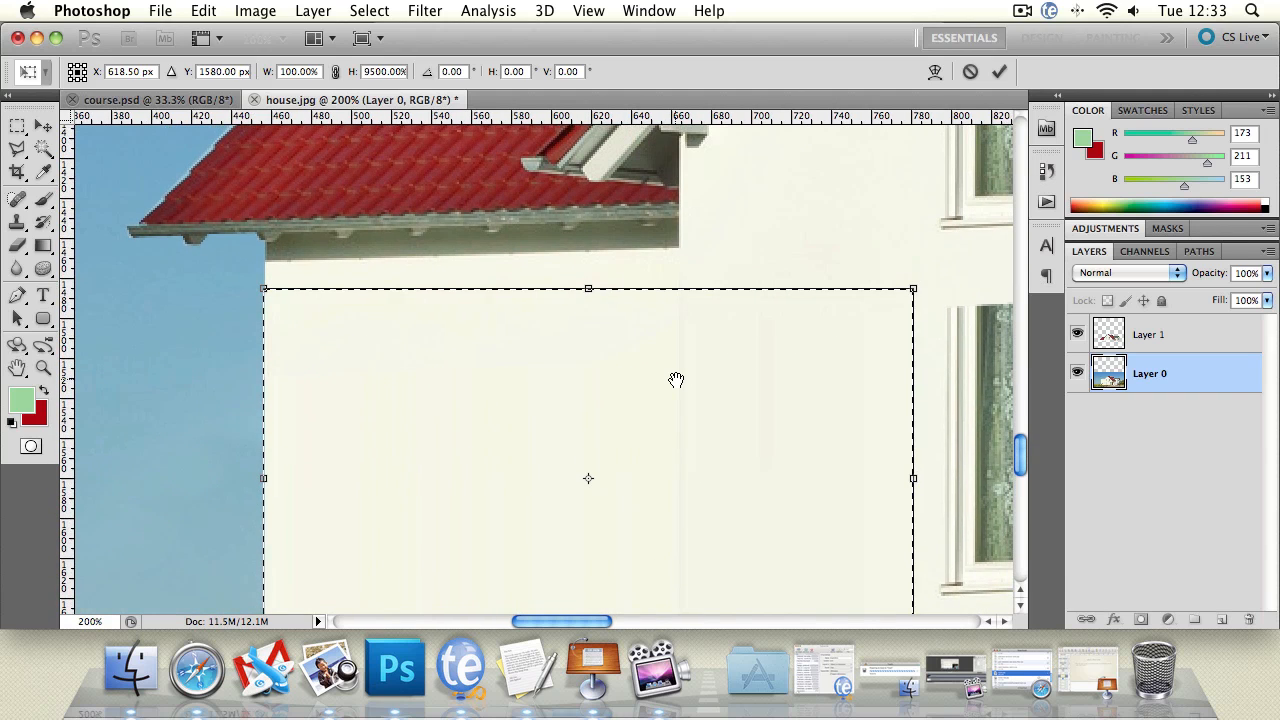
drag(590, 283, 590, 279)
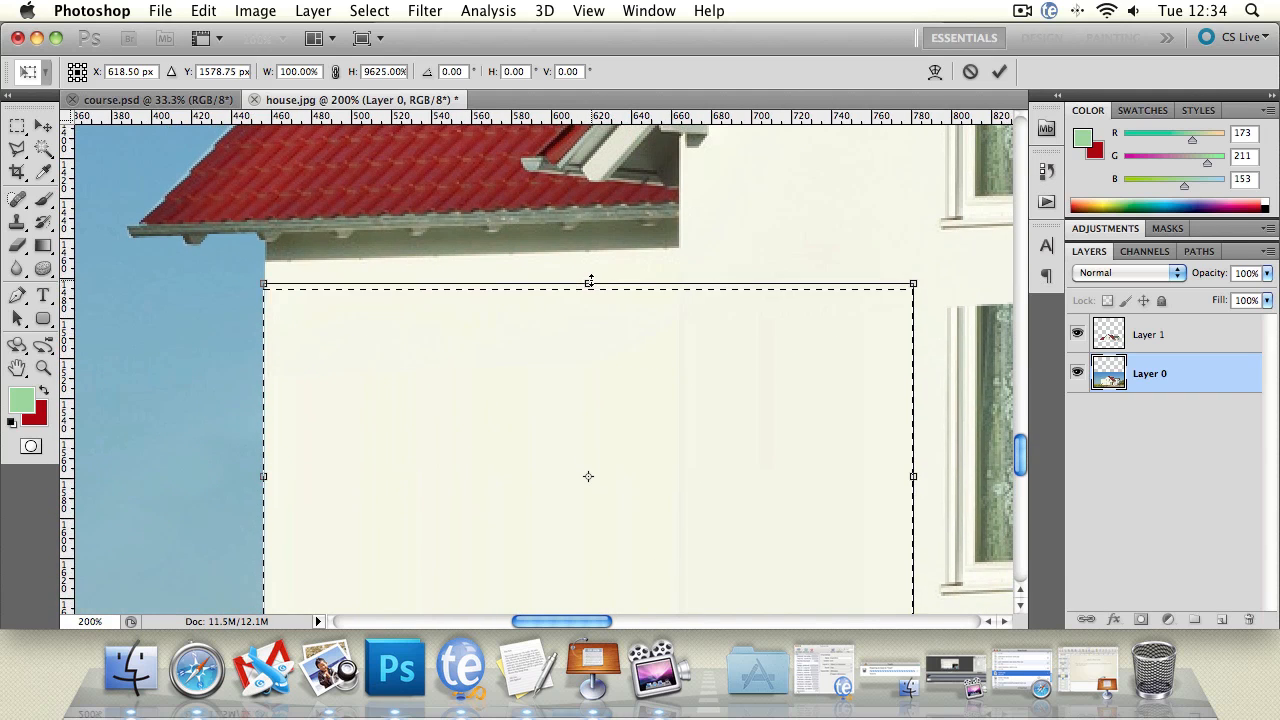
click(20, 148)
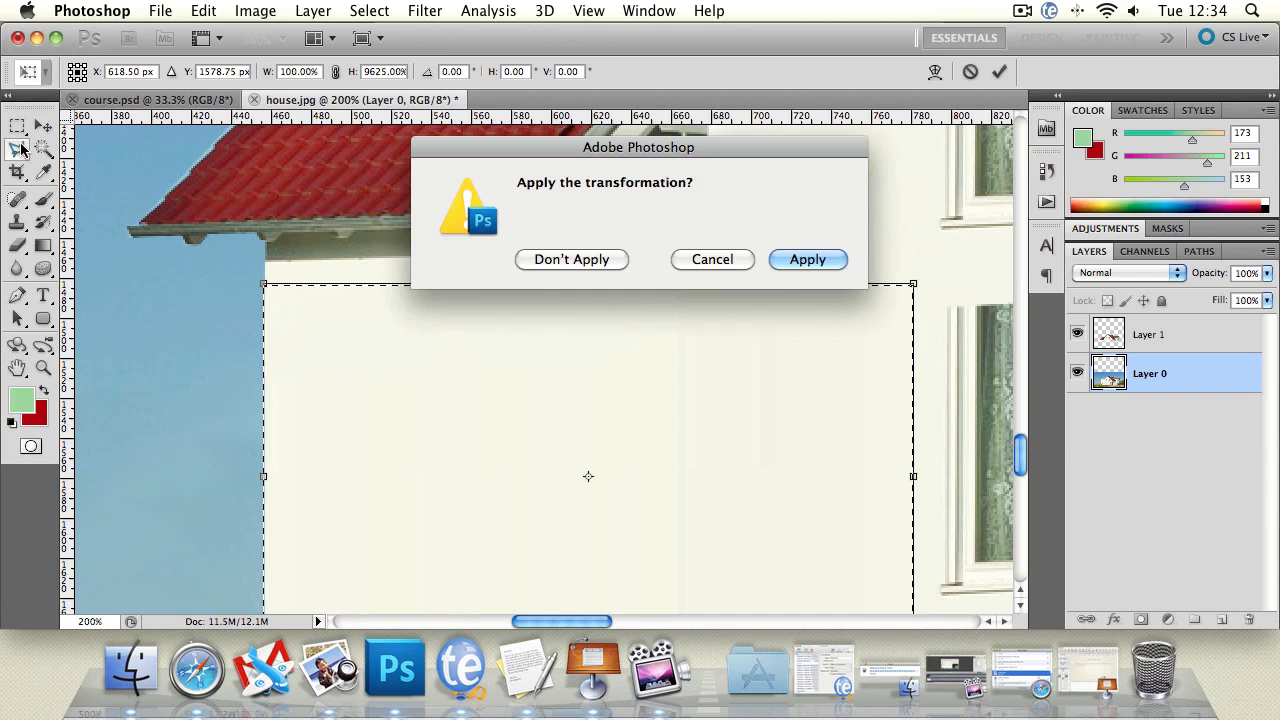
click(808, 259)
drag(742, 246, 765, 272)
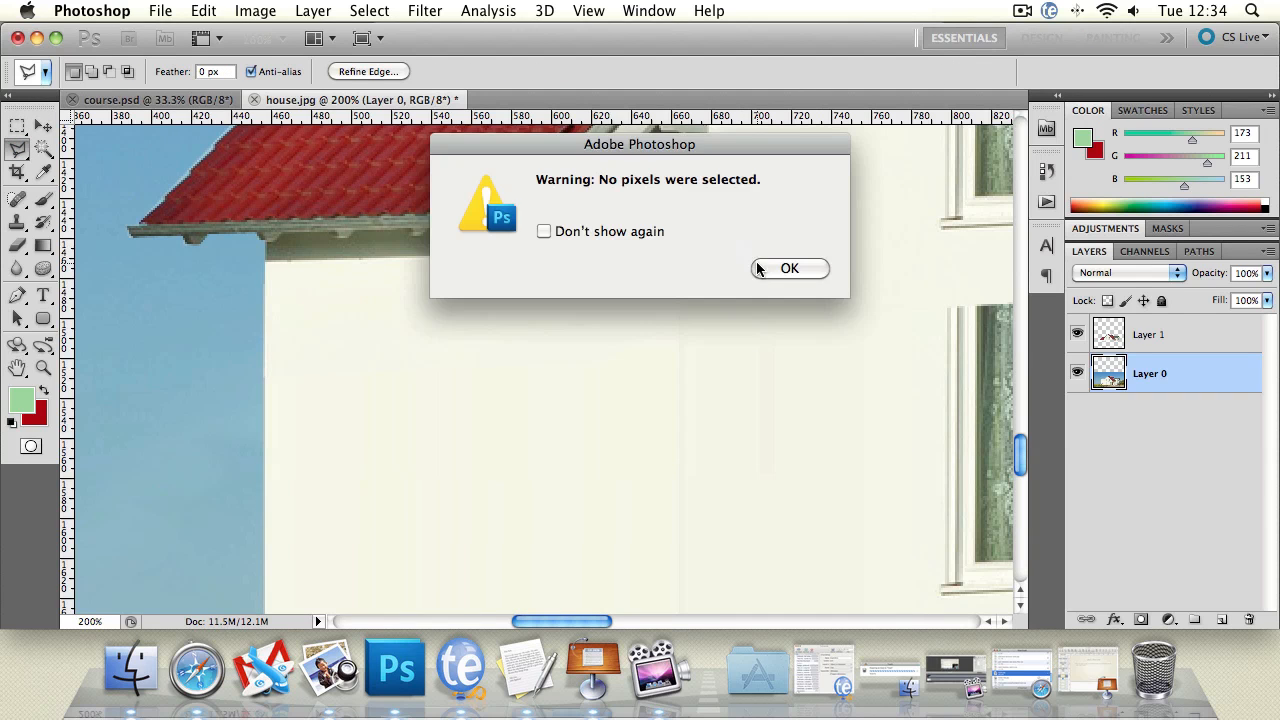
click(811, 266)
drag(544, 299, 486, 290)
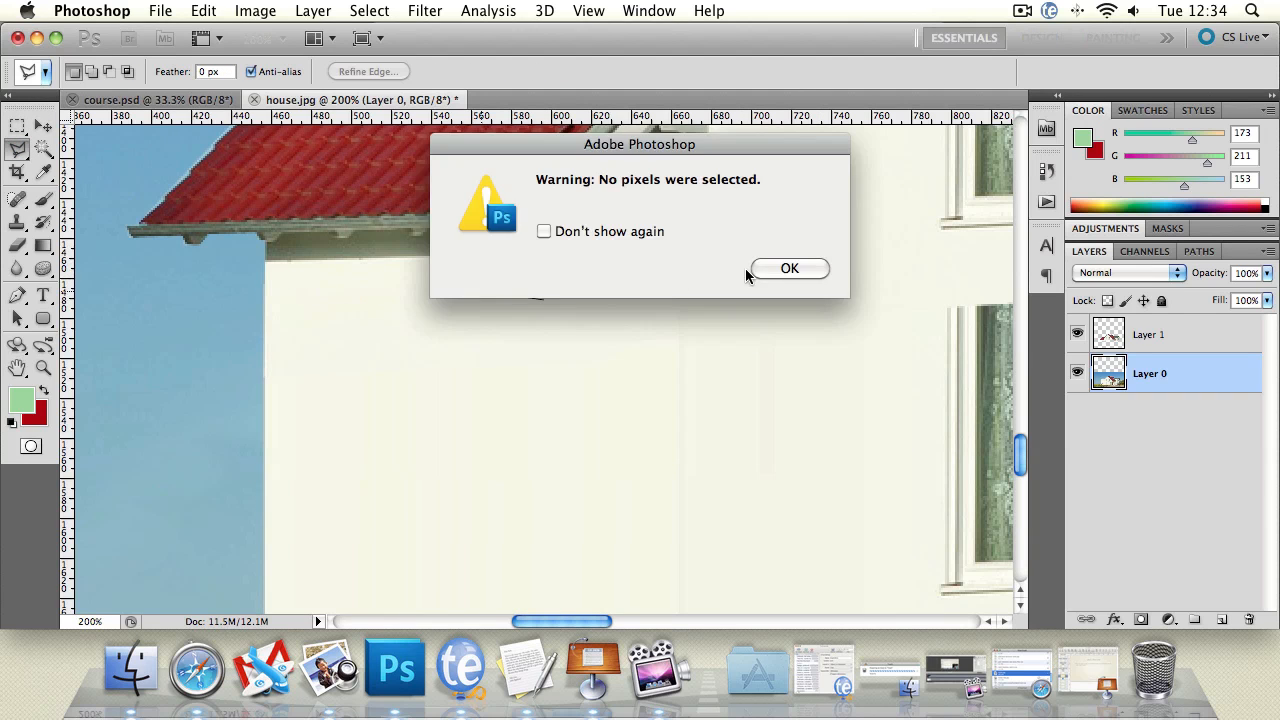
click(812, 268)
Step: Step back through the history to compare the wall before the stretch, restore the stretched wall and clear the selection
click(43, 368)
alt+click(552, 373)
alt+click(552, 373)
alt+click(553, 375)
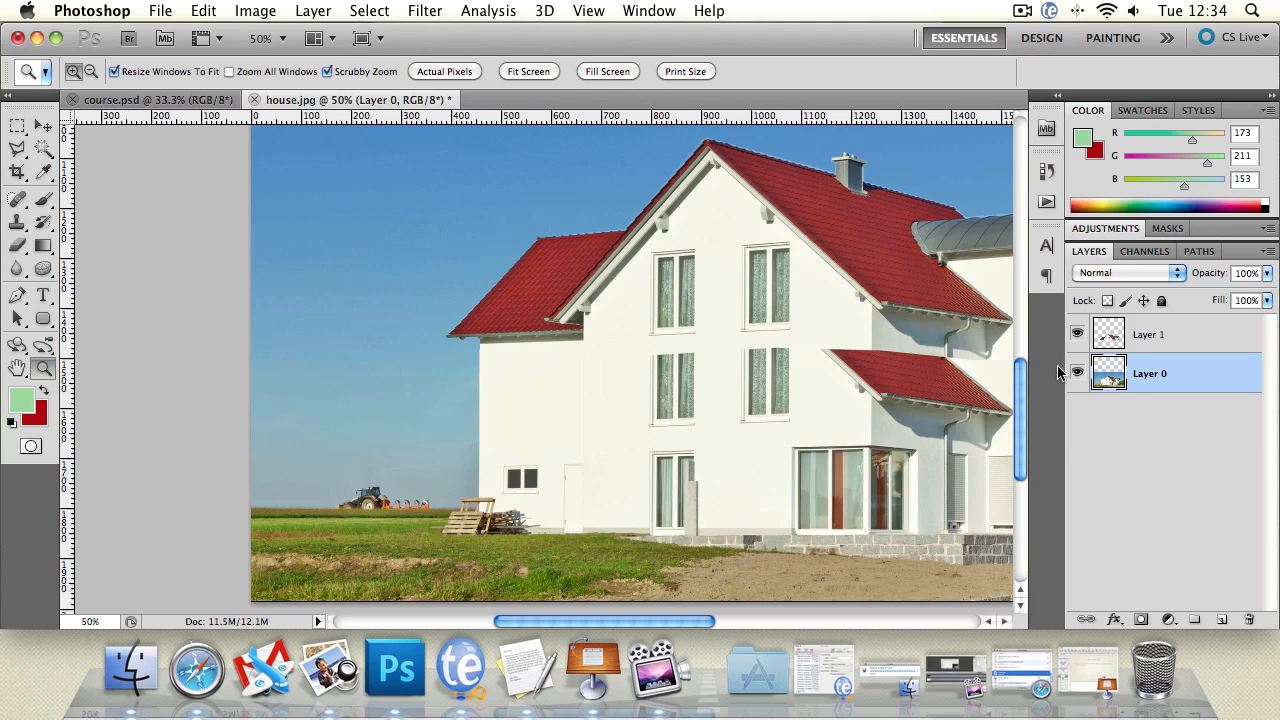
key(super+alt+z)
key(super+alt+z)
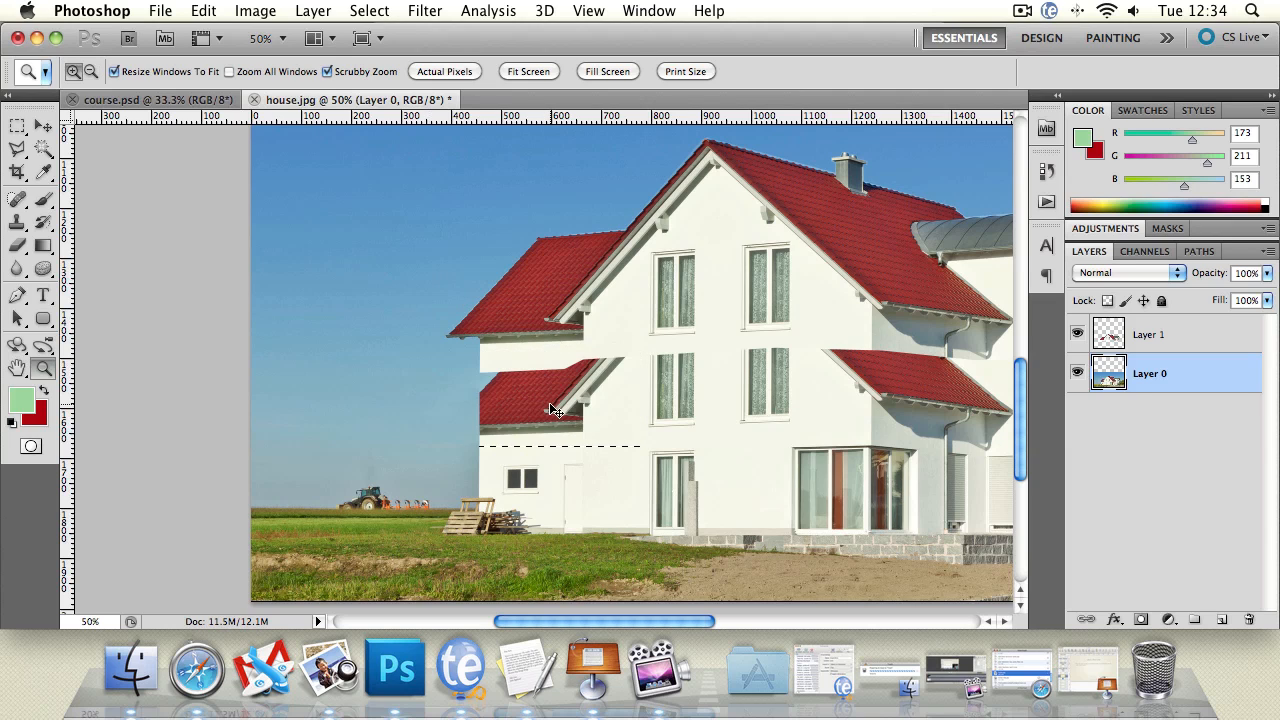
key(super+shift+z)
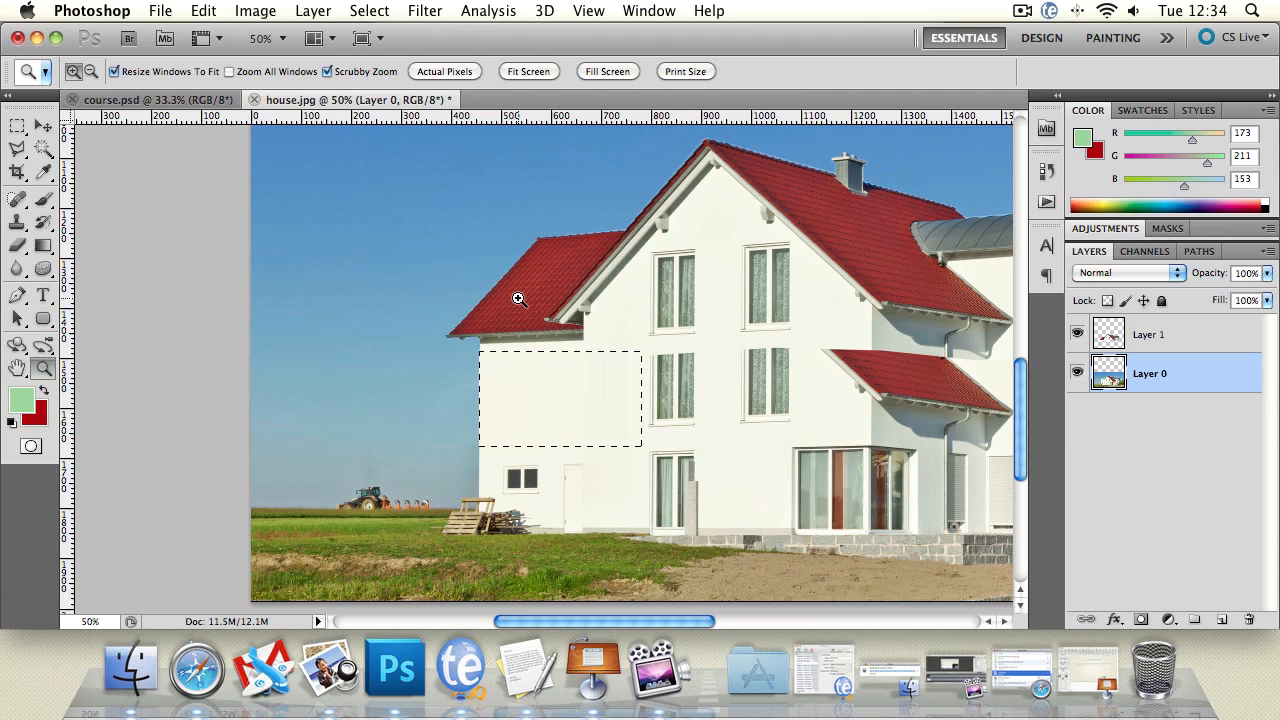
click(17, 147)
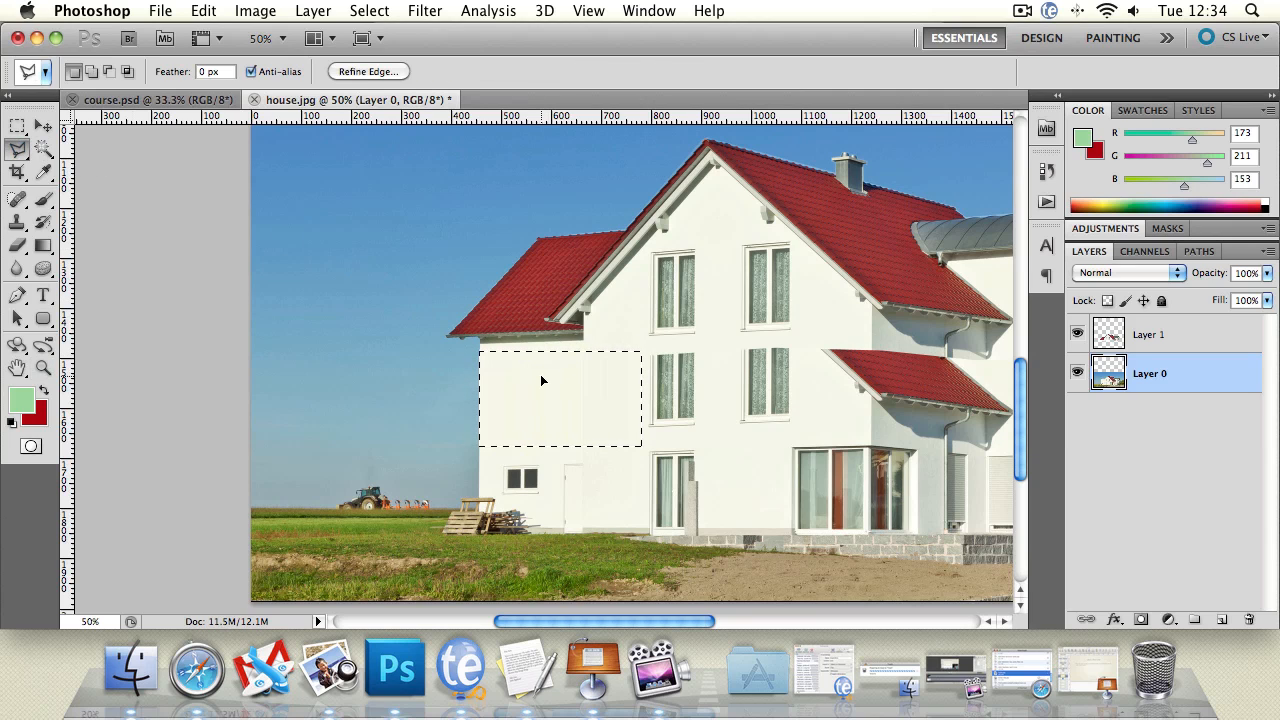
click(582, 332)
double_click(658, 328)
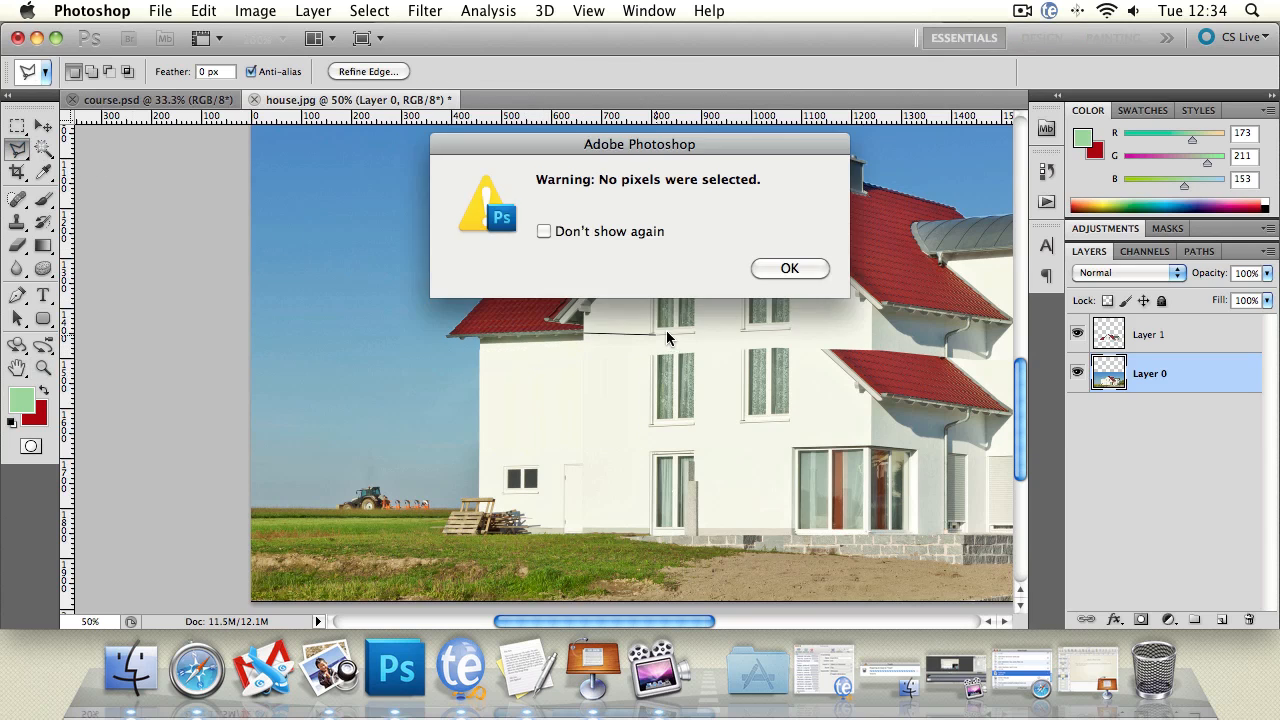
click(805, 272)
Step: Select a thin horizontal strip of front wall, about 380 px wide, just beneath the two middle-floor windows
click(17, 369)
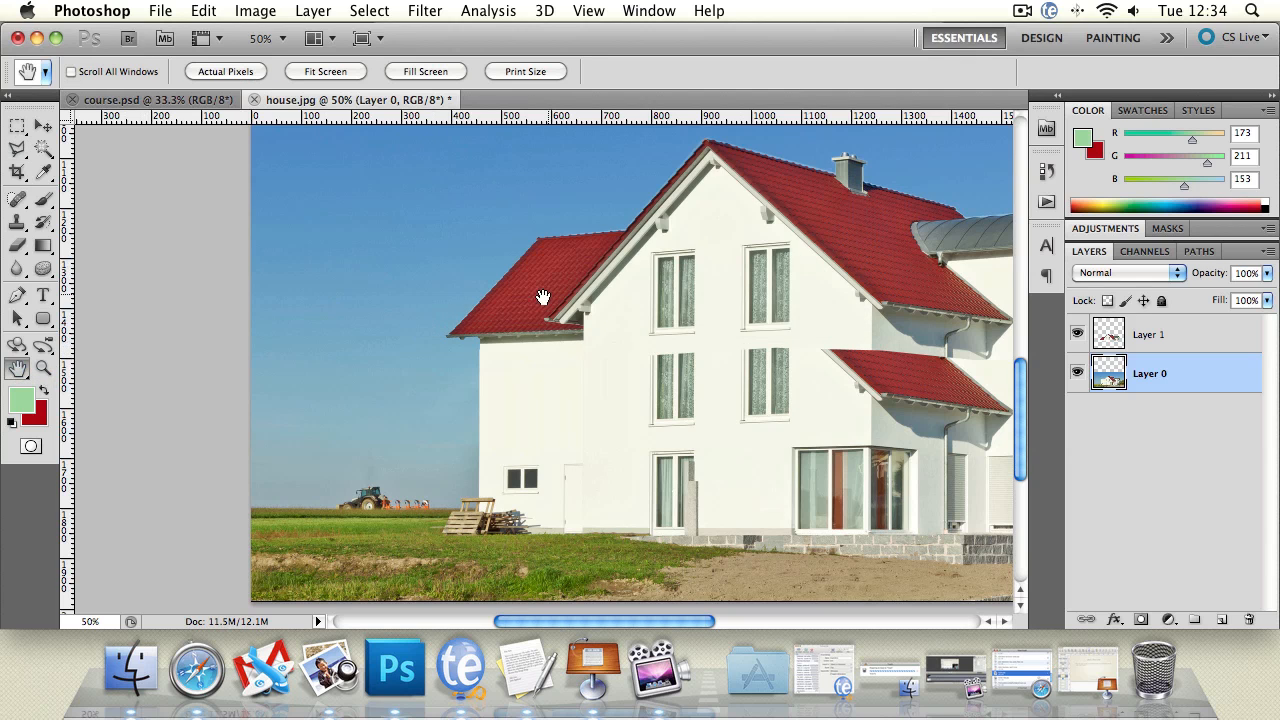
drag(543, 297, 348, 285)
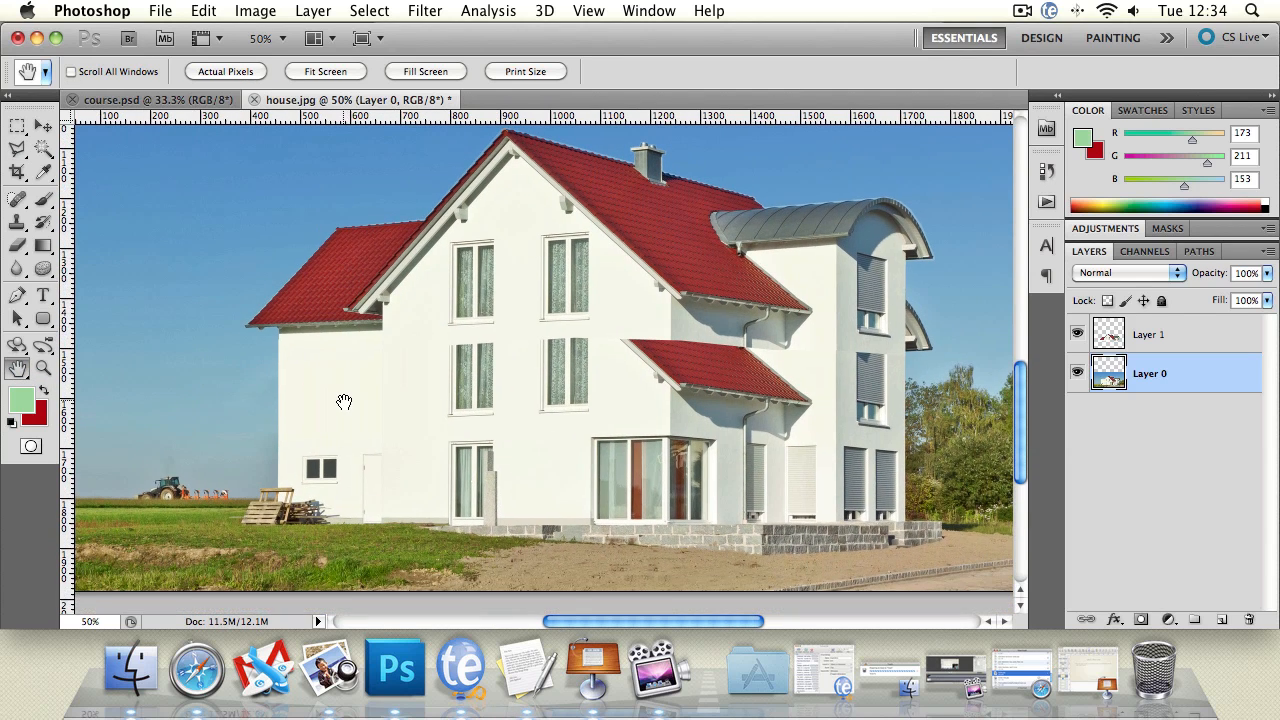
click(43, 368)
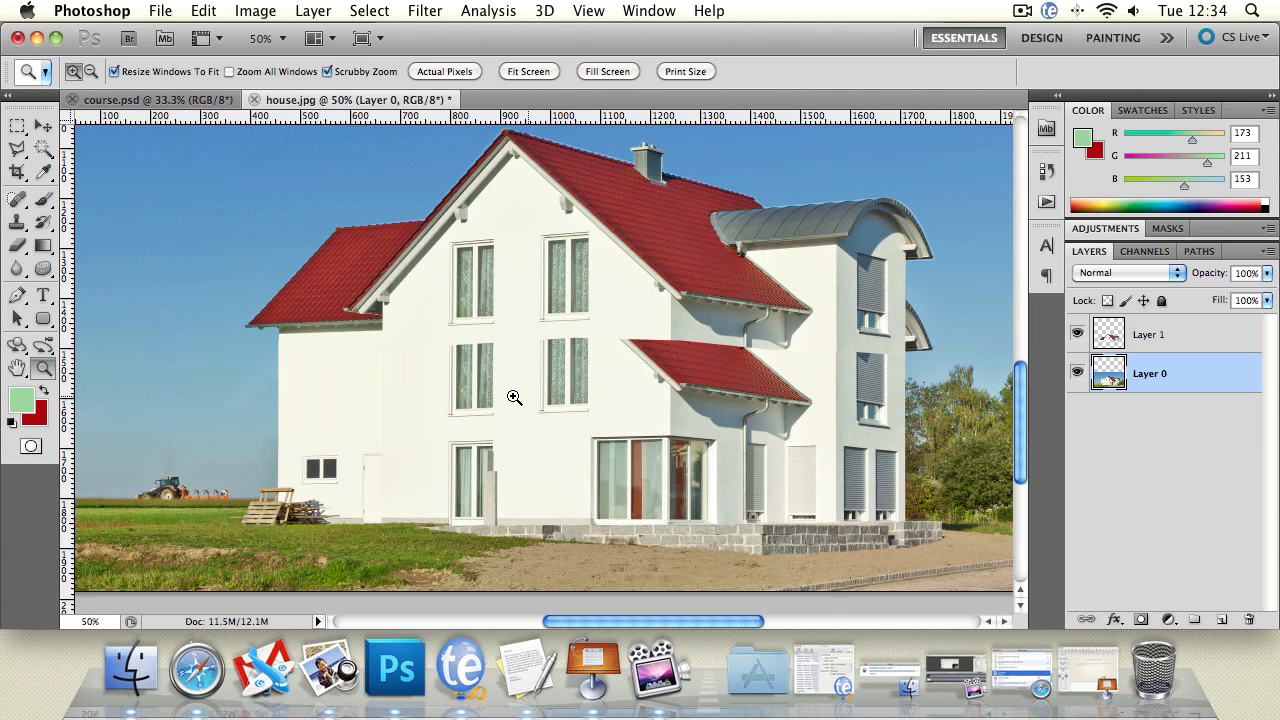
click(462, 399)
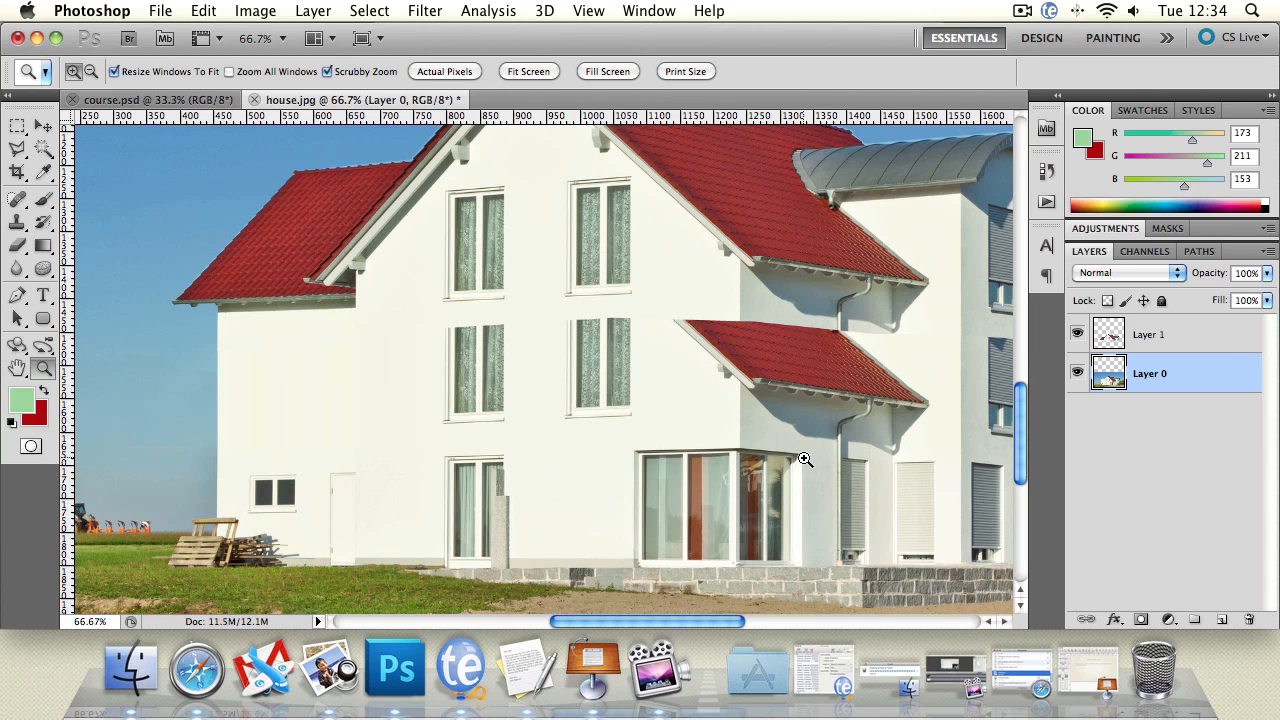
click(485, 371)
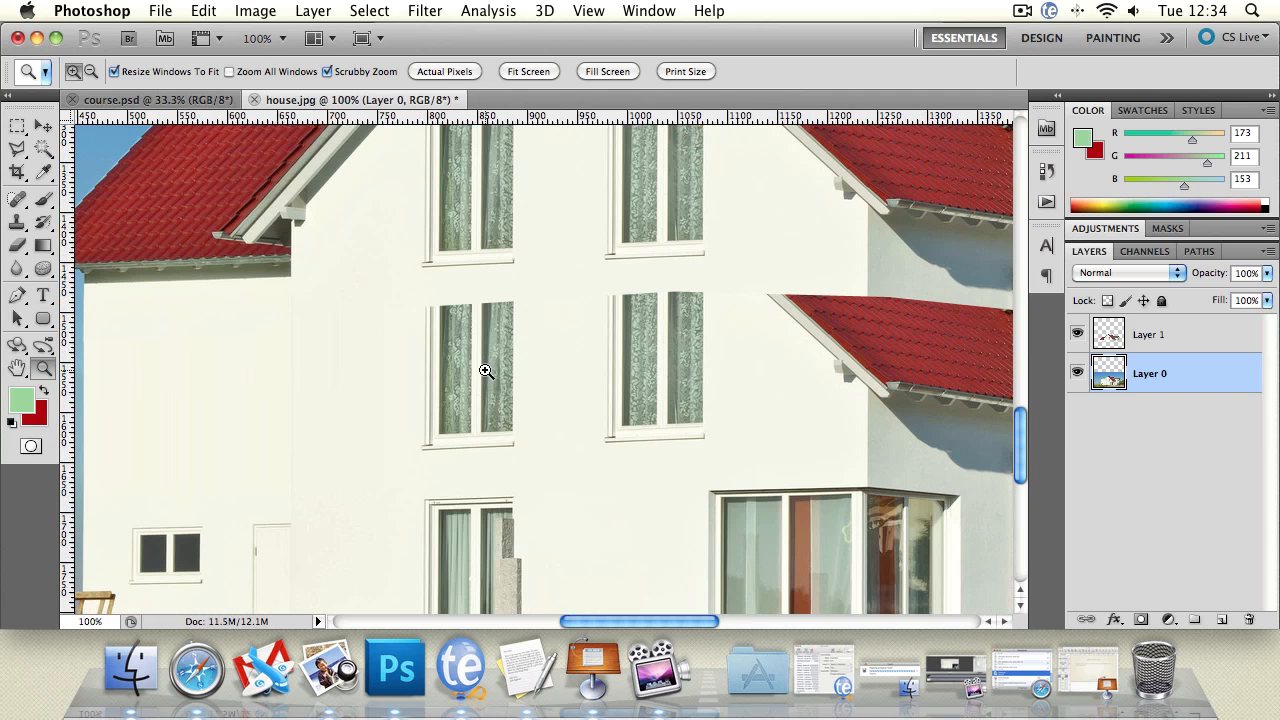
click(17, 125)
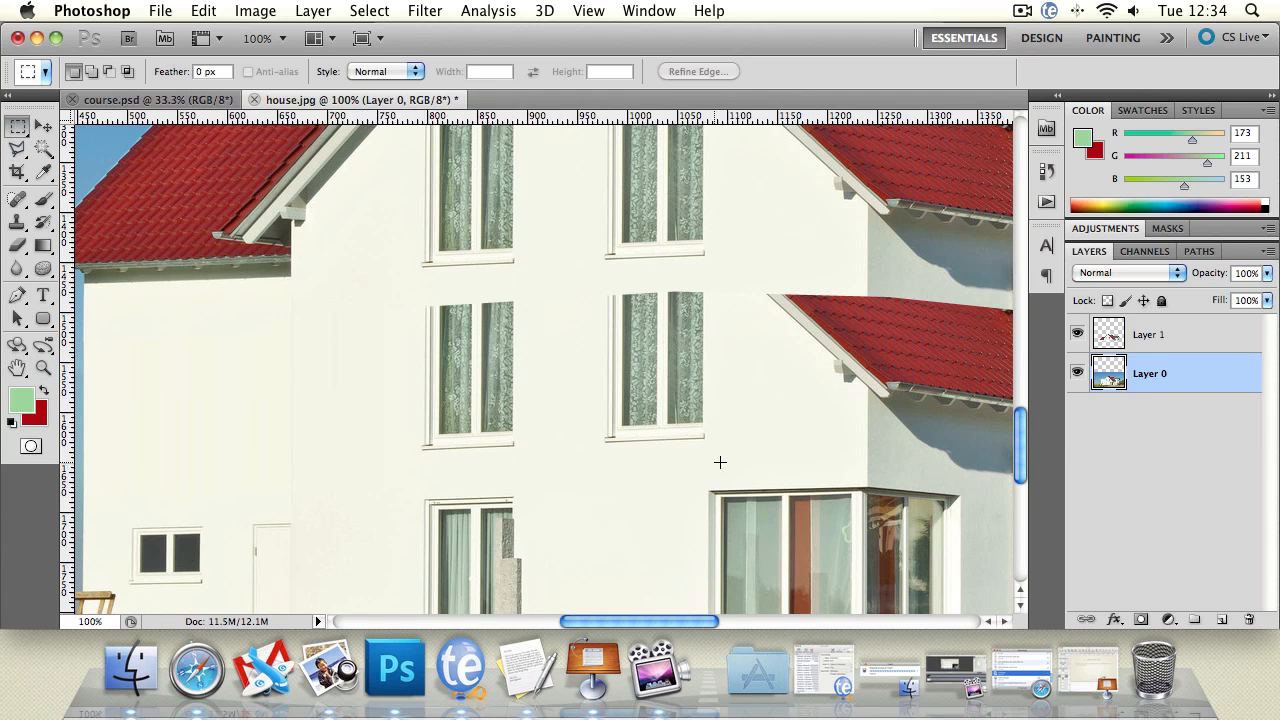
drag(364, 454, 742, 456)
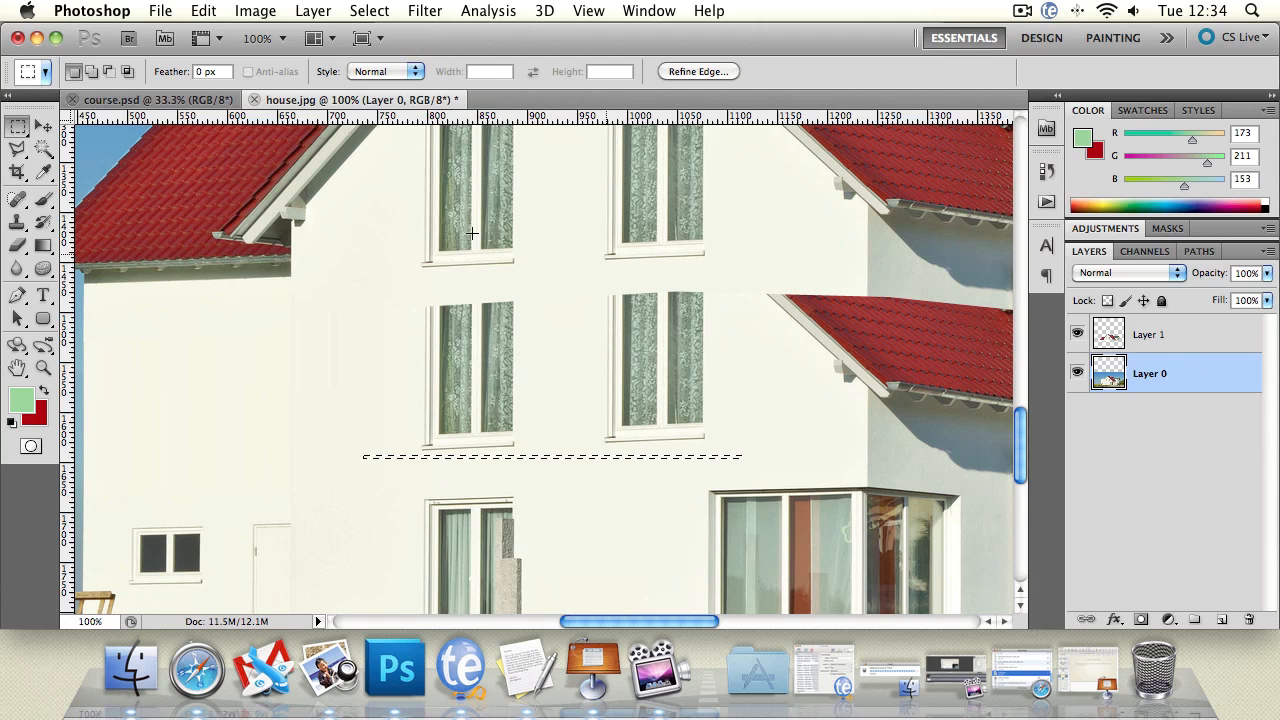
Step: Stretch the wall strip upward to 4400% height over the two middle-floor windows, apply the transformation and clear the selection
click(43, 125)
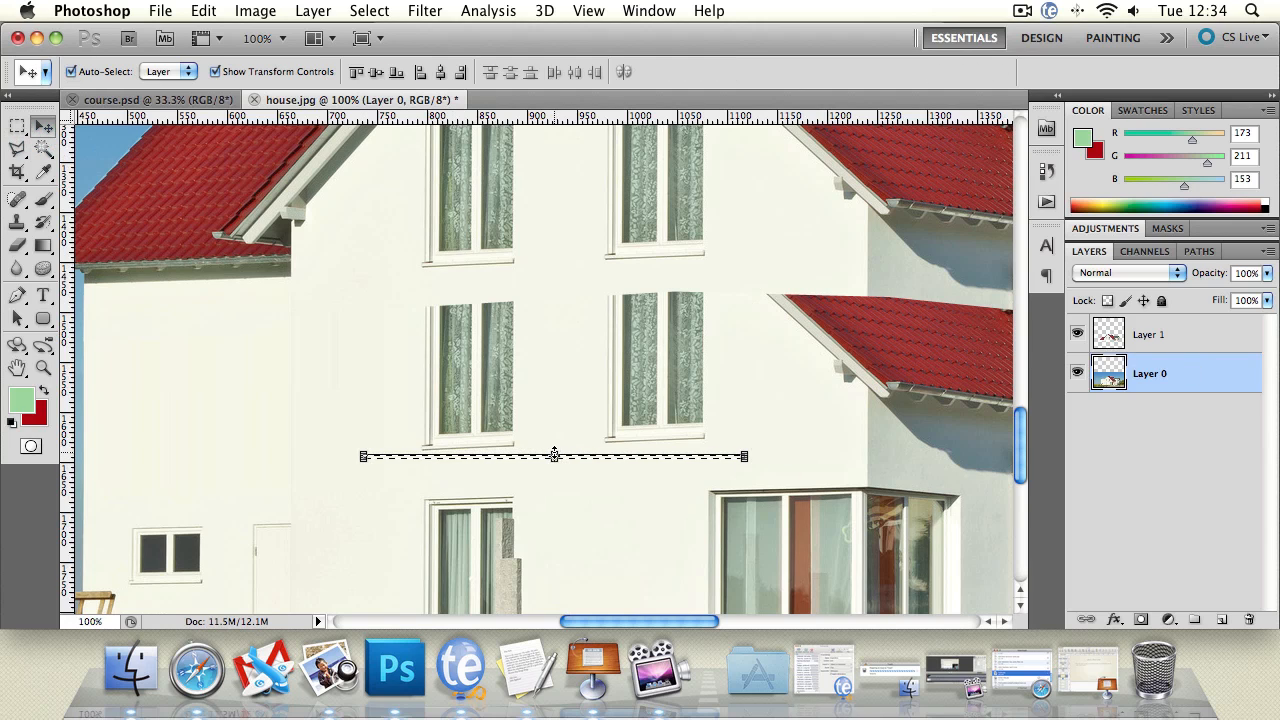
drag(554, 455, 538, 280)
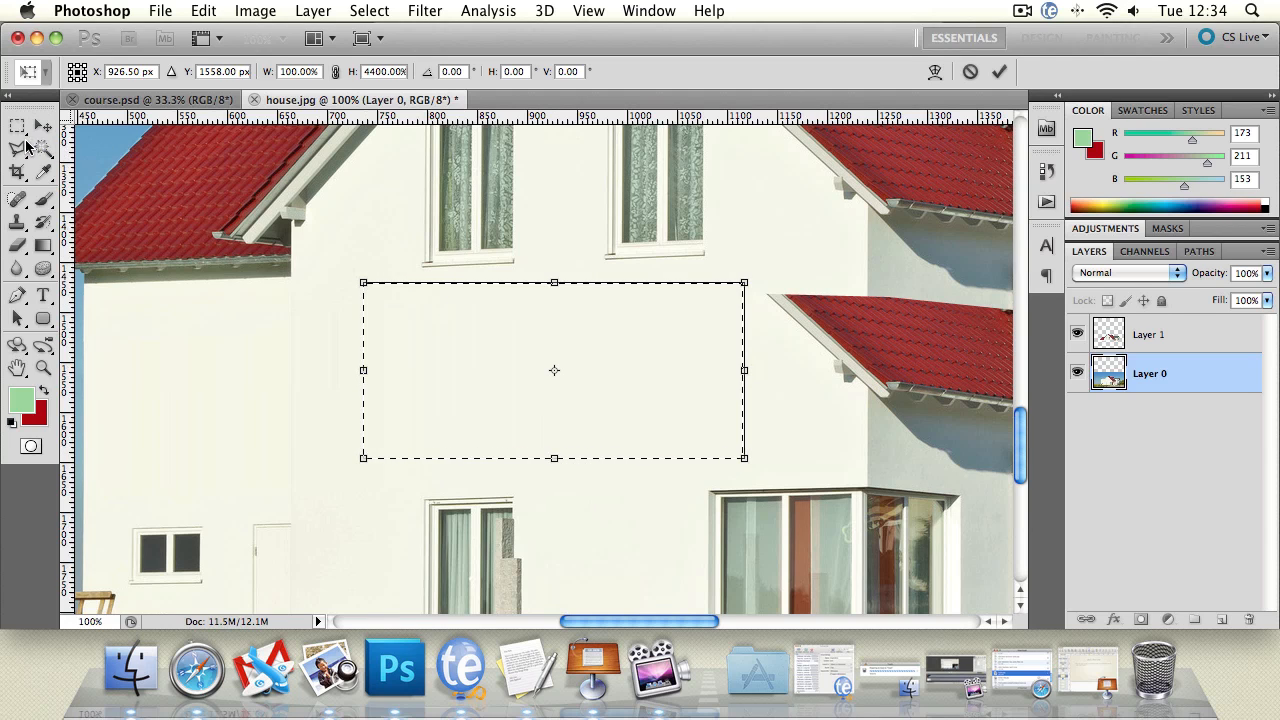
click(25, 147)
click(808, 260)
mouse_move(700, 249)
mouse_down()
mouse_move(809, 246)
mouse_move(809, 266)
mouse_up()
click(806, 266)
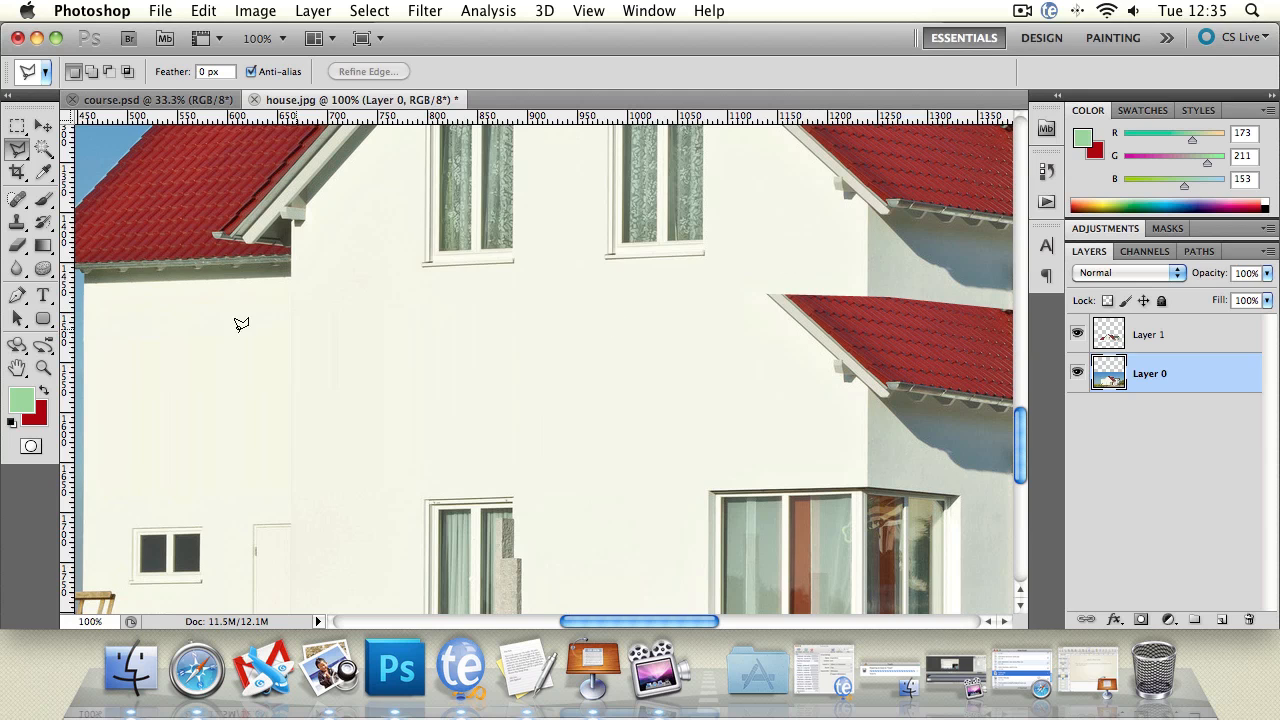
Step: Blur the streaks in the stretched front wall on Layer 0 with a 58 px Blur brush at 100% strength
click(44, 368)
alt+click(562, 384)
alt+click(562, 384)
alt+click(562, 384)
click(592, 410)
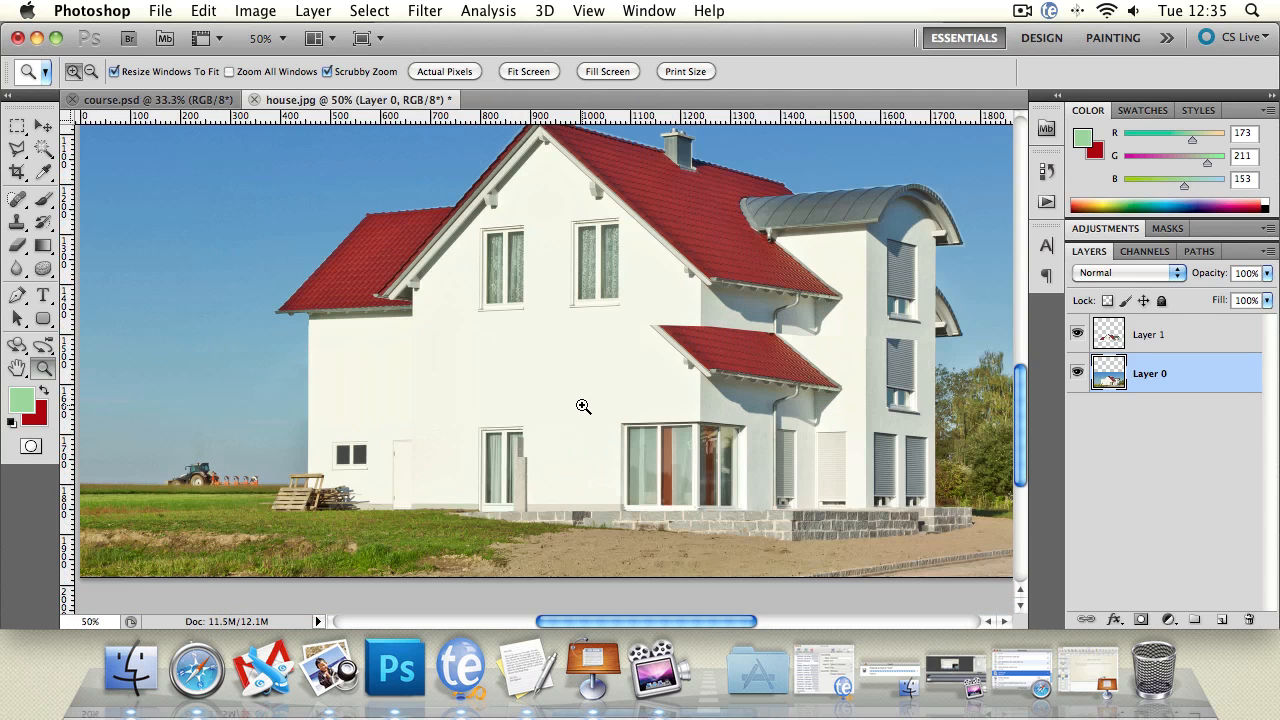
click(581, 406)
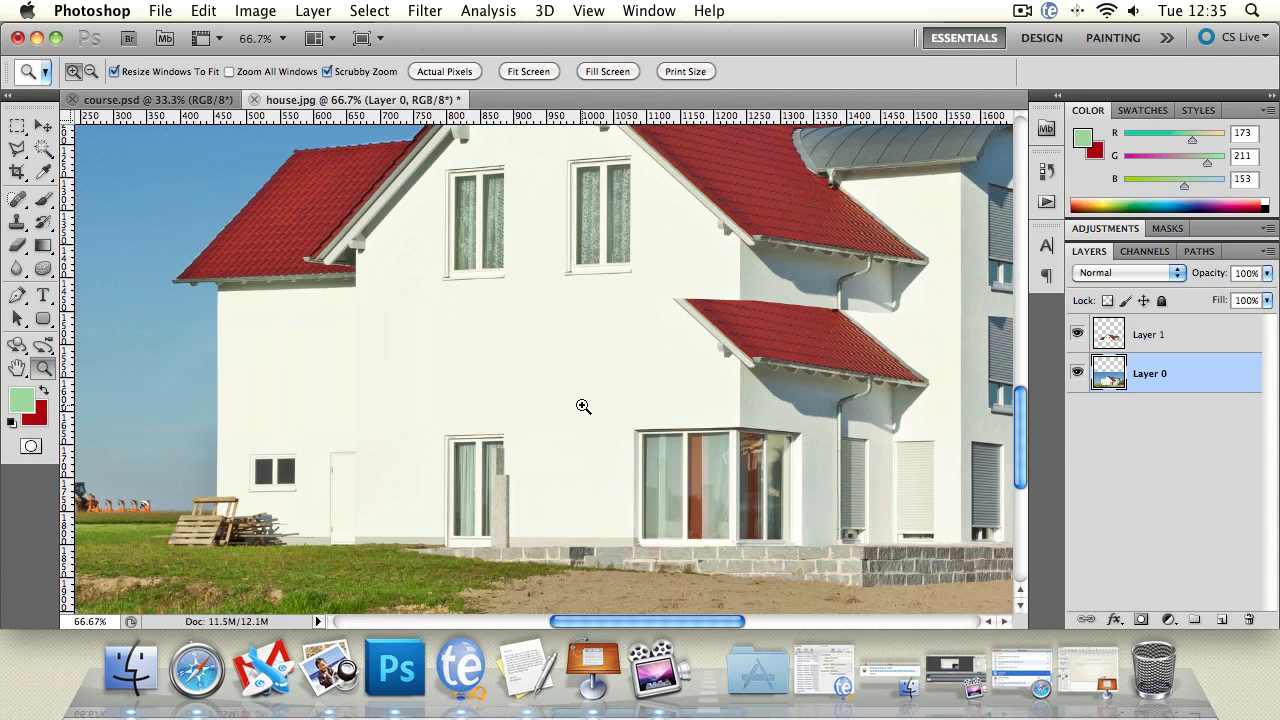
click(580, 332)
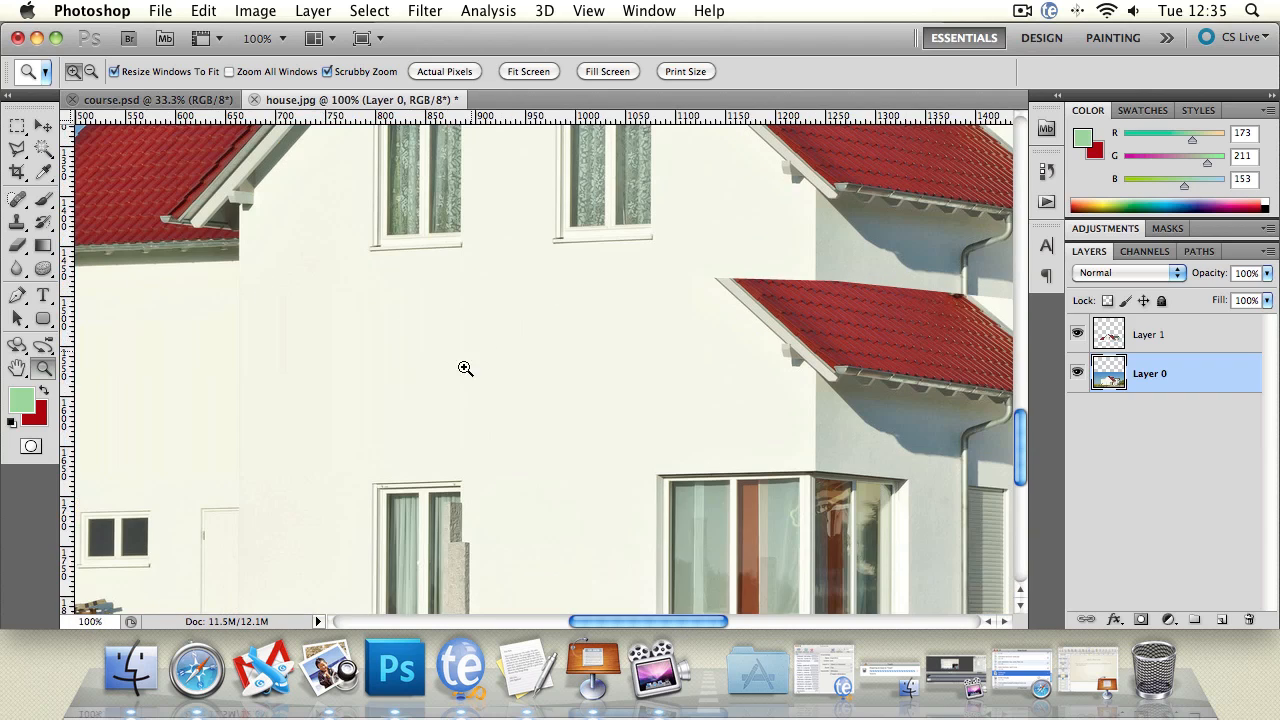
click(17, 245)
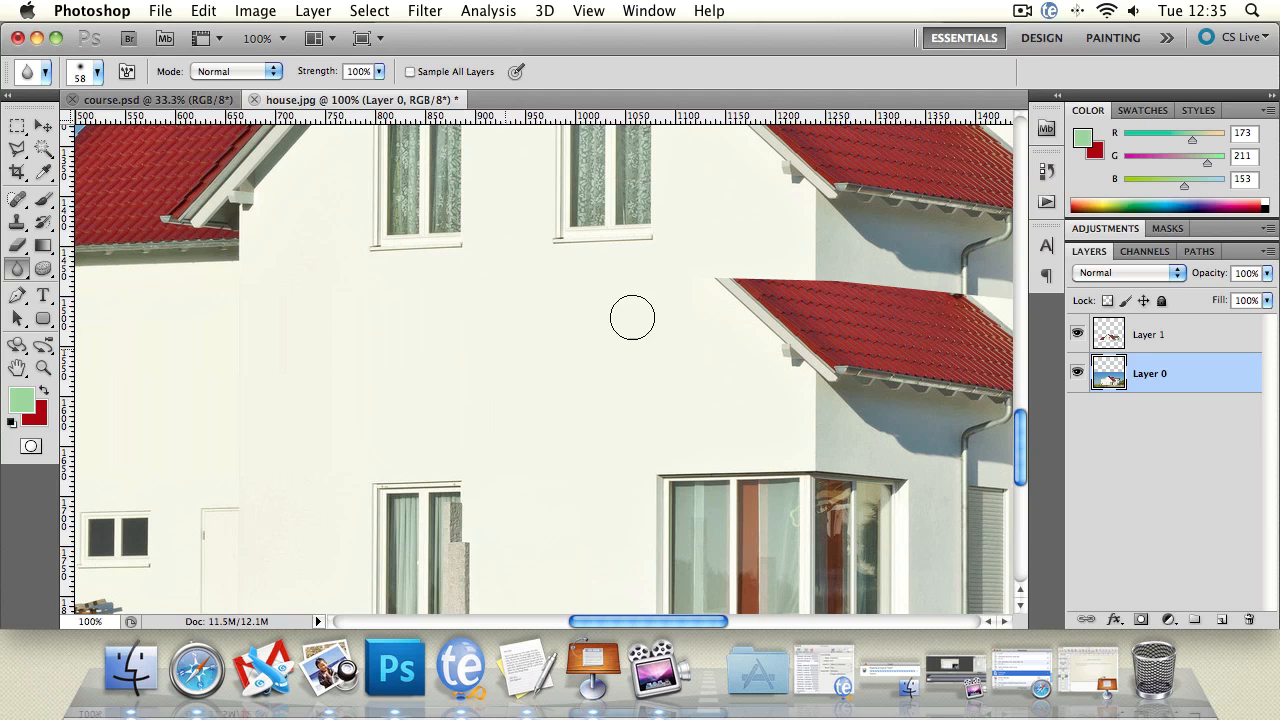
mouse_move(360, 420)
mouse_down()
mouse_move(459, 383)
mouse_move(499, 319)
mouse_move(484, 346)
mouse_up()
Step: Select a thin wall strip, about 185 px wide, just above the corner window, stretch it upward over the lower roof's front end and deselect
click(17, 368)
drag(816, 392, 543, 380)
click(17, 127)
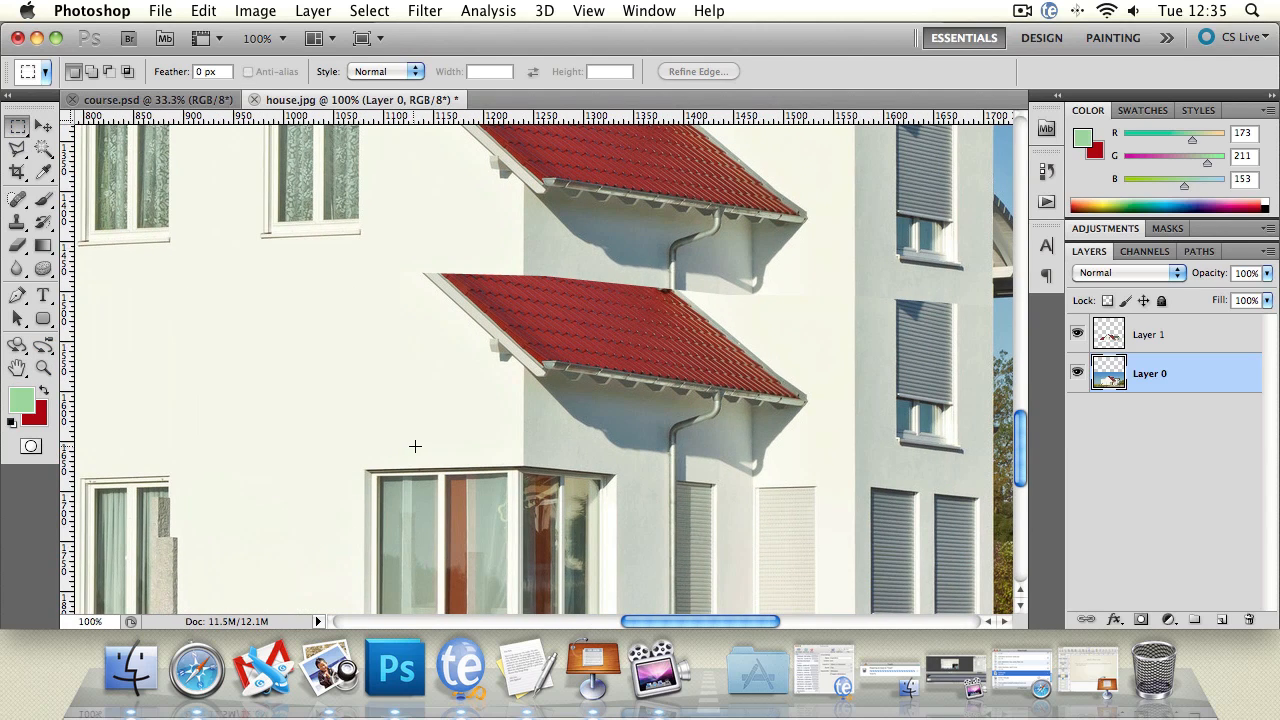
drag(415, 446, 601, 452)
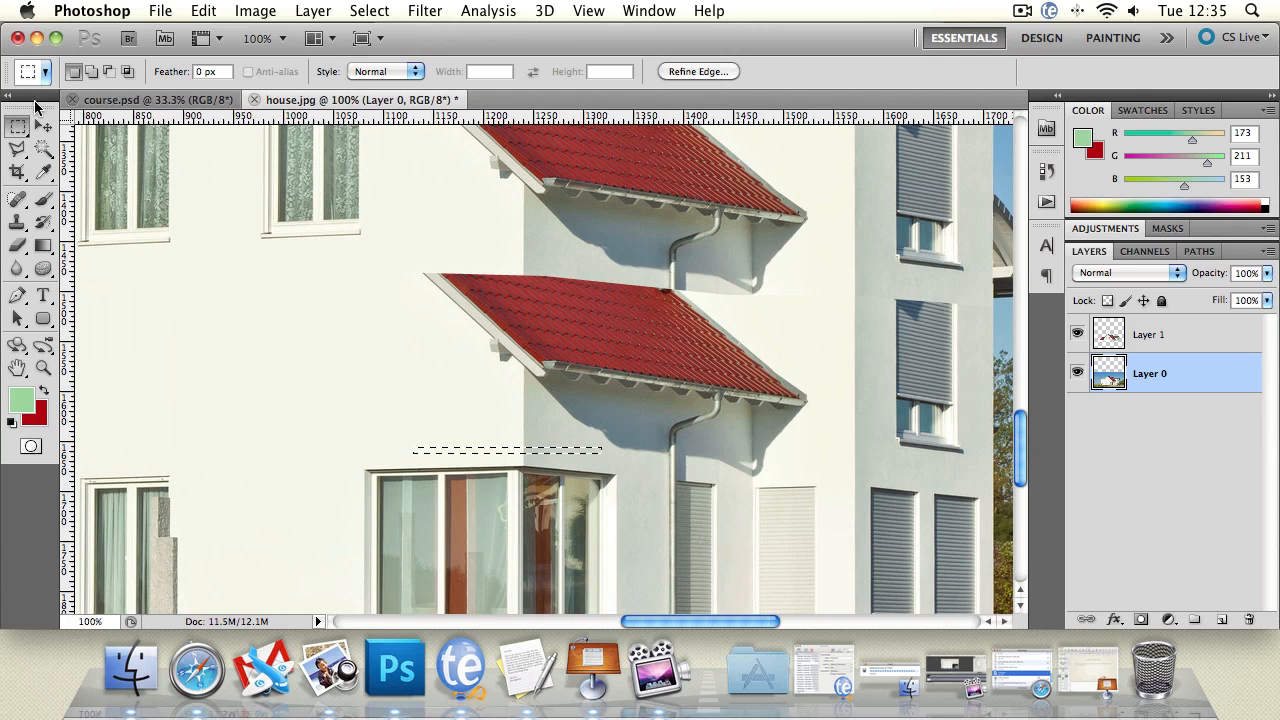
click(43, 126)
drag(508, 447, 497, 241)
key(Return)
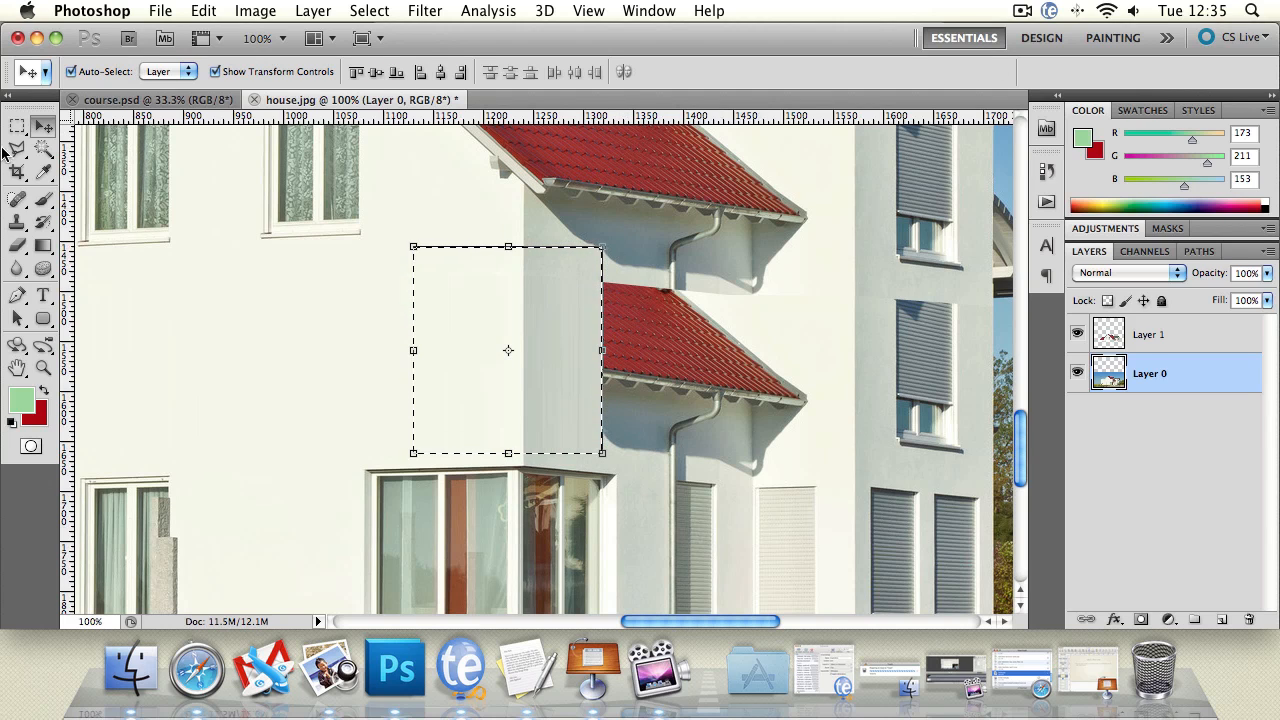
click(17, 149)
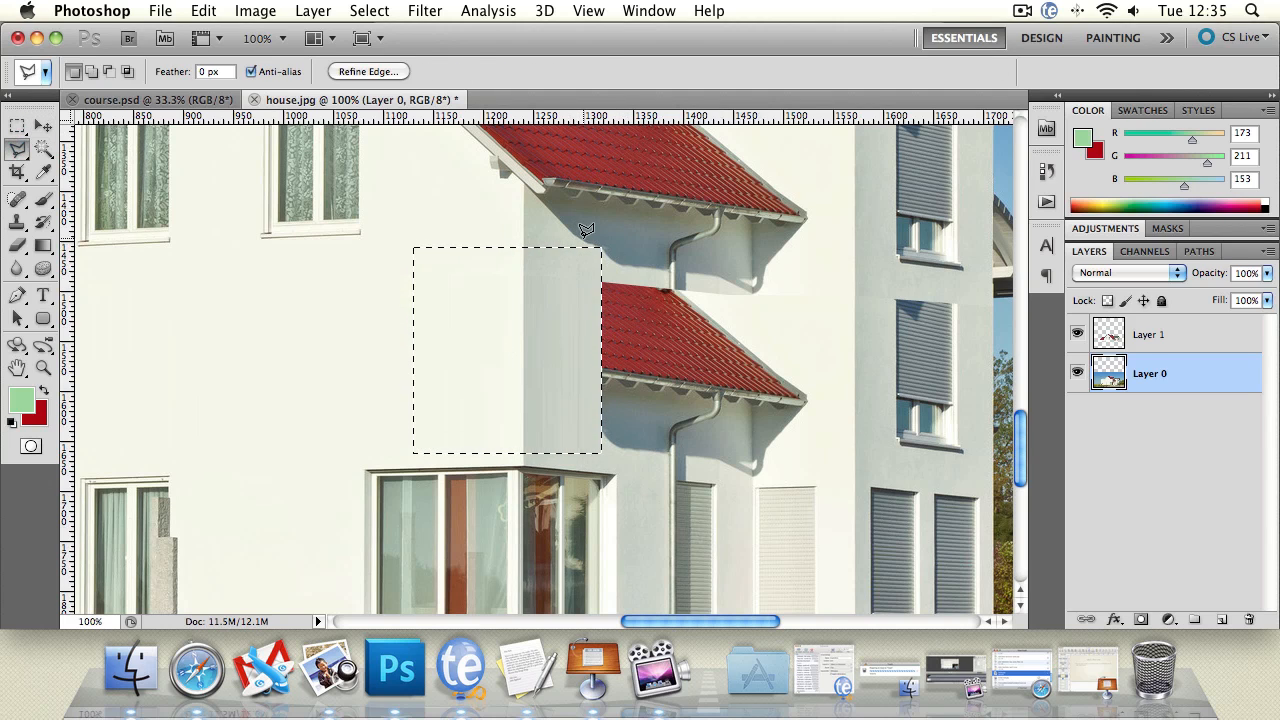
drag(586, 230, 548, 260)
key(Return)
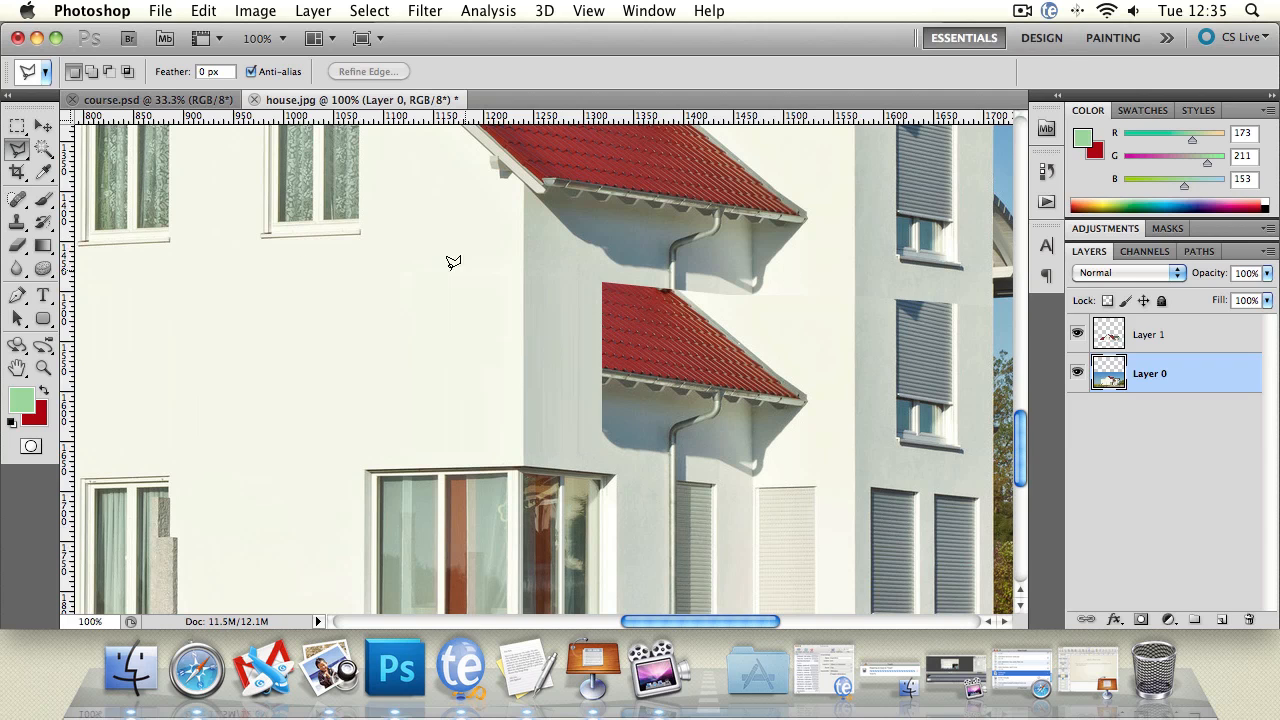
Step: Examine the stretched wall at the house corner and its edge against the remaining lower roof up close
click(42, 128)
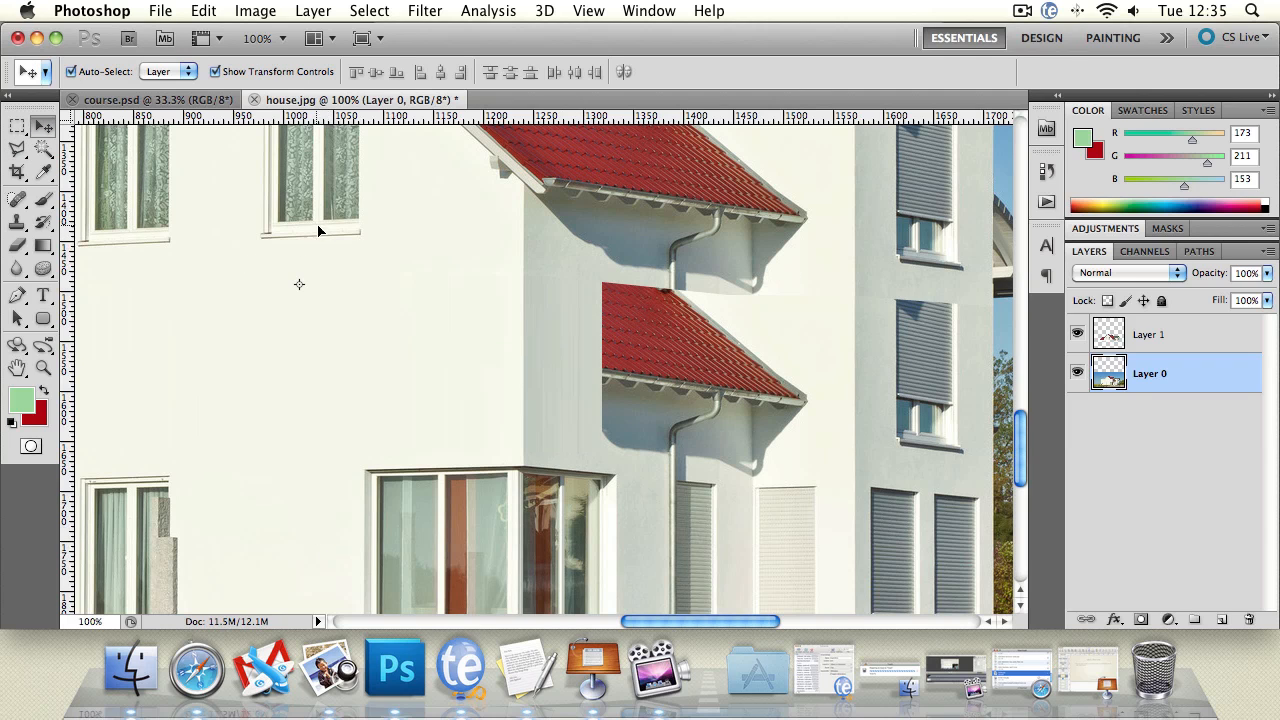
mouse_move(517, 180)
mouse_down()
mouse_move(520, 250)
mouse_move(500, 177)
mouse_move(487, 211)
mouse_move(440, 172)
mouse_move(508, 199)
mouse_move(495, 171)
mouse_move(508, 165)
mouse_up()
click(198, 356)
click(43, 367)
click(565, 401)
click(565, 401)
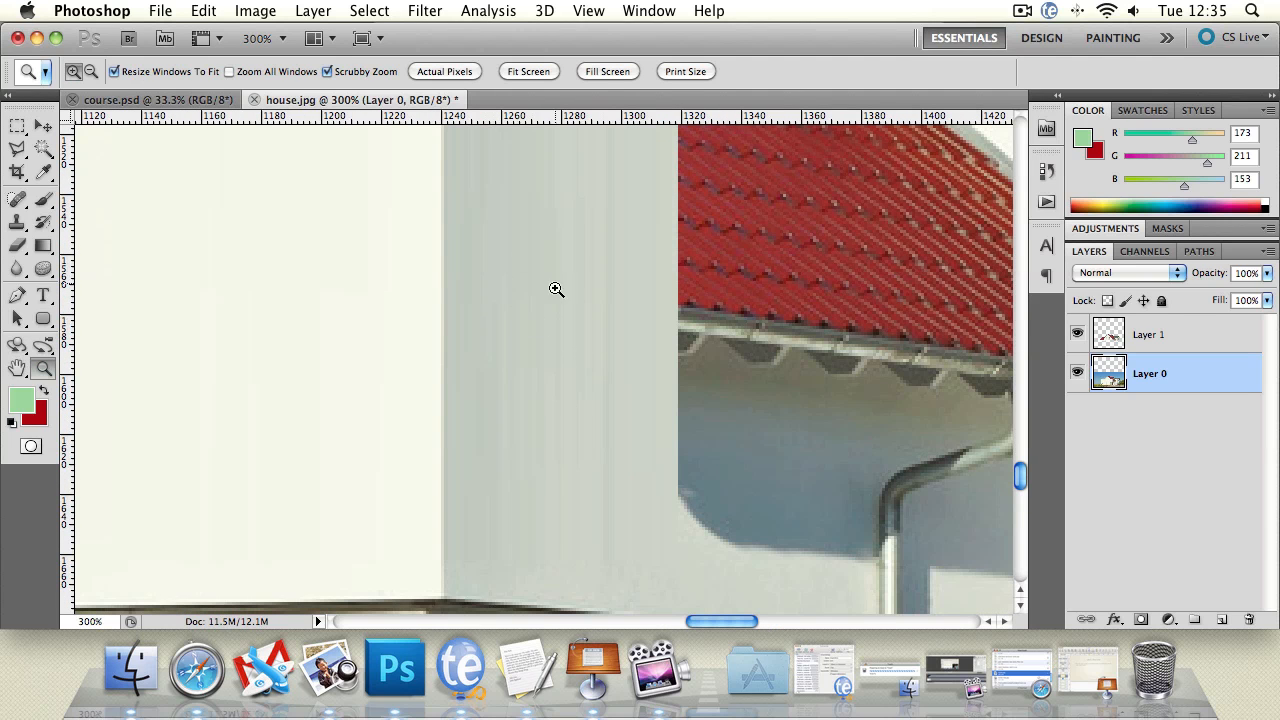
alt+click(537, 342)
alt+click(537, 342)
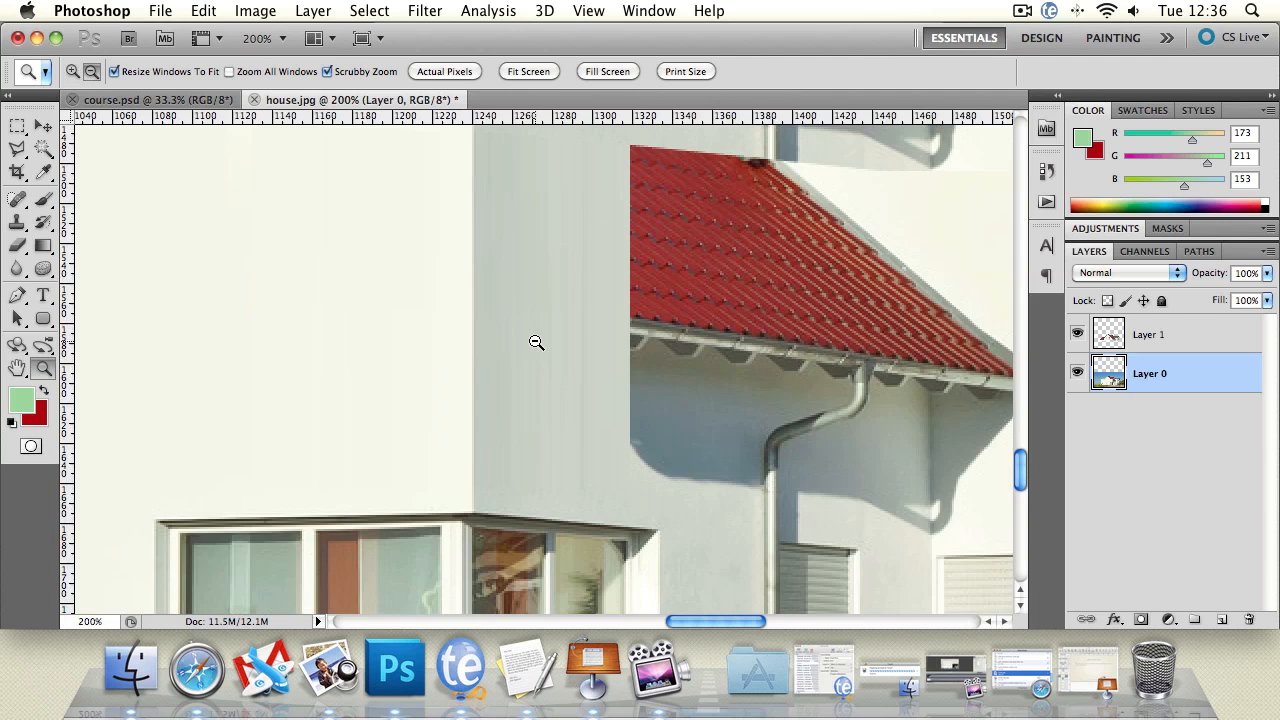
alt+click(536, 342)
click(537, 342)
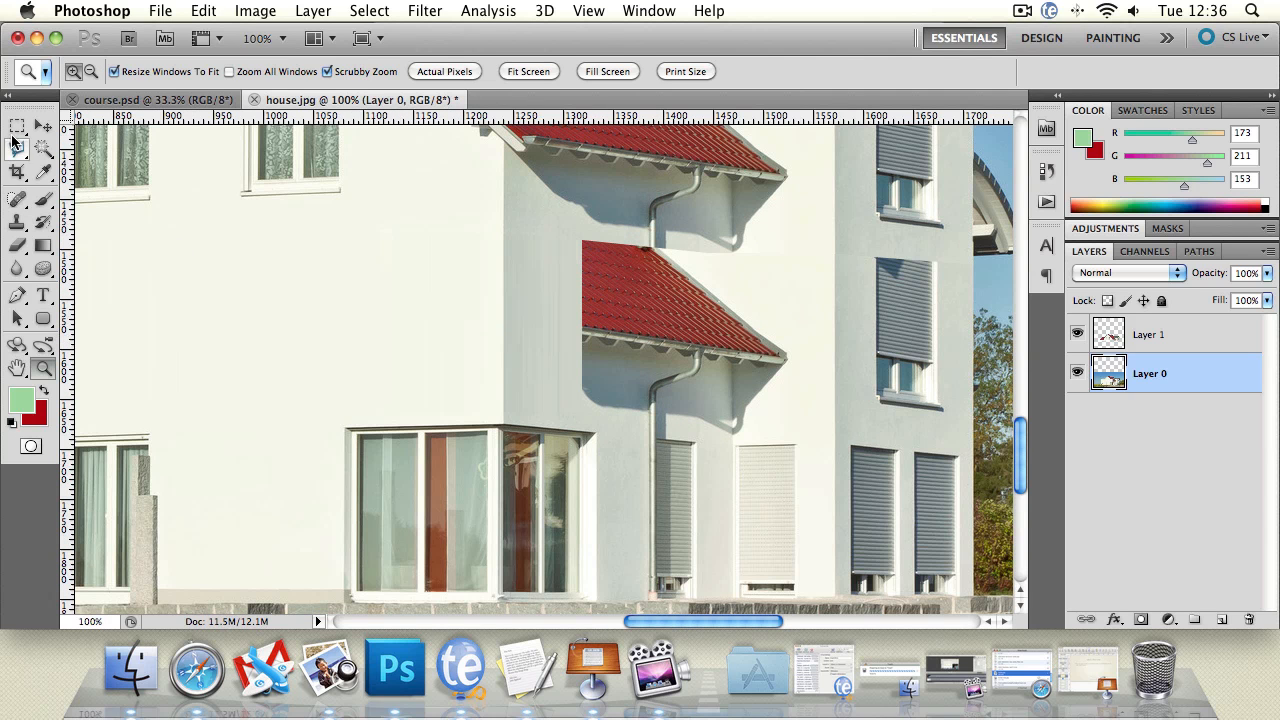
Step: Select a thin horizontal strip of side wall and downpipe, about 107 px wide, just beneath the remaining lower roof's shadow
click(17, 125)
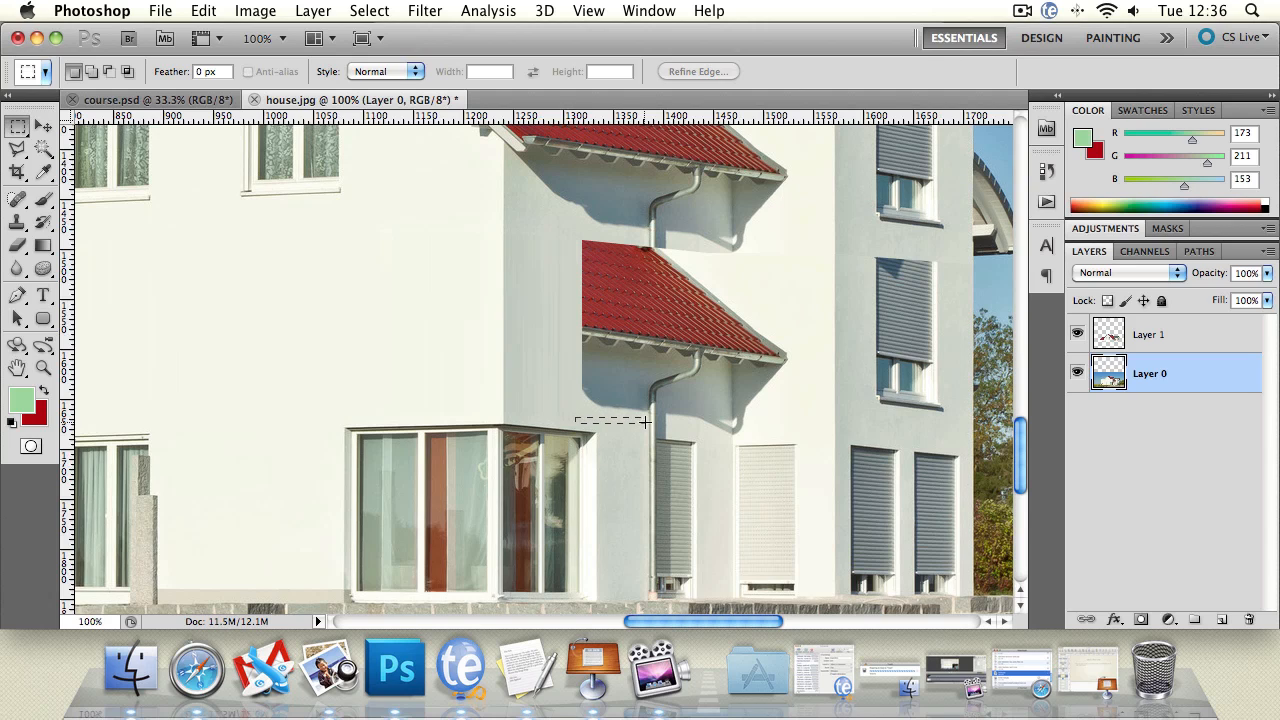
drag(680, 418, 683, 419)
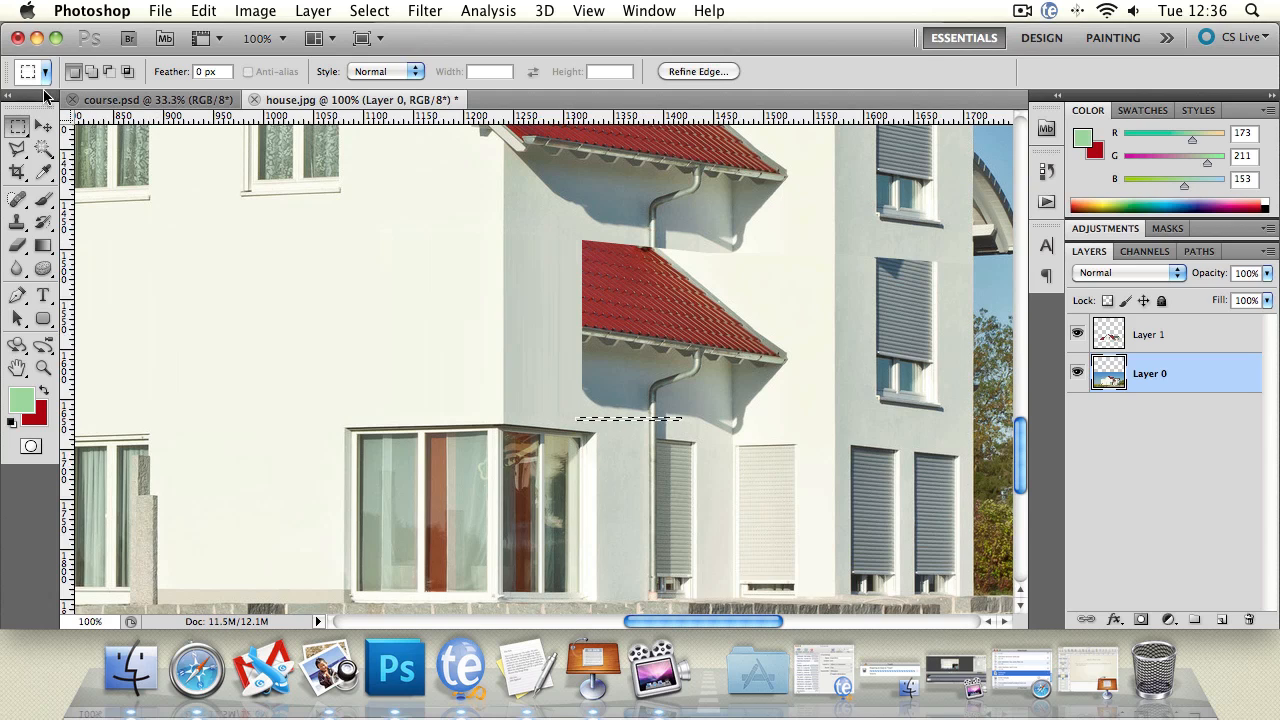
key(v)
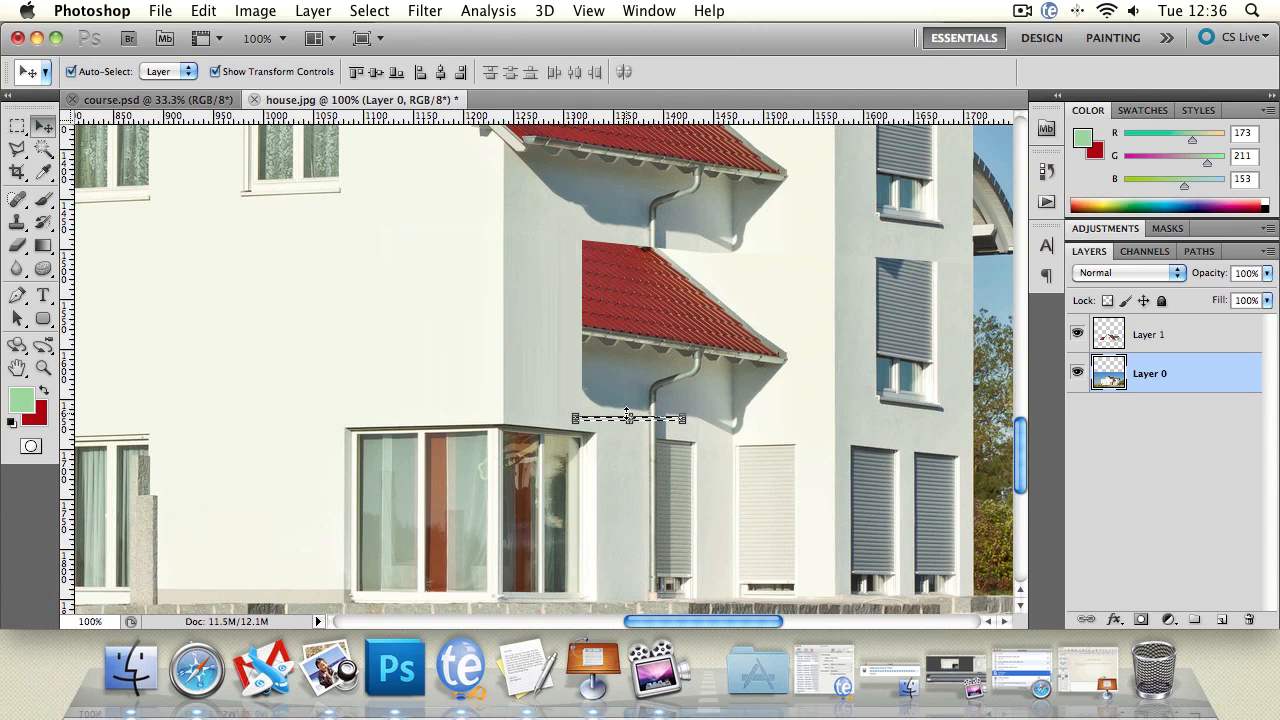
click(628, 416)
drag(628, 418, 628, 401)
click(42, 127)
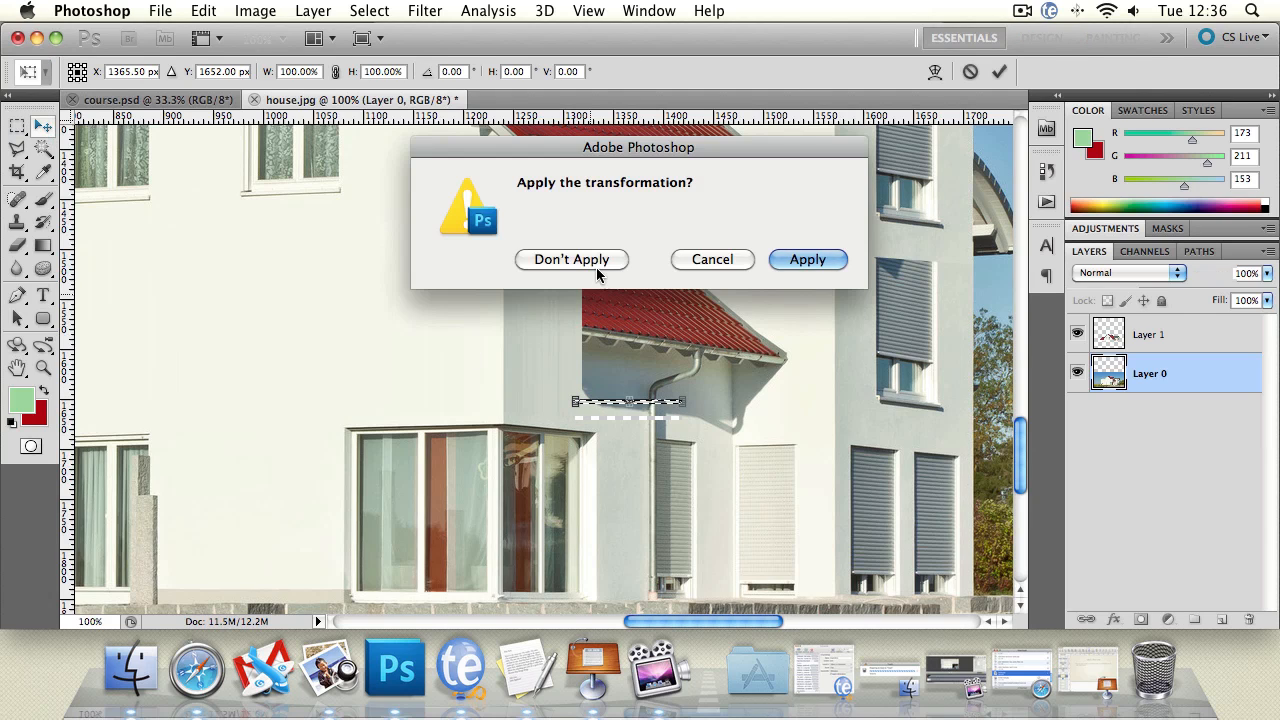
click(592, 263)
Step: Stretch the downpipe strip upward over the lower roof to the upper downpipe, apply the transformation and clear the selection
click(630, 416)
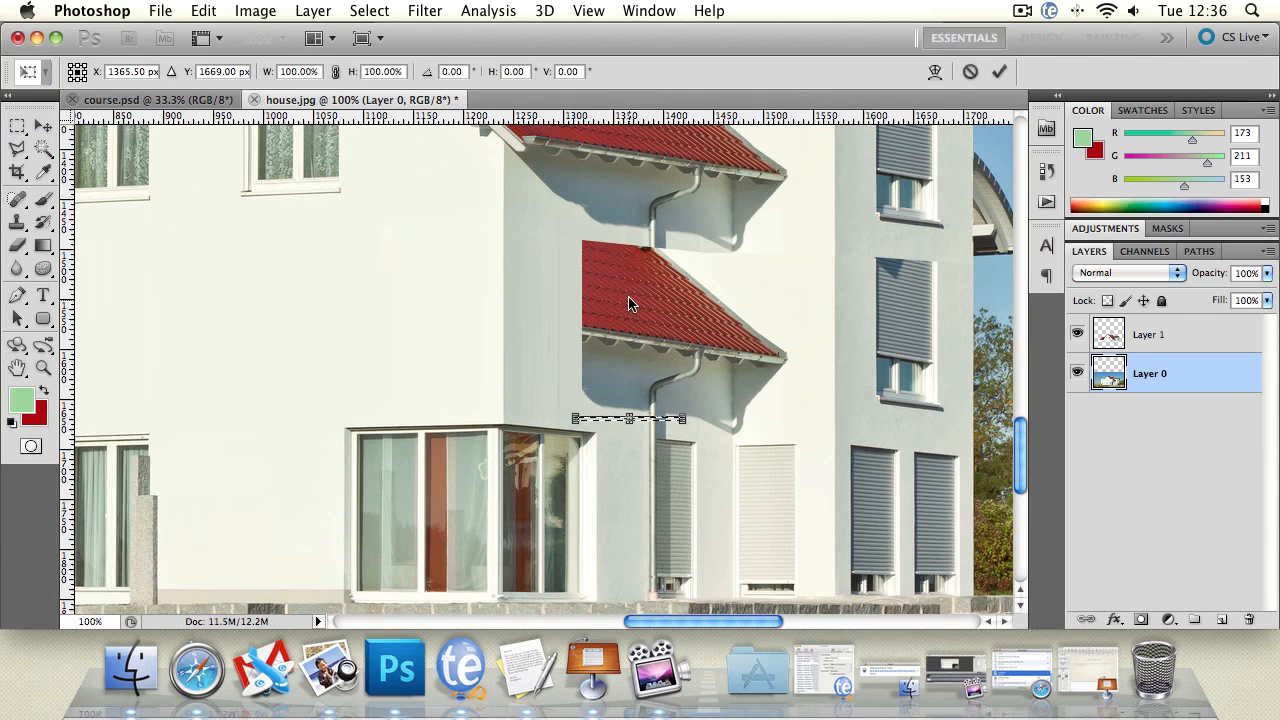
drag(628, 416, 628, 215)
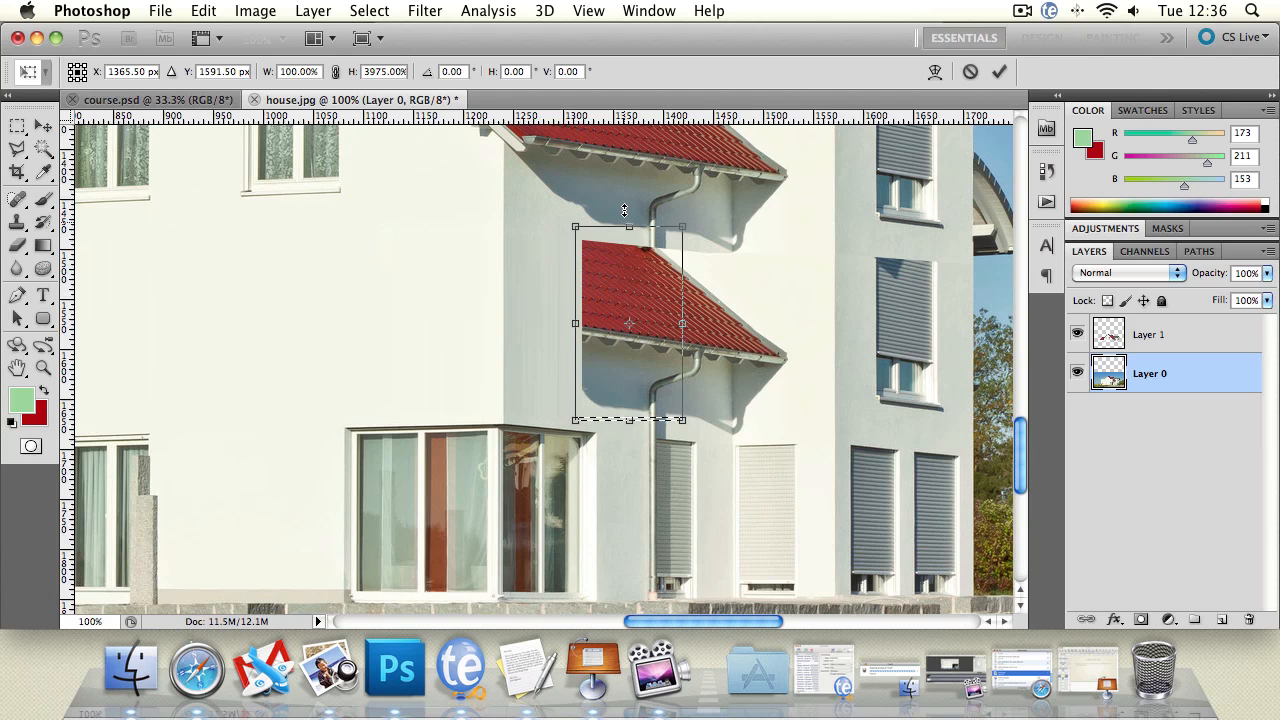
key(Return)
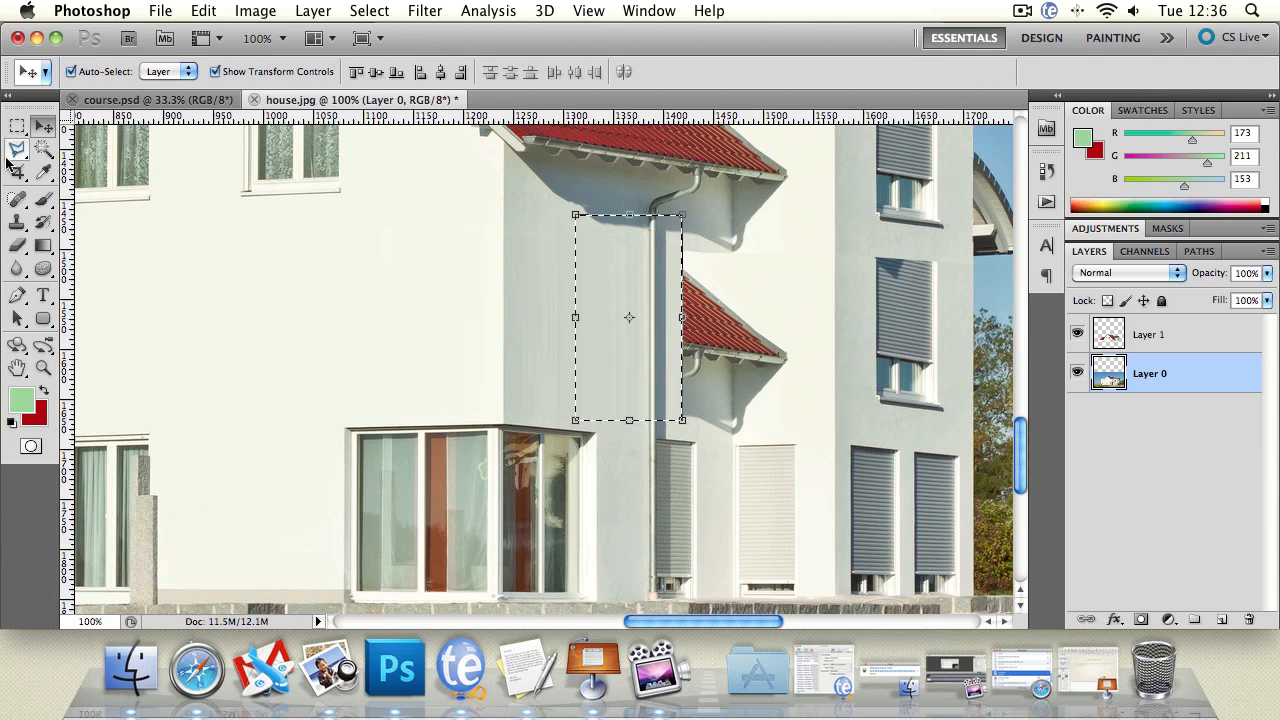
key(l)
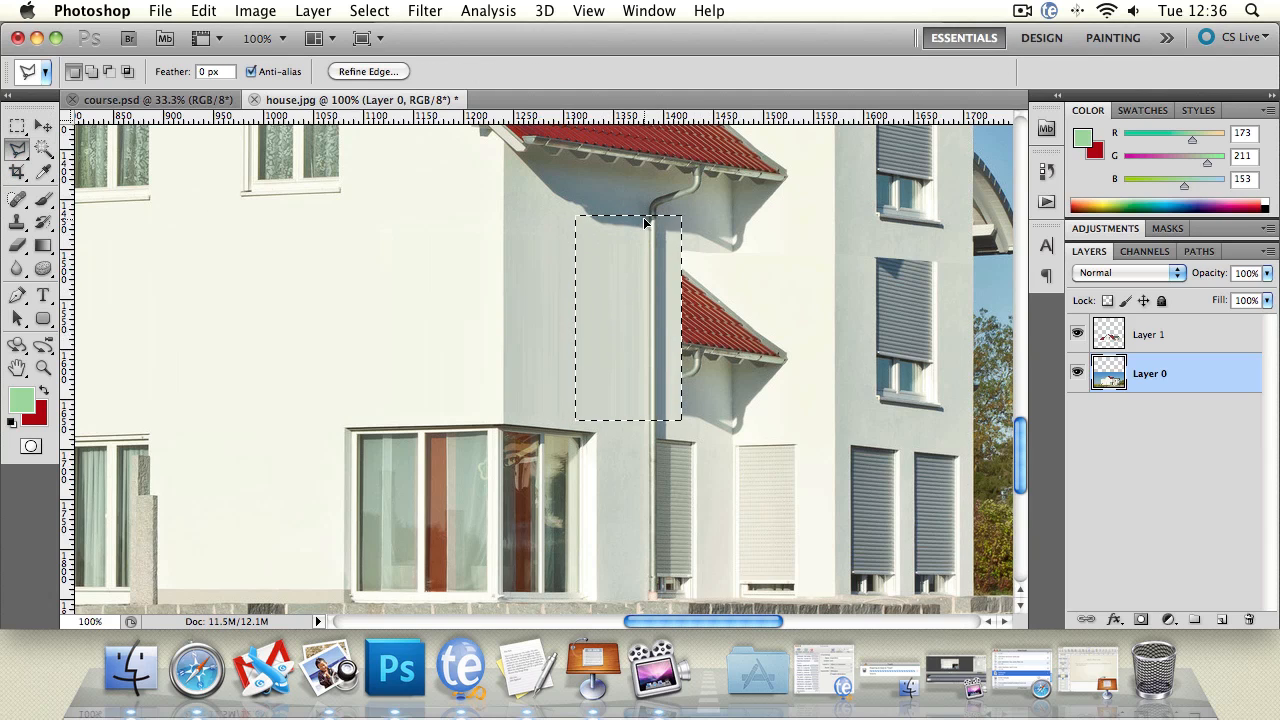
click(653, 194)
double_click(680, 196)
click(782, 257)
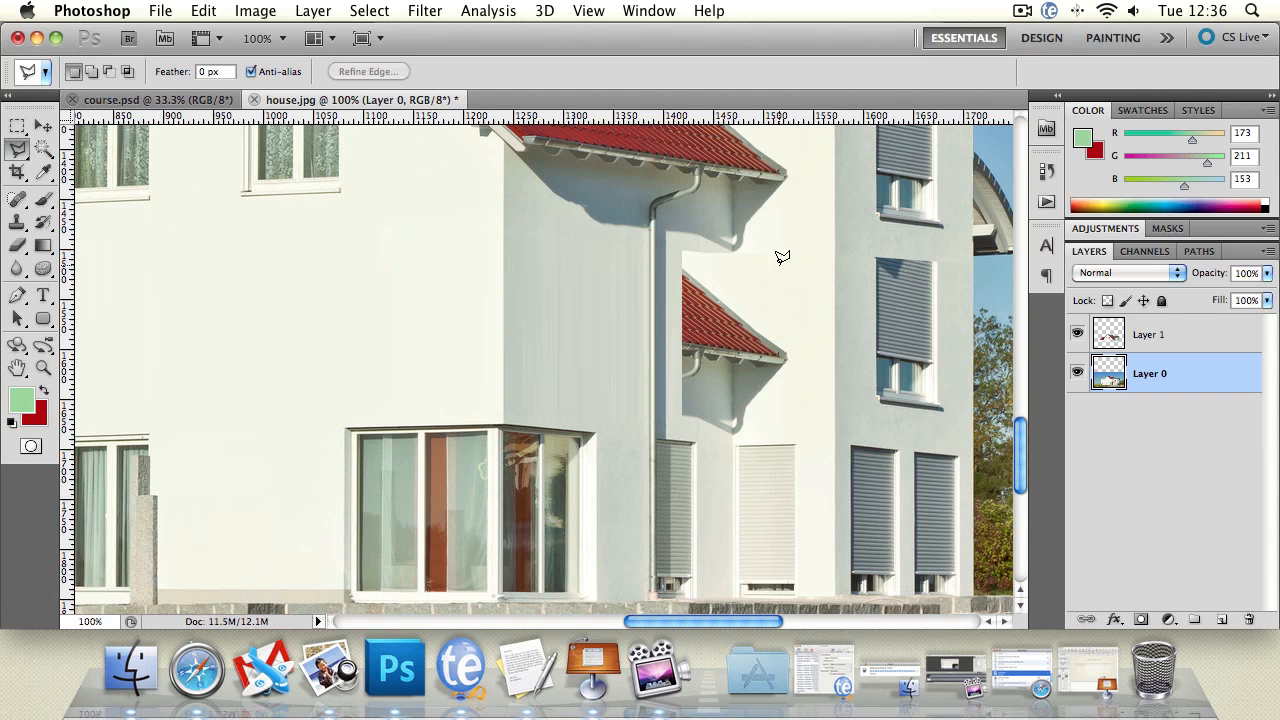
Step: Select a thin horizontal strip, about 90 px wide, along the wall seam just above the remaining piece of lower roof
drag(700, 325, 491, 329)
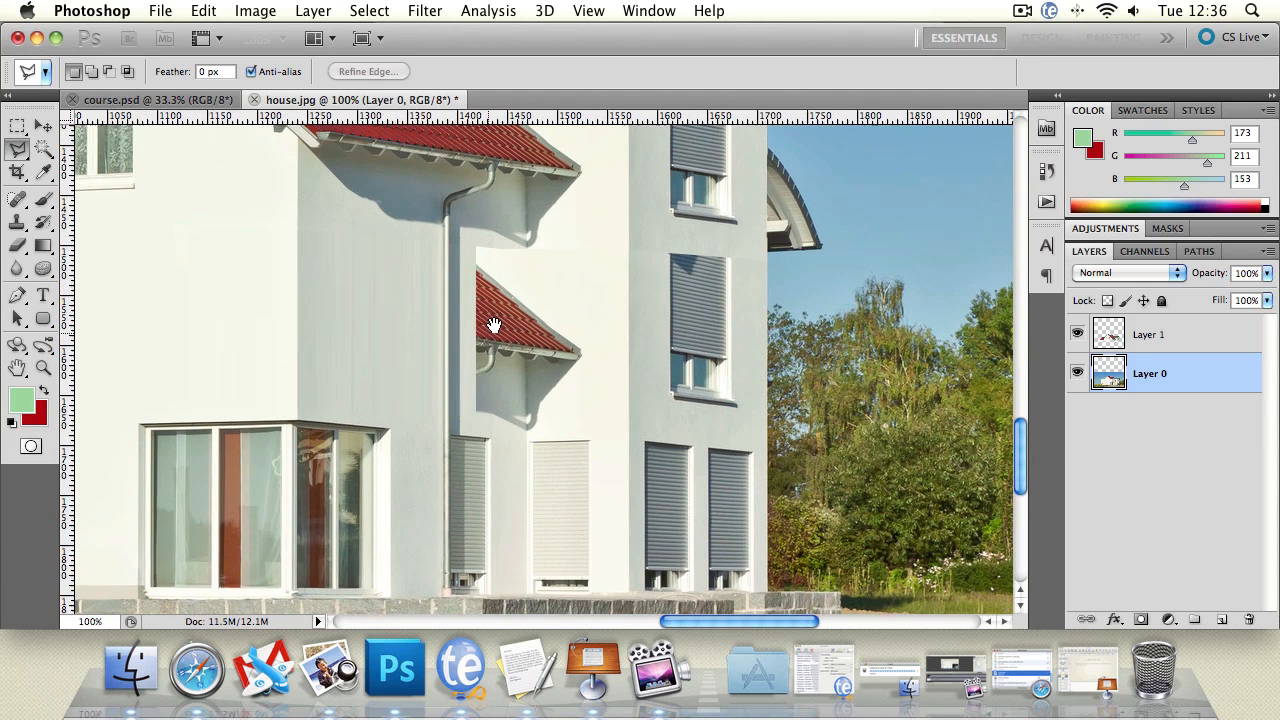
click(18, 126)
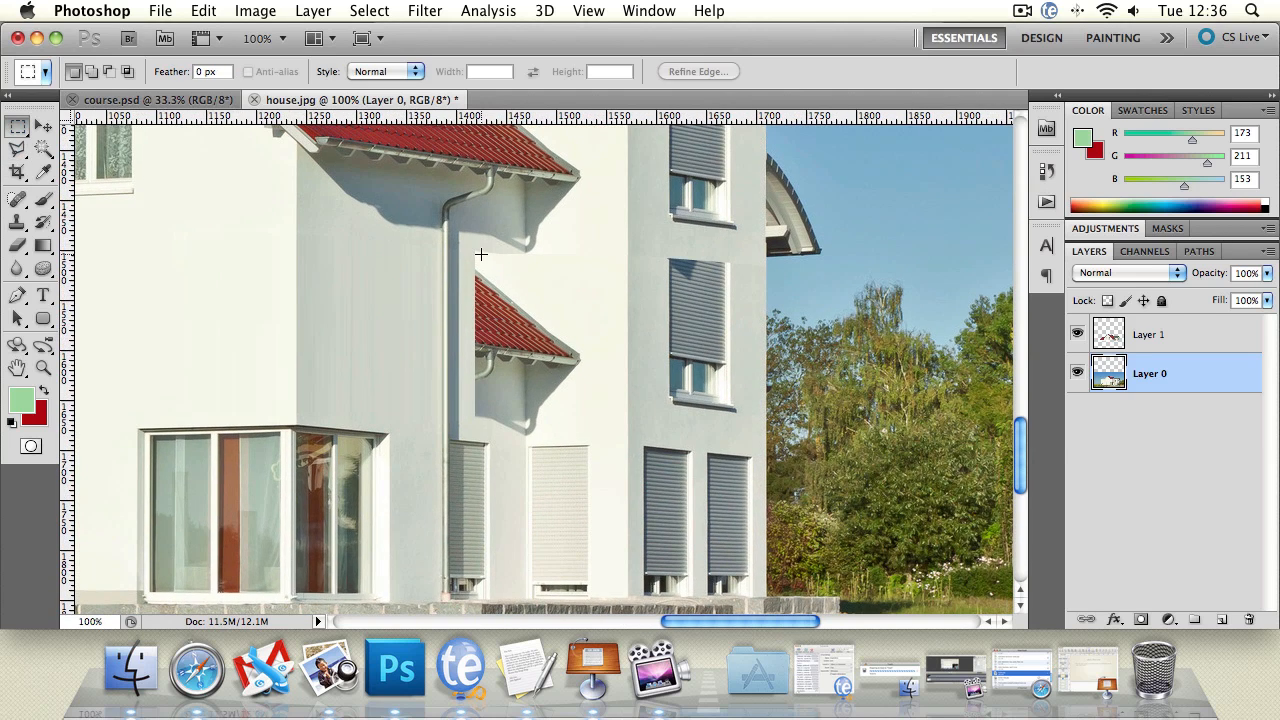
click(44, 368)
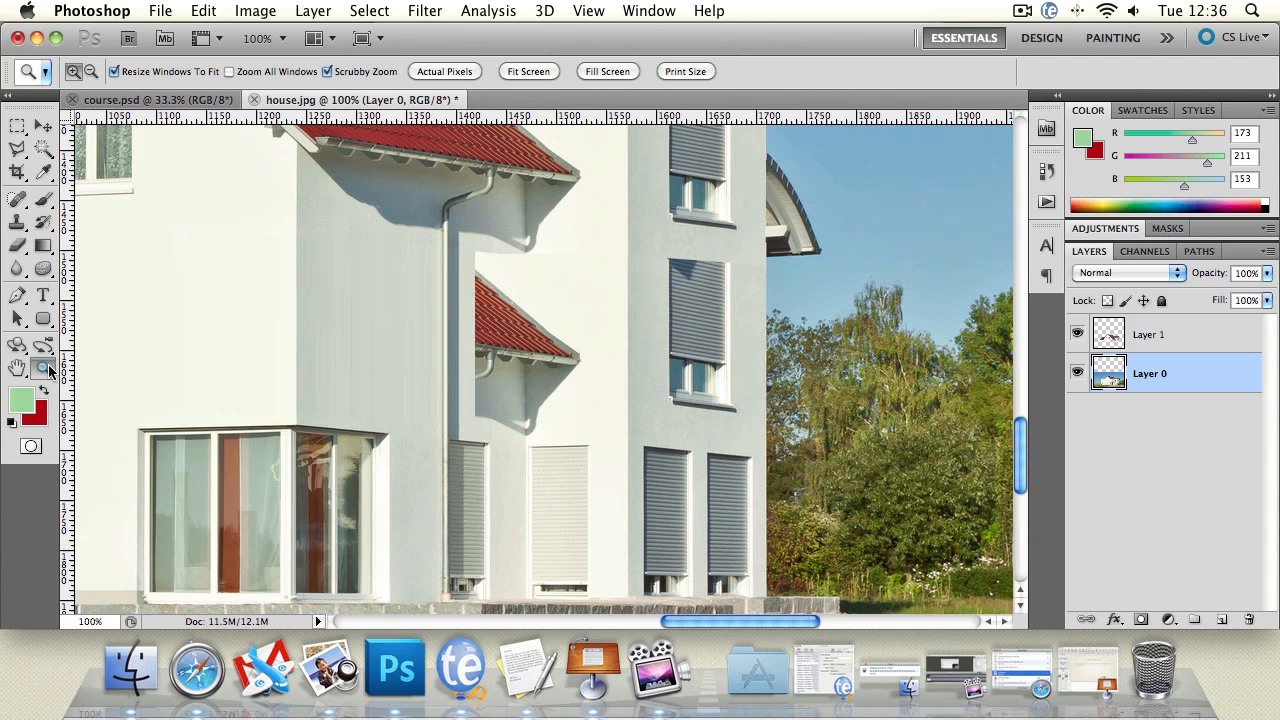
click(467, 273)
click(606, 277)
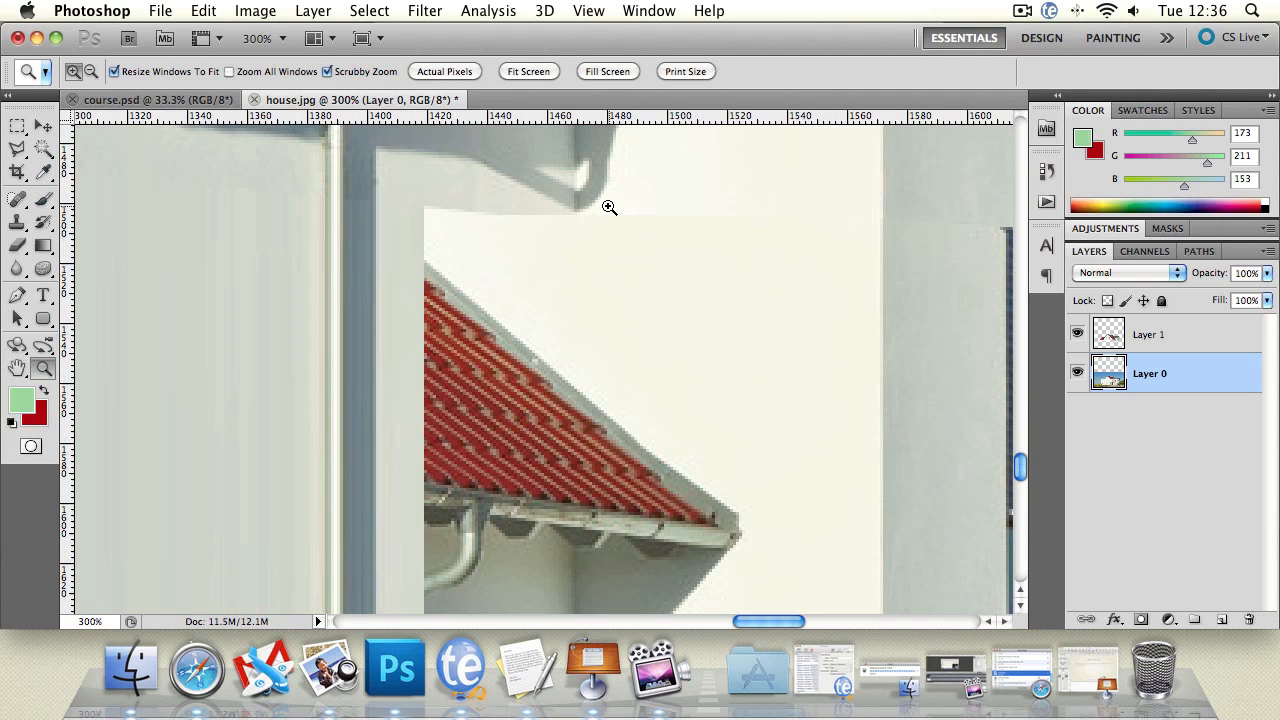
click(18, 126)
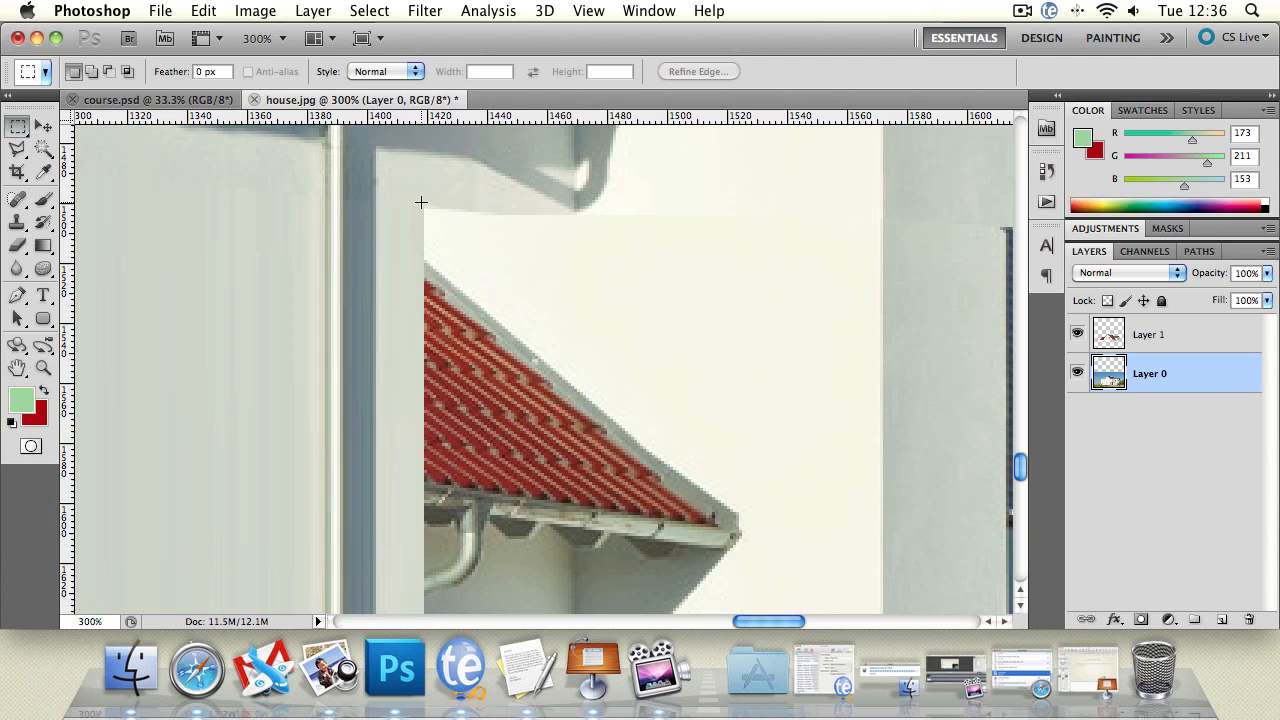
drag(690, 203, 690, 204)
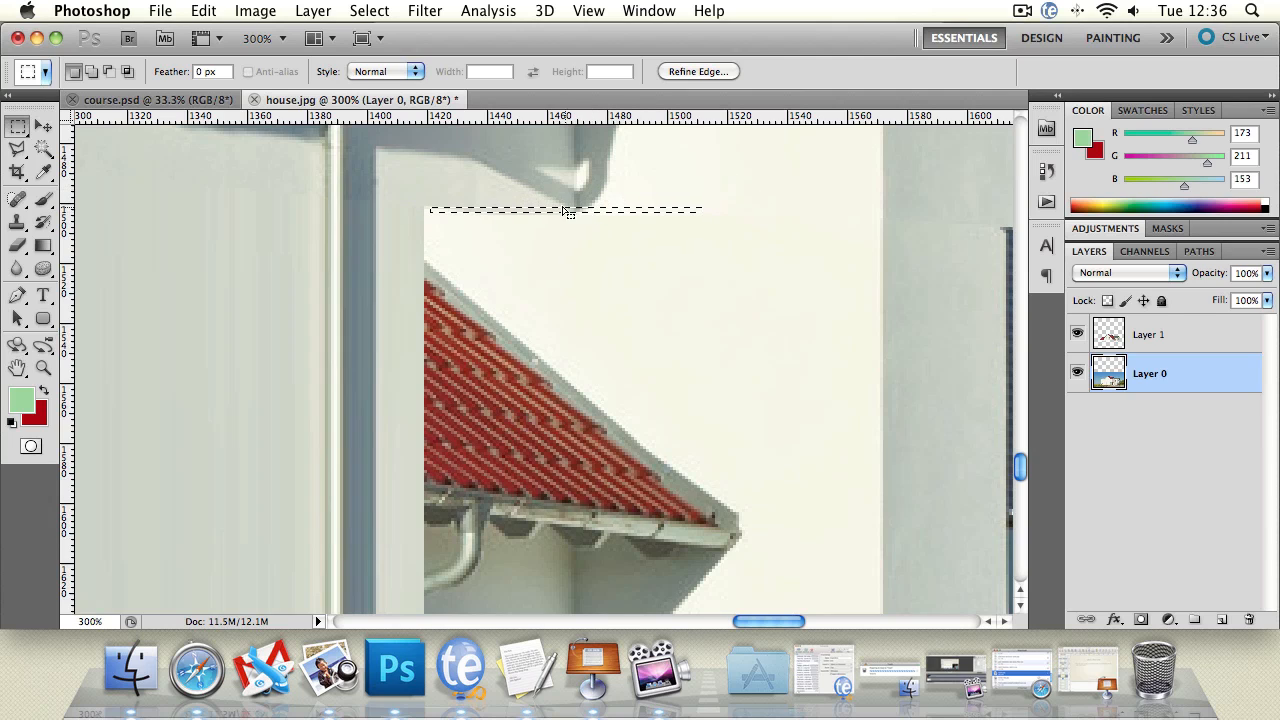
Step: Try to flatten the strip selection above the lower roof with Transform Selection, reducing its height to 16.67%
click(388, 12)
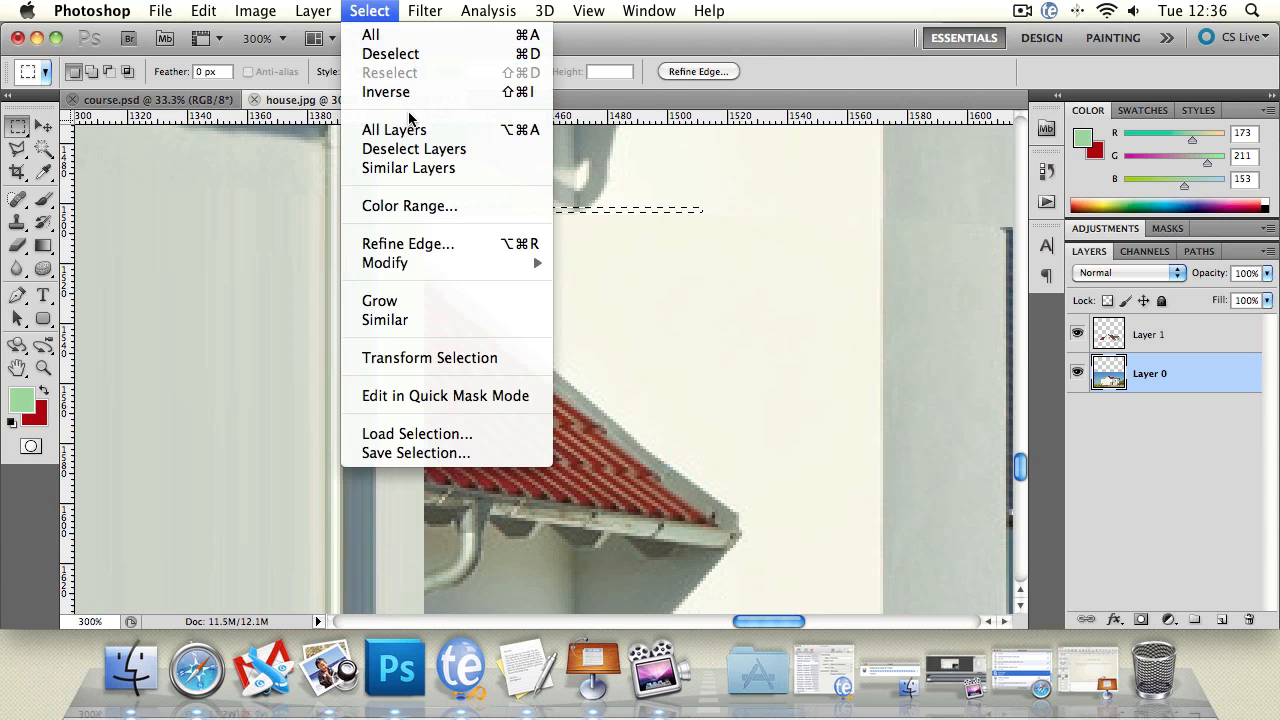
click(459, 358)
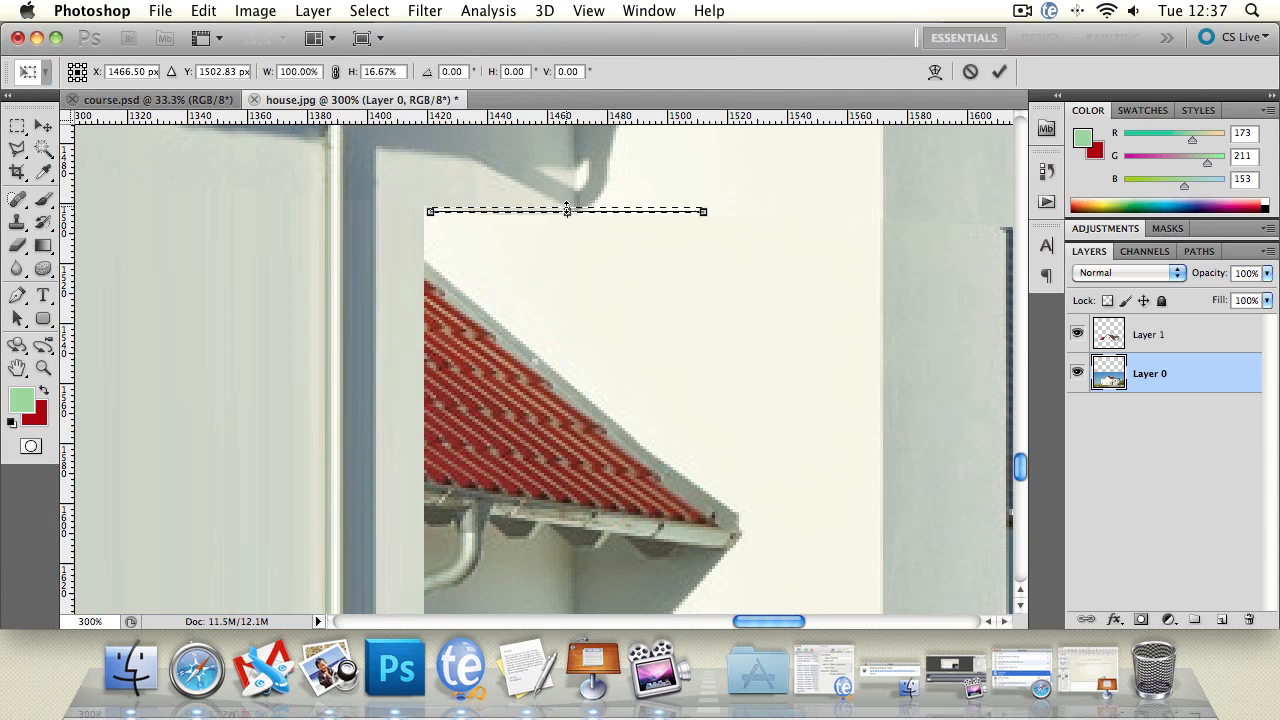
drag(567, 210, 567, 212)
key(Return)
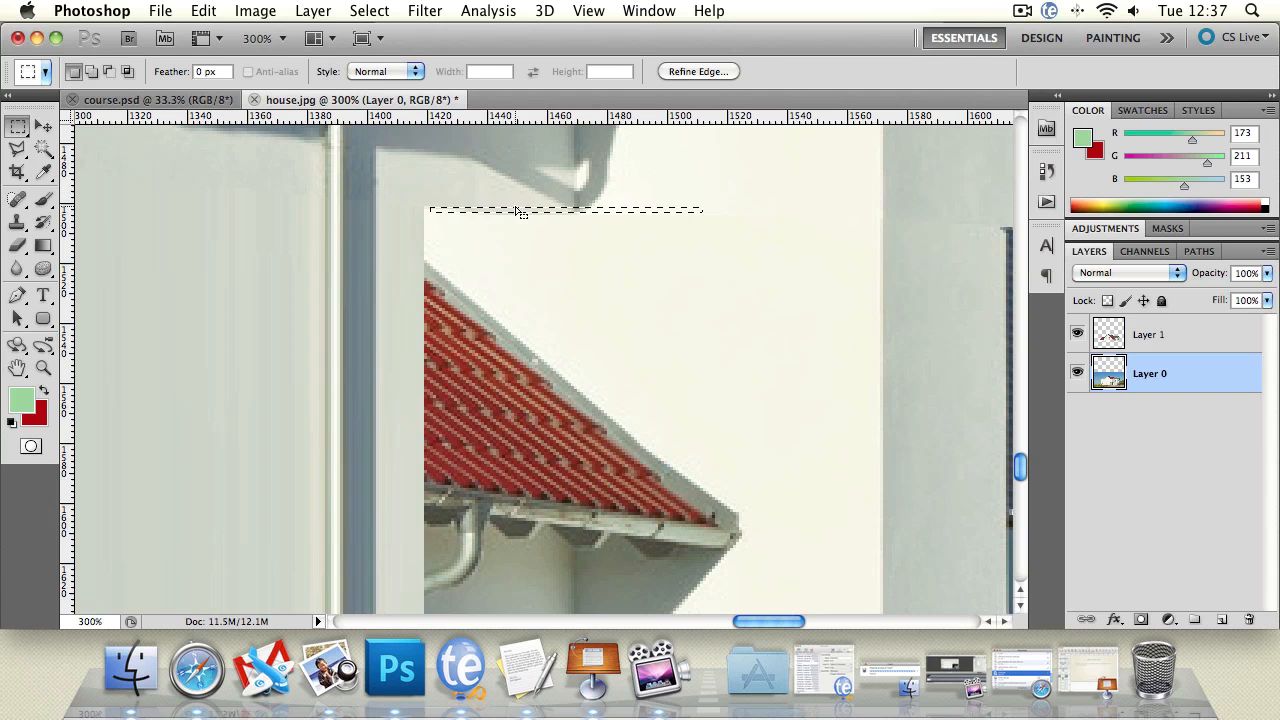
Step: Scale the strip selection to 50% height with Transform Selection, apply it and shift the outline slightly onto the seam
click(369, 10)
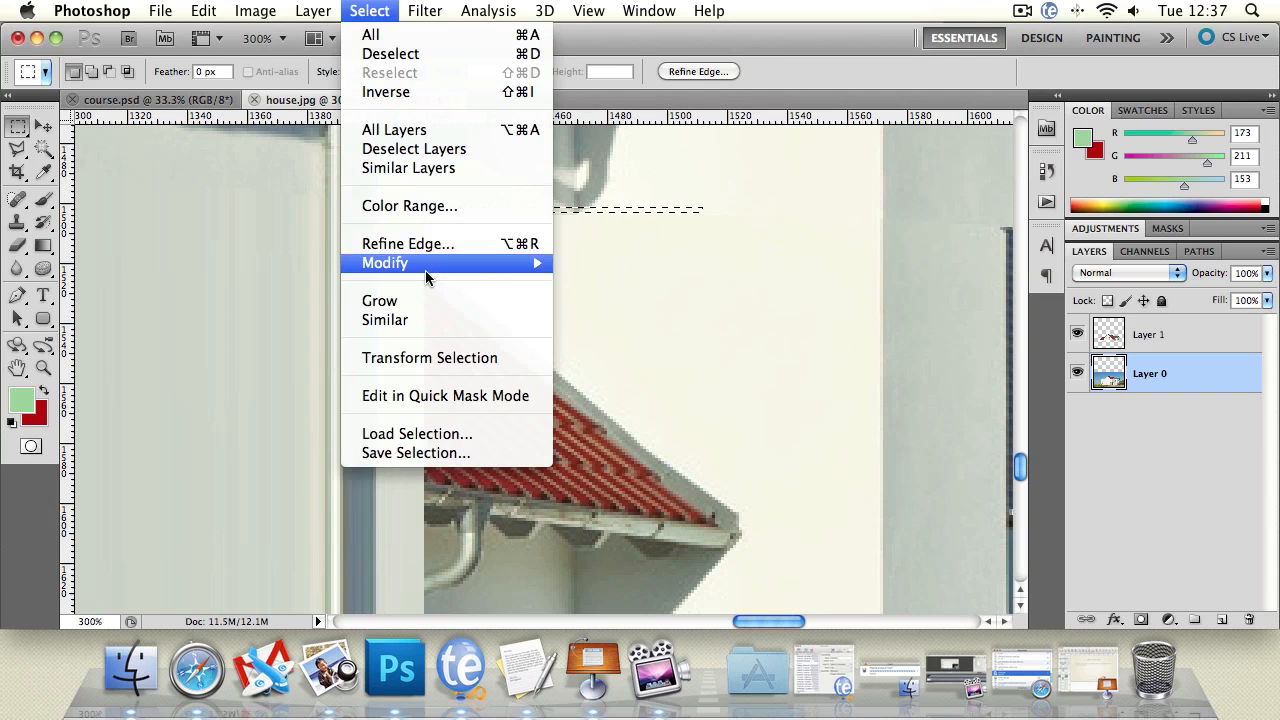
click(442, 358)
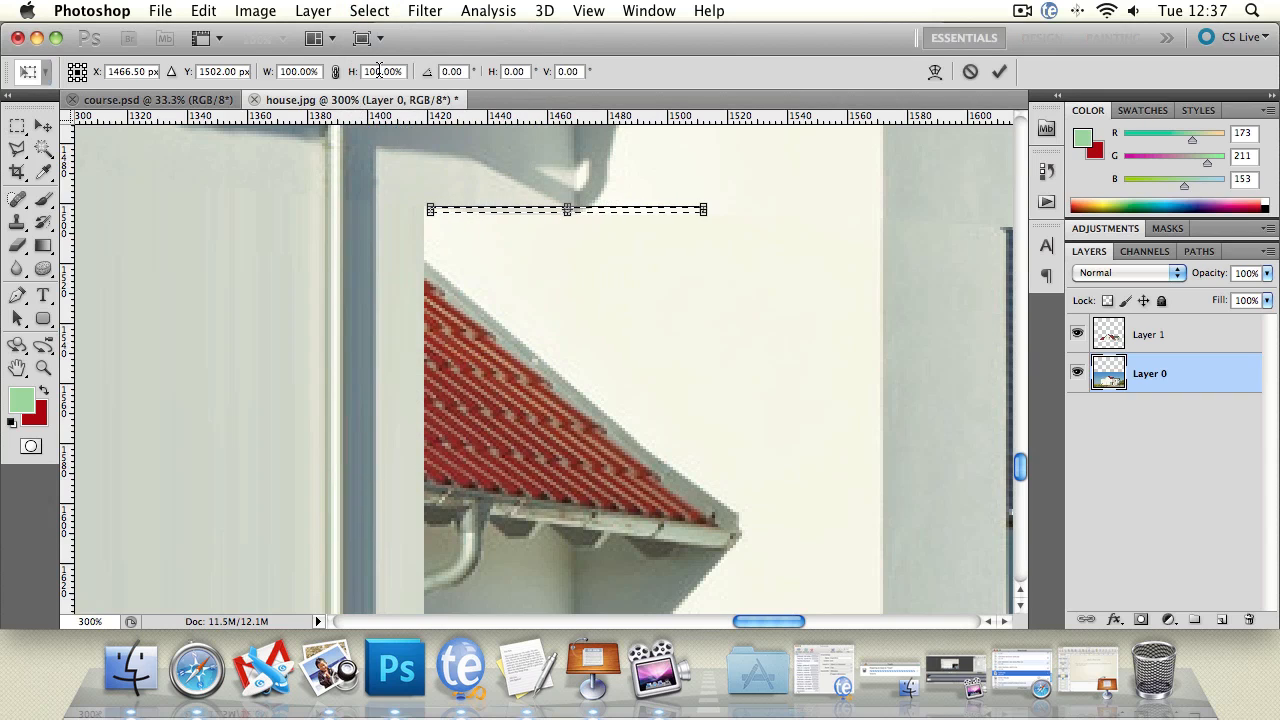
text(5)
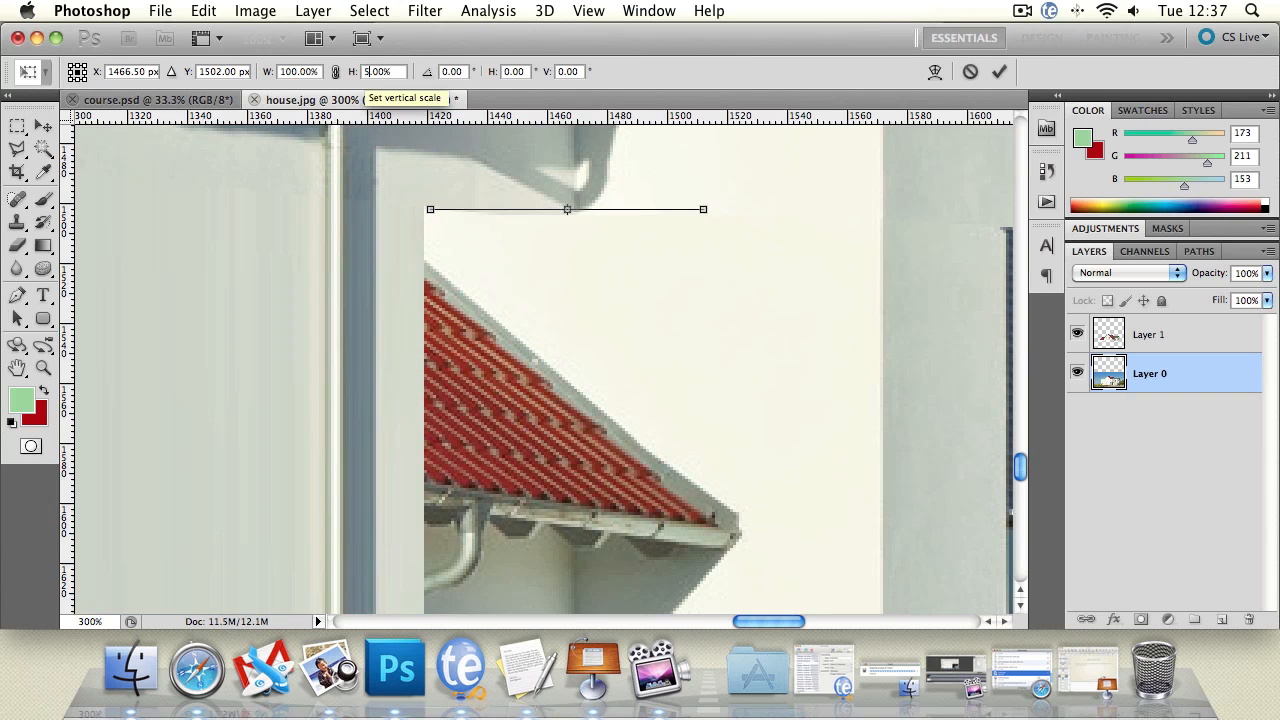
text(0)
click(17, 148)
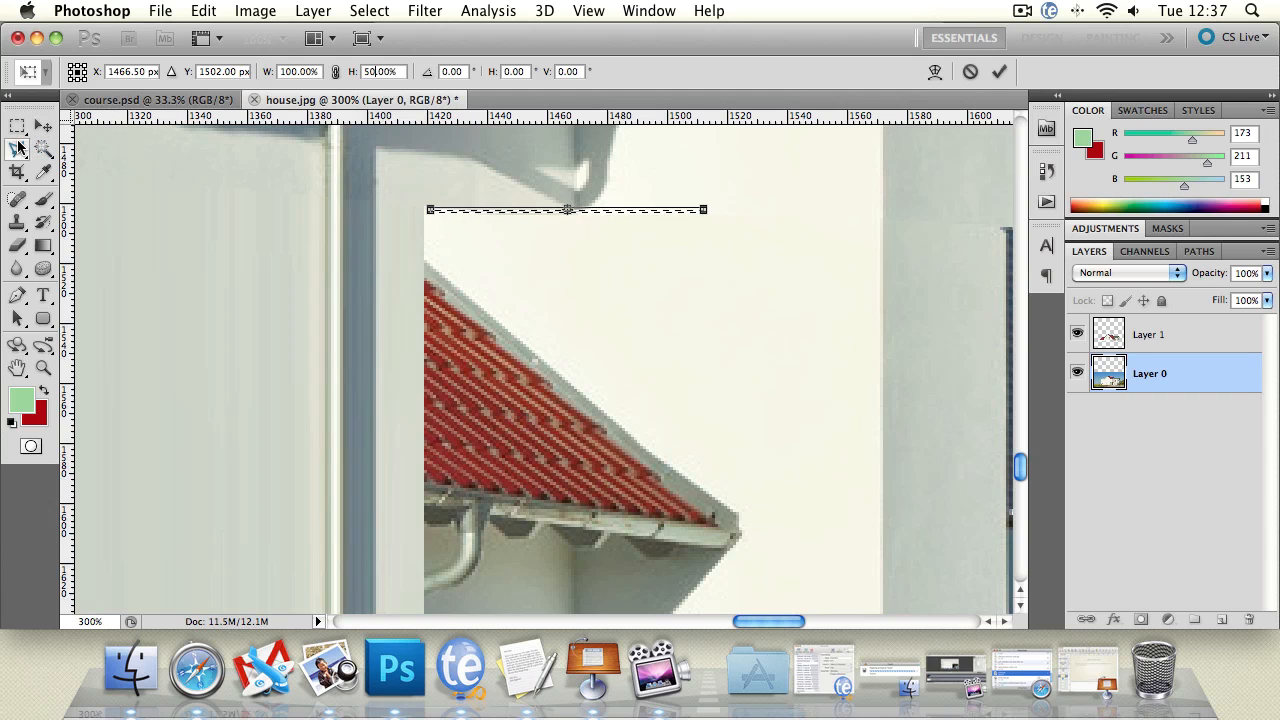
click(808, 259)
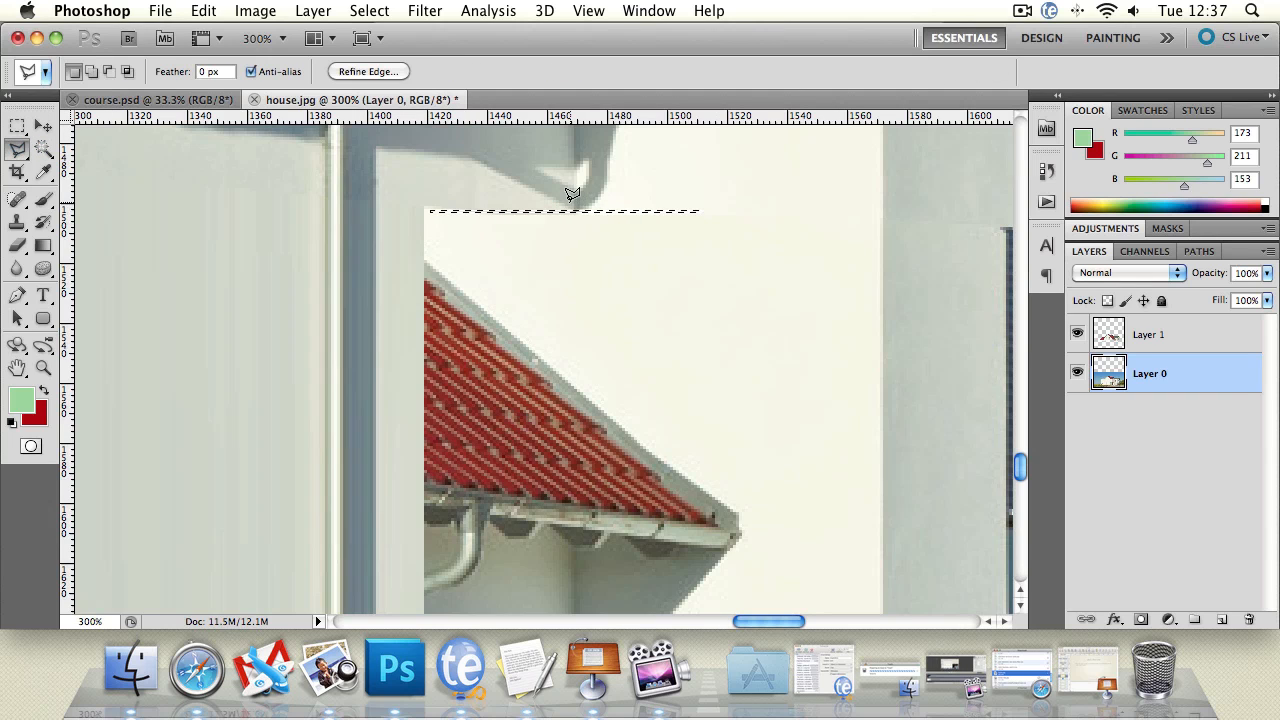
drag(567, 207, 560, 210)
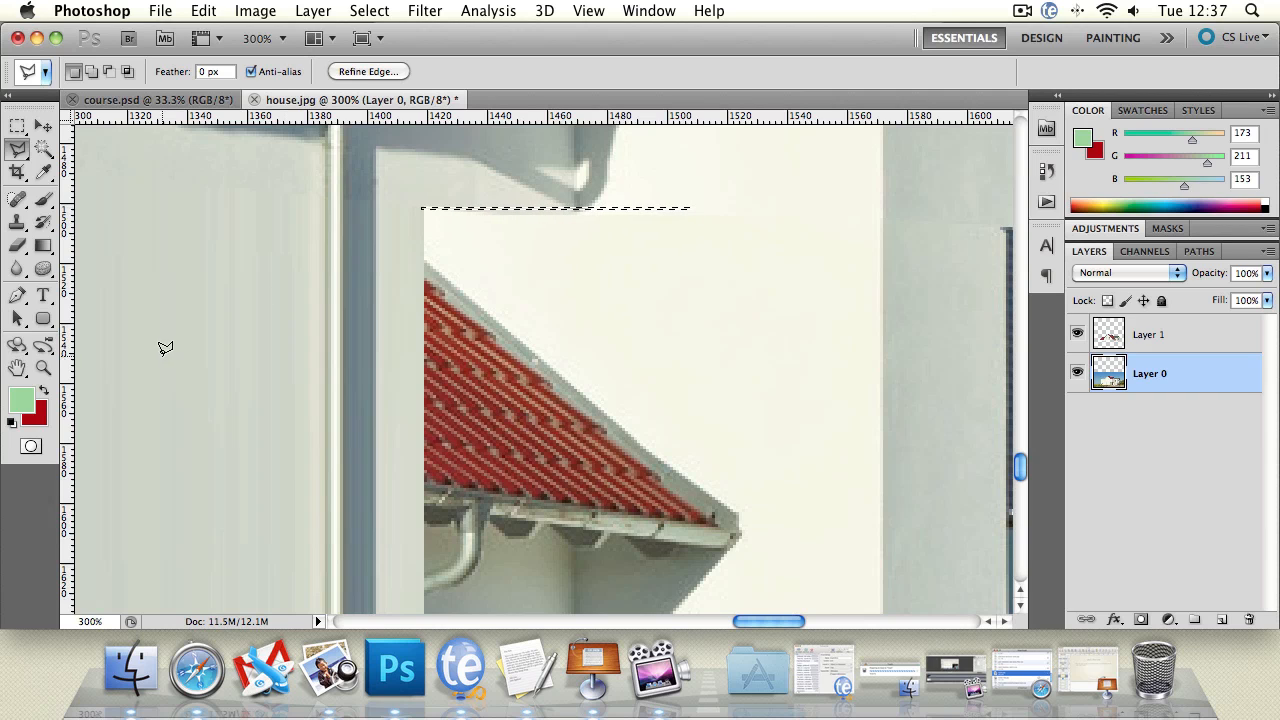
click(43, 367)
click(590, 244)
click(590, 215)
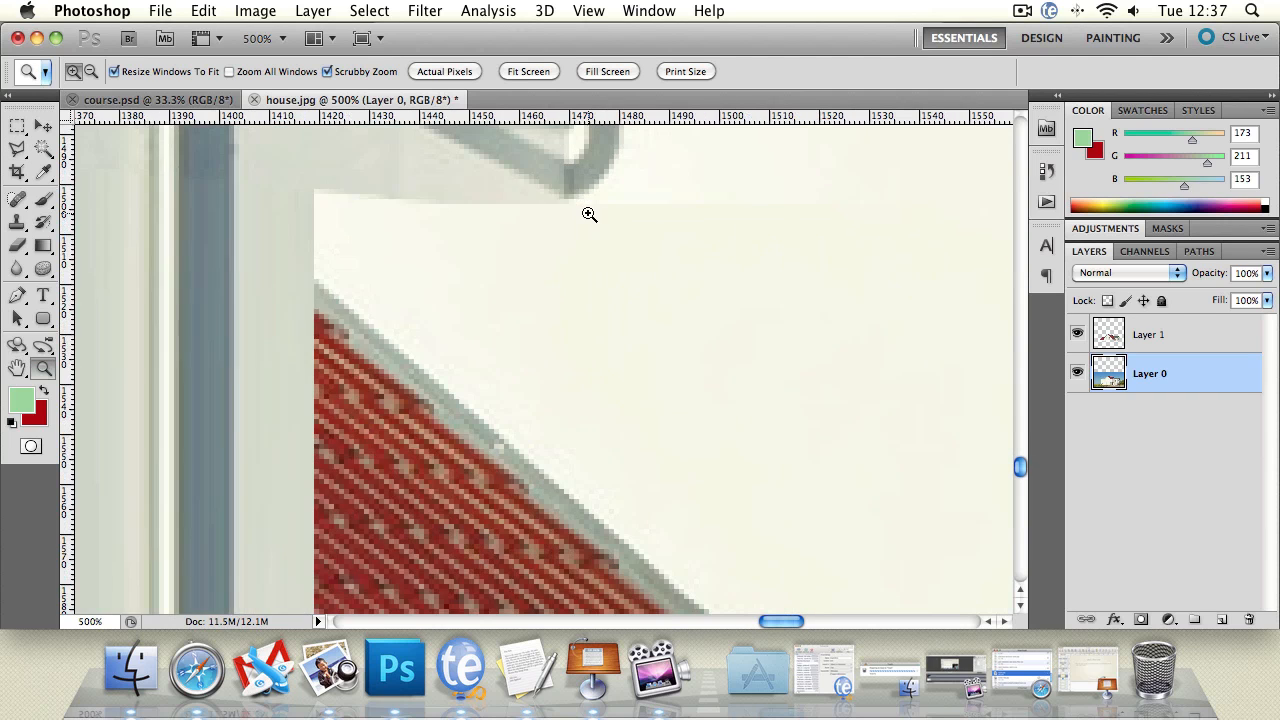
click(590, 215)
click(24, 152)
click(560, 175)
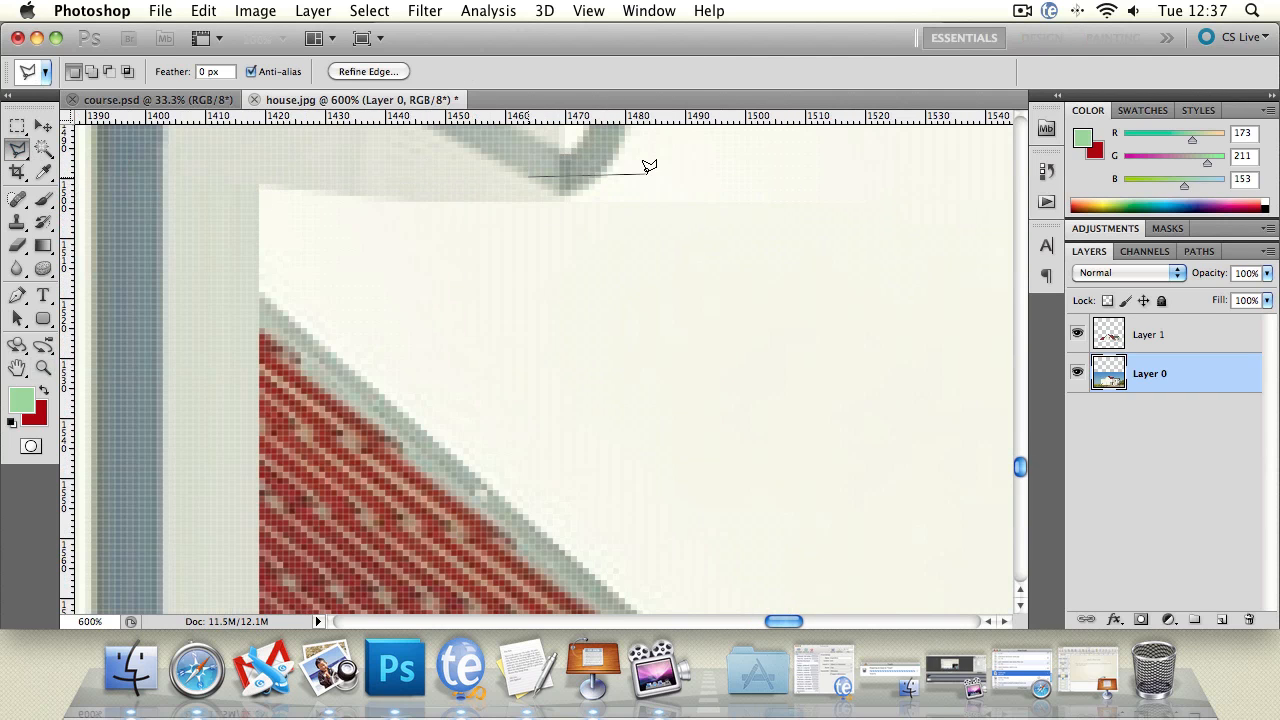
double_click(649, 173)
click(793, 269)
Step: On Layer 1, clone shaded wall with a 13 px Clone Stamp over the seam's end nearest the downpipe
click(17, 368)
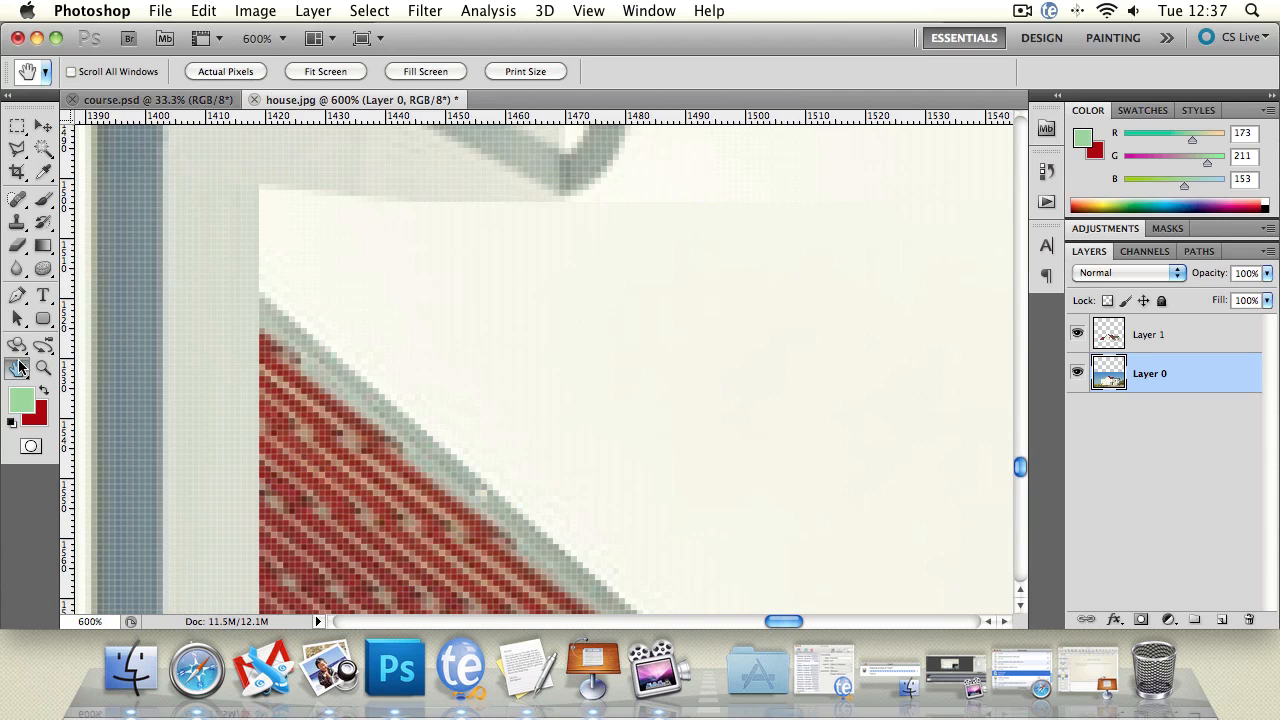
drag(440, 252, 451, 387)
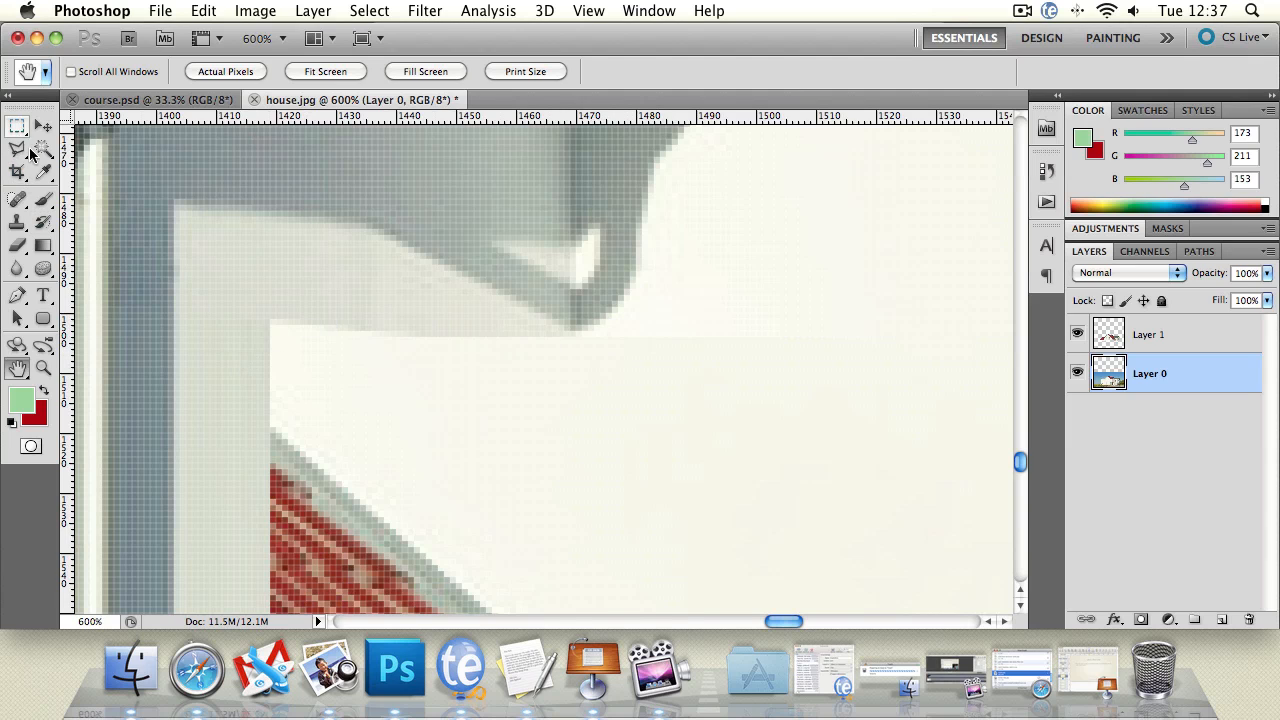
click(1196, 334)
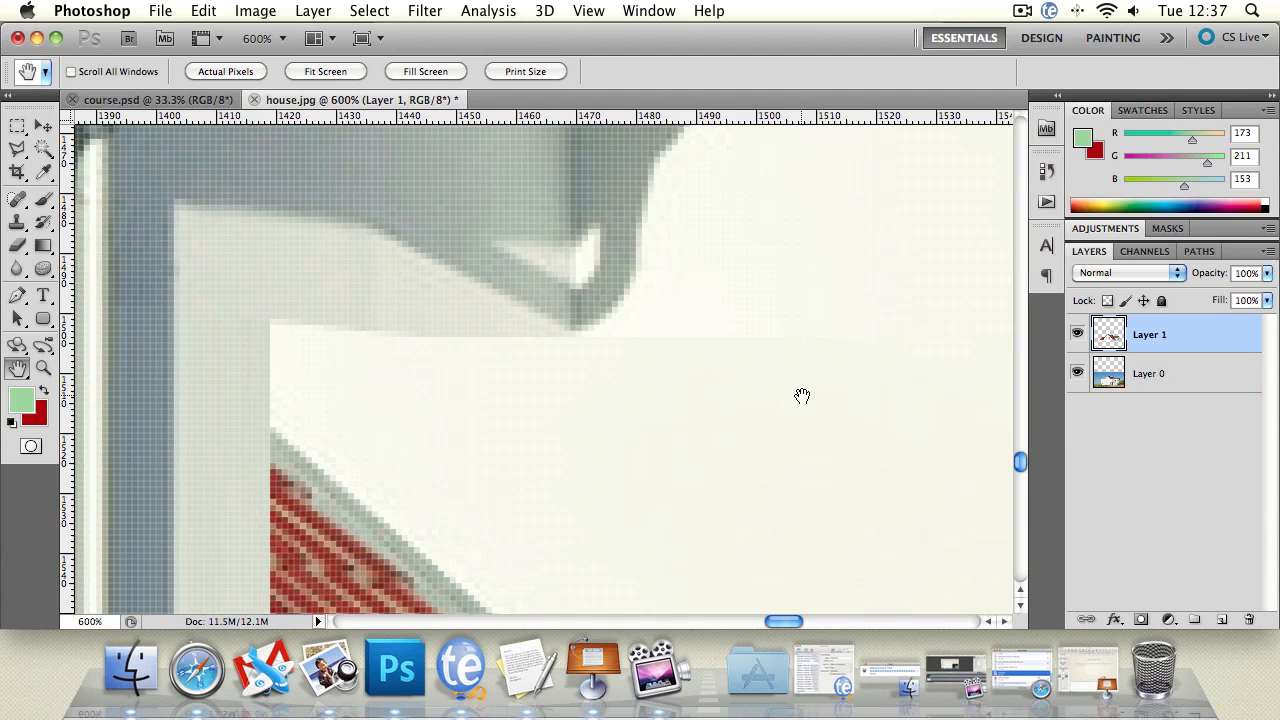
click(17, 222)
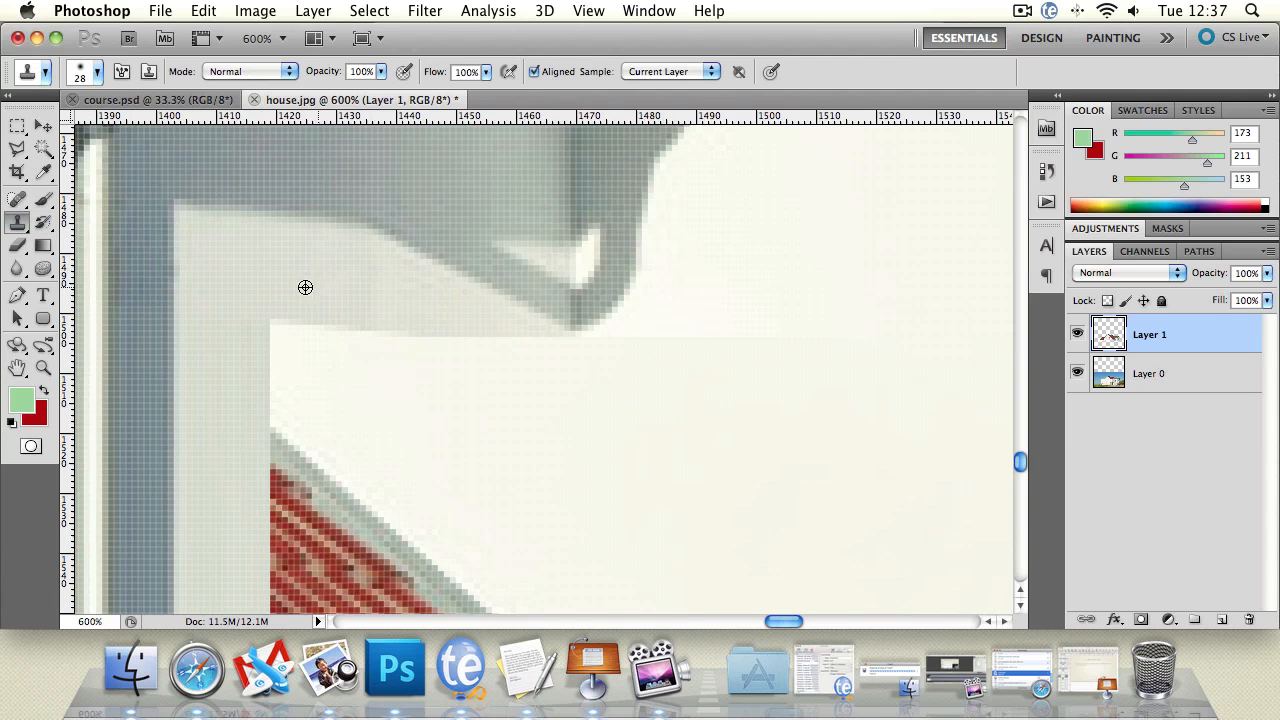
click(98, 73)
drag(47, 125, 40, 125)
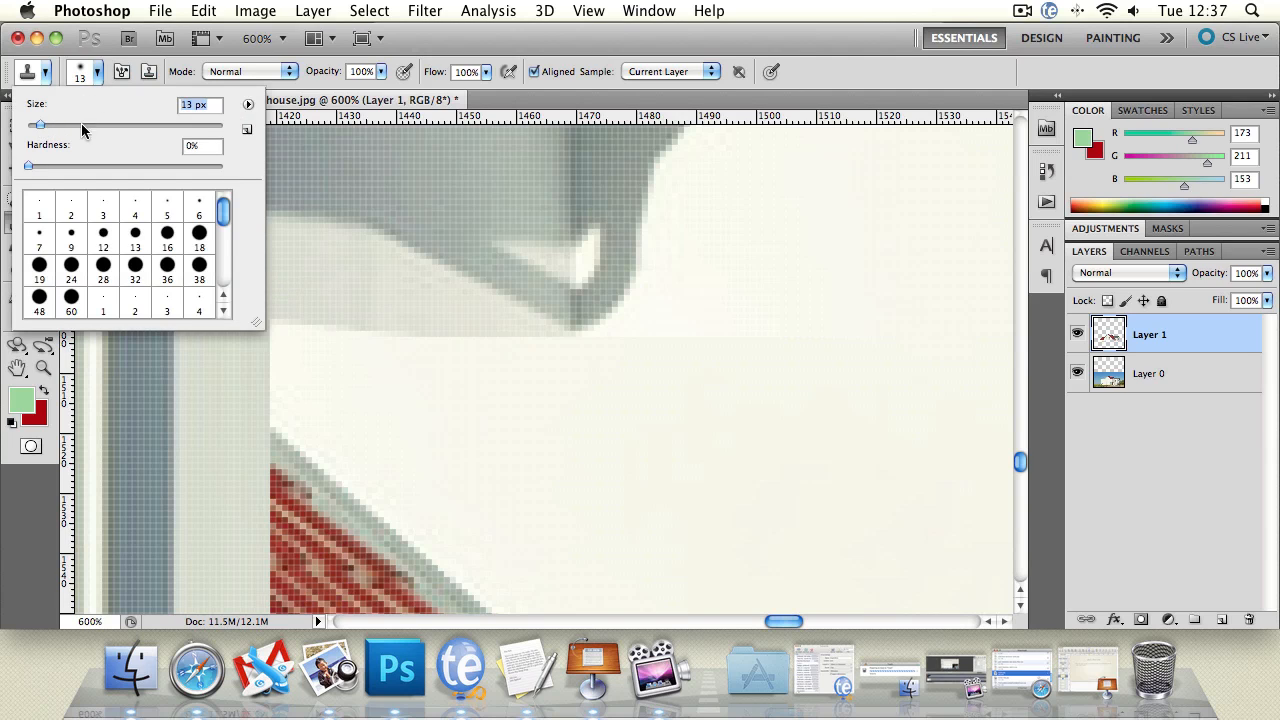
click(540, 47)
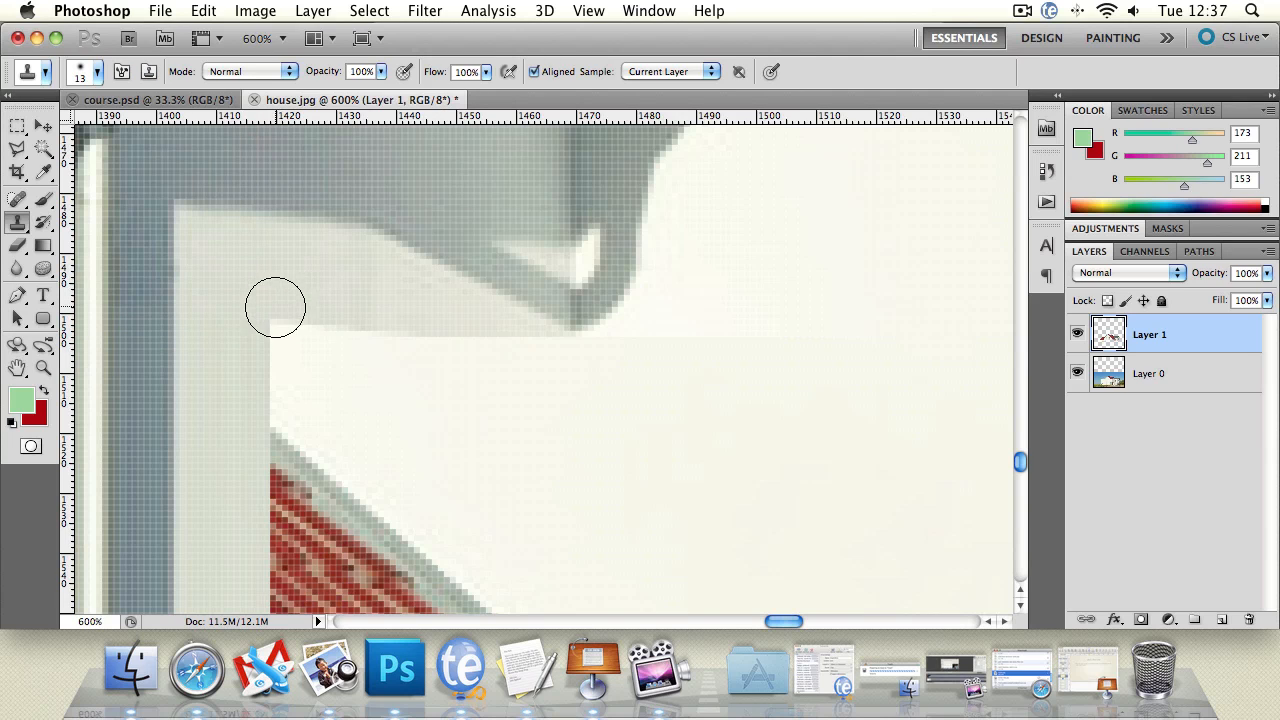
alt+click(291, 279)
mouse_move(316, 319)
mouse_down()
mouse_move(334, 341)
mouse_move(426, 371)
mouse_up()
alt+click(310, 287)
alt+click(377, 294)
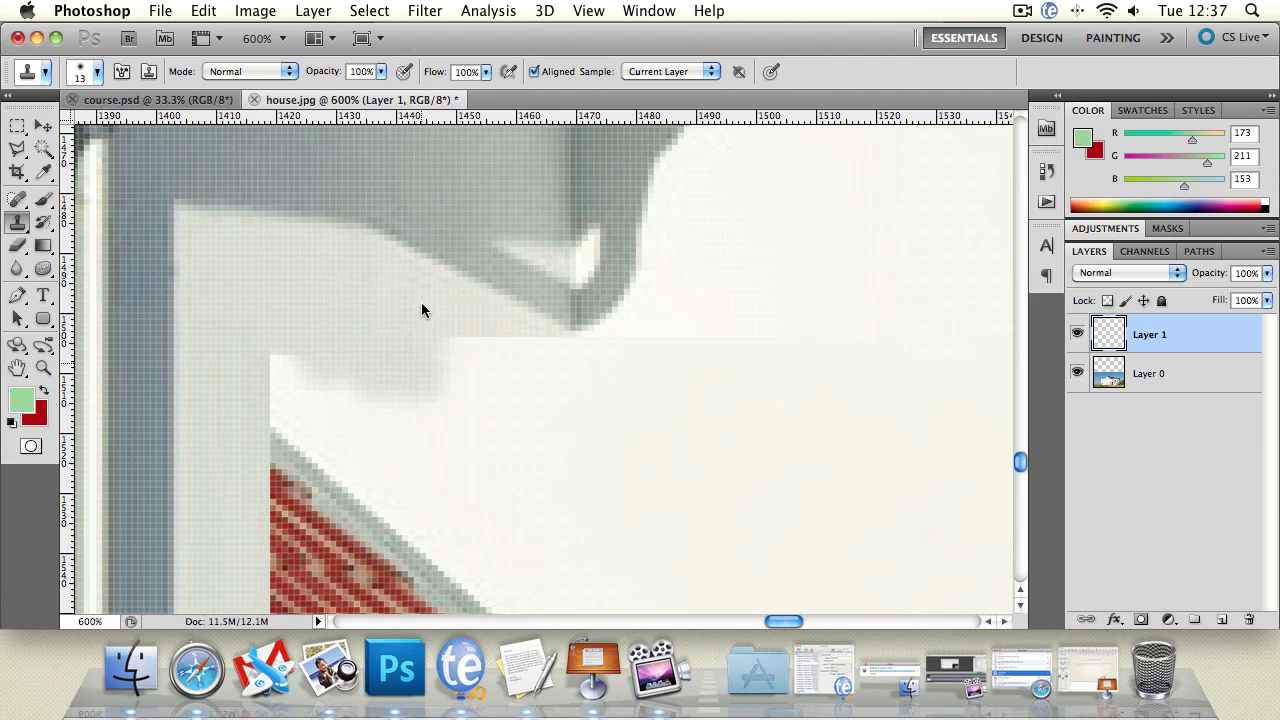
Step: Continue cloning shaded wall down over the seam in short vertical strokes, reaching the wall corner beneath the shadow's tip
alt+click(421, 302)
alt+click(426, 301)
drag(425, 319, 431, 381)
alt+click(458, 313)
drag(455, 331, 456, 441)
alt+click(458, 318)
drag(460, 330, 457, 429)
alt+click(465, 322)
alt+click(474, 315)
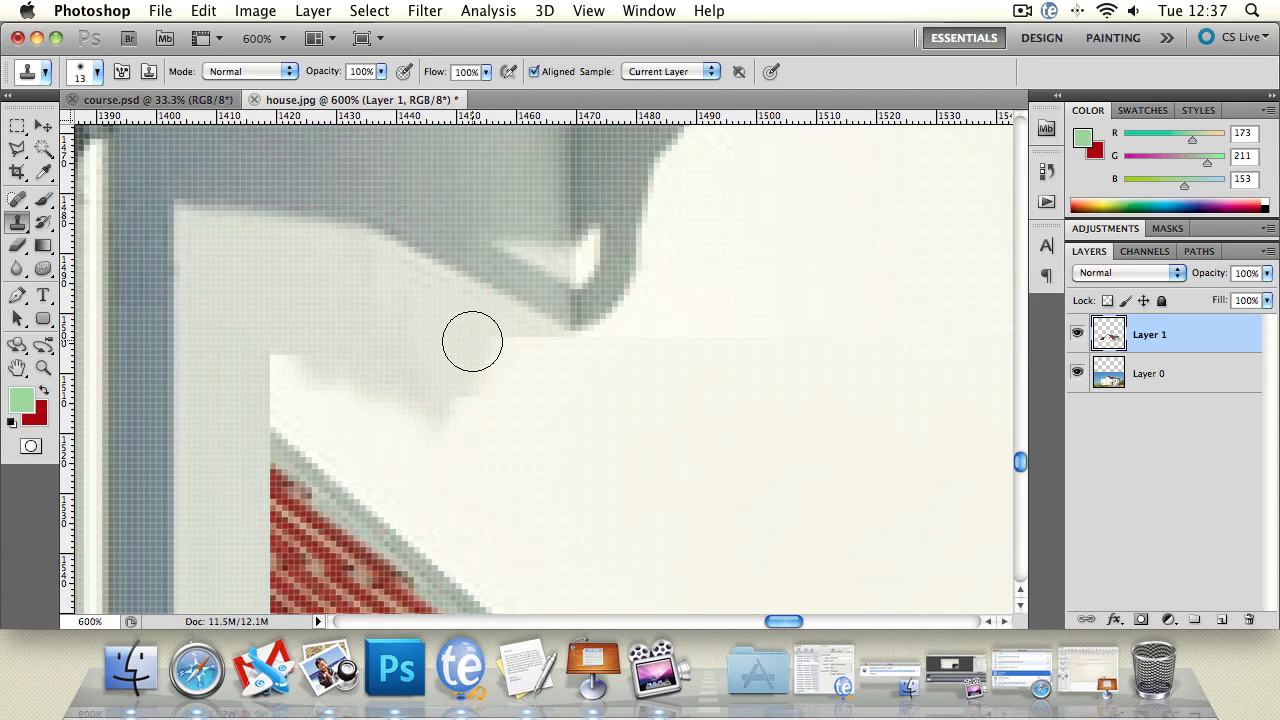
drag(472, 340, 465, 435)
alt+click(501, 325)
mouse_move(501, 341)
mouse_down()
mouse_move(494, 409)
mouse_move(507, 399)
mouse_move(521, 423)
mouse_up()
alt+click(507, 335)
alt+click(520, 346)
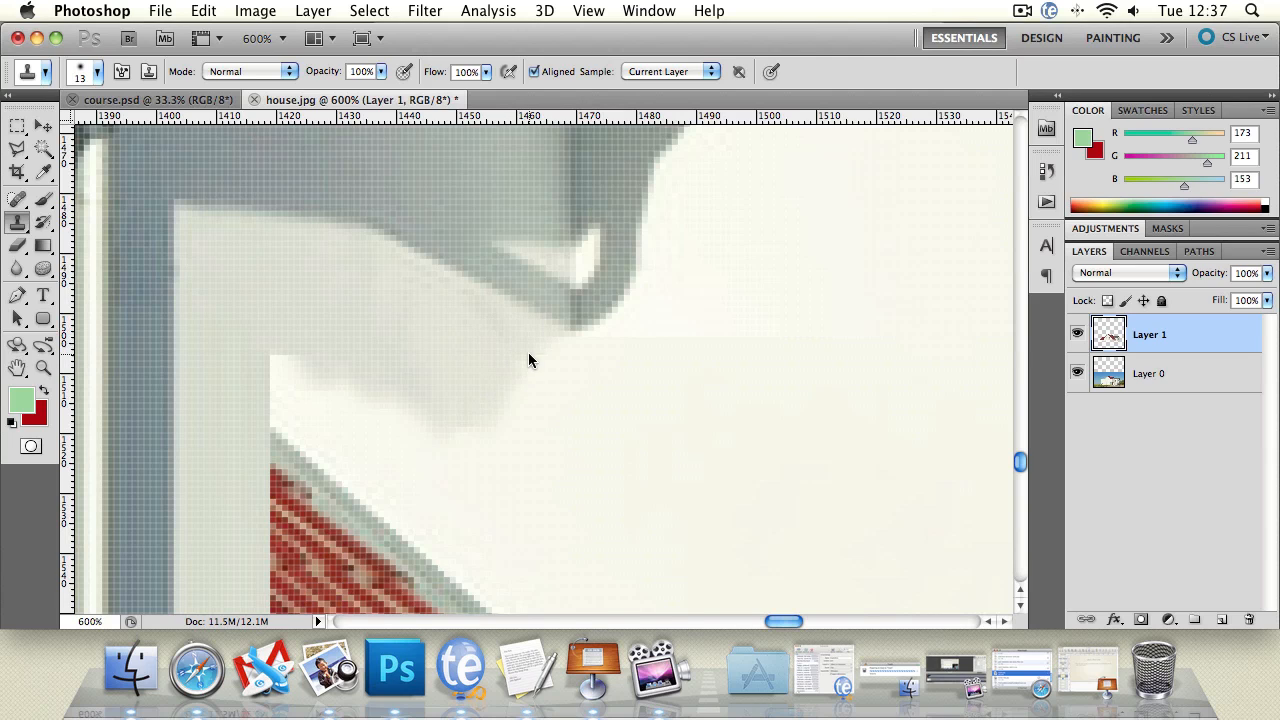
alt+click(545, 334)
drag(545, 341, 546, 441)
alt+click(552, 348)
drag(554, 368, 552, 397)
Step: Clone sunlit wall over the seam beyond the shadow's tip with the Clone Stamp, undoing the last stroke
alt+click(704, 285)
drag(705, 346, 705, 385)
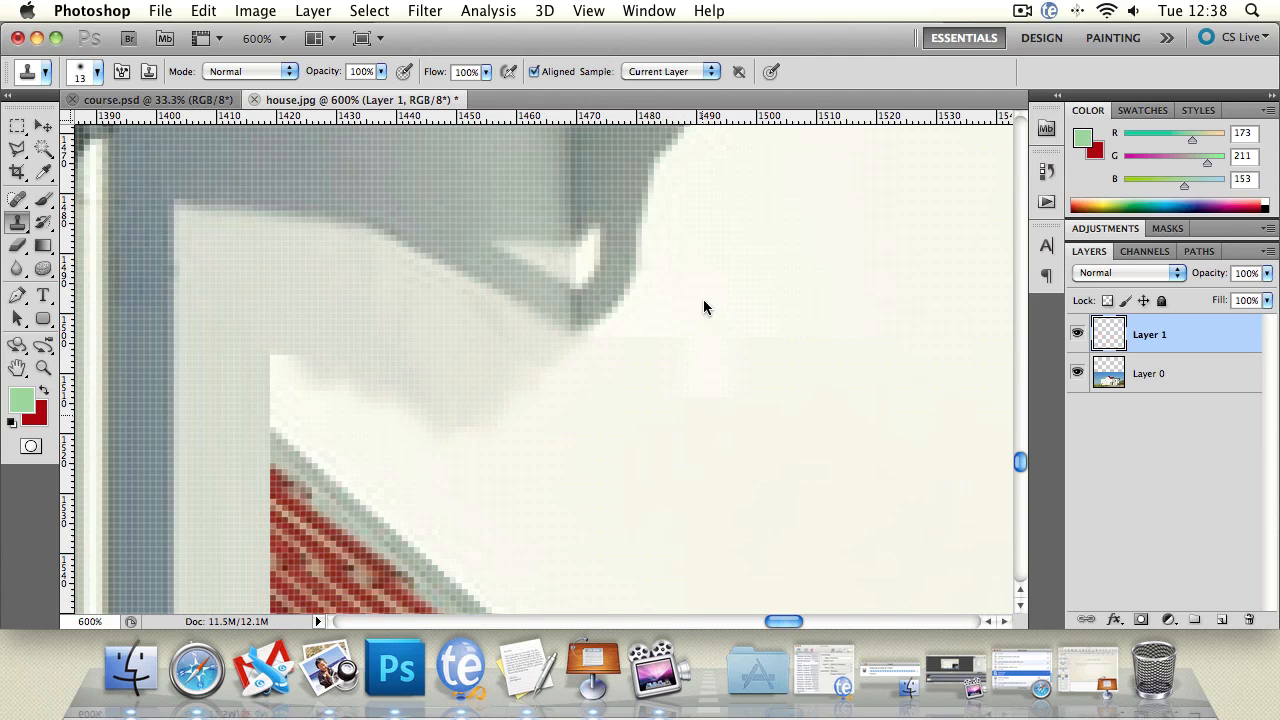
alt+click(708, 261)
mouse_move(708, 327)
mouse_down()
mouse_move(700, 357)
mouse_move(697, 324)
mouse_move(668, 375)
mouse_move(665, 341)
mouse_up()
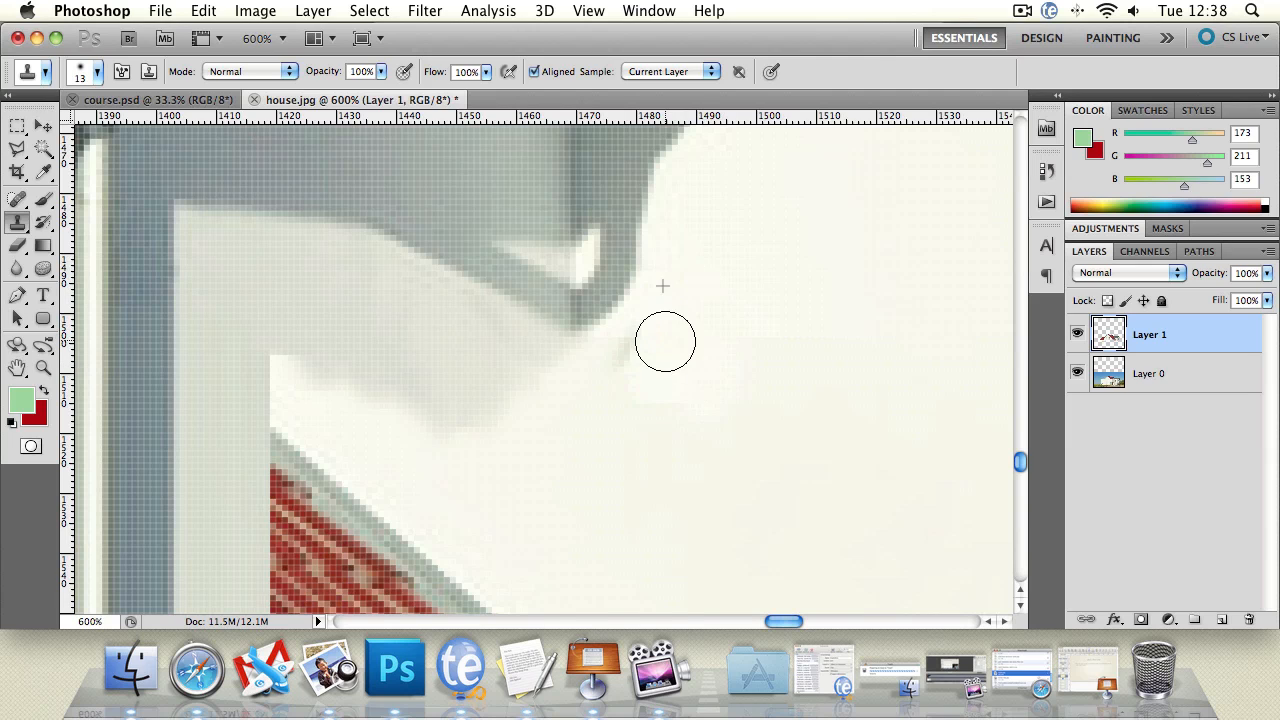
alt+click(763, 266)
mouse_move(768, 332)
mouse_down()
mouse_move(664, 402)
mouse_move(659, 368)
mouse_move(615, 357)
mouse_move(633, 372)
mouse_move(598, 359)
mouse_move(569, 389)
mouse_up()
alt+click(654, 310)
key(super+z)
alt+click(714, 314)
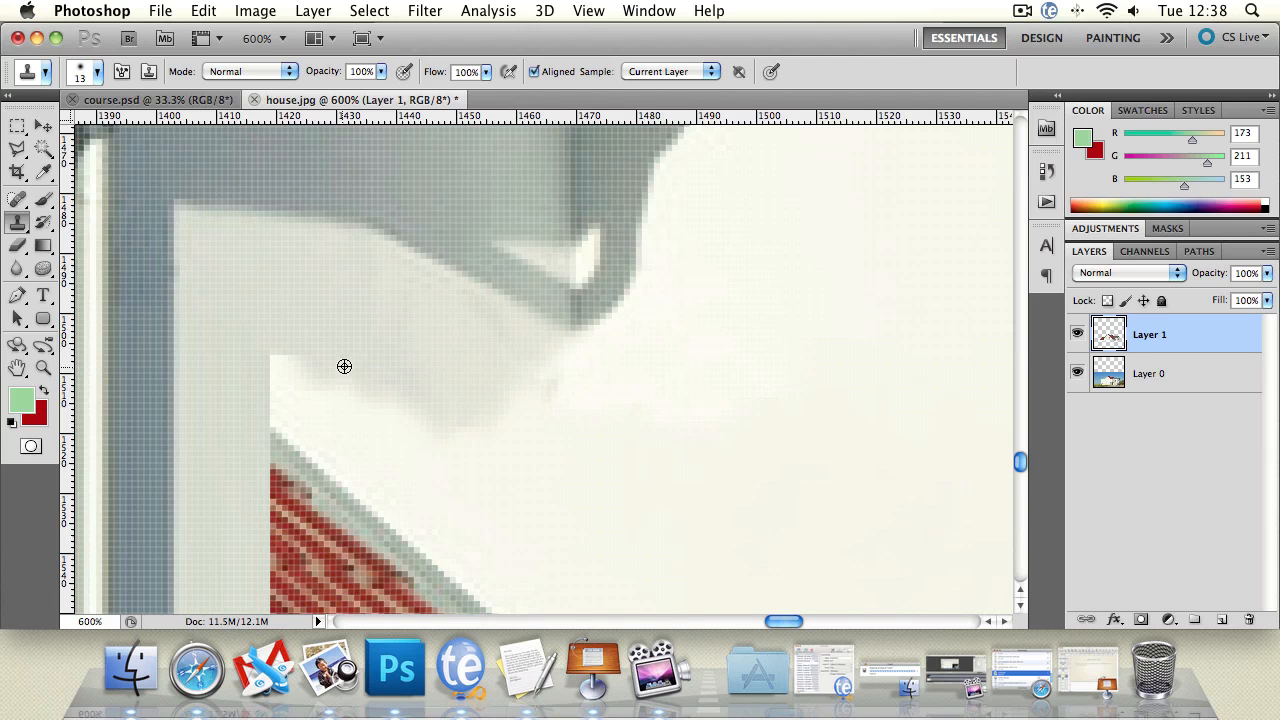
Step: Select a rectangle about 41 px wide on the sunlit wall just below the shadow's tip and invert the selection
click(17, 125)
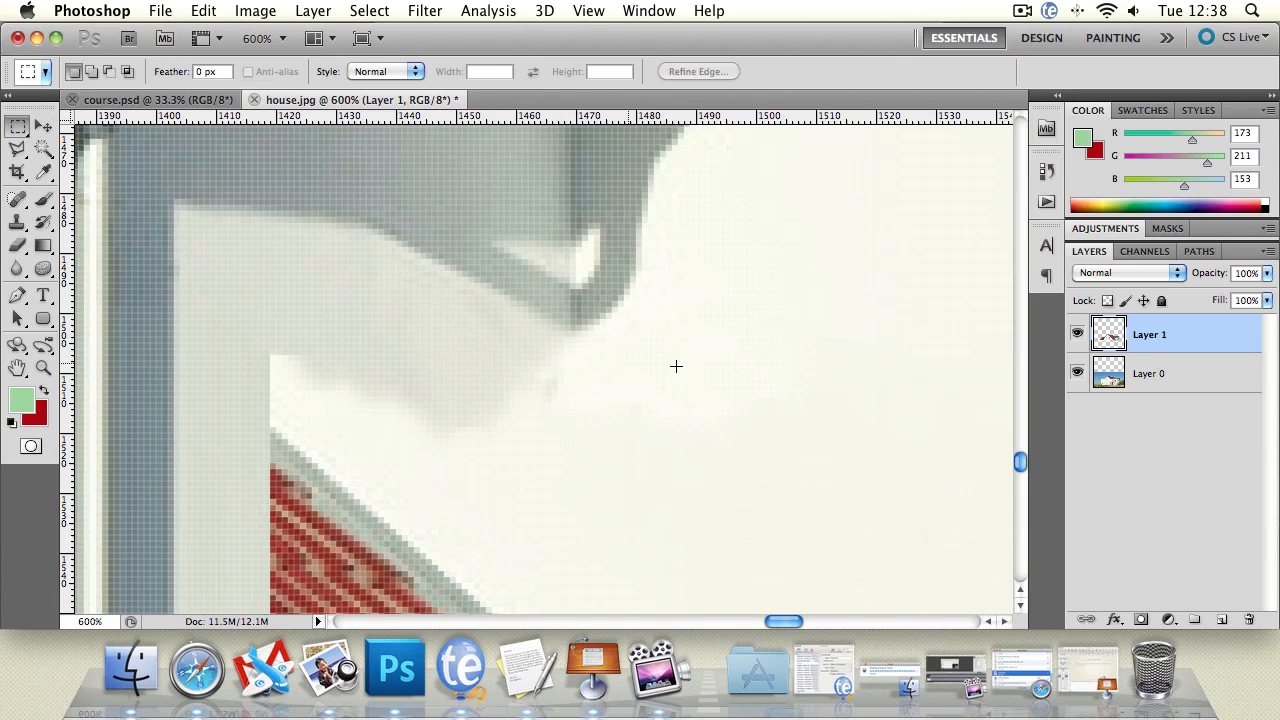
drag(625, 390, 815, 491)
click(369, 10)
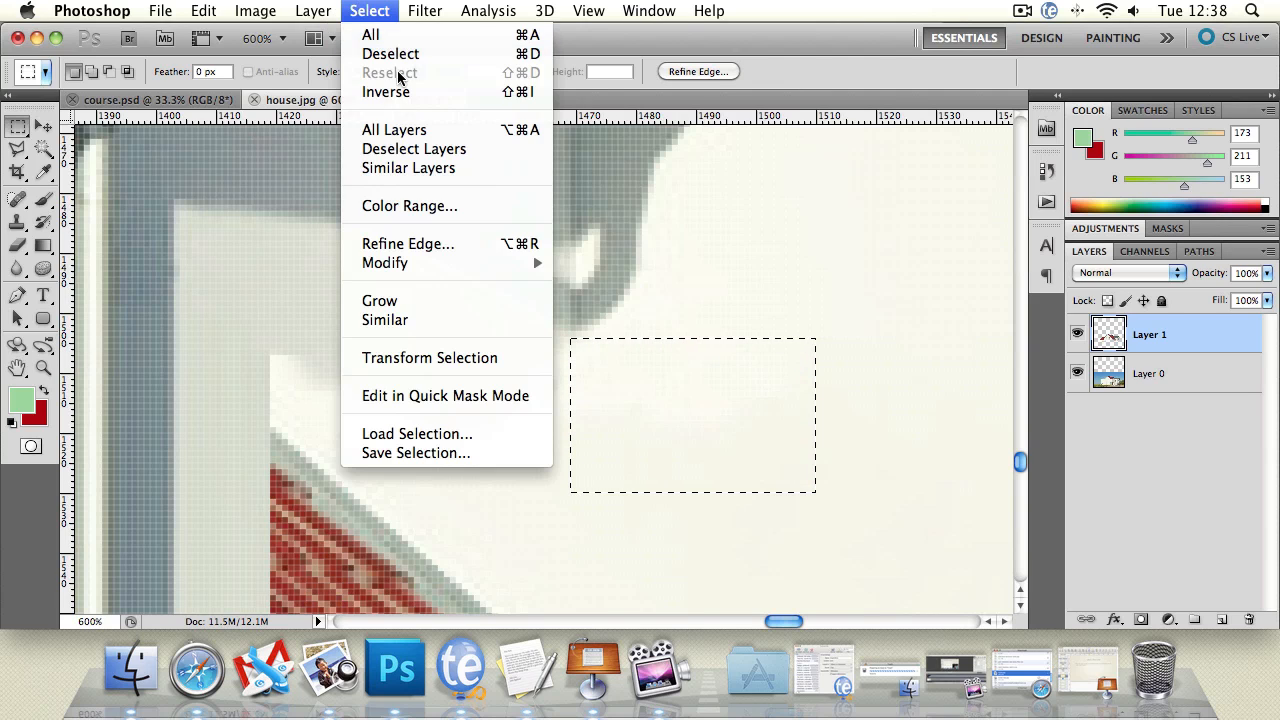
click(400, 89)
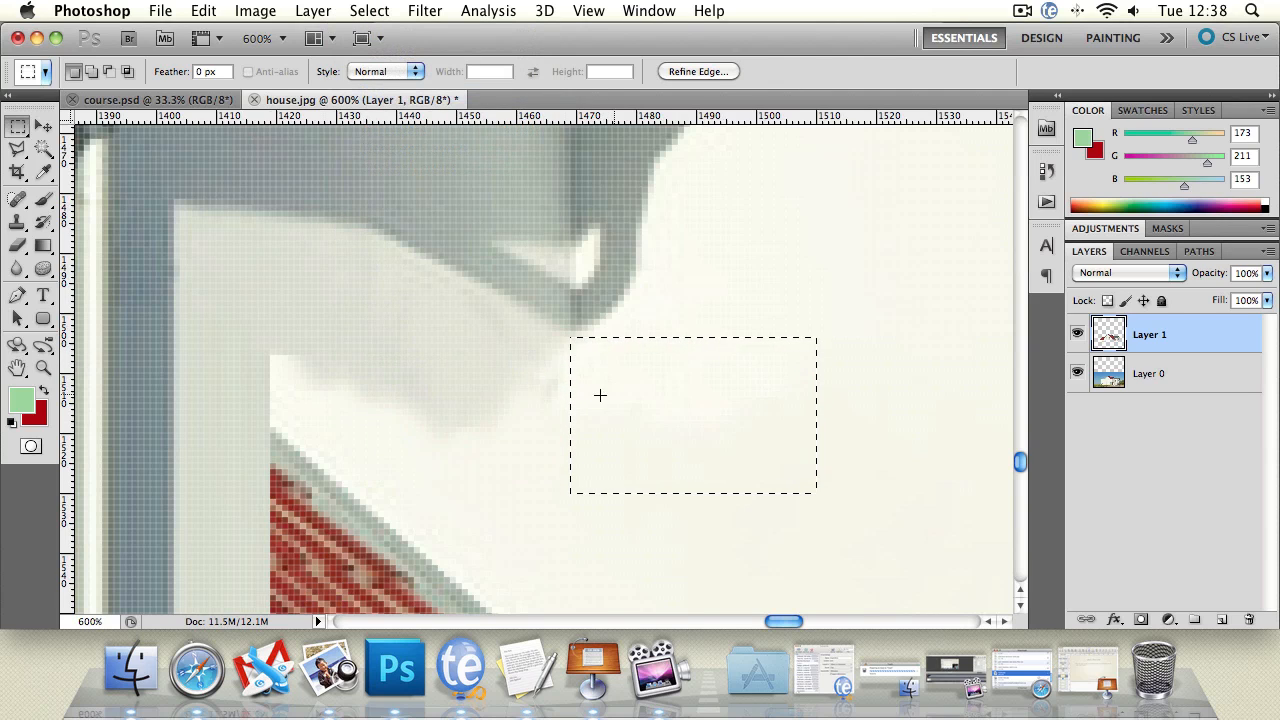
Step: Clone shaded wall downward up to the protected sunlit rectangle, extending the wall corner as a straight edge
click(19, 223)
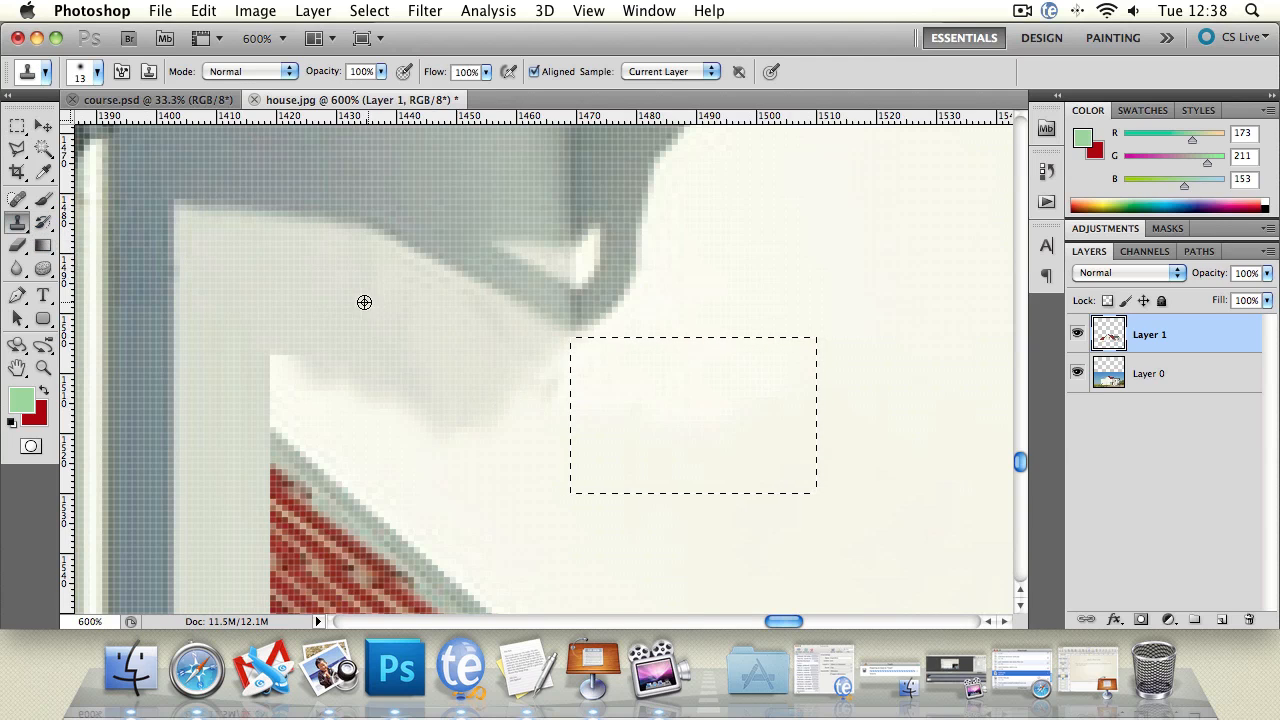
alt+click(400, 350)
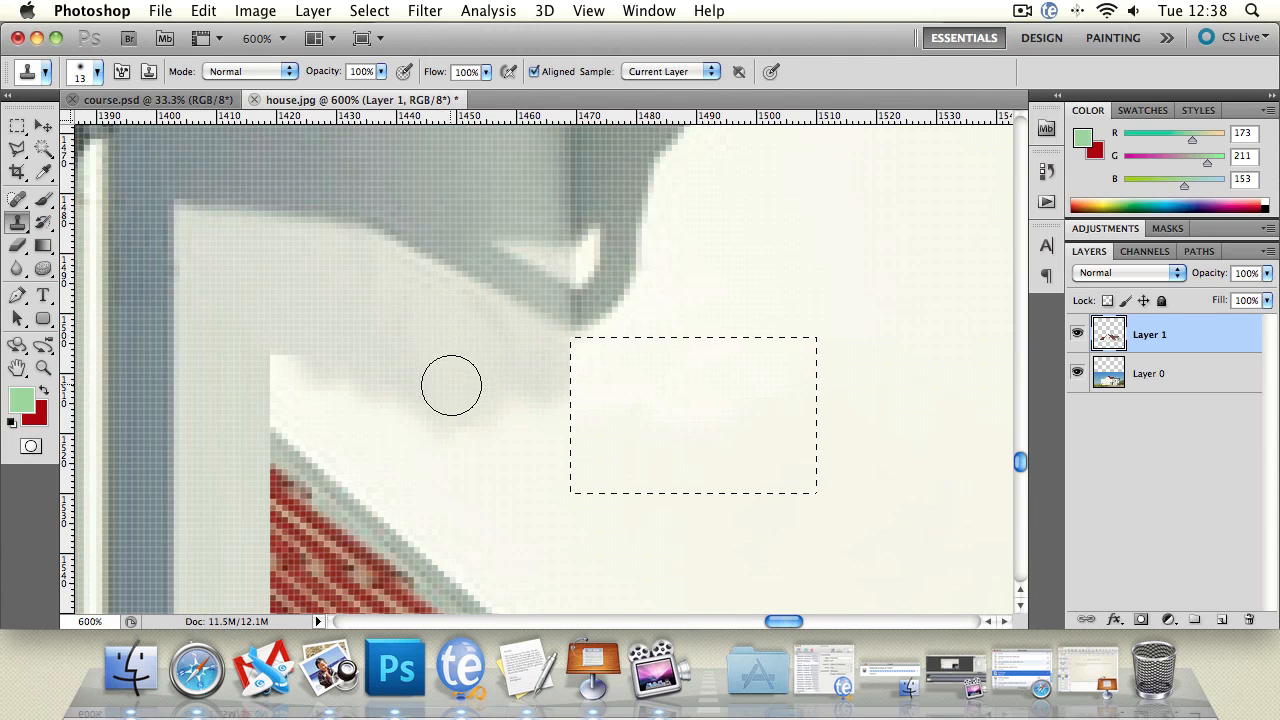
mouse_move(447, 396)
mouse_down()
mouse_move(555, 430)
mouse_move(545, 426)
mouse_move(554, 452)
mouse_up()
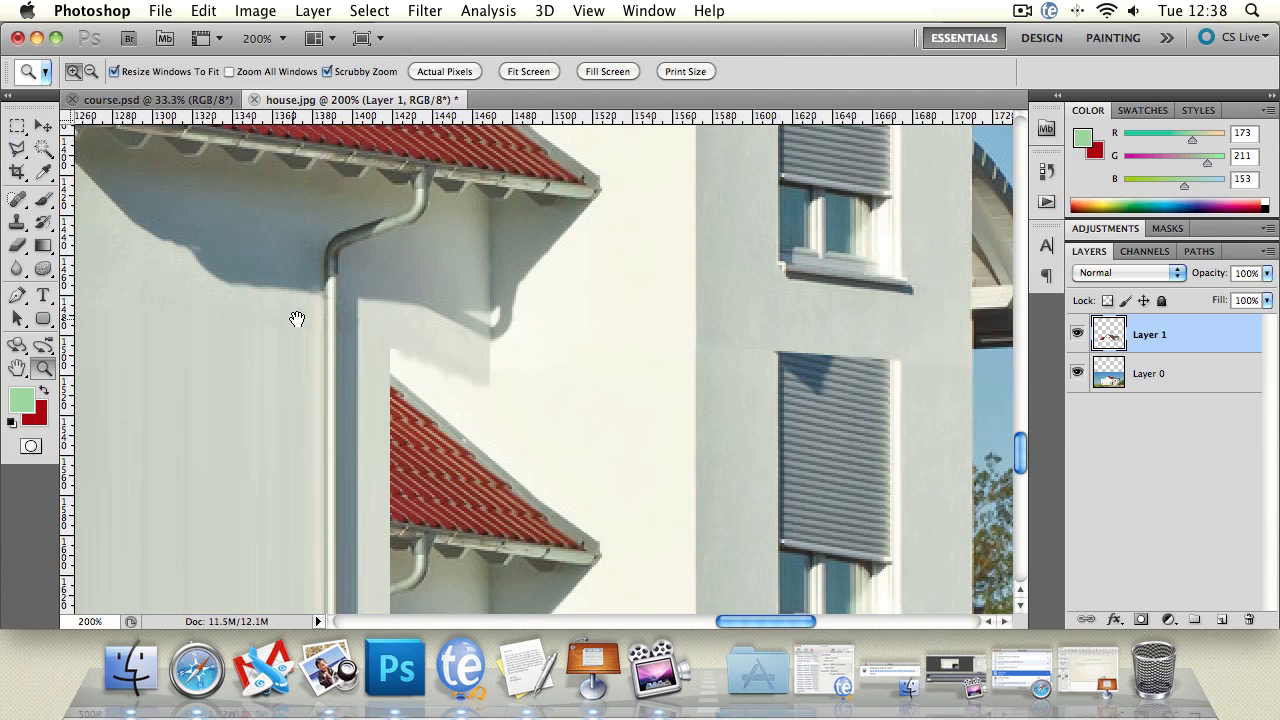
drag(297, 319, 355, 286)
Step: Select a thin wall strip about 101 px wide above the lower roof, stretch it downward to 9200% height and apply the transformation
click(17, 125)
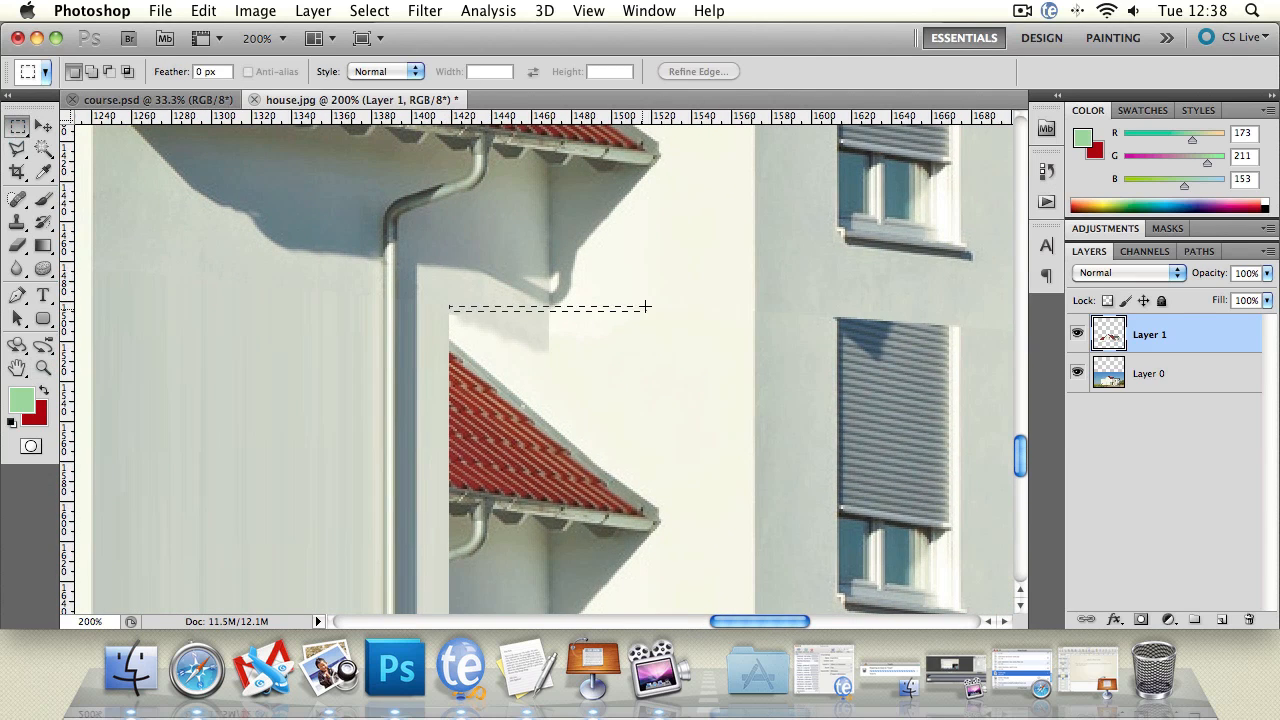
drag(646, 307, 649, 310)
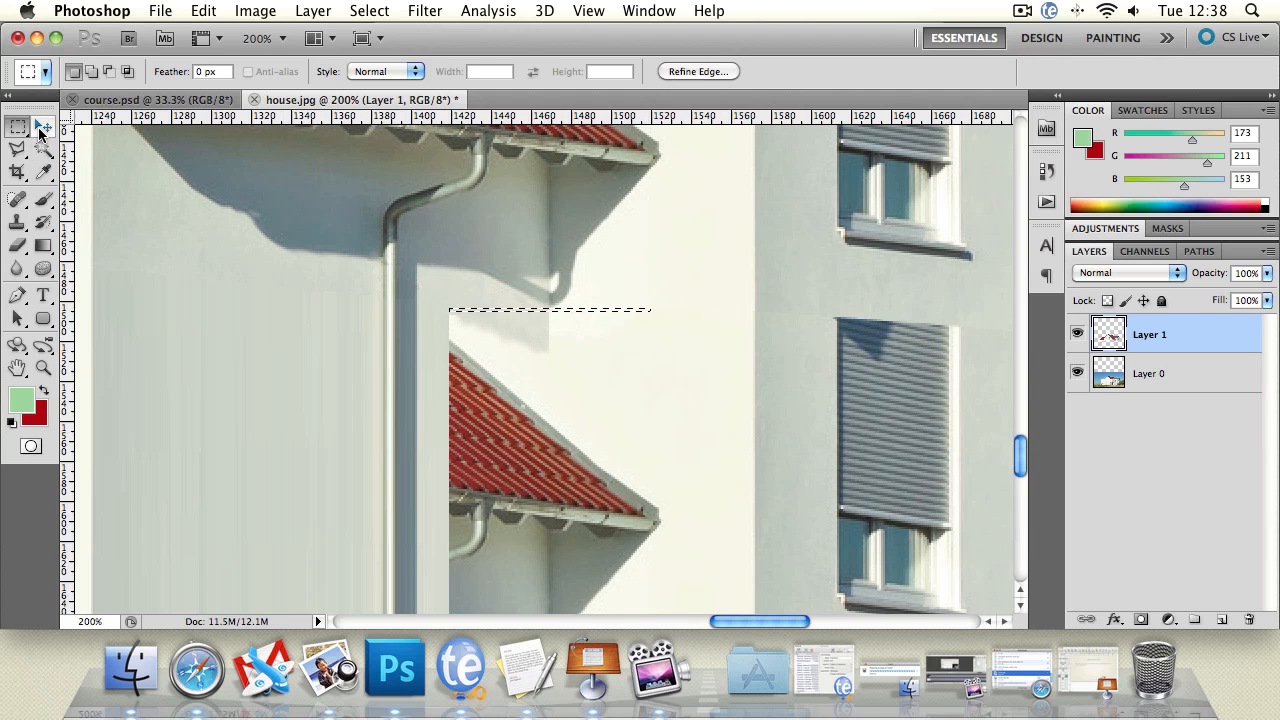
click(43, 126)
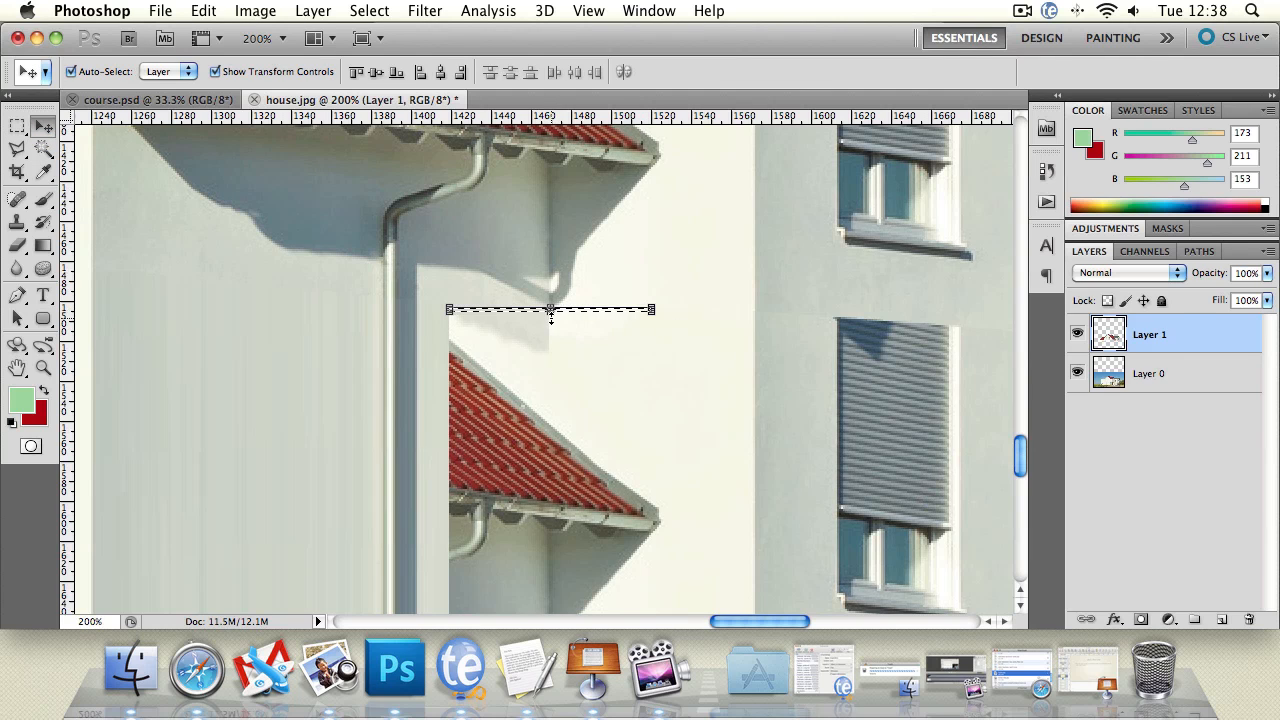
drag(550, 312, 554, 493)
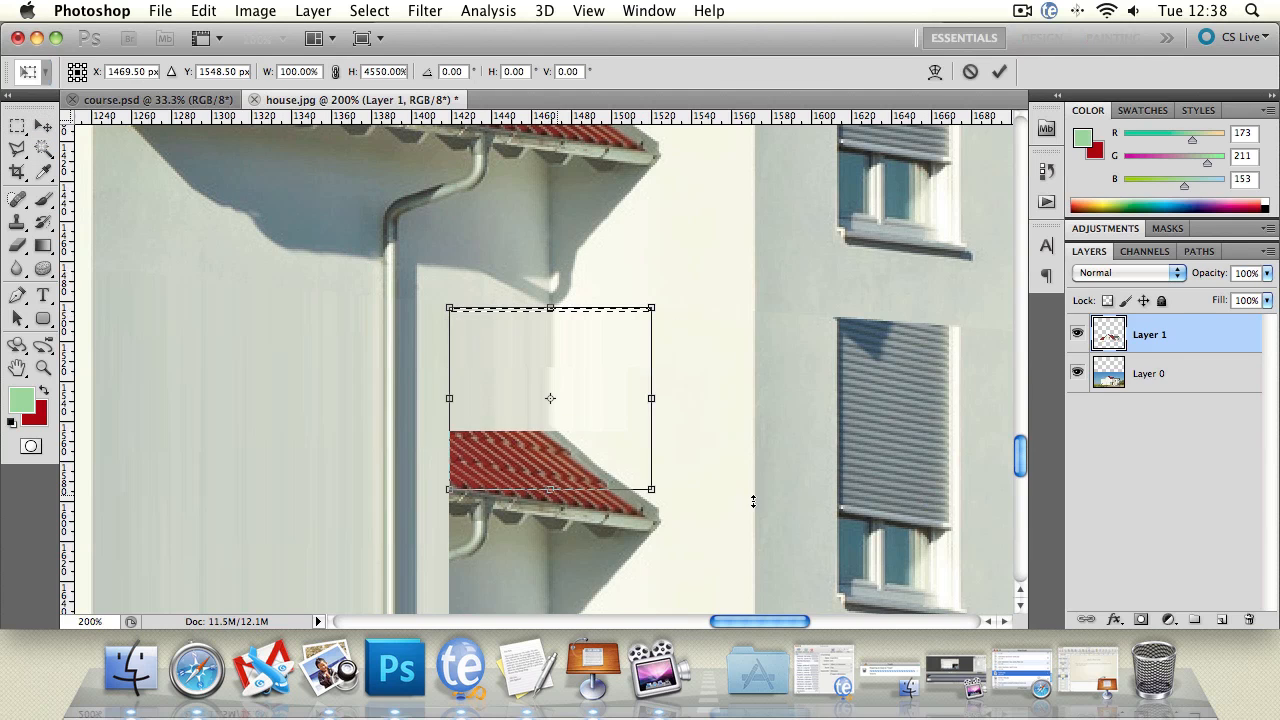
drag(790, 447, 774, 145)
drag(536, 187, 537, 371)
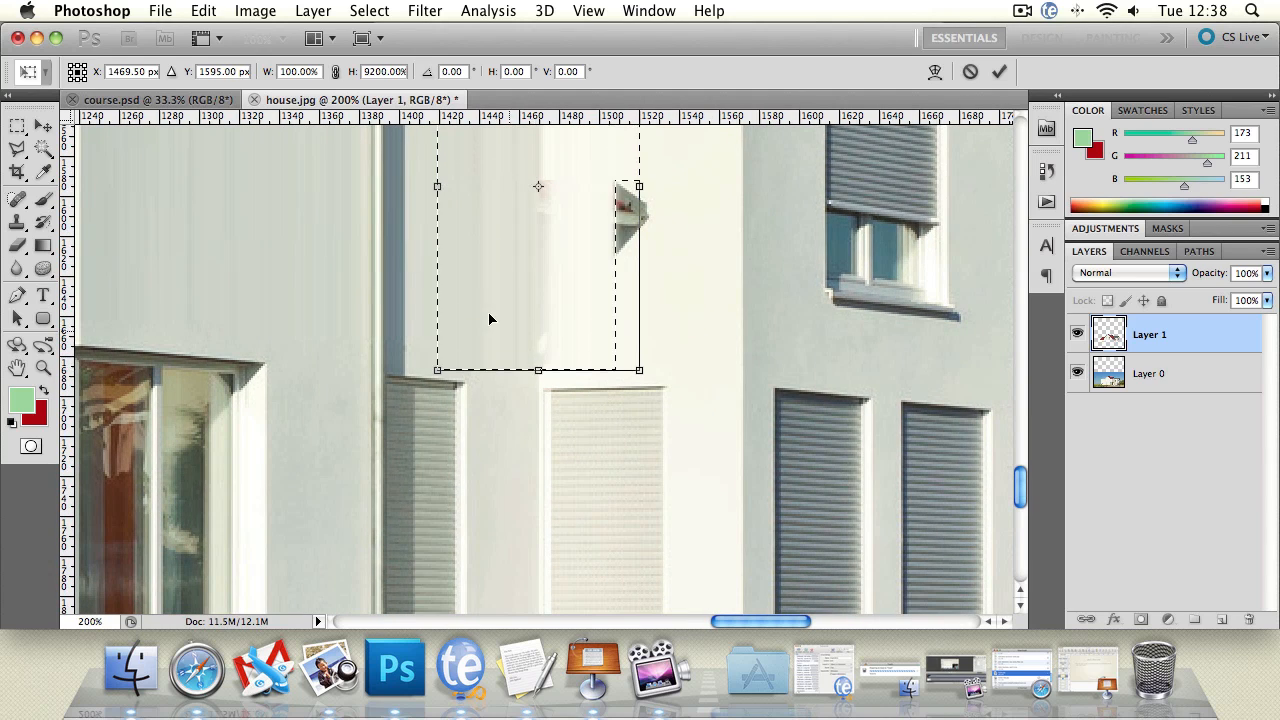
key(l)
click(807, 260)
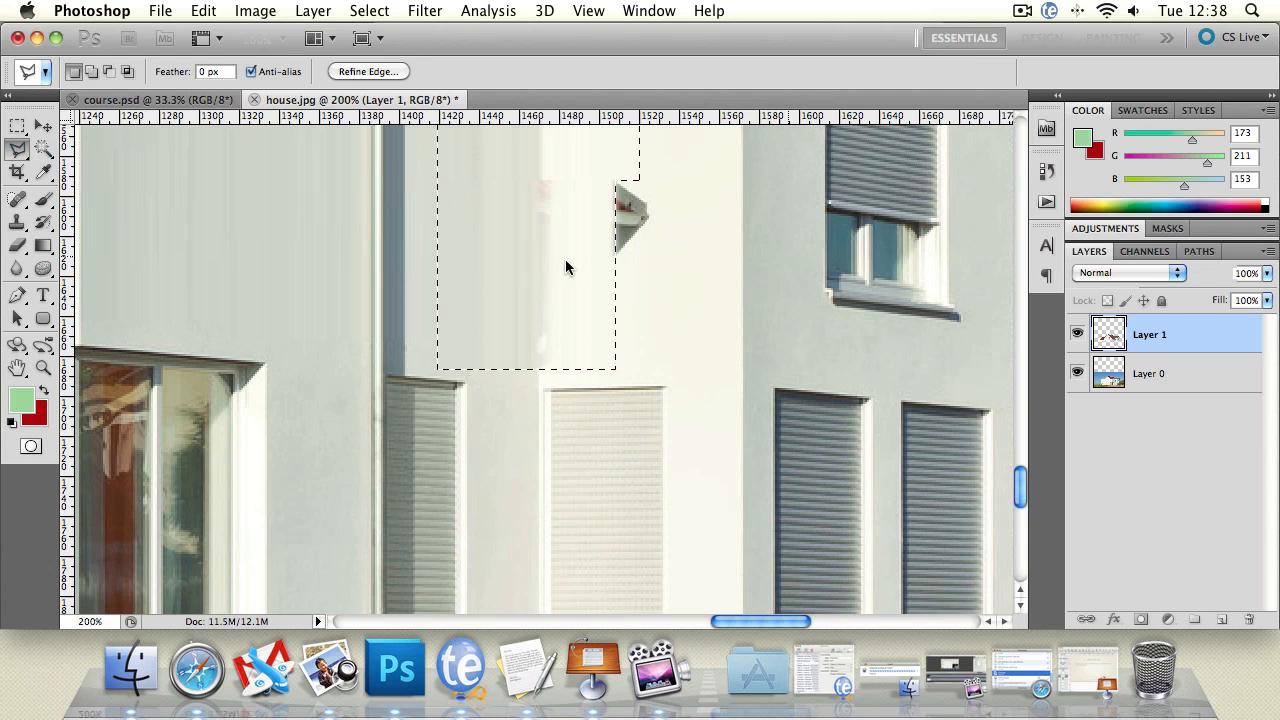
drag(633, 224, 732, 218)
click(820, 265)
Step: Try to erase the uneven shading along the wall corner above the pale ground-floor shutter
click(43, 367)
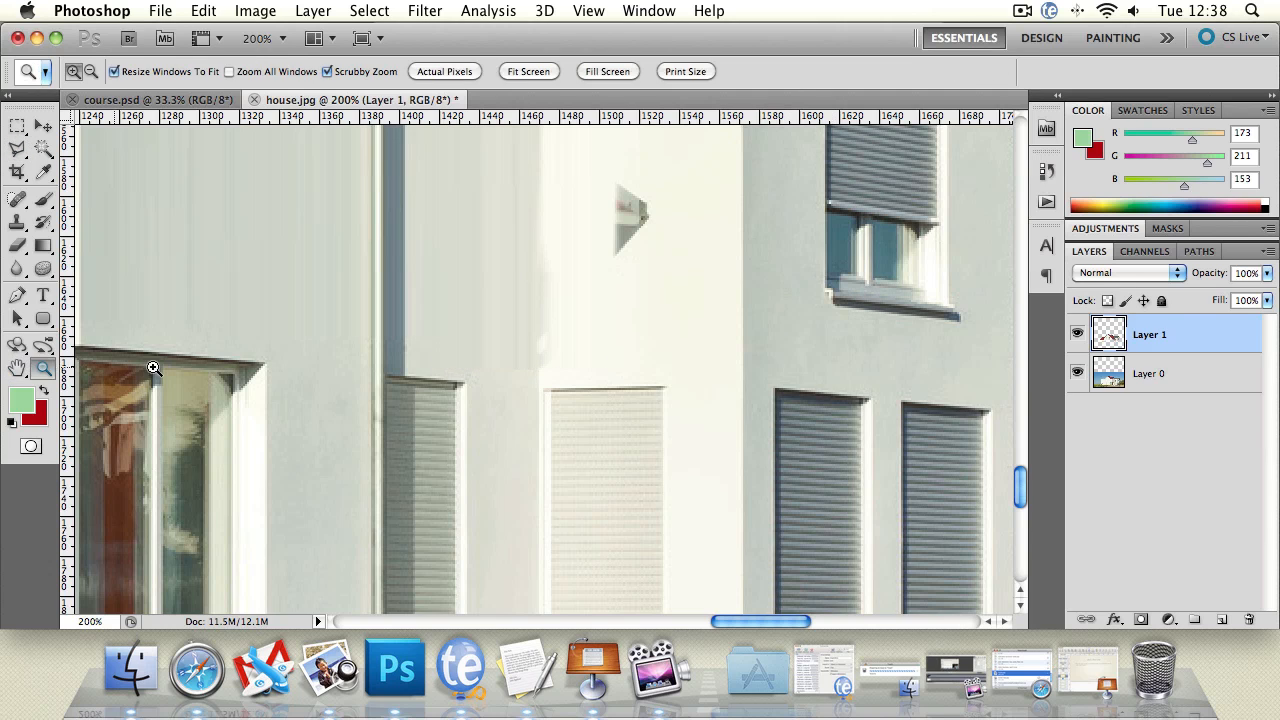
alt+click(470, 329)
alt+click(474, 329)
alt+click(500, 327)
click(506, 326)
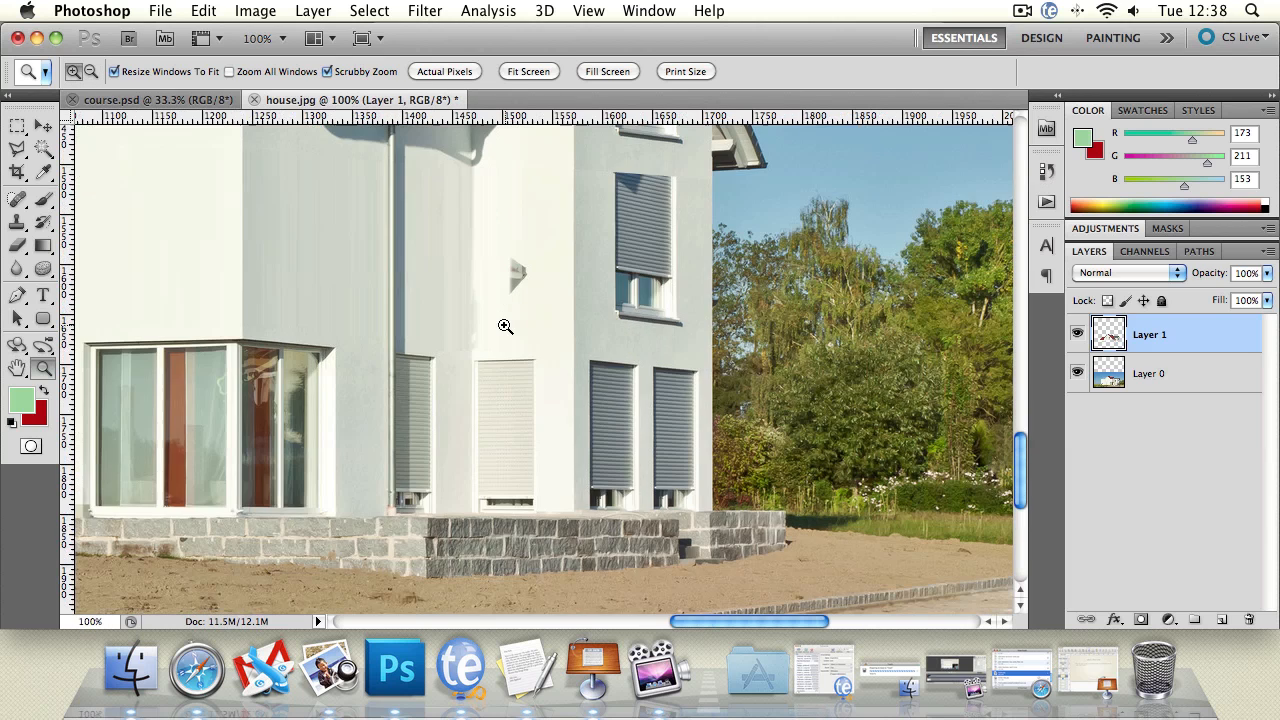
click(453, 316)
click(1197, 376)
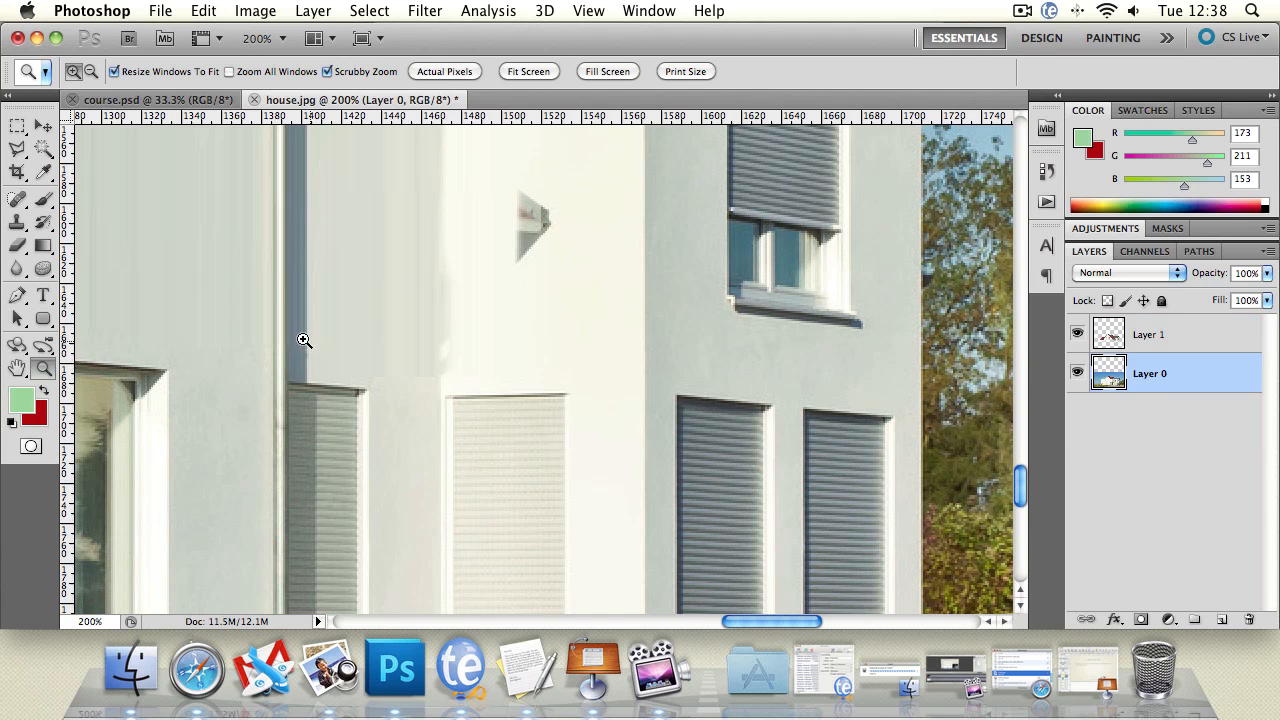
click(17, 245)
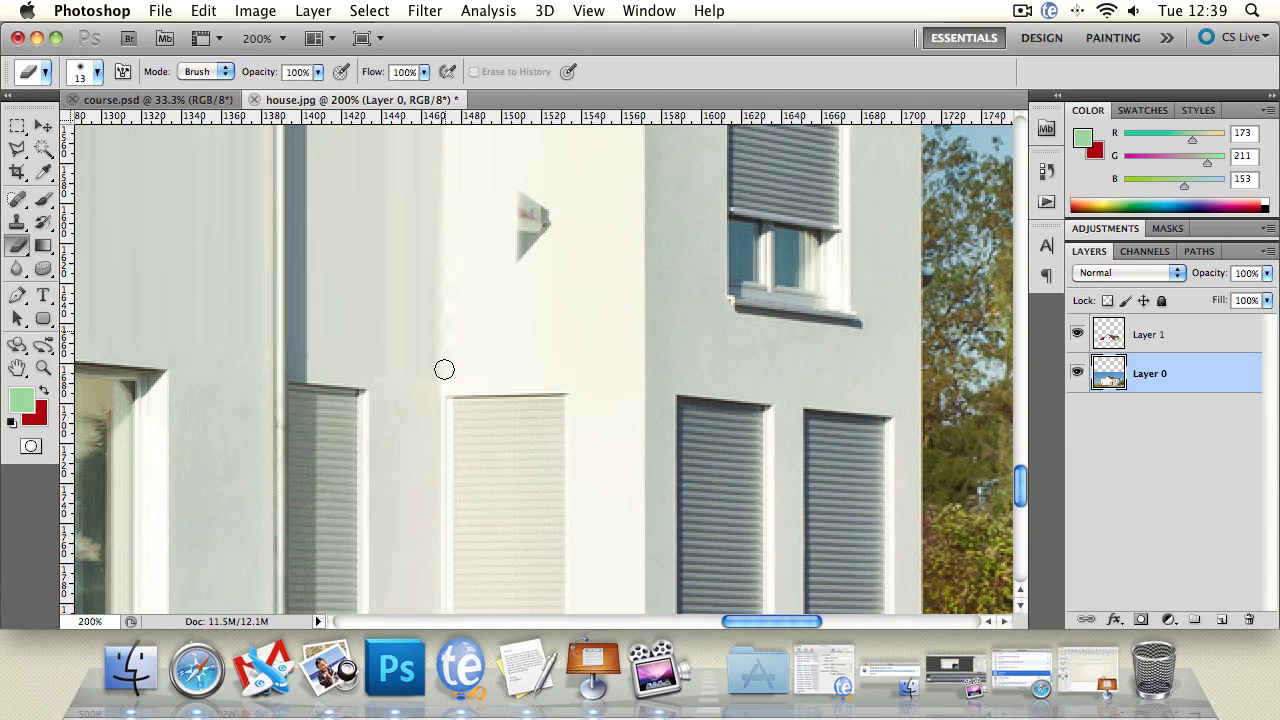
key(alt+bracketright)
mouse_move(451, 272)
mouse_down()
mouse_move(446, 354)
mouse_move(454, 264)
mouse_up()
key(super+z)
Step: On Layer 1, clone clean wall with the Clone Stamp over the uneven shading along the wall corner above the pale shutter
click(1188, 377)
click(17, 222)
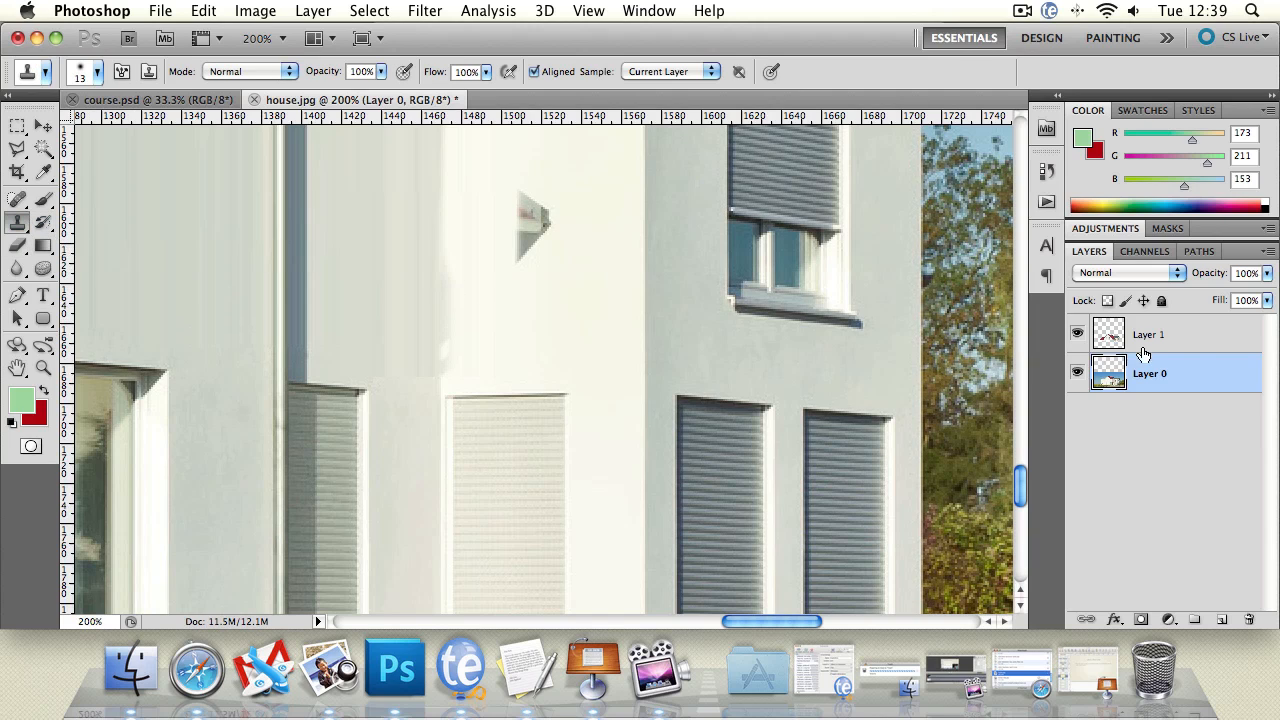
key(alt+bracketright)
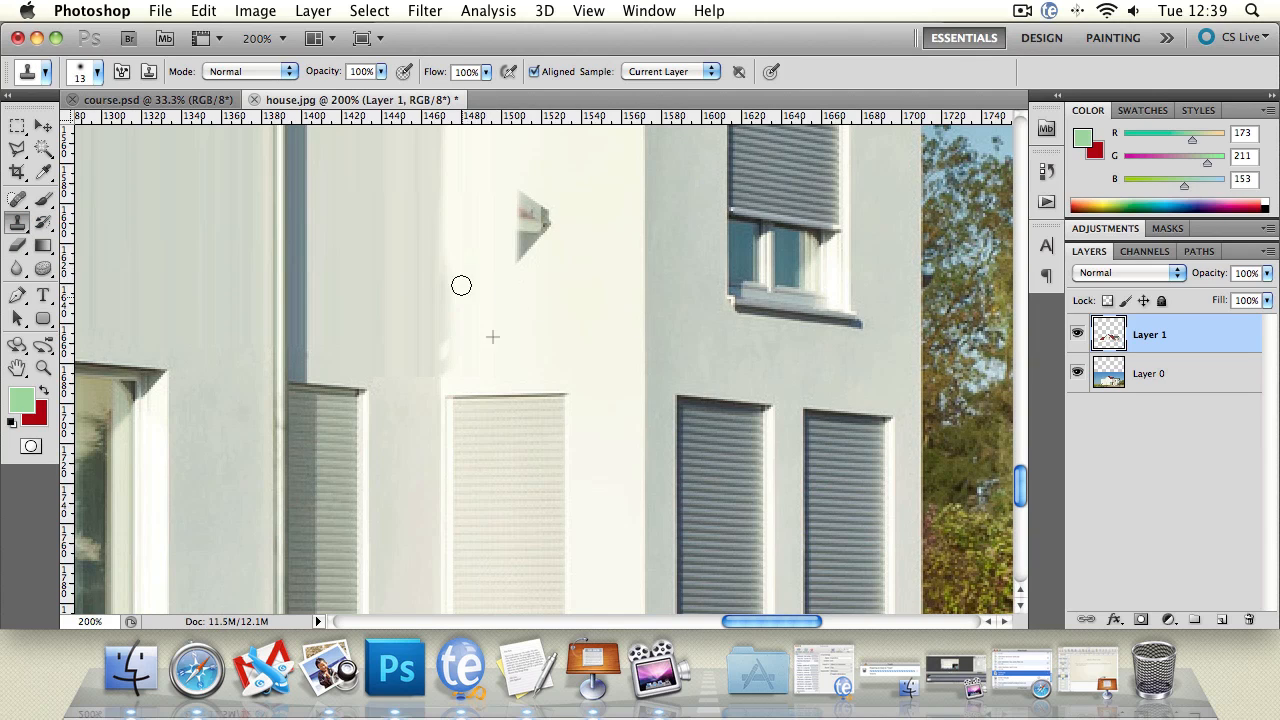
mouse_move(461, 286)
mouse_down()
mouse_move(457, 271)
mouse_move(475, 335)
mouse_move(494, 323)
mouse_move(457, 332)
mouse_up()
drag(428, 255, 417, 215)
Step: Examine the whole house and the small roof remnant left on the sunlit wall above the pale shutter
click(43, 367)
alt+click(414, 311)
alt+click(414, 311)
alt+click(505, 341)
alt+click(505, 341)
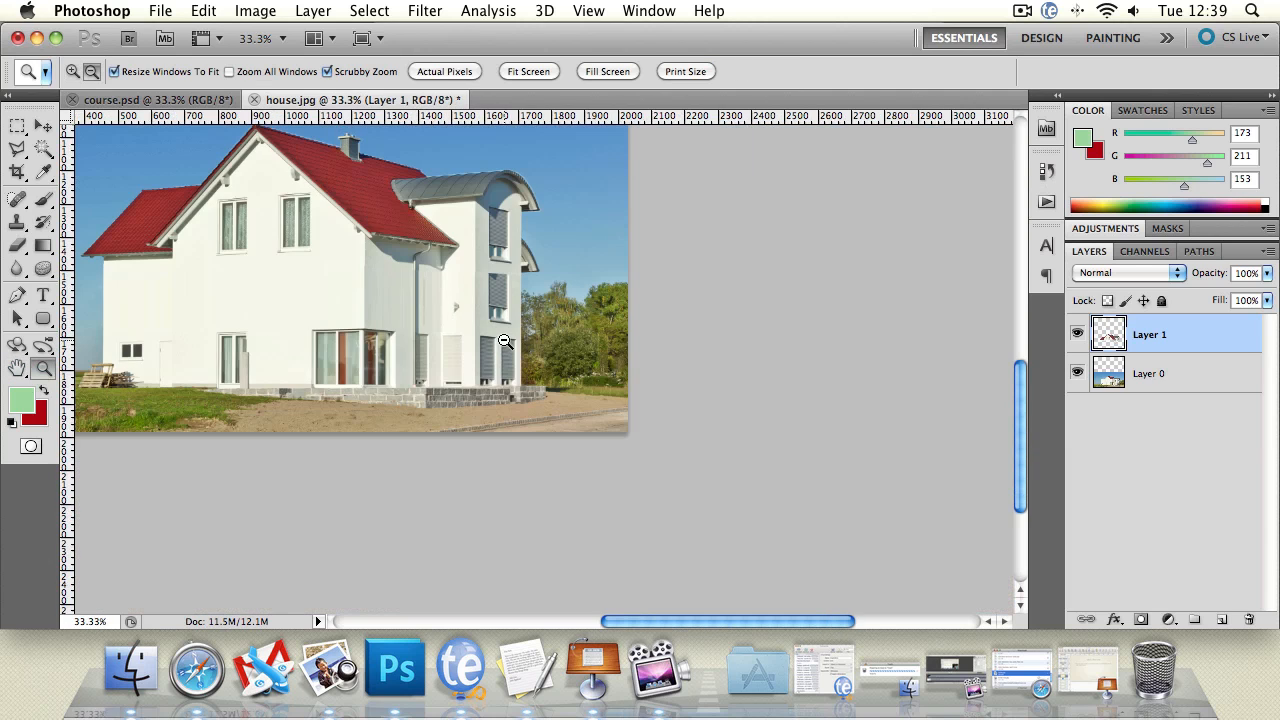
click(458, 308)
click(458, 308)
click(462, 312)
click(464, 318)
click(464, 318)
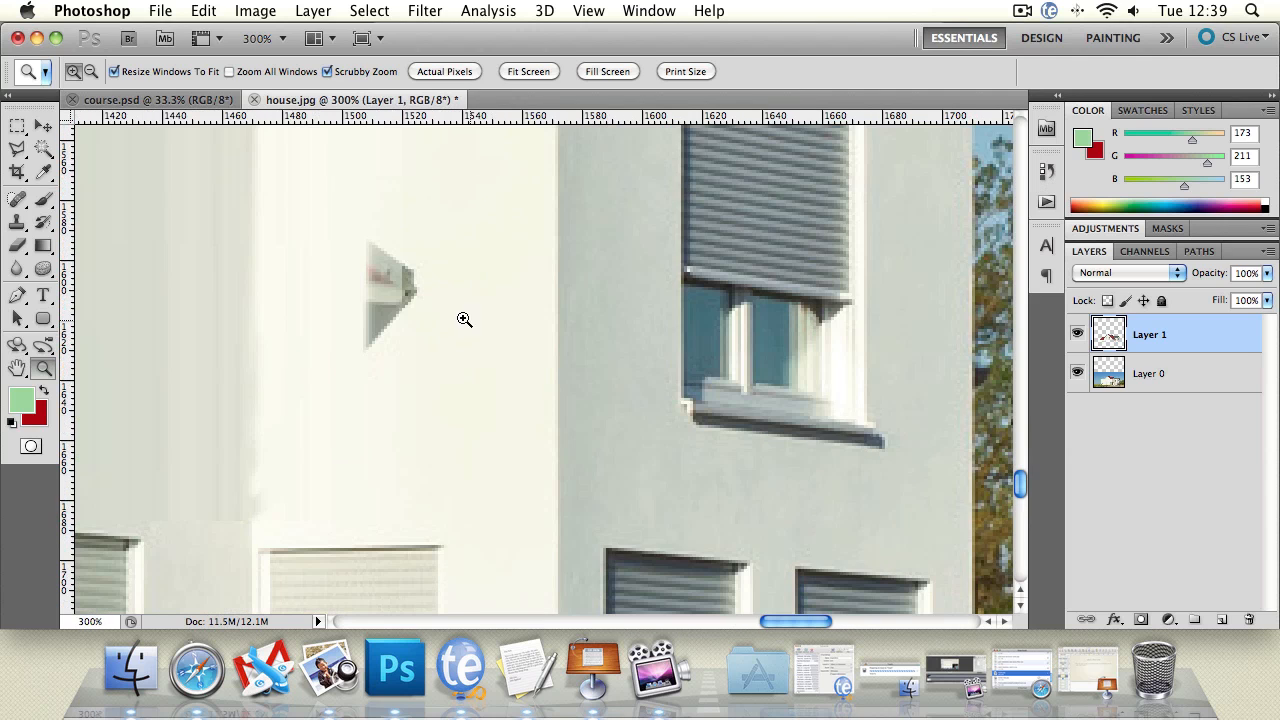
click(371, 301)
alt+click(305, 303)
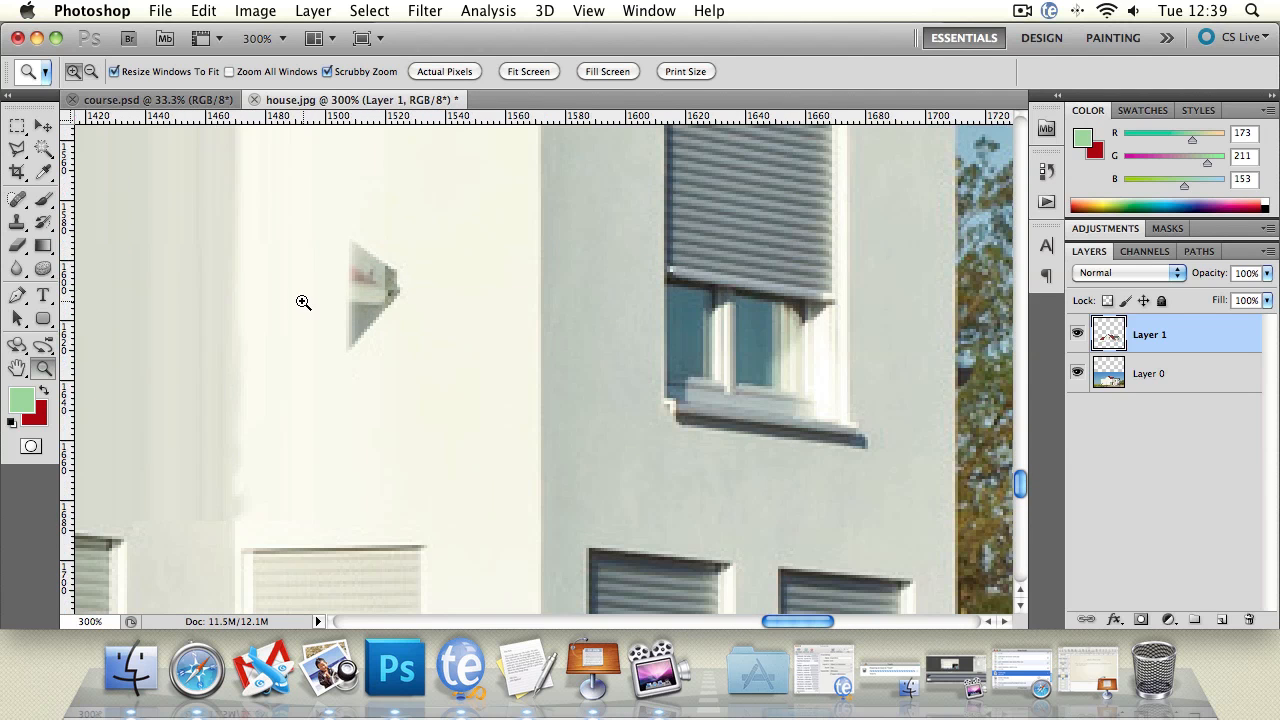
Step: Clone clean wall with the Clone Stamp over the roof remnant on the sunlit wall, working on Layer 1 and Layer 0
click(16, 230)
alt+click(350, 214)
mouse_move(352, 240)
mouse_down()
mouse_move(367, 257)
mouse_move(352, 304)
mouse_move(389, 263)
mouse_move(372, 289)
mouse_move(389, 314)
mouse_move(363, 289)
mouse_move(392, 283)
mouse_move(371, 294)
mouse_up()
alt+click(414, 206)
alt+click(393, 215)
click(1165, 387)
alt+click(440, 340)
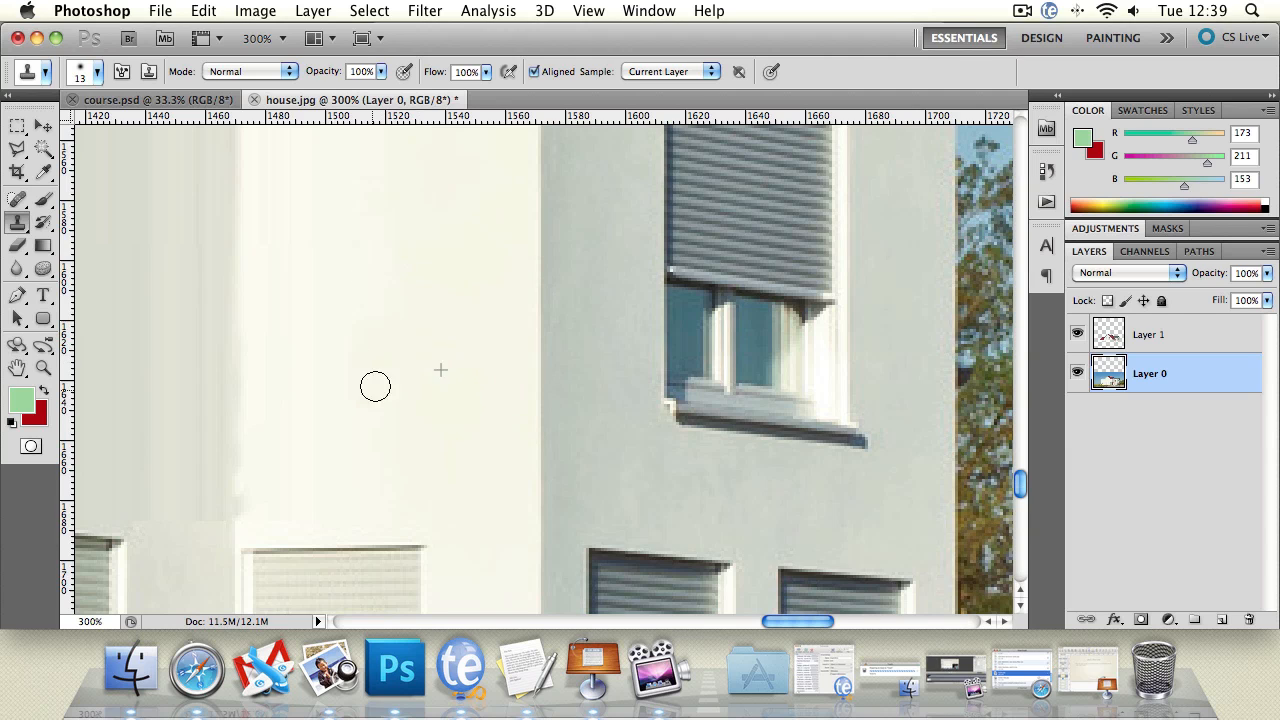
Step: Blur the uneven wall corner above the pale ground-floor shutter on Layer 0 with the Blur tool at 100% strength
click(17, 368)
drag(245, 378, 348, 263)
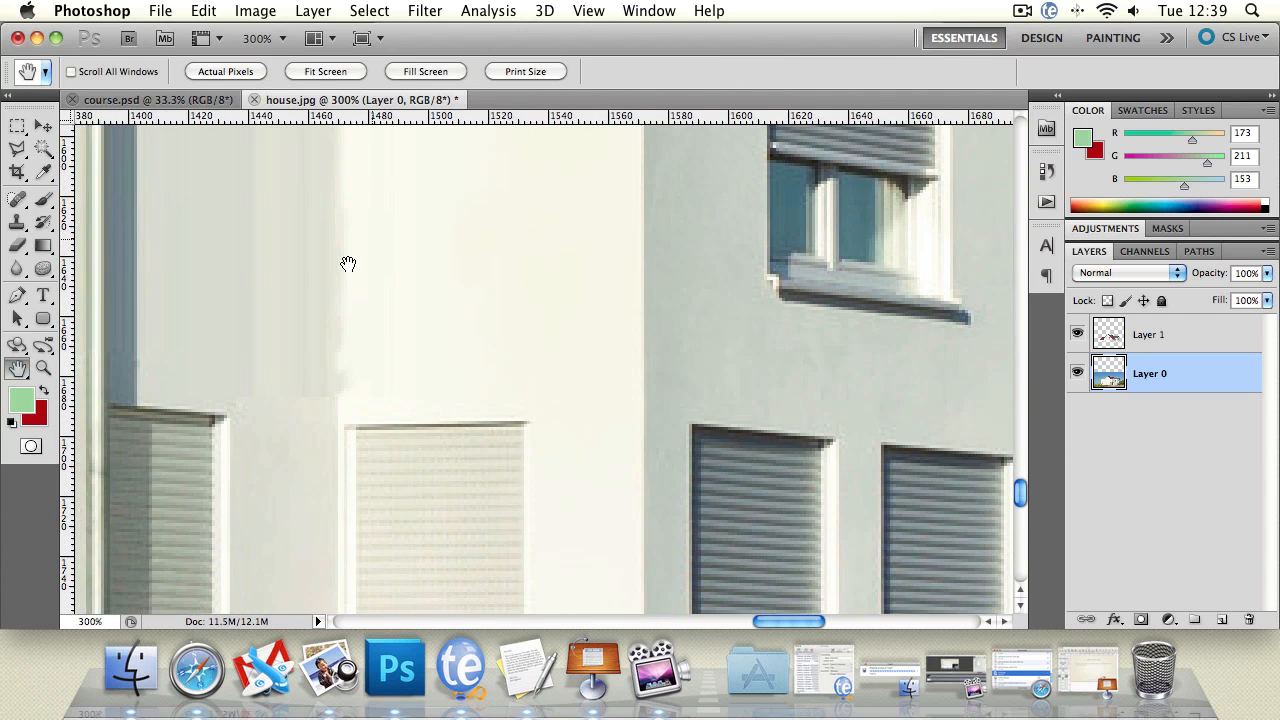
drag(302, 337, 405, 333)
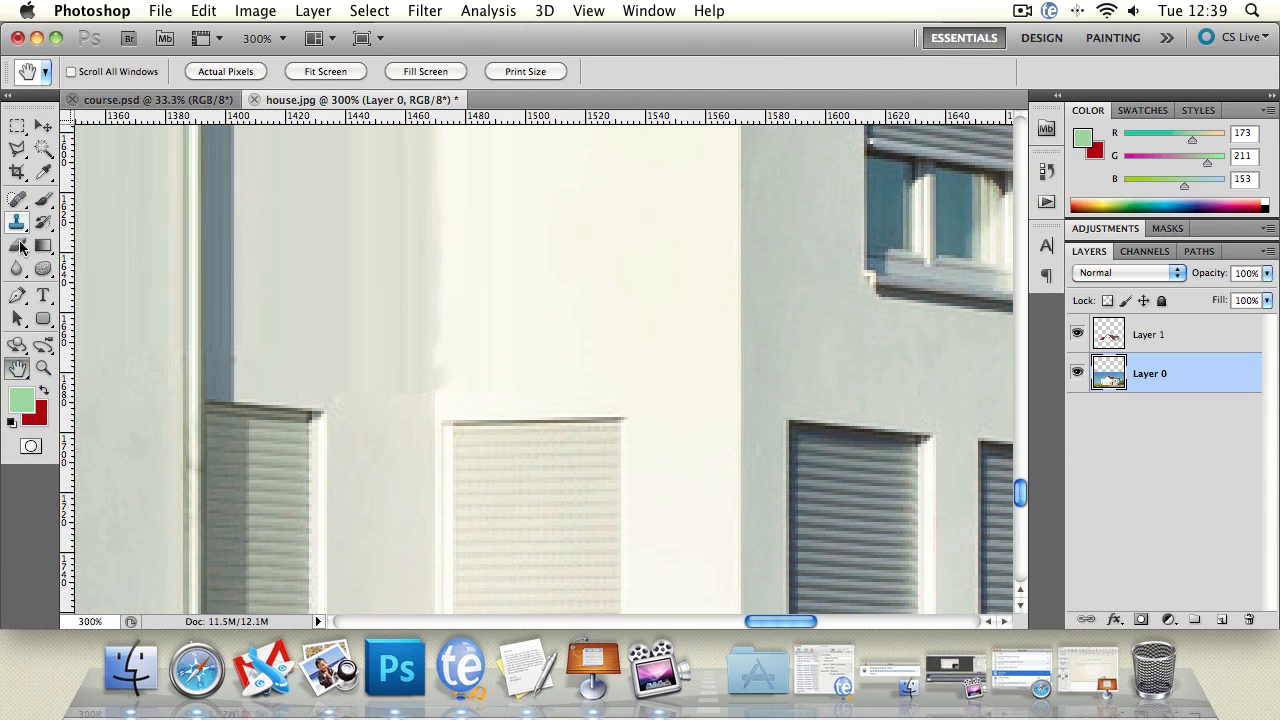
click(17, 268)
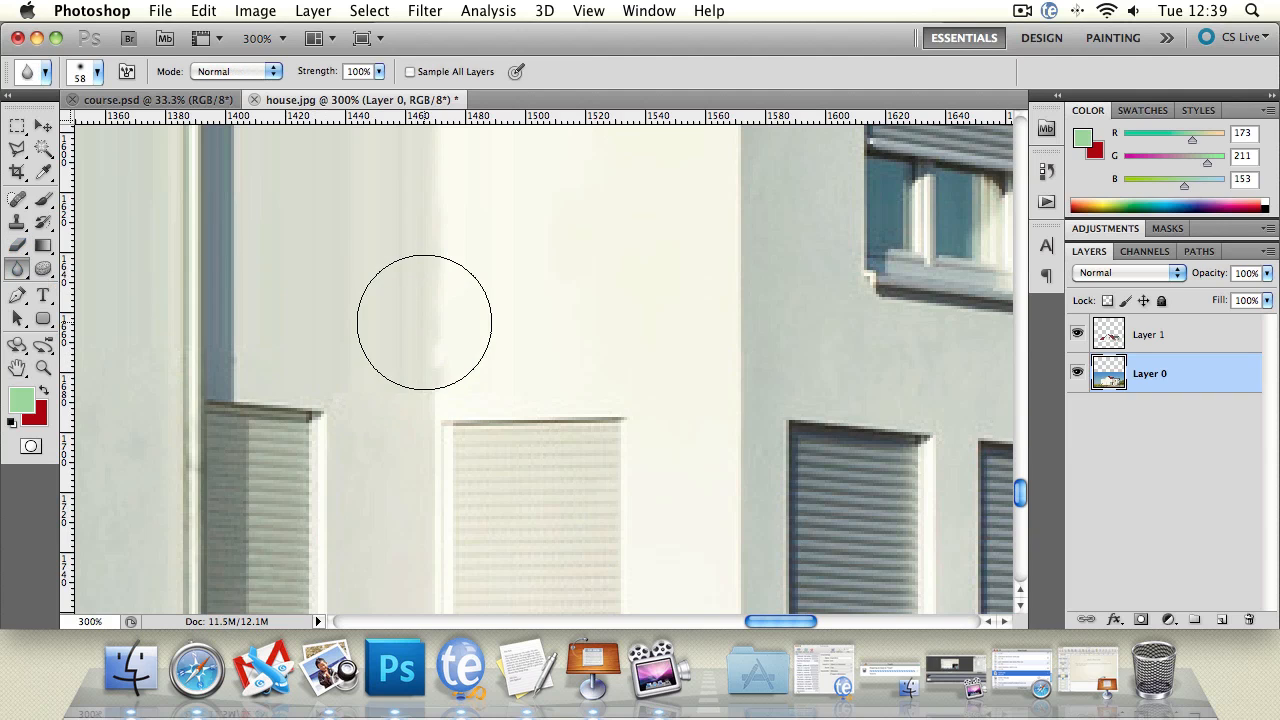
mouse_move(424, 322)
mouse_down()
mouse_move(422, 360)
mouse_move(416, 299)
mouse_move(418, 363)
mouse_move(430, 330)
mouse_up()
Step: Smudge the rough shading along the wall corner above the pale shutter at 50% strength, on Layer 0 and on Layer 1
drag(17, 268, 85, 304)
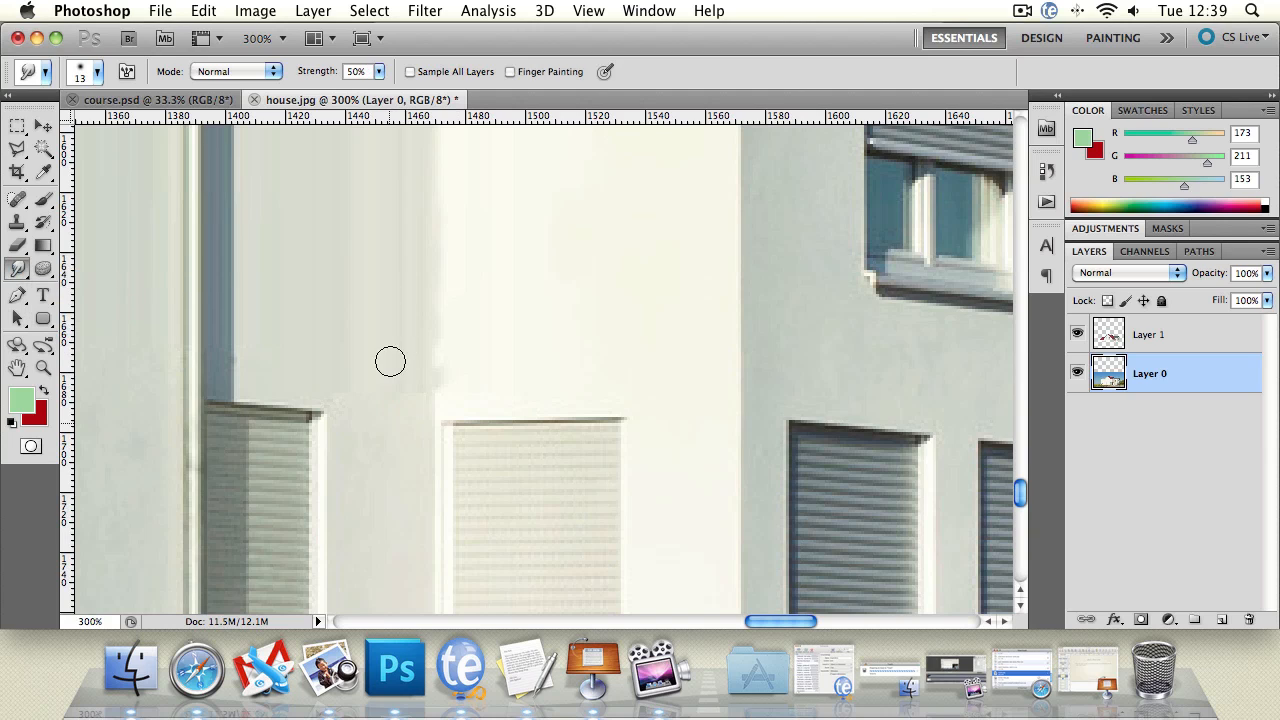
drag(390, 361, 403, 375)
click(1146, 338)
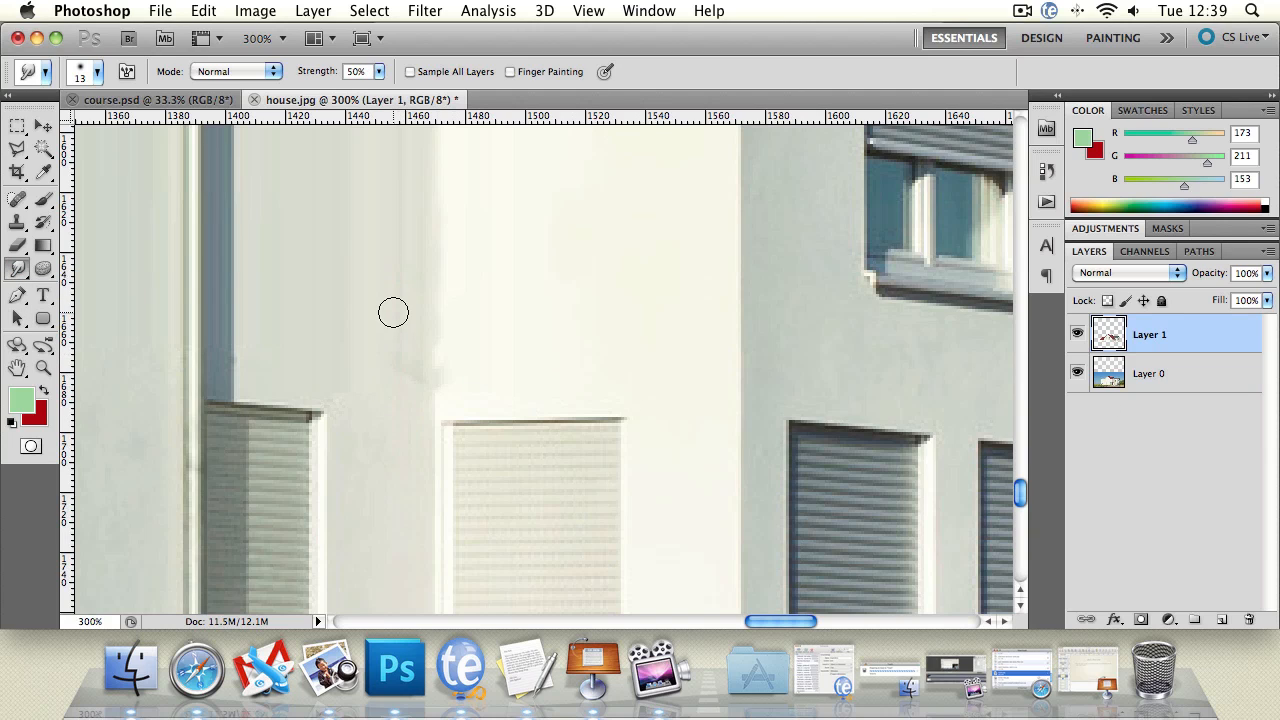
drag(430, 300, 434, 374)
drag(437, 299, 444, 382)
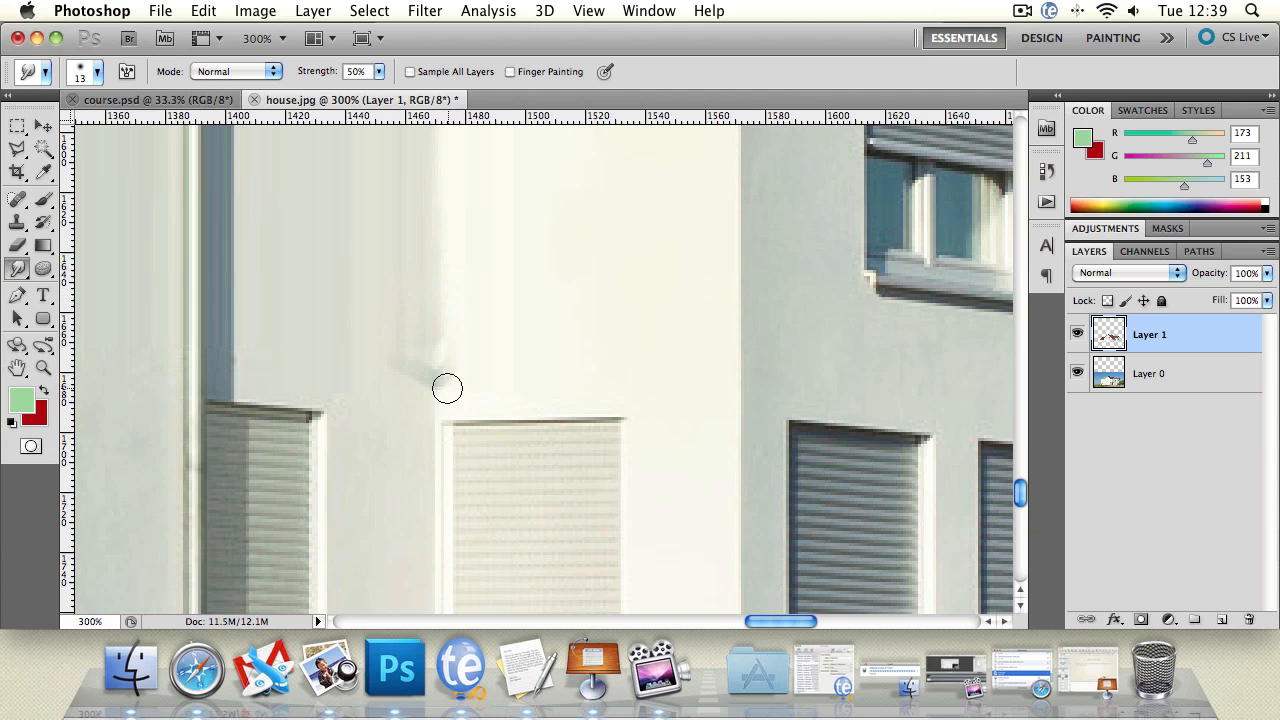
alt+click(339, 329)
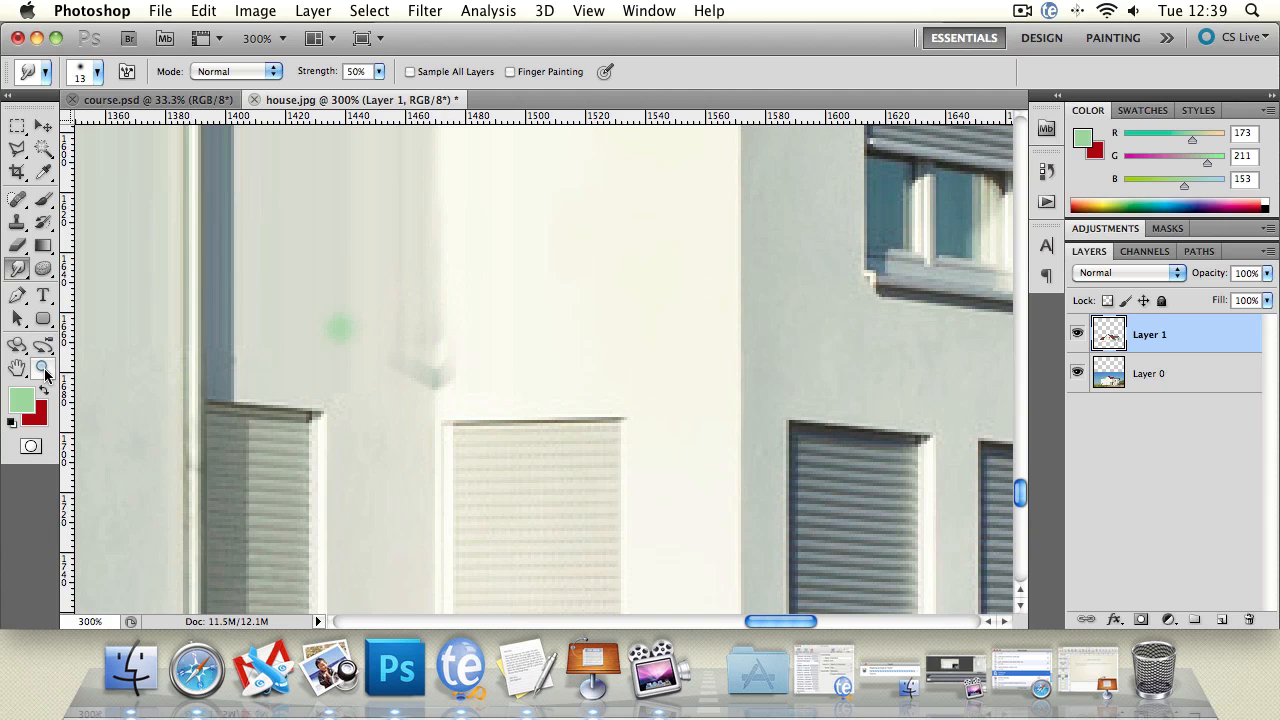
Step: Examine the smudged wall corner and the whole house, toggling Layer 1's visibility to compare the layers
click(43, 369)
alt+click(451, 371)
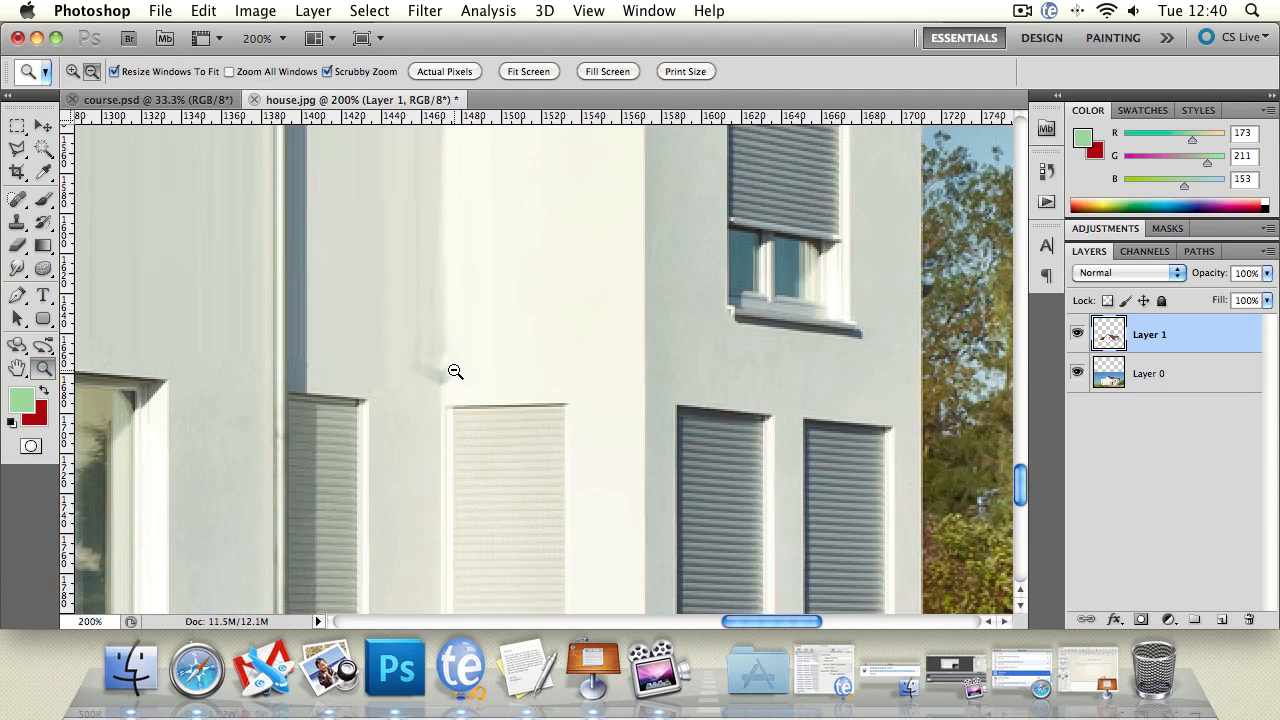
alt+click(491, 380)
alt+click(491, 380)
alt+click(424, 387)
click(431, 354)
click(431, 354)
click(416, 338)
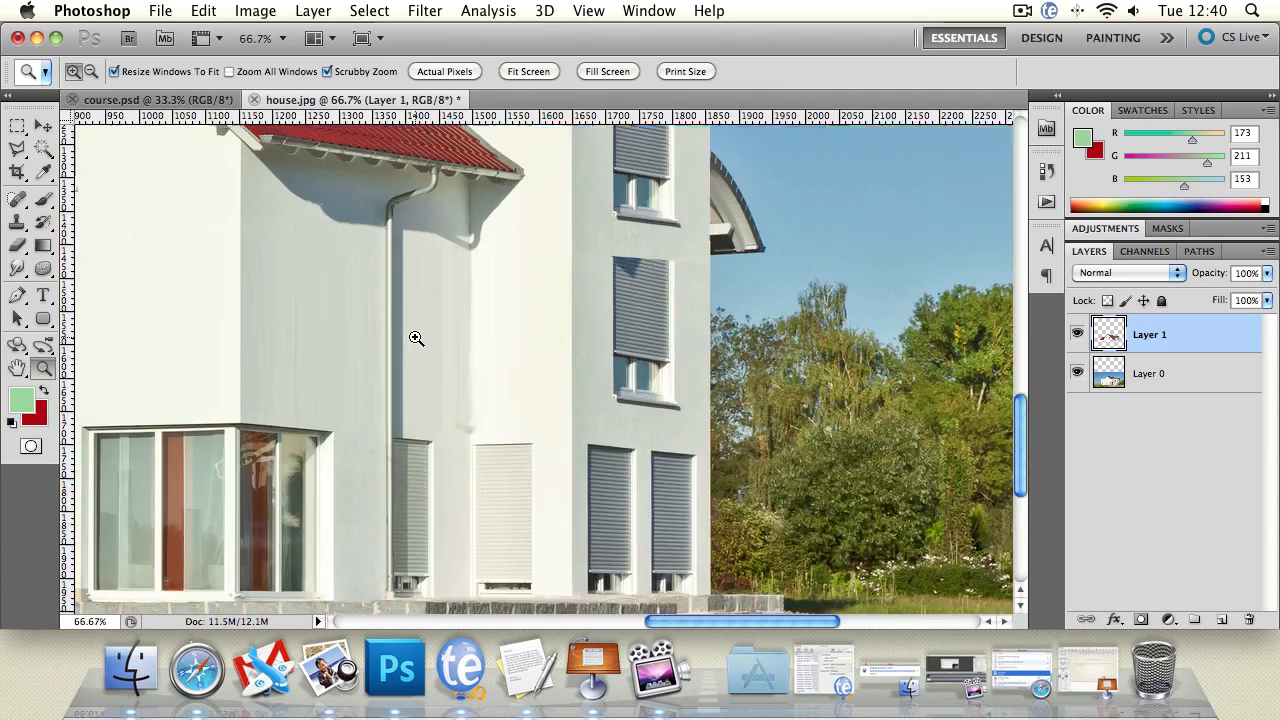
click(416, 338)
alt+click(416, 338)
alt+click(416, 338)
alt+click(416, 338)
alt+click(437, 360)
alt+click(437, 360)
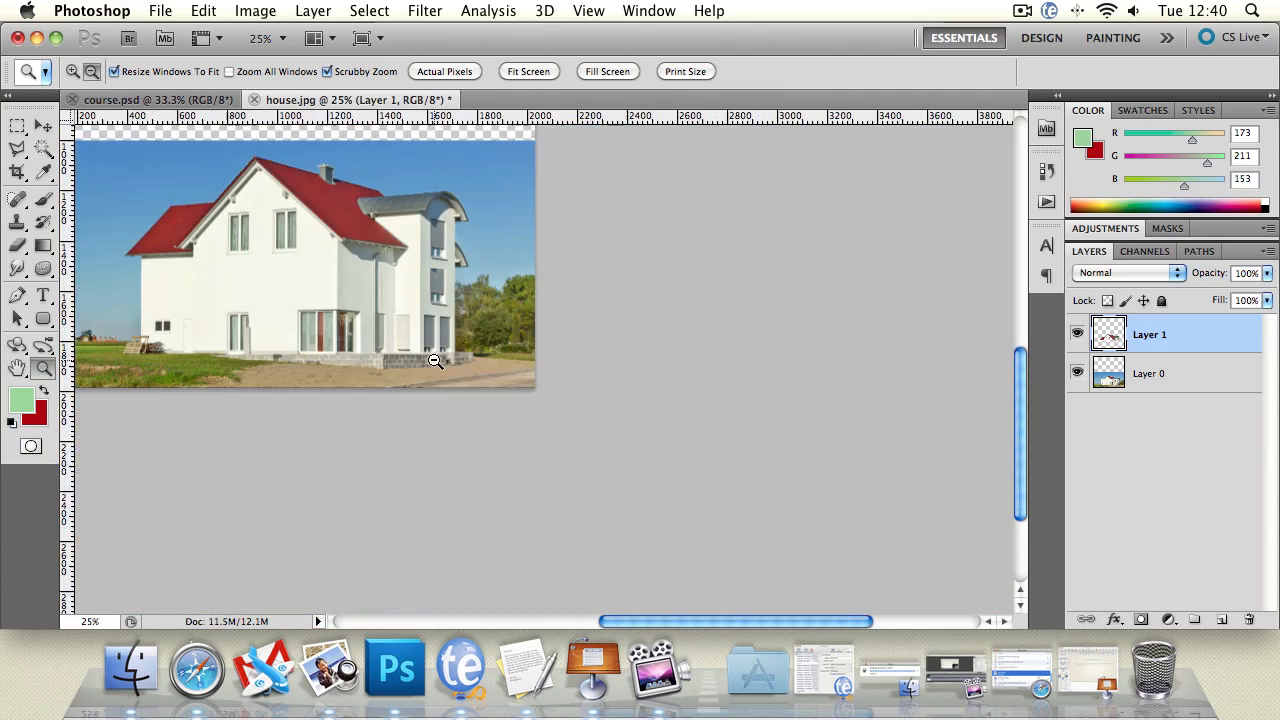
click(394, 306)
click(368, 294)
click(368, 294)
click(364, 278)
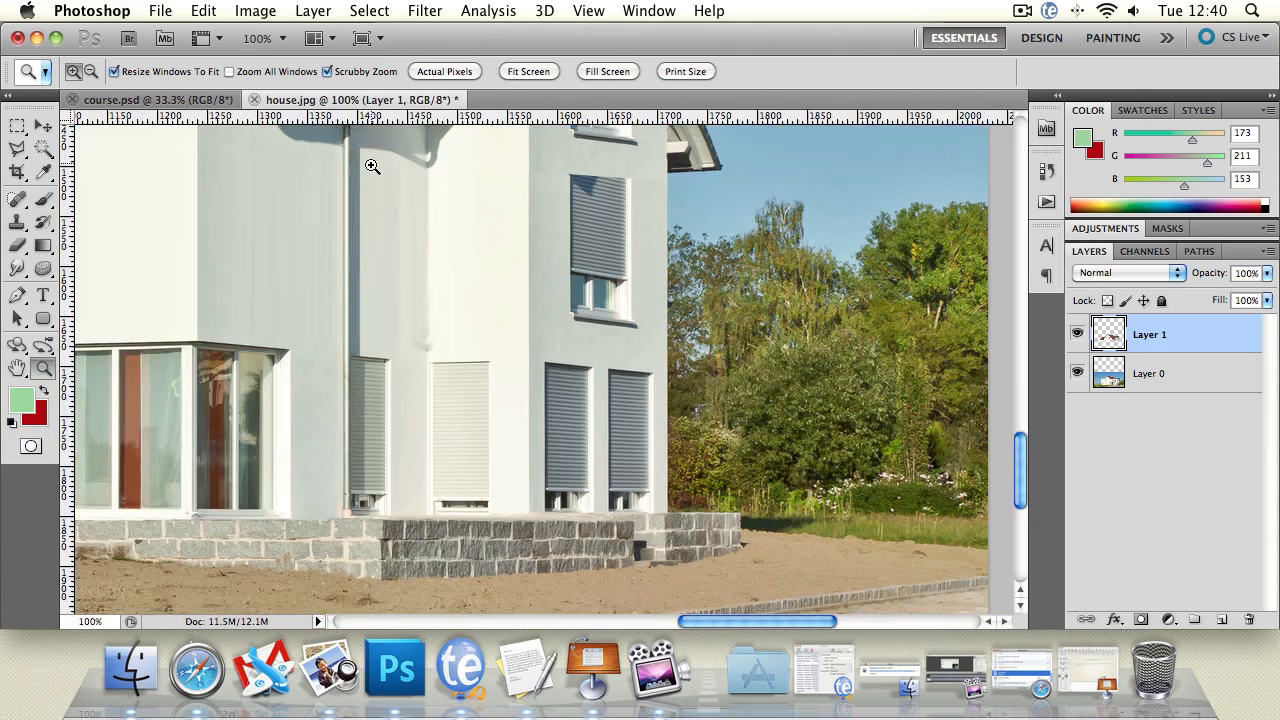
click(17, 368)
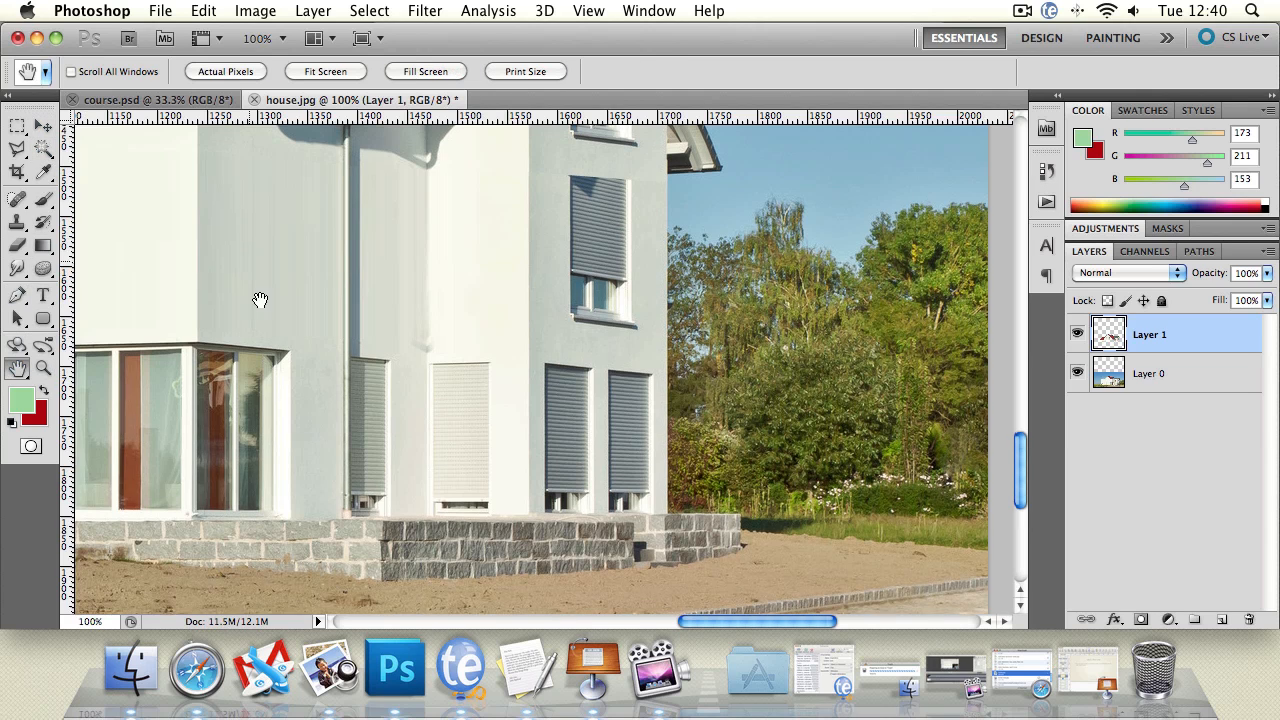
drag(257, 300, 298, 371)
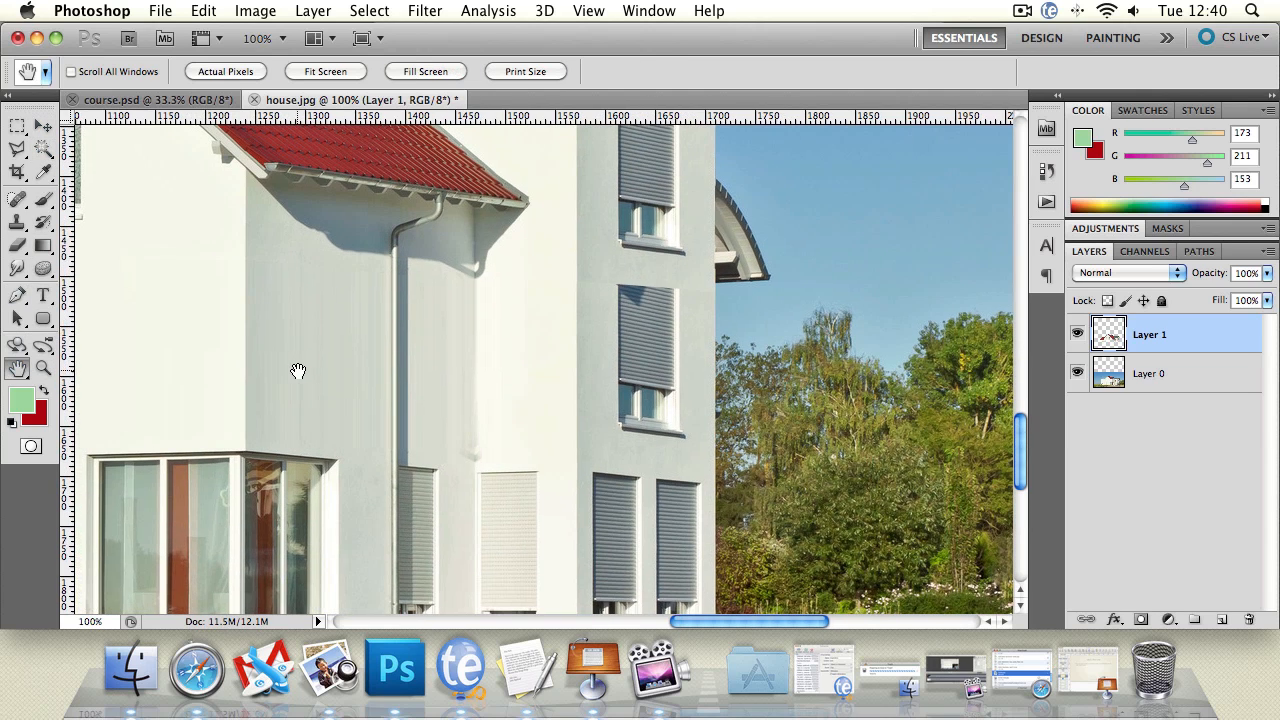
click(1077, 335)
click(1077, 335)
Step: Try to soften the streaky shaded wall beside the downpipe on Layer 0 with the Blur tool
click(1160, 375)
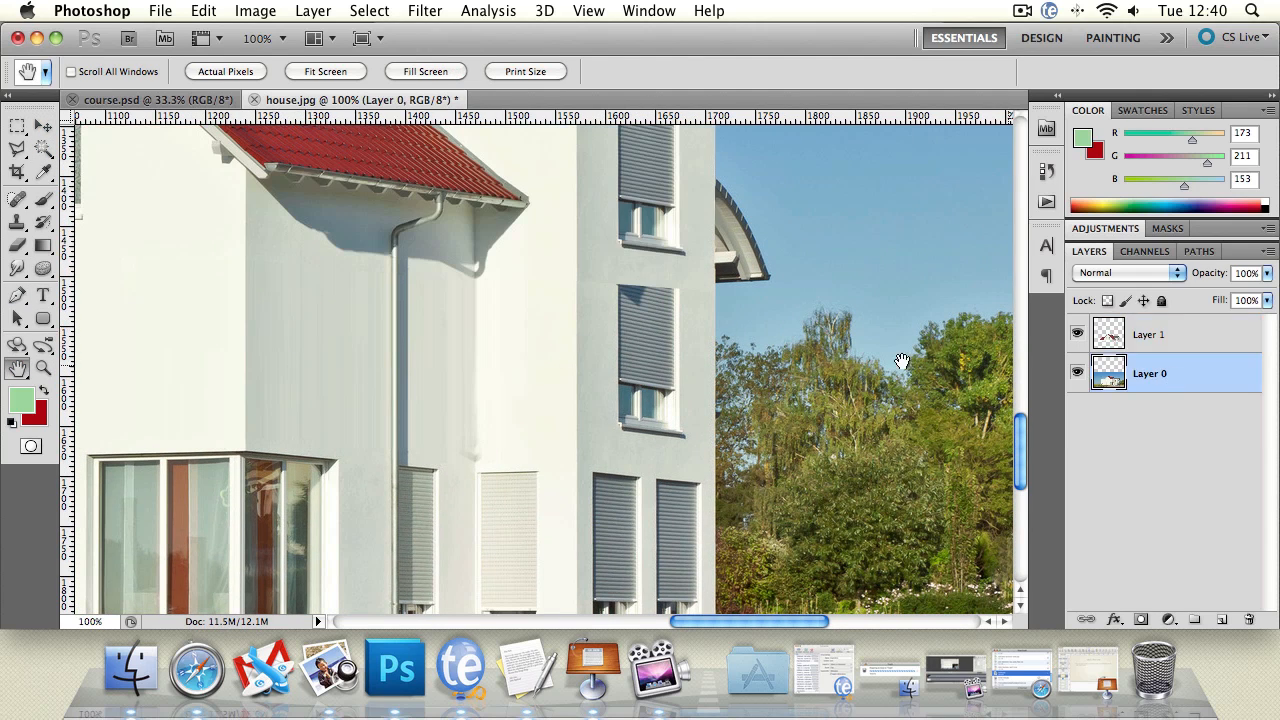
click(17, 268)
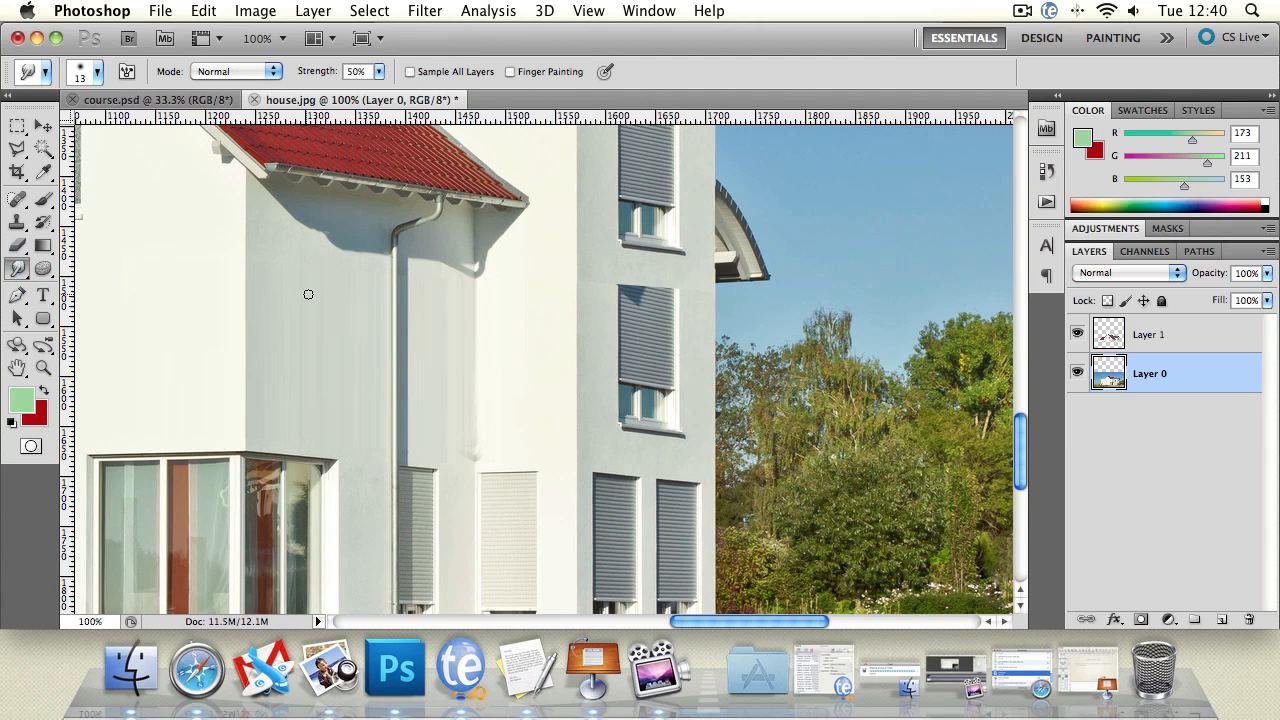
click(16, 246)
click(18, 269)
click(80, 267)
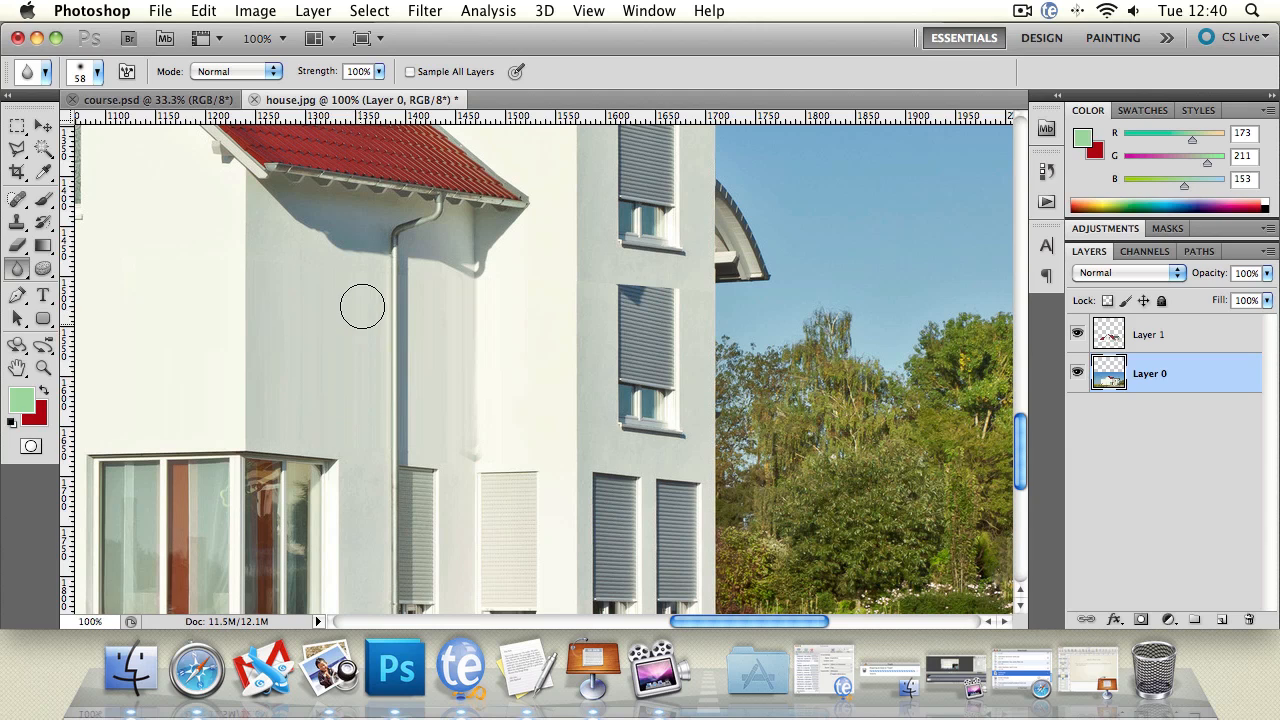
click(379, 72)
click(647, 79)
Step: On Layer 1, clone clean wall with the Clone Stamp over the thin red streak beside the downpipe
click(43, 368)
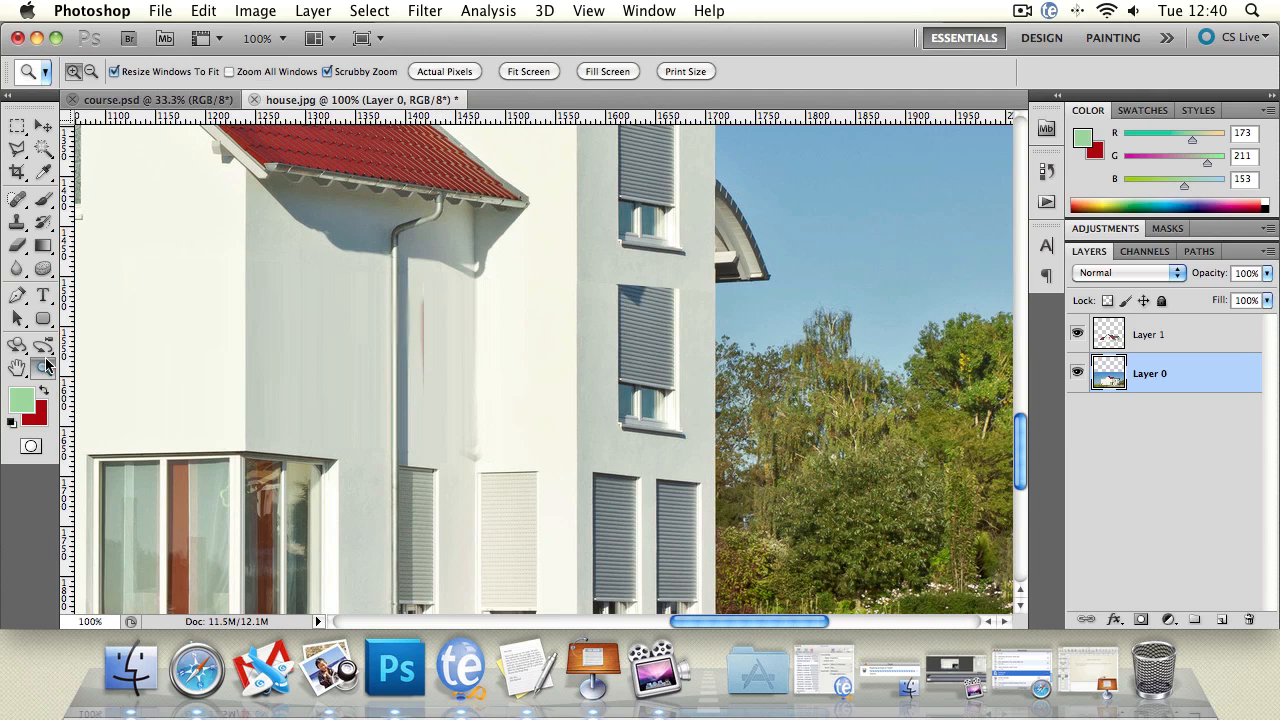
click(416, 342)
click(425, 352)
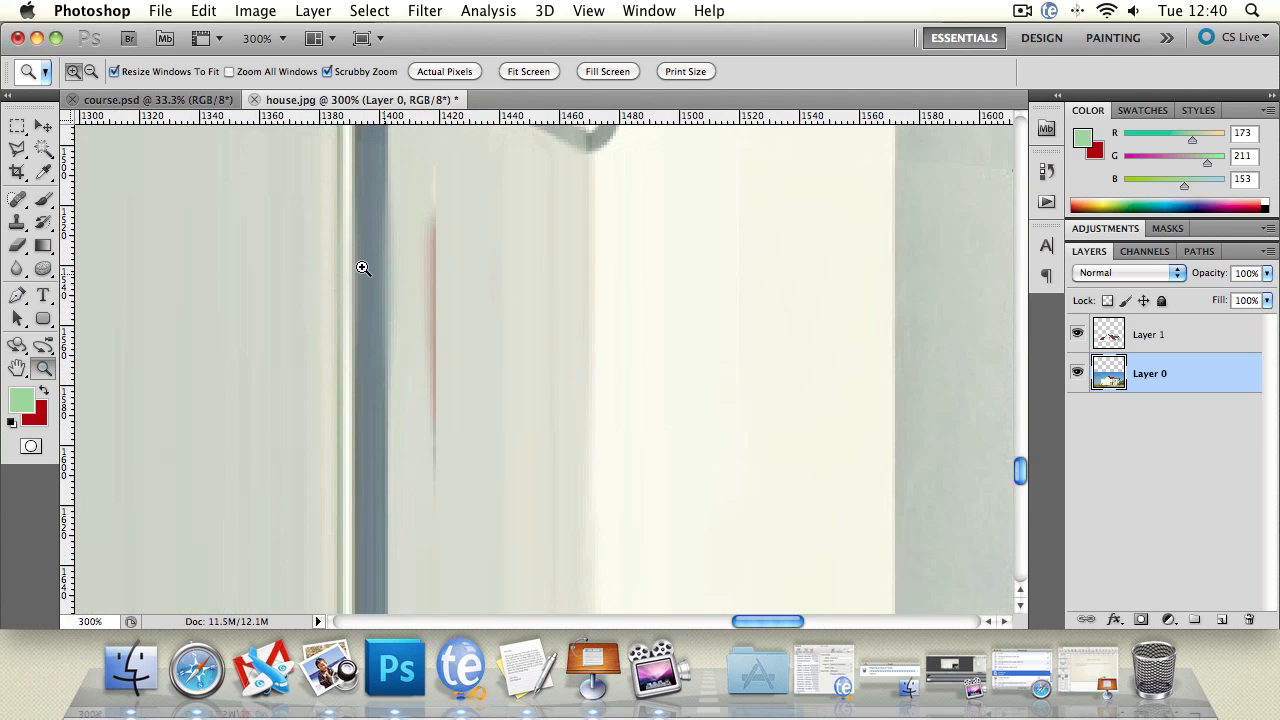
click(1219, 340)
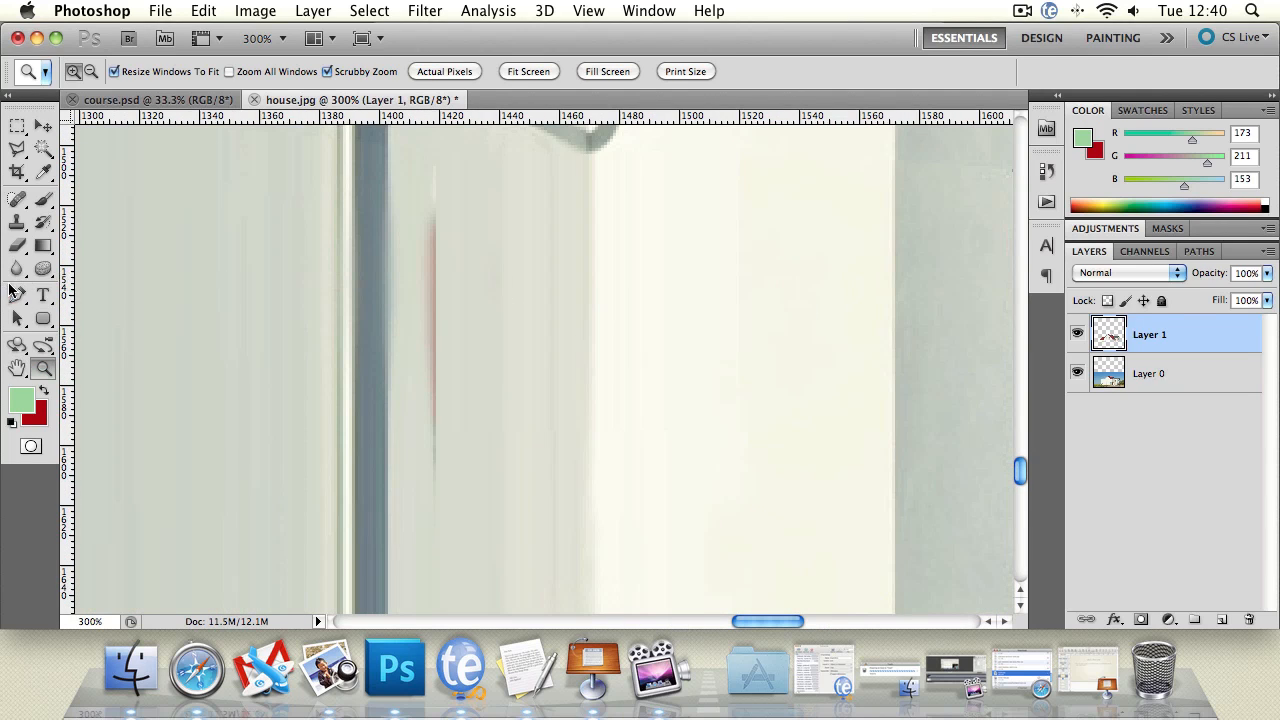
click(17, 222)
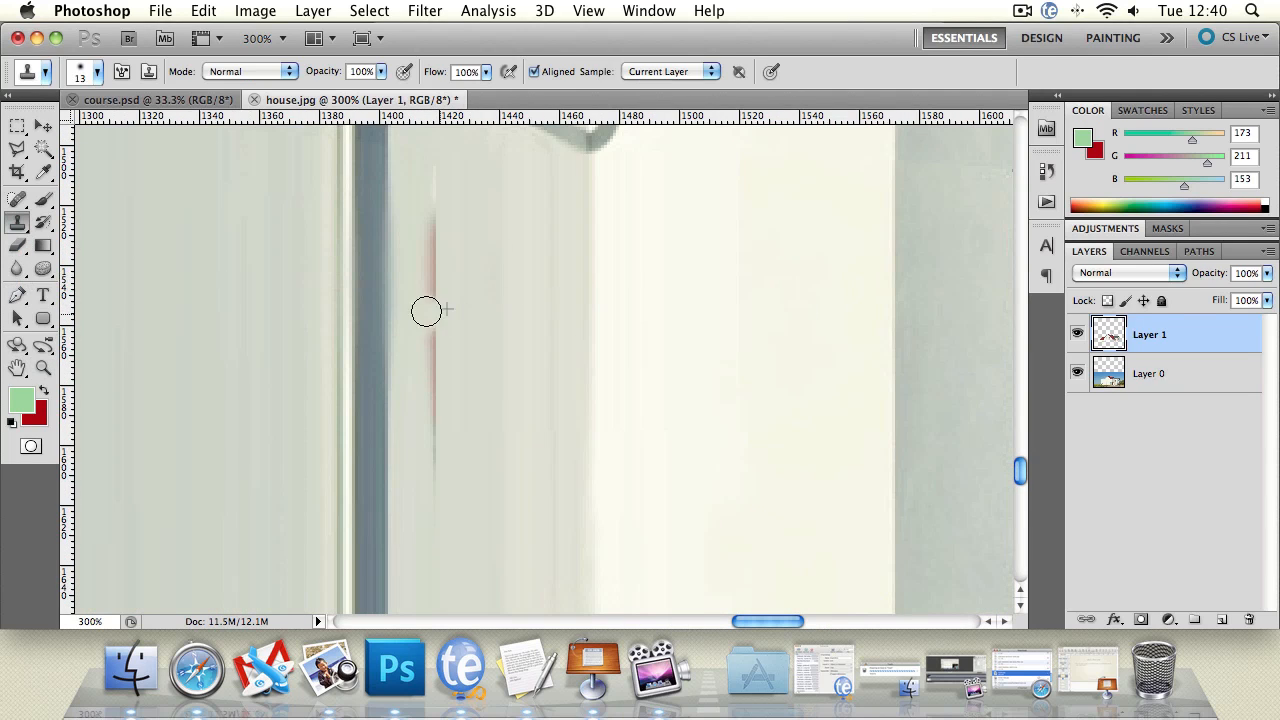
alt+click(489, 274)
drag(430, 302, 452, 236)
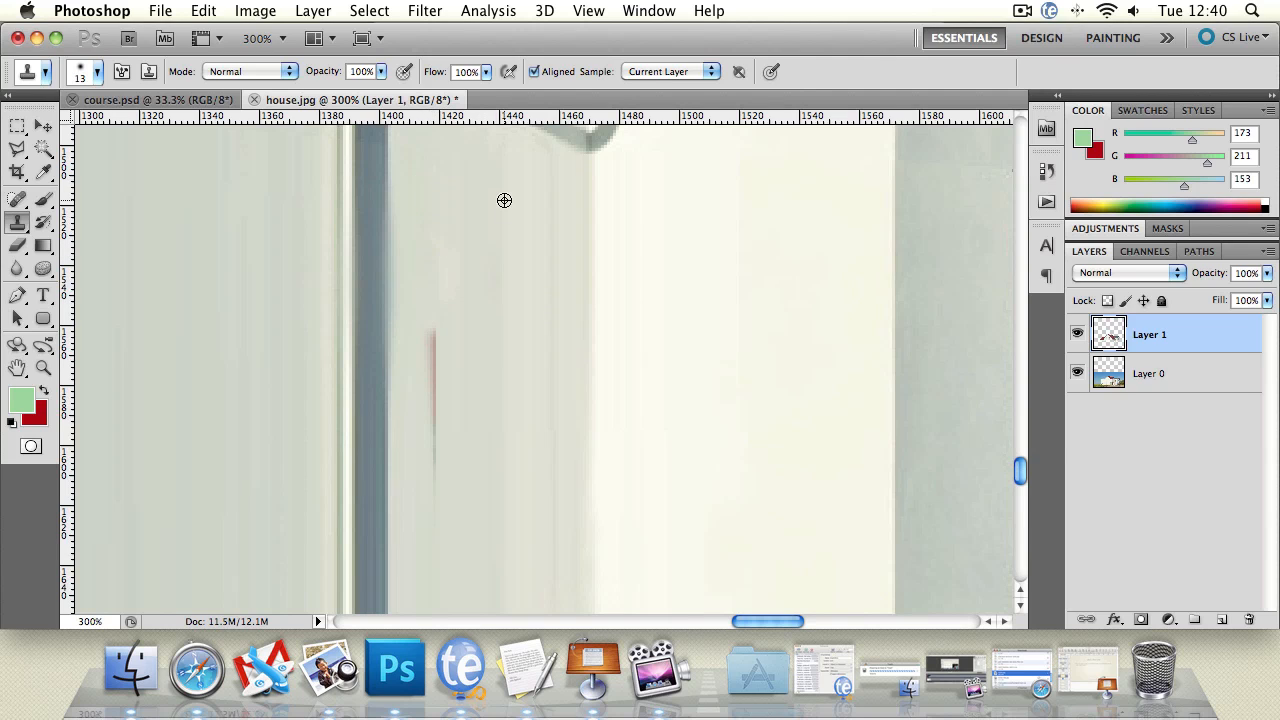
drag(441, 296, 436, 394)
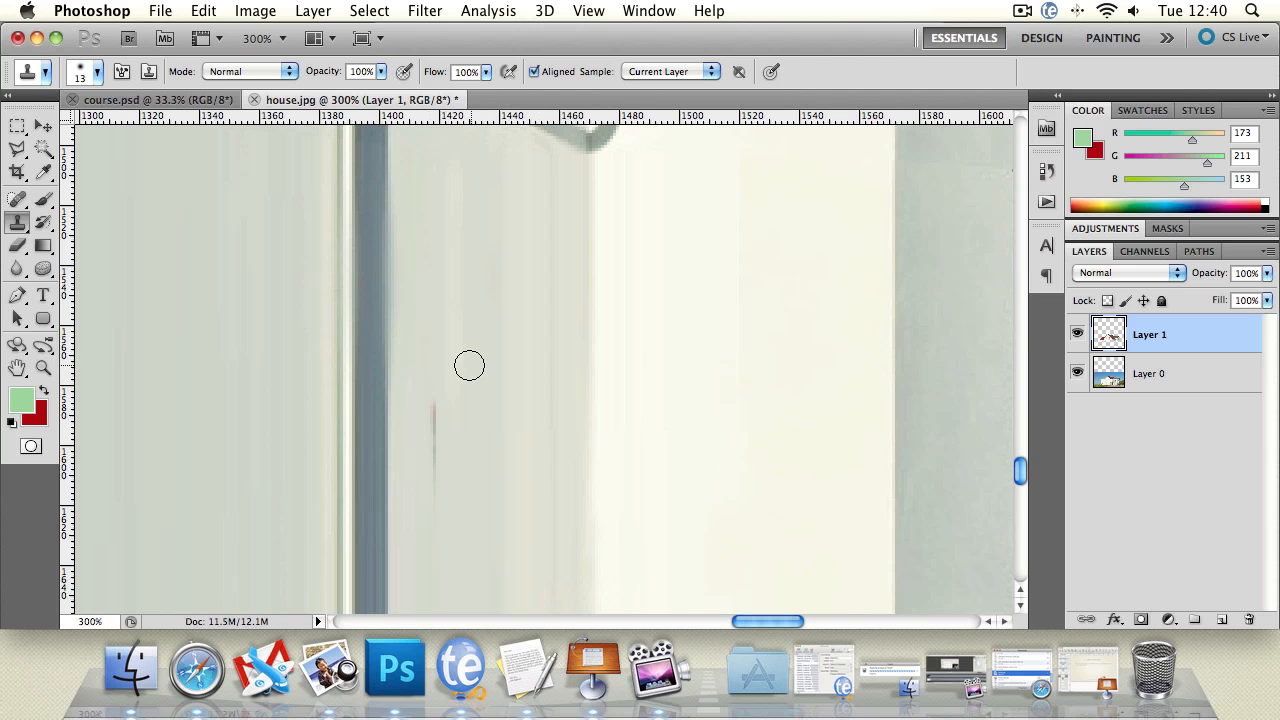
drag(440, 363, 431, 457)
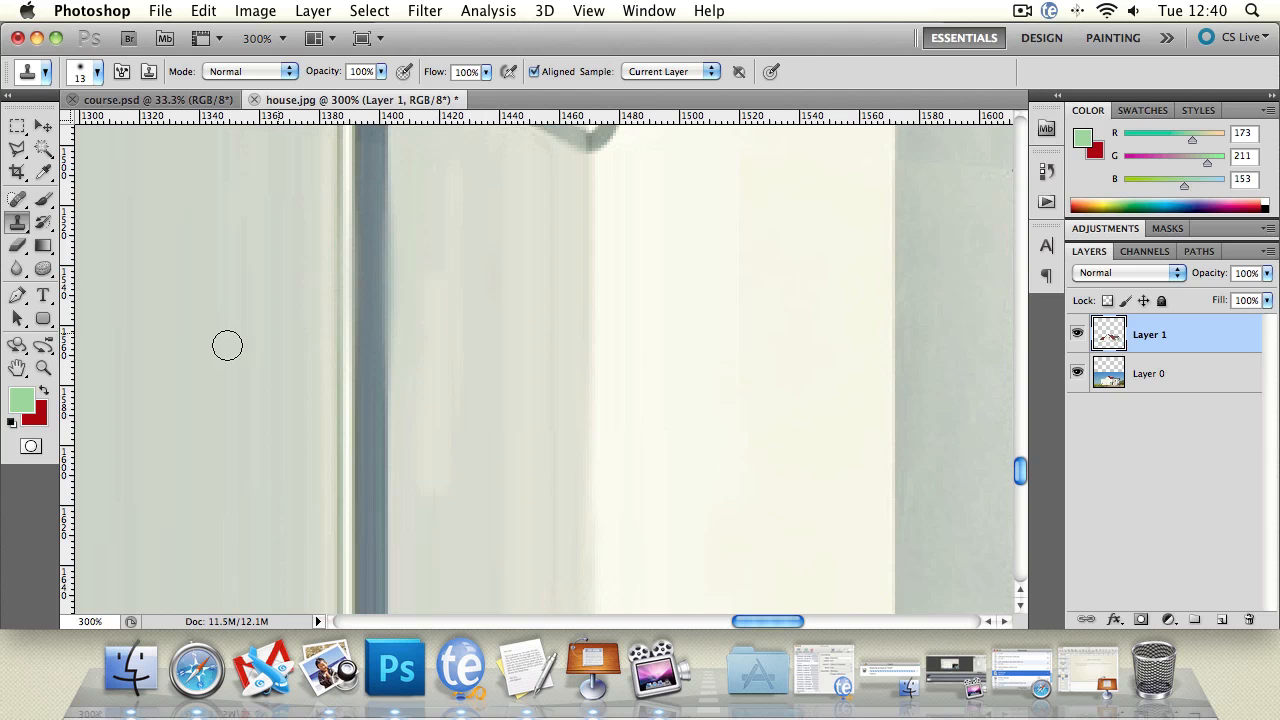
Step: Clone clean wall over the dark smudge at the corner above the pale shutter and undo the last dab
click(42, 369)
alt+click(362, 370)
alt+click(362, 370)
alt+click(362, 370)
click(398, 387)
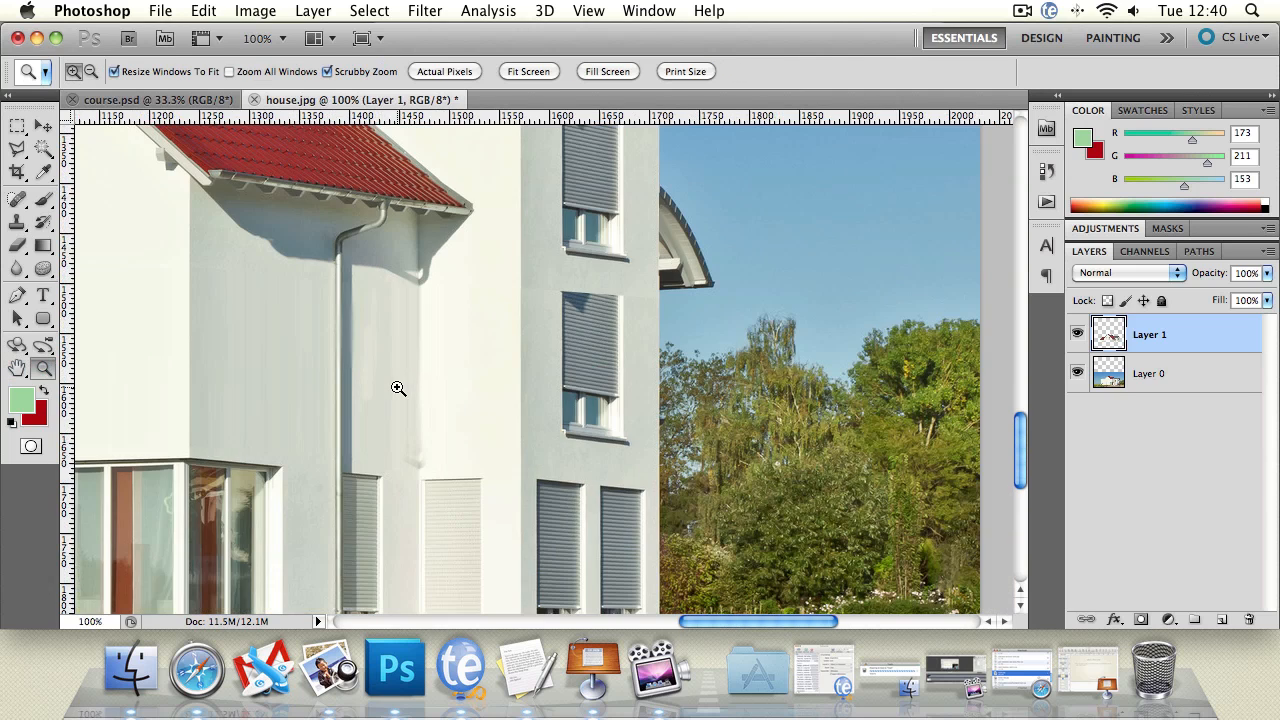
click(17, 222)
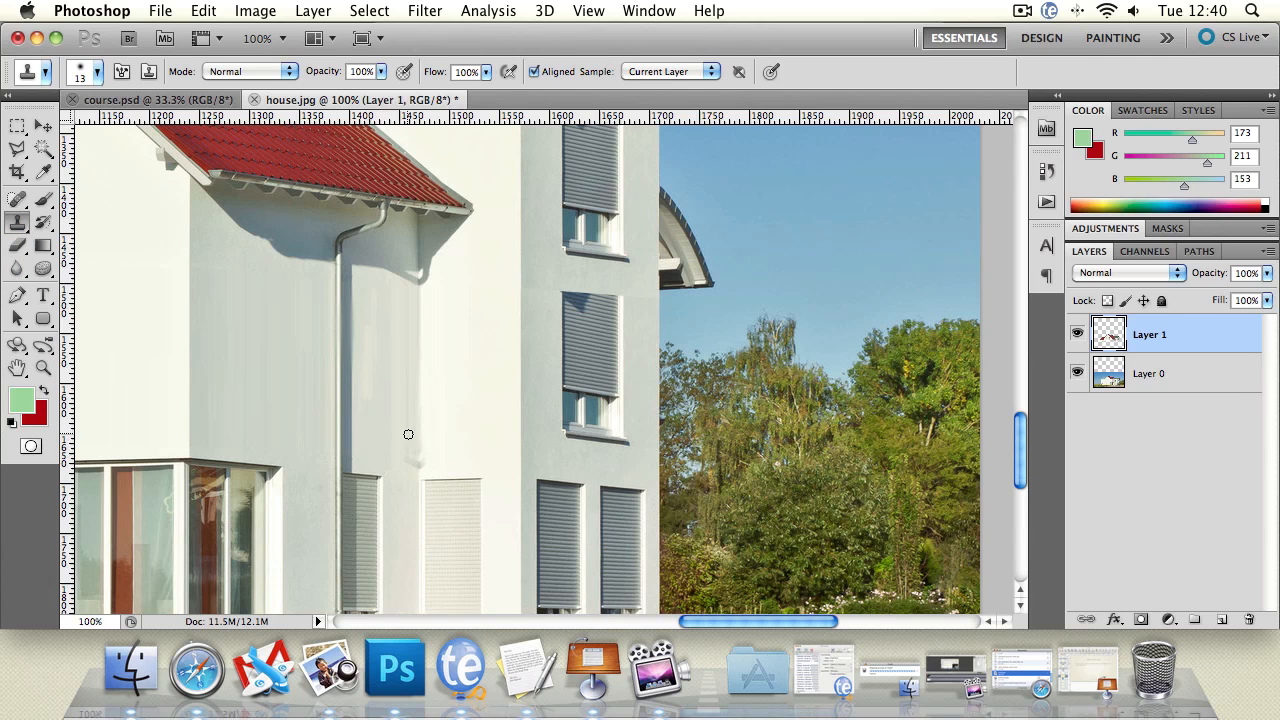
click(413, 464)
mouse_move(414, 444)
mouse_down()
mouse_move(414, 472)
mouse_move(448, 454)
mouse_up()
alt+click(475, 413)
click(427, 450)
key(super+z)
Step: Blur the shaded wall between the downpipe and the corner on Layer 1 and check the result from further away
click(17, 268)
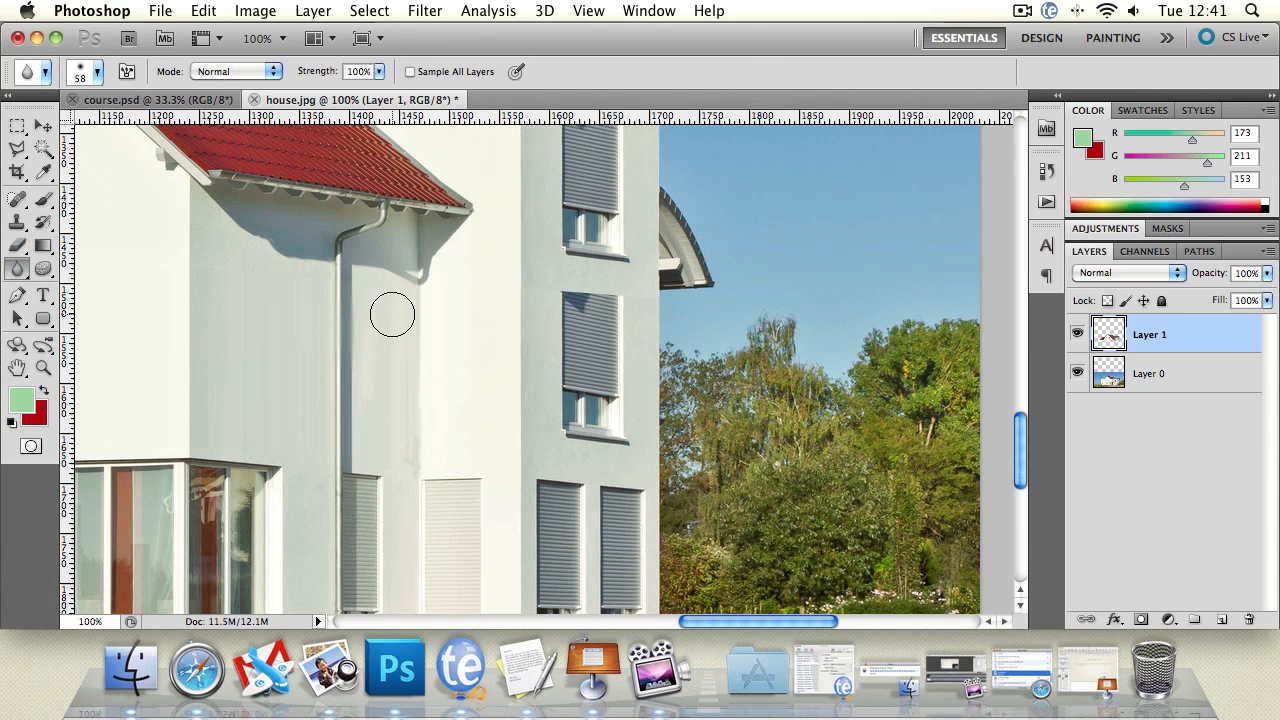
mouse_move(394, 314)
mouse_down()
mouse_move(394, 435)
mouse_move(410, 463)
mouse_move(423, 438)
mouse_move(408, 444)
mouse_move(415, 453)
mouse_move(406, 373)
mouse_move(433, 235)
mouse_move(382, 338)
mouse_up()
click(43, 367)
alt+click(275, 360)
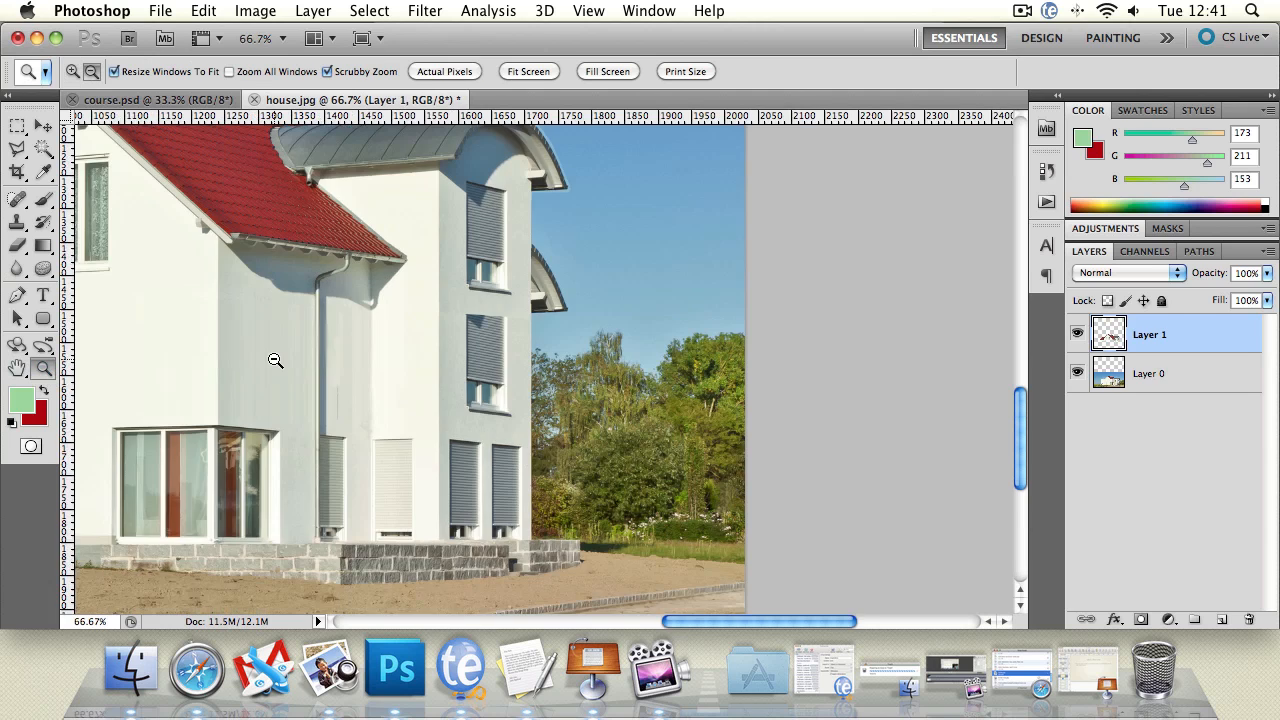
alt+click(275, 360)
Step: Clone clean wall with the Clone Stamp over the thin grey line beside the downpipe, above the ground-floor shutter
click(314, 377)
click(314, 377)
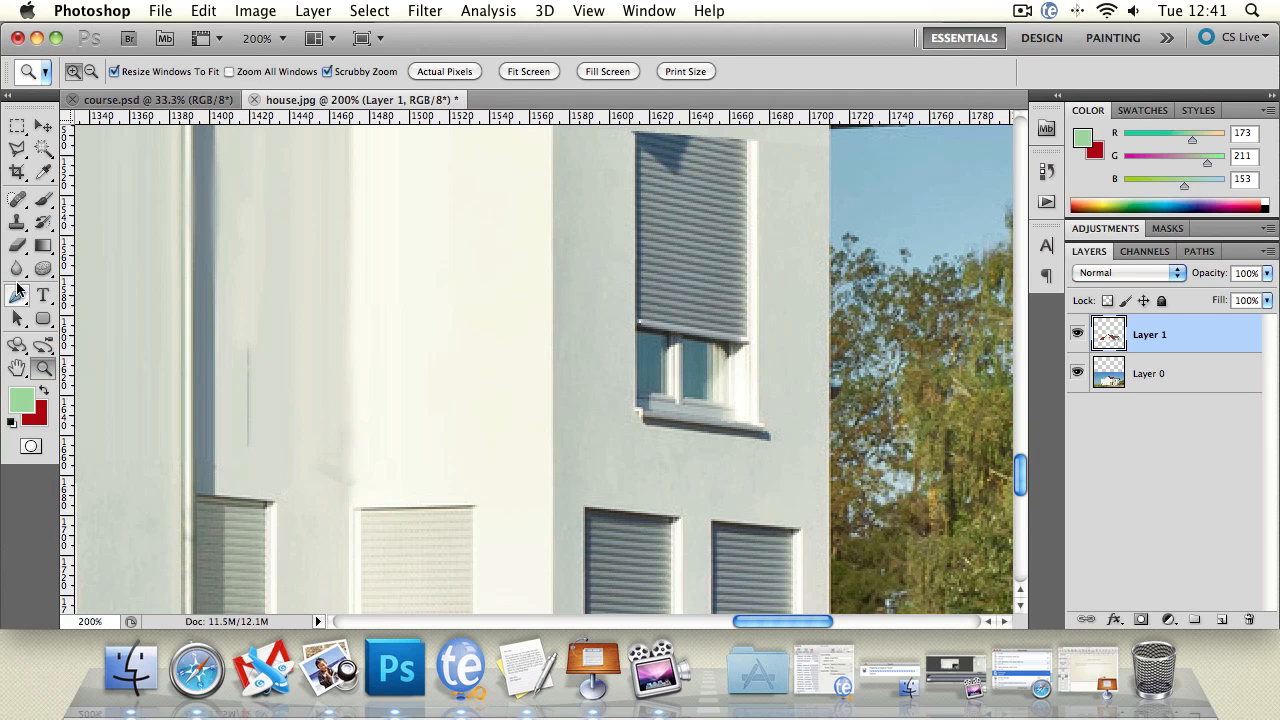
click(17, 223)
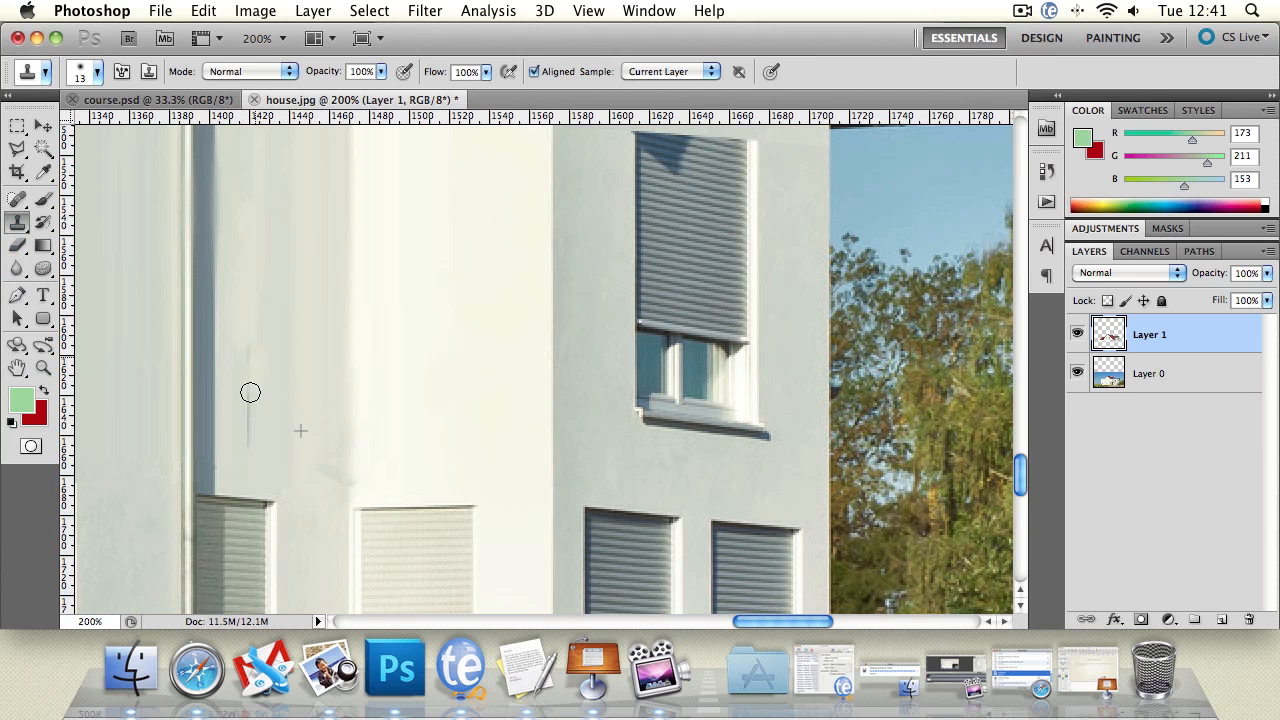
drag(250, 392, 243, 346)
Step: Examine the retouched walls and the overall appearance of the taller house
click(43, 367)
alt+click(340, 377)
alt+click(340, 377)
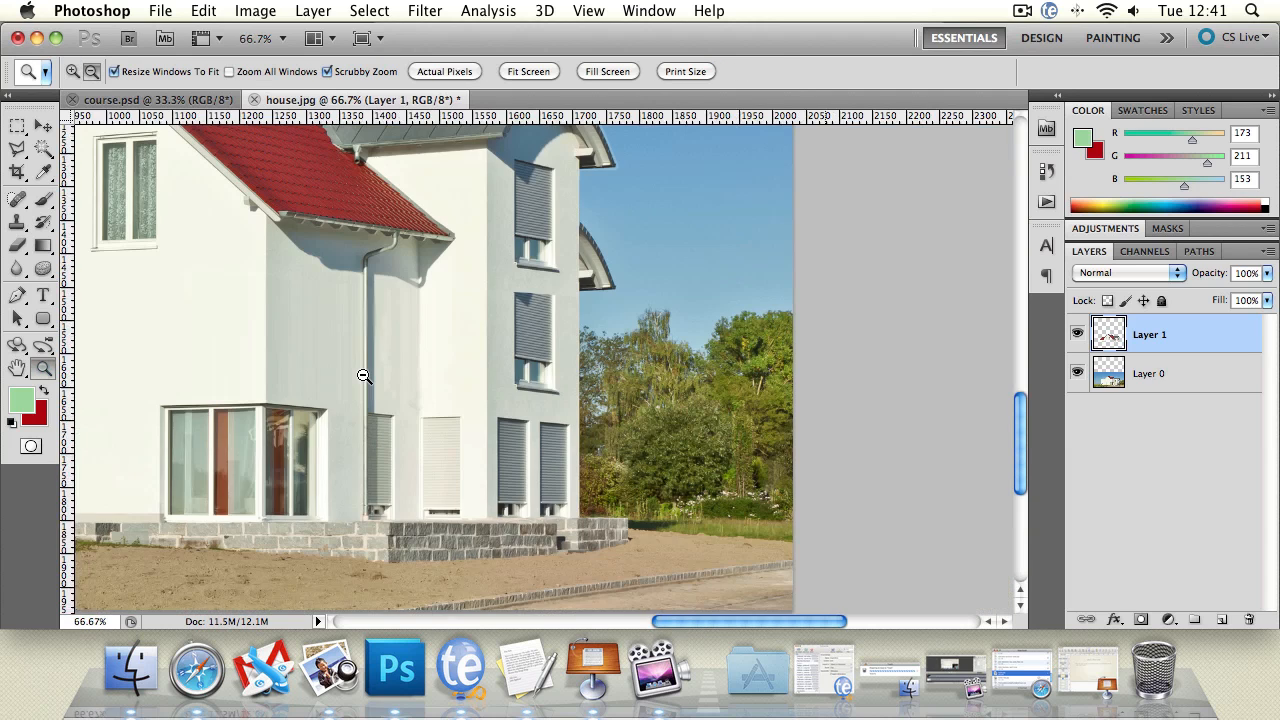
alt+click(300, 380)
alt+click(297, 380)
alt+click(275, 378)
click(292, 328)
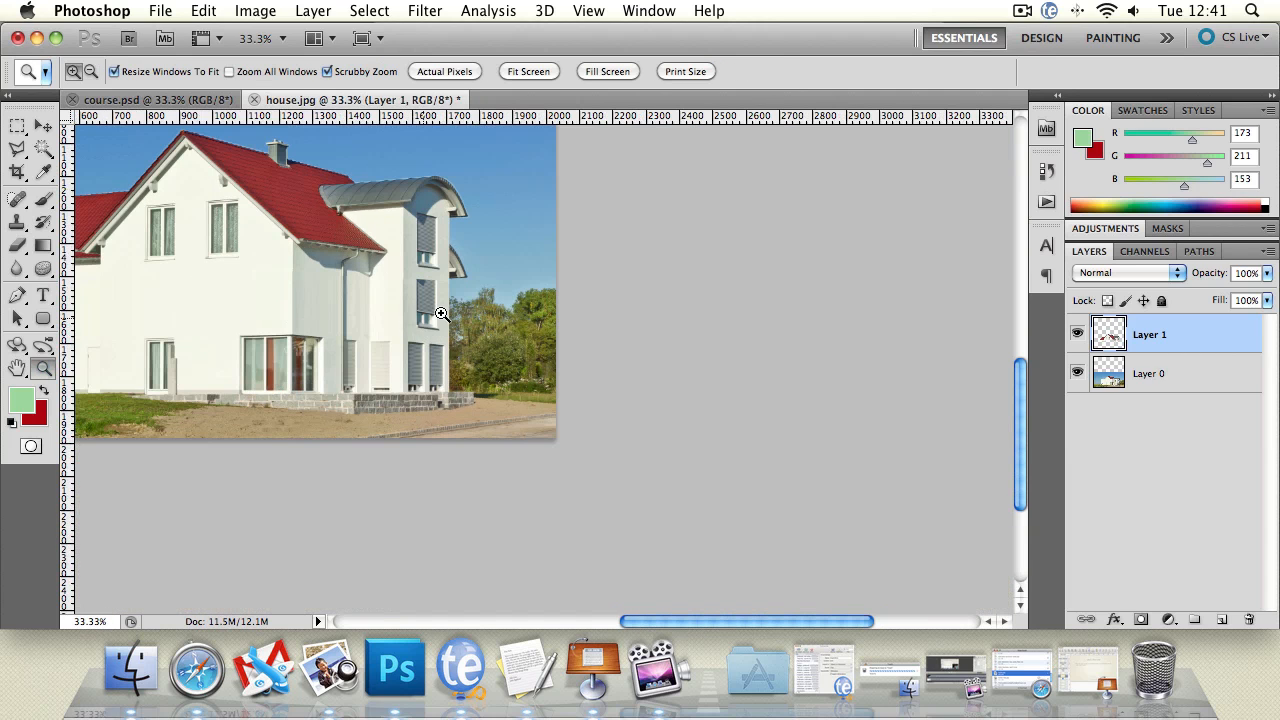
drag(239, 284, 409, 381)
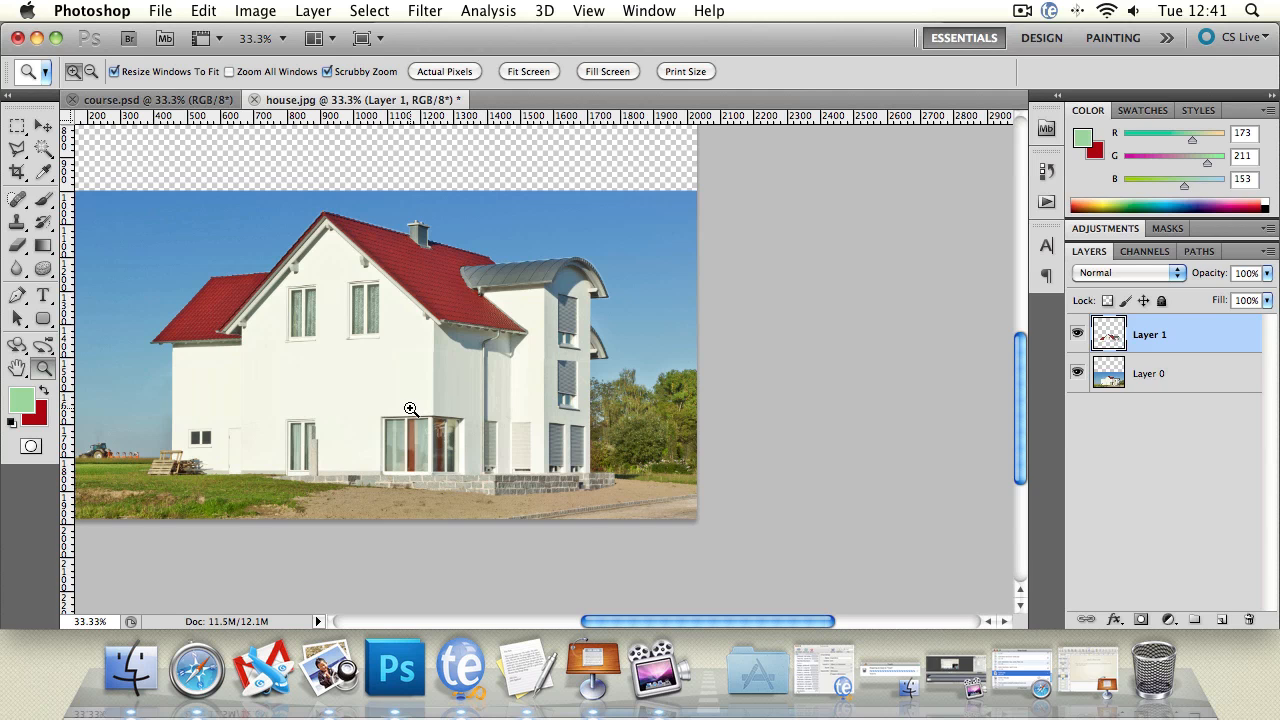
Step: Outline the upper window on the side of the gable nearest the low roof wing with the Polygonal Lasso
click(337, 390)
click(96, 210)
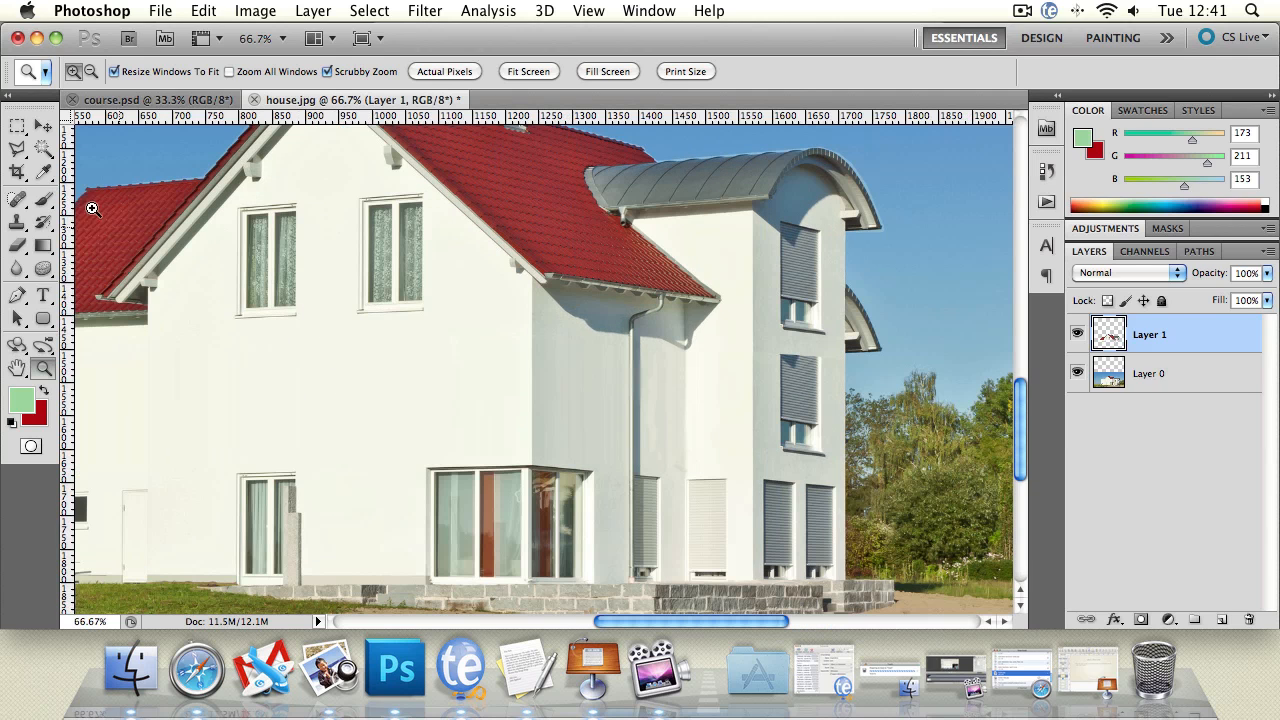
click(255, 299)
click(16, 150)
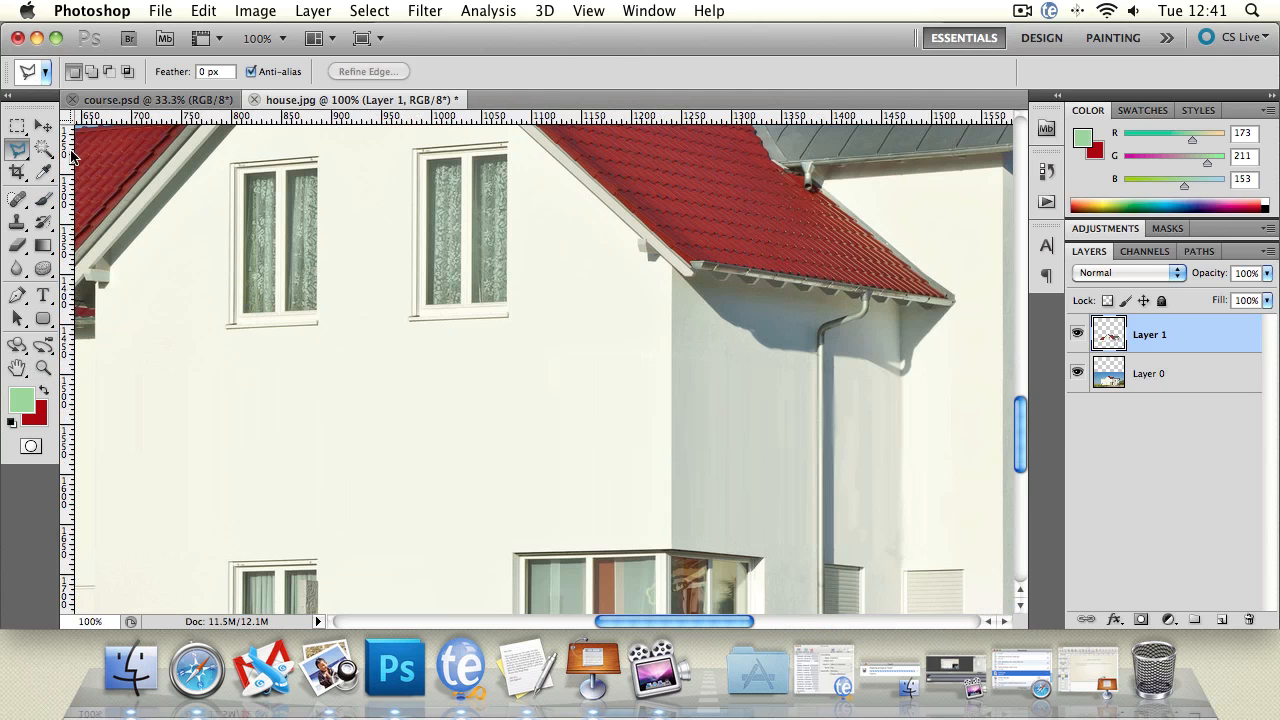
click(228, 157)
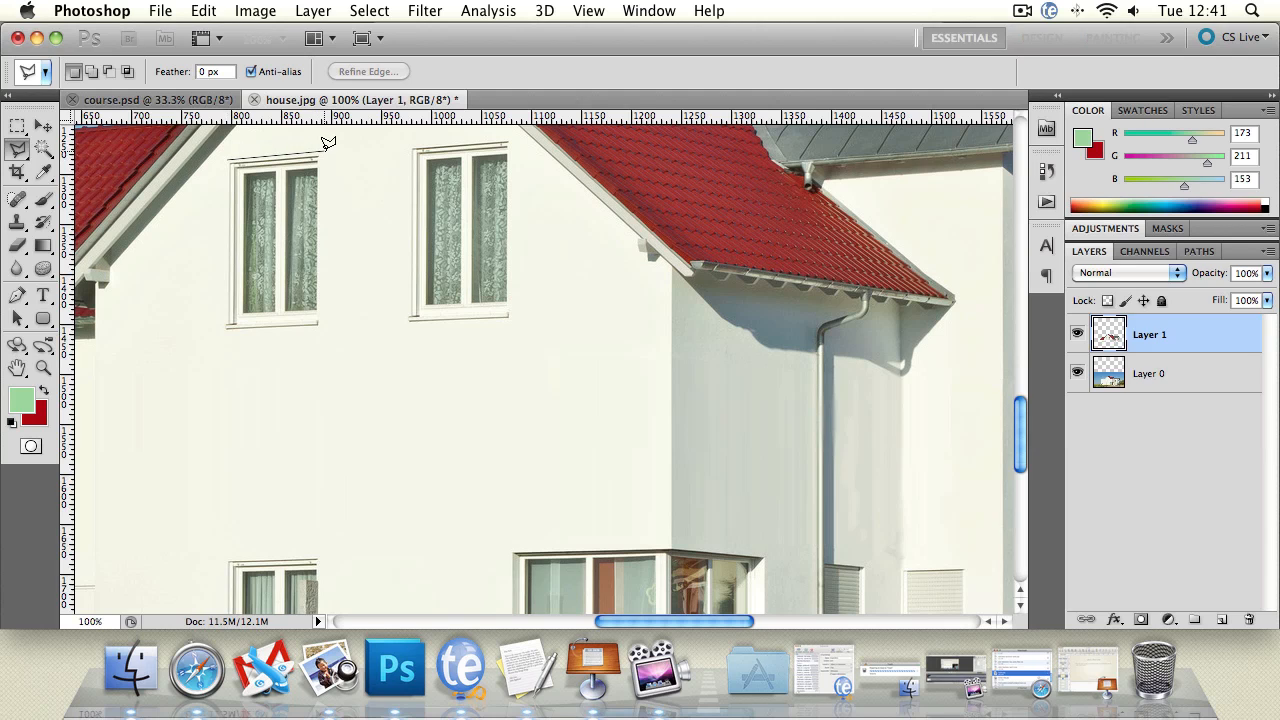
click(323, 152)
click(225, 331)
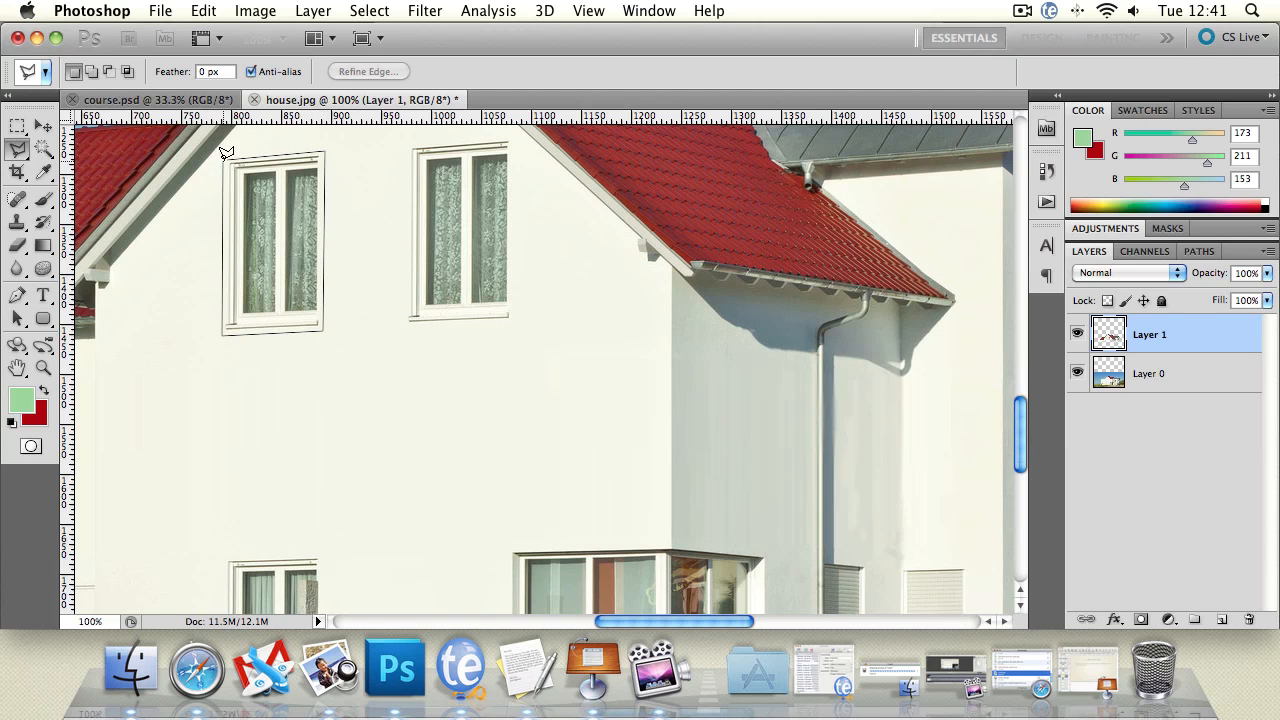
click(224, 158)
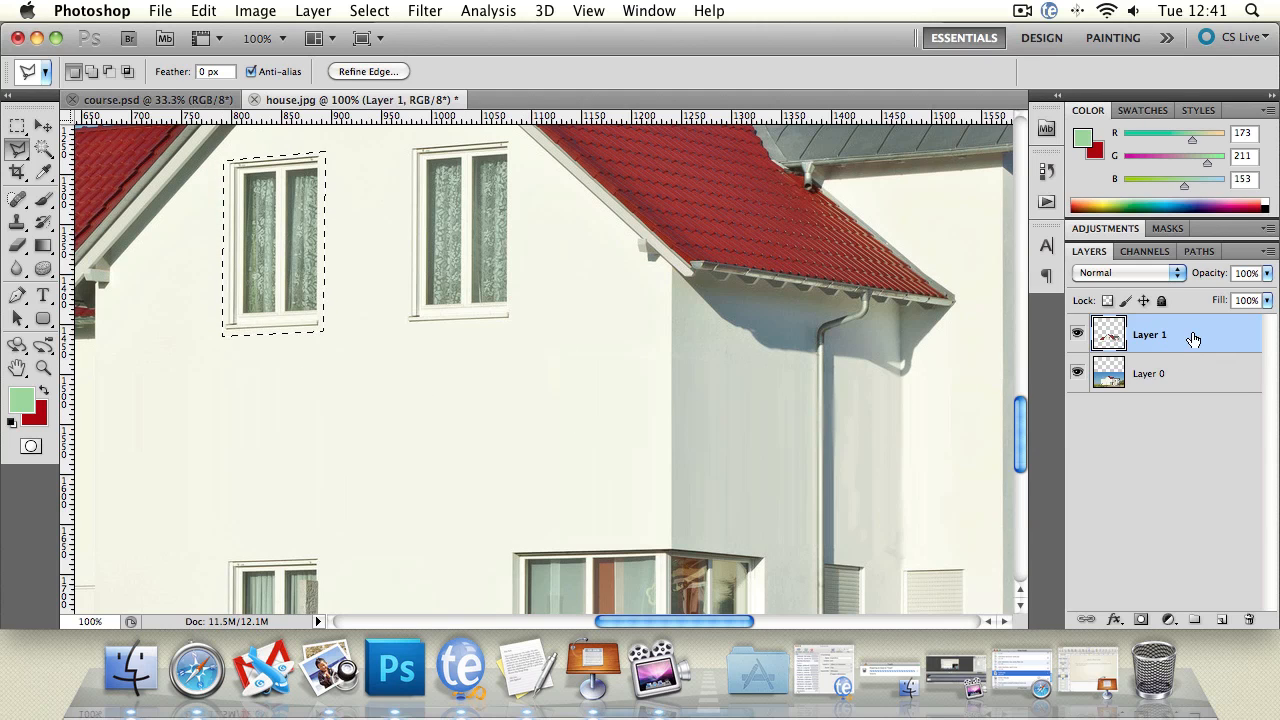
Step: Copy the selected window to a new layer and place it on the blank wall between the upper and ground-floor windows
key(ctrl+j)
key(v)
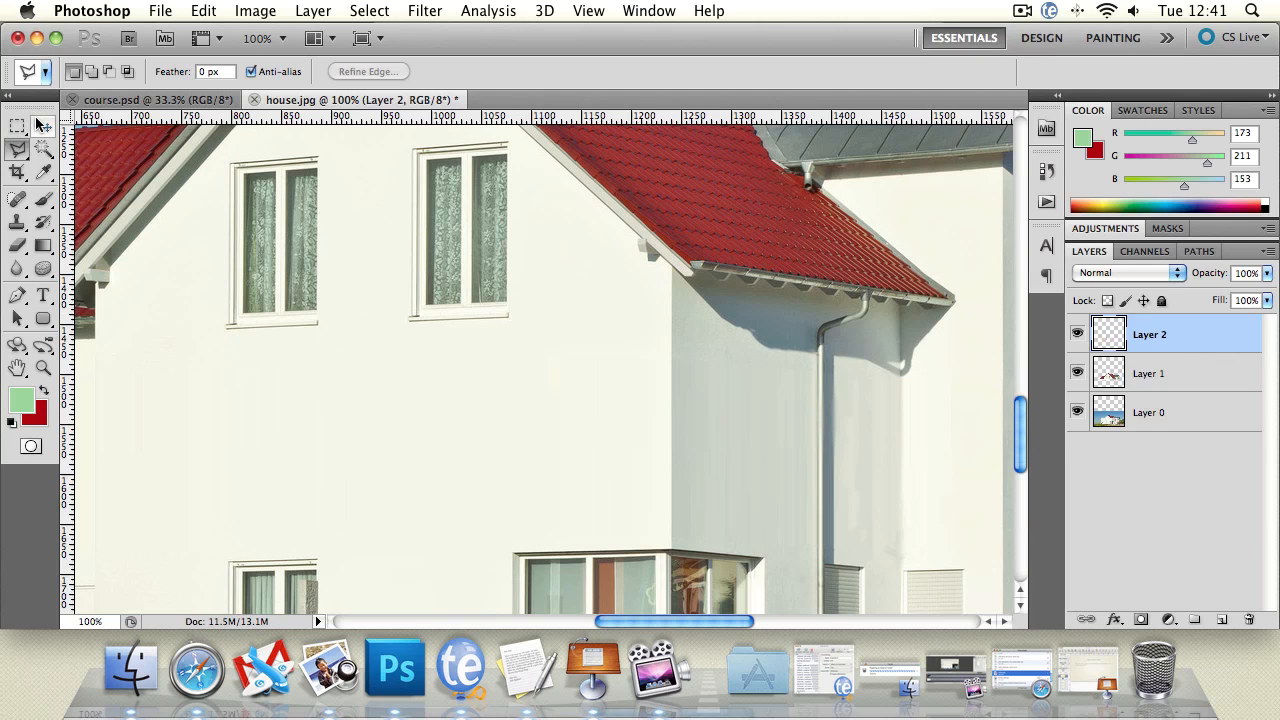
drag(288, 190, 288, 380)
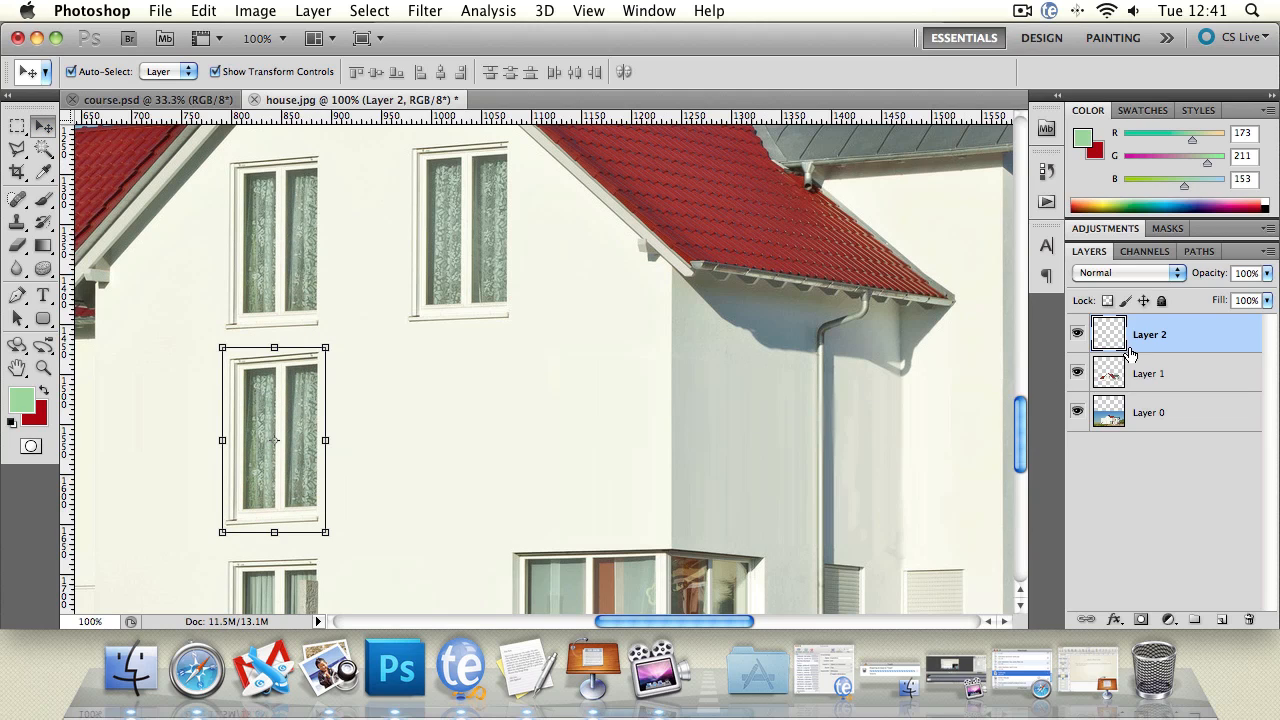
Step: Skew the copied window's upper corners to 102.16% height and a 2.78° vertical skew, and apply the transformation
click(42, 368)
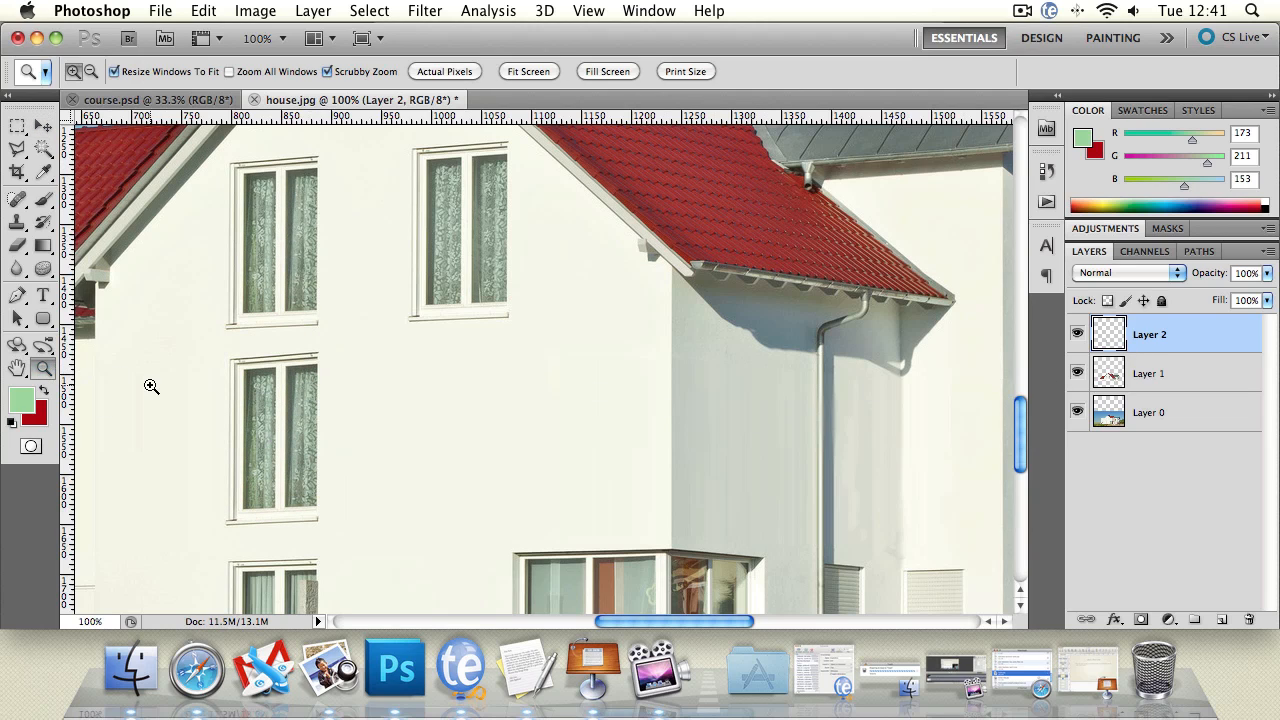
alt+click(451, 441)
alt+click(449, 444)
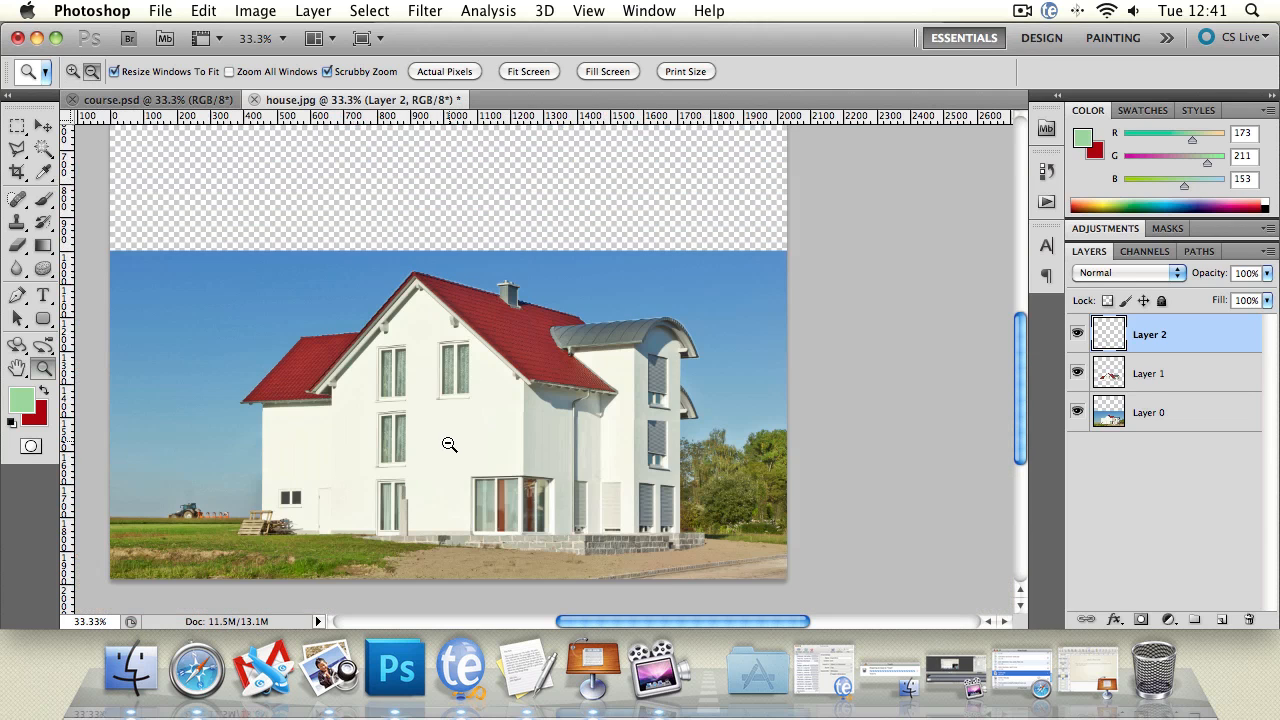
click(375, 457)
click(329, 457)
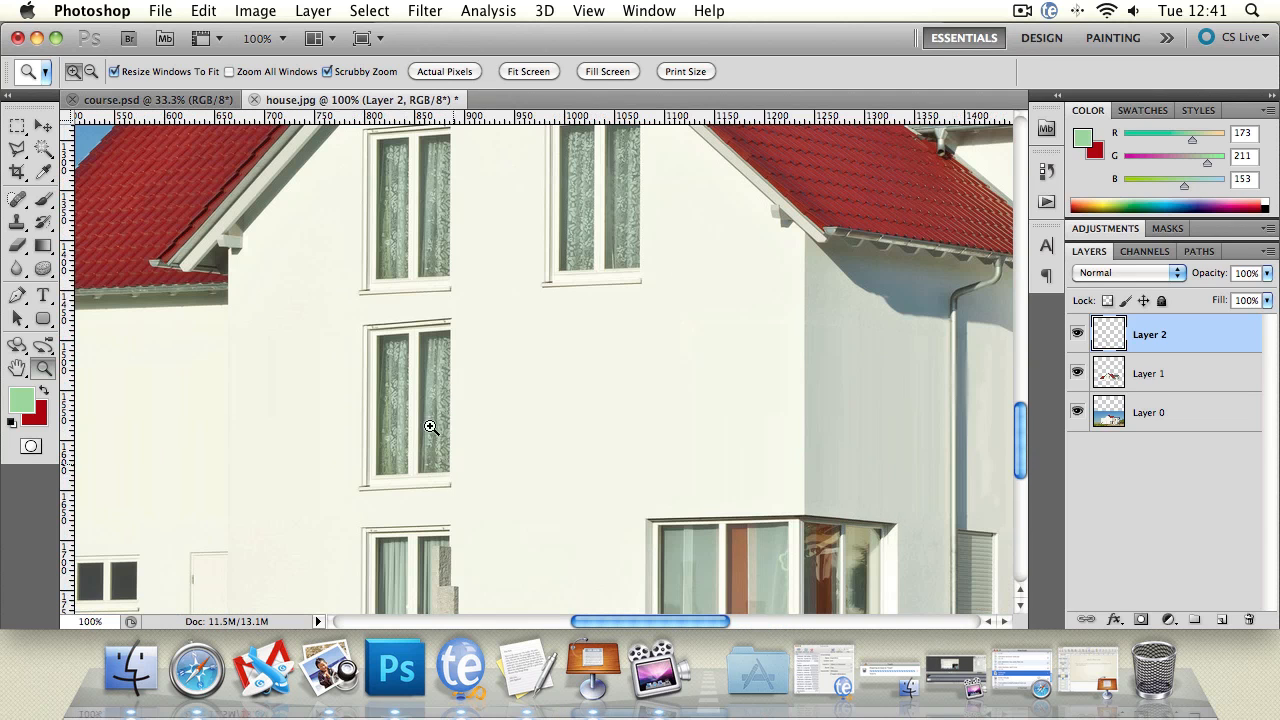
click(43, 126)
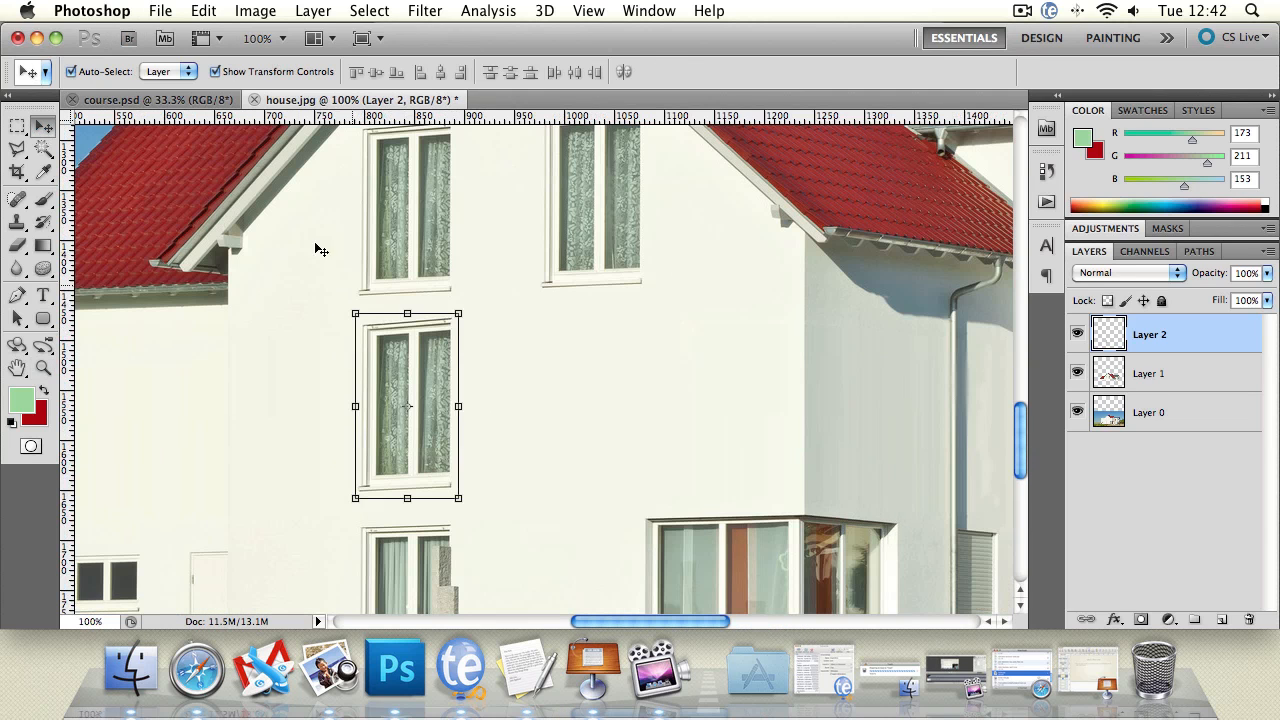
click(188, 10)
mouse_move(238, 460)
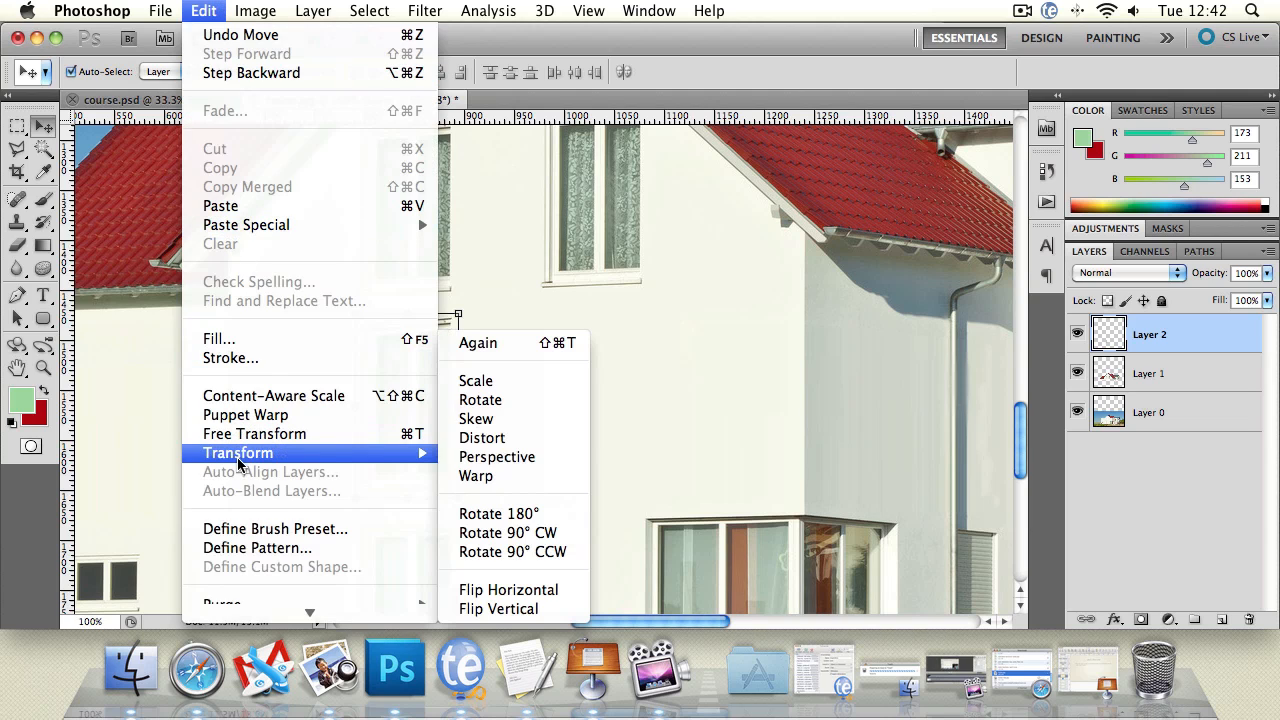
click(480, 418)
drag(355, 316, 354, 312)
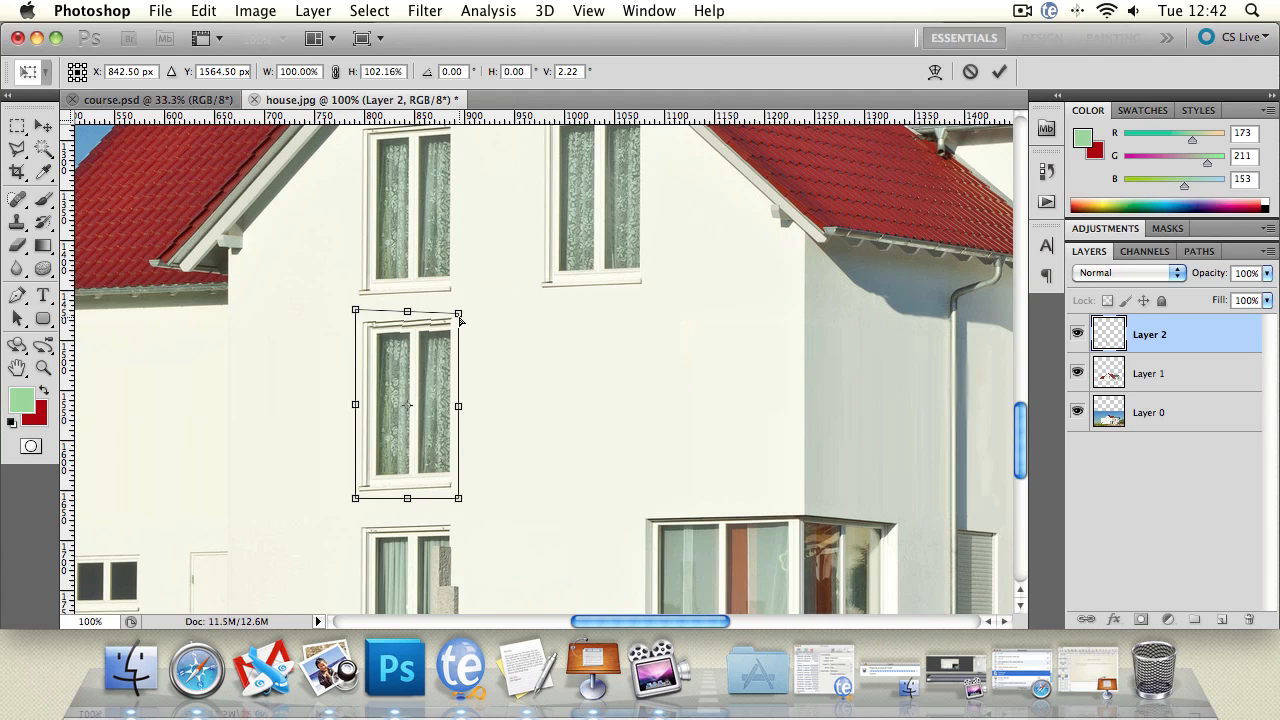
drag(460, 320, 460, 318)
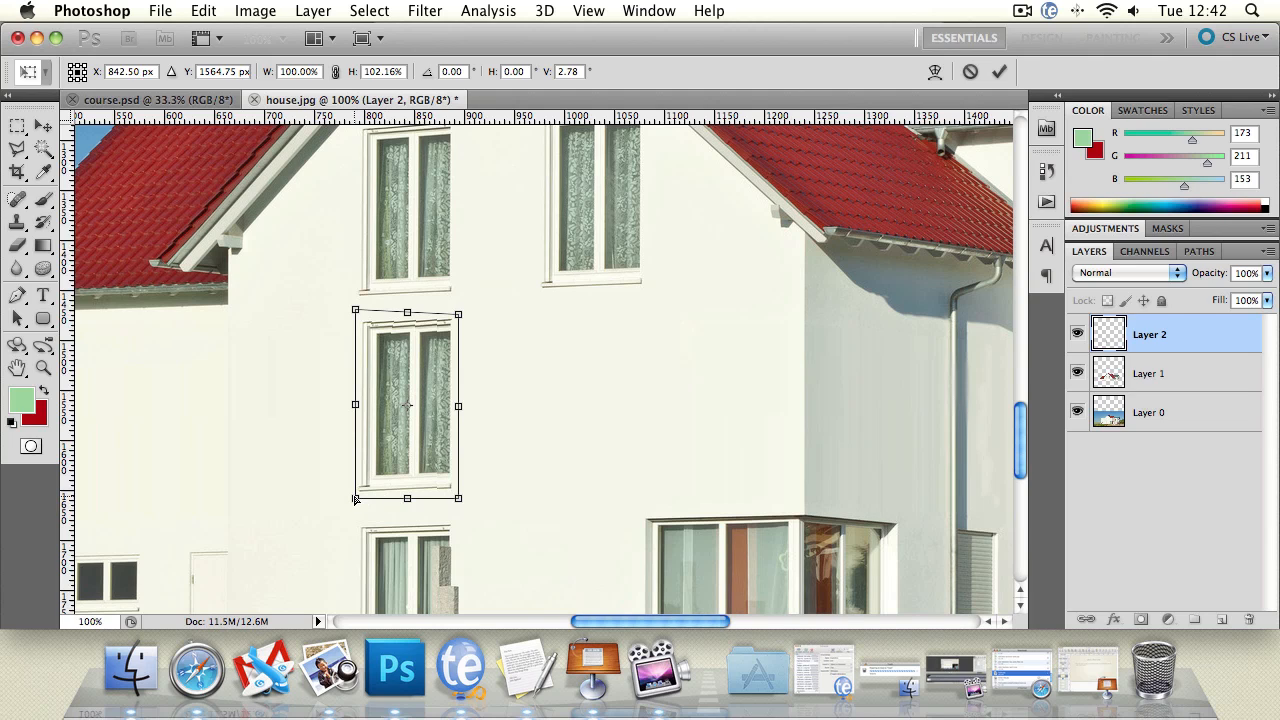
click(43, 125)
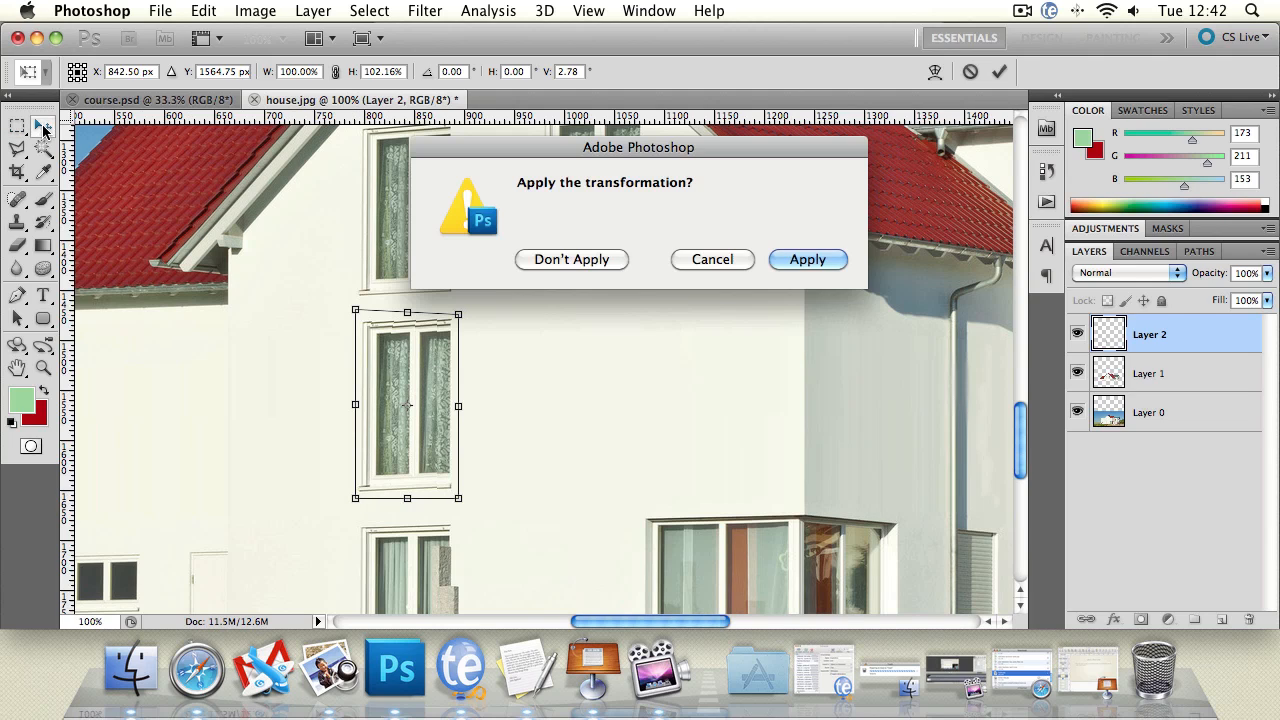
click(806, 258)
Step: Nudge the copied window slightly down the wall and check its spacing from further away
key(Down)
key(Down)
key(Down)
key(Down)
key(Down)
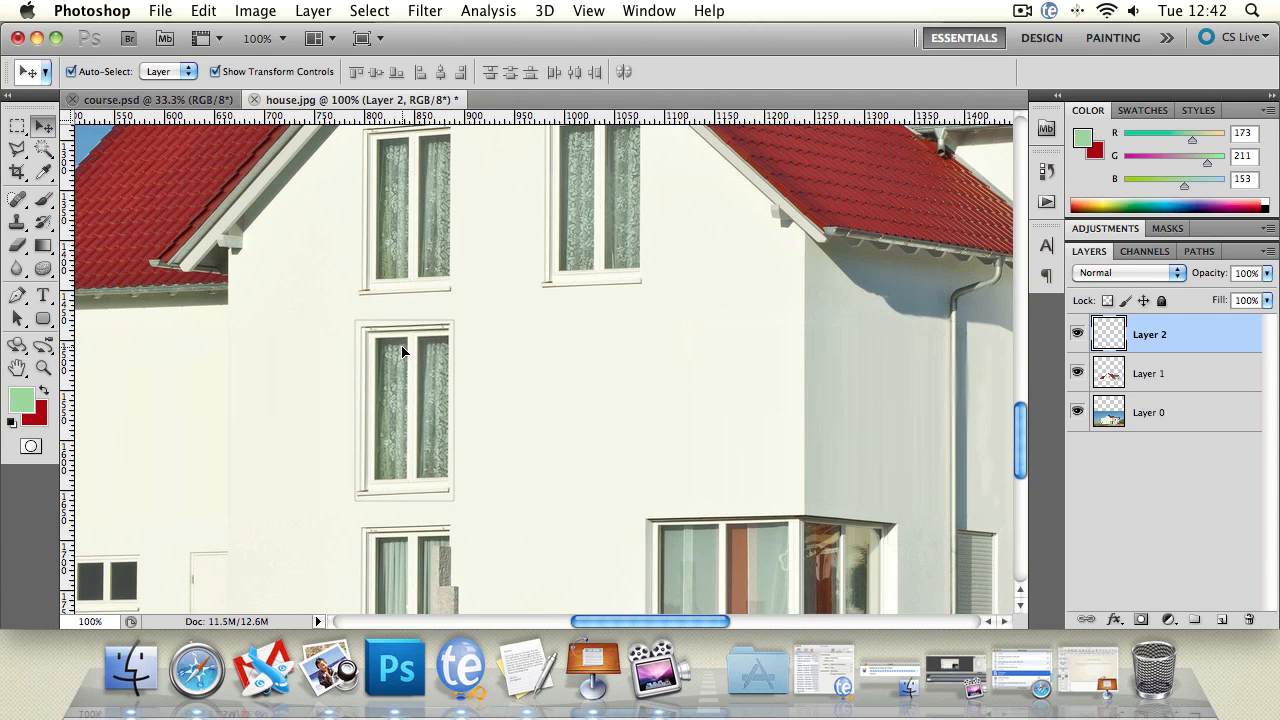
click(44, 368)
alt+click(438, 393)
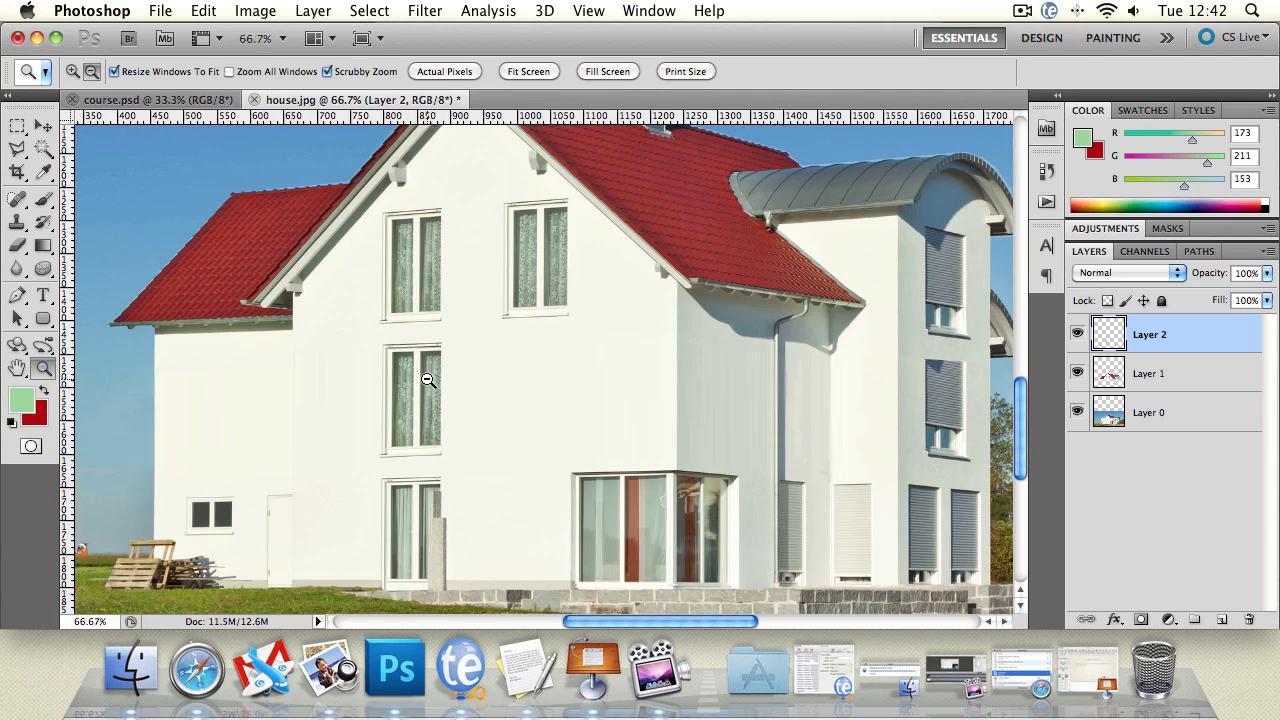
Step: Skew the copied window's lower-right corner slightly outward, apply it and check the window on the whole facade
alt+click(486, 413)
click(486, 413)
click(457, 417)
click(457, 417)
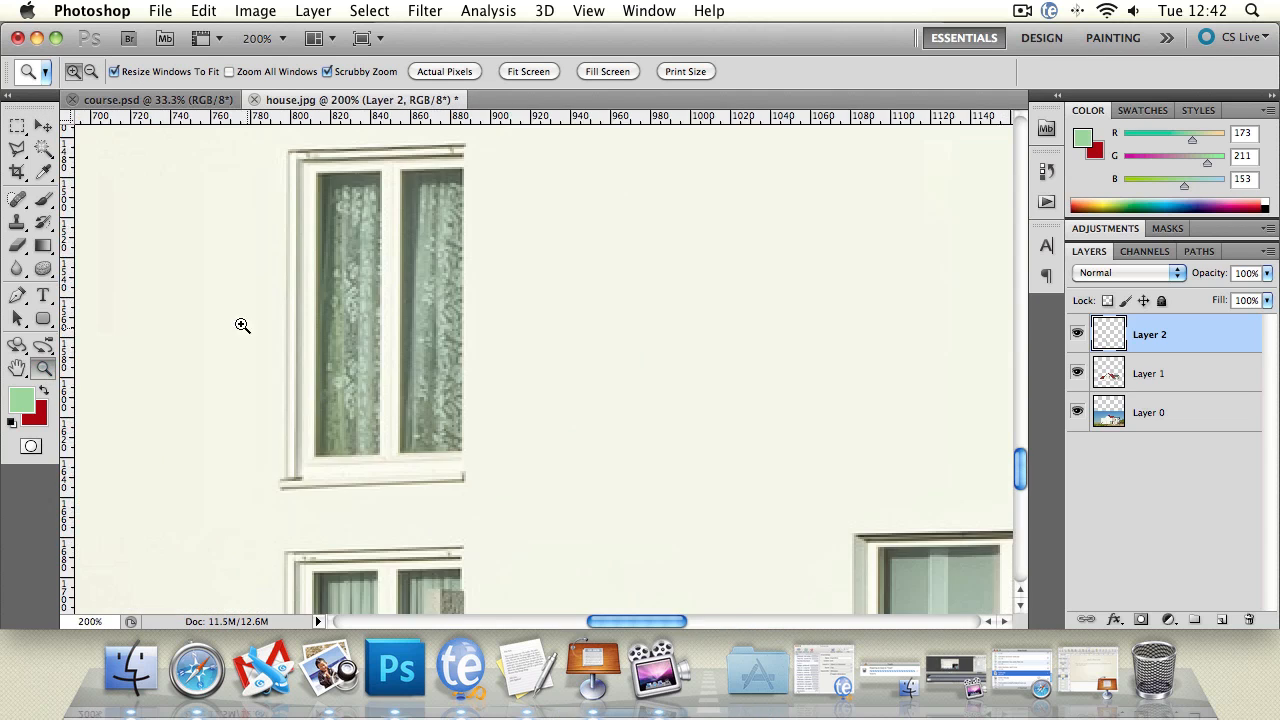
key(v)
click(203, 10)
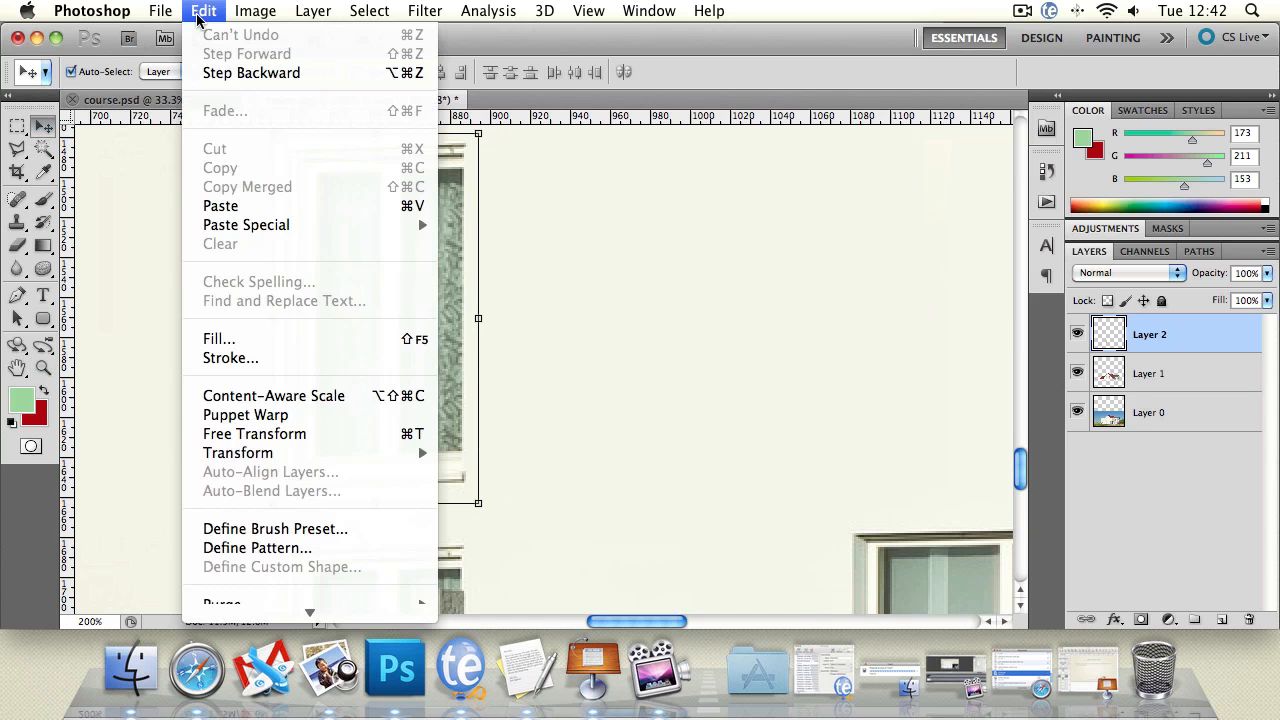
mouse_move(340, 453)
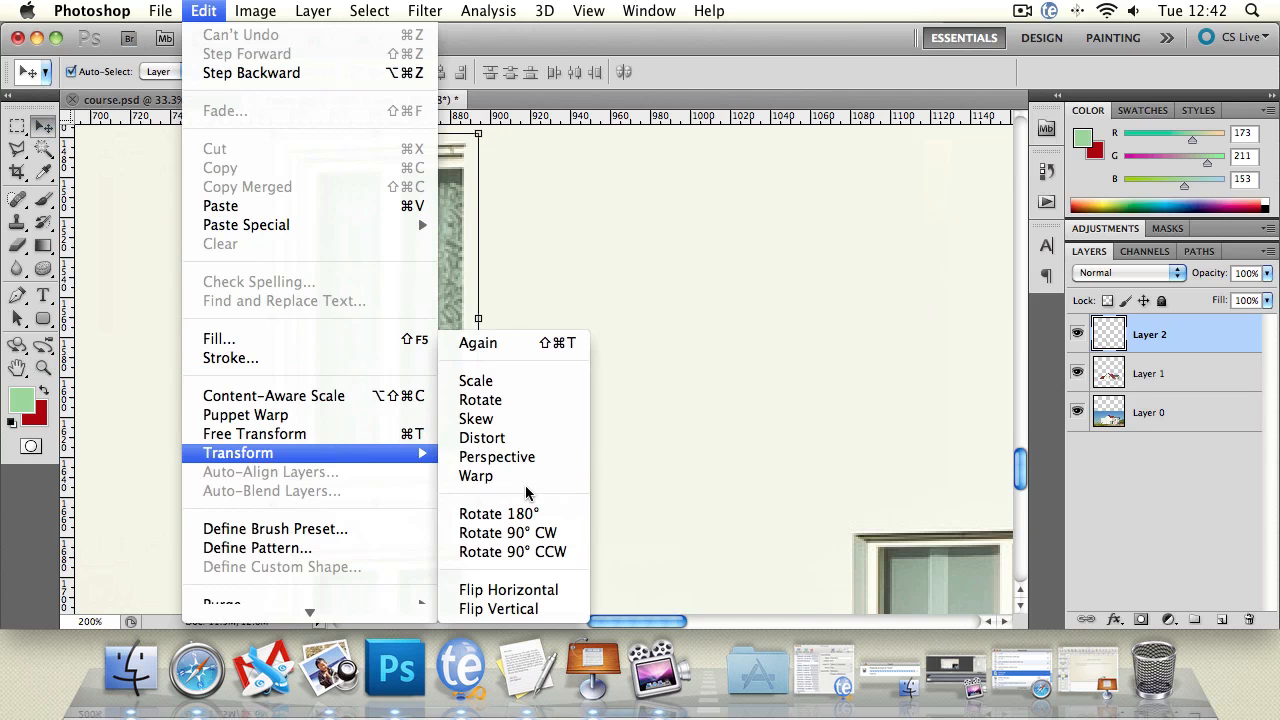
click(523, 423)
drag(478, 505, 481, 508)
key(Return)
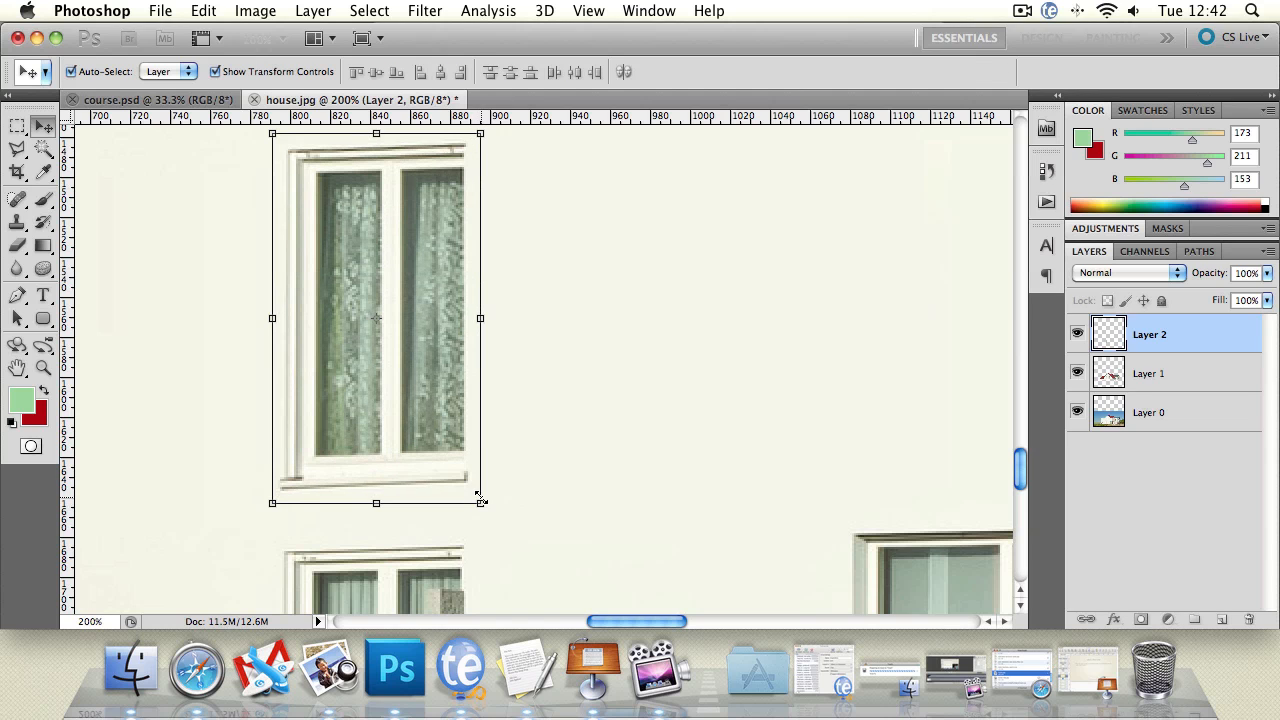
double_click(43, 367)
alt+click(574, 406)
alt+click(574, 406)
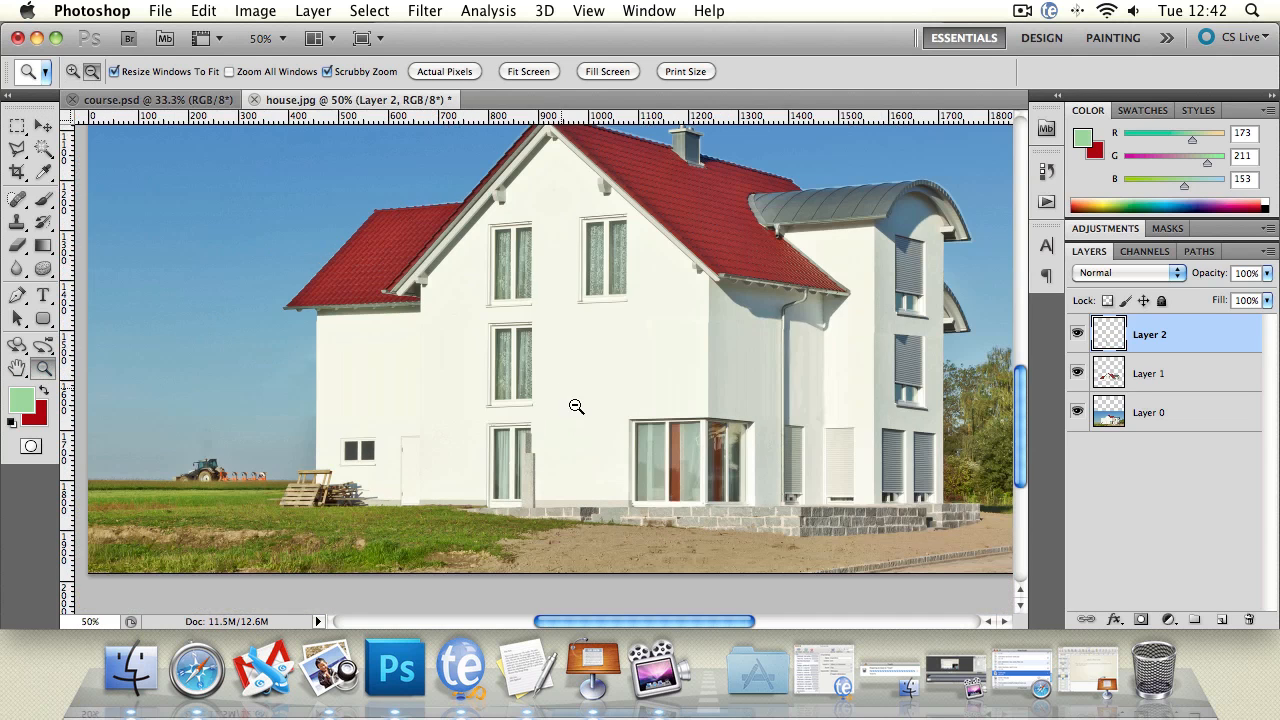
click(576, 407)
Step: Duplicate the Layer 2 window and place the duplicate beneath the other upper gable window
click(43, 126)
click(337, 374)
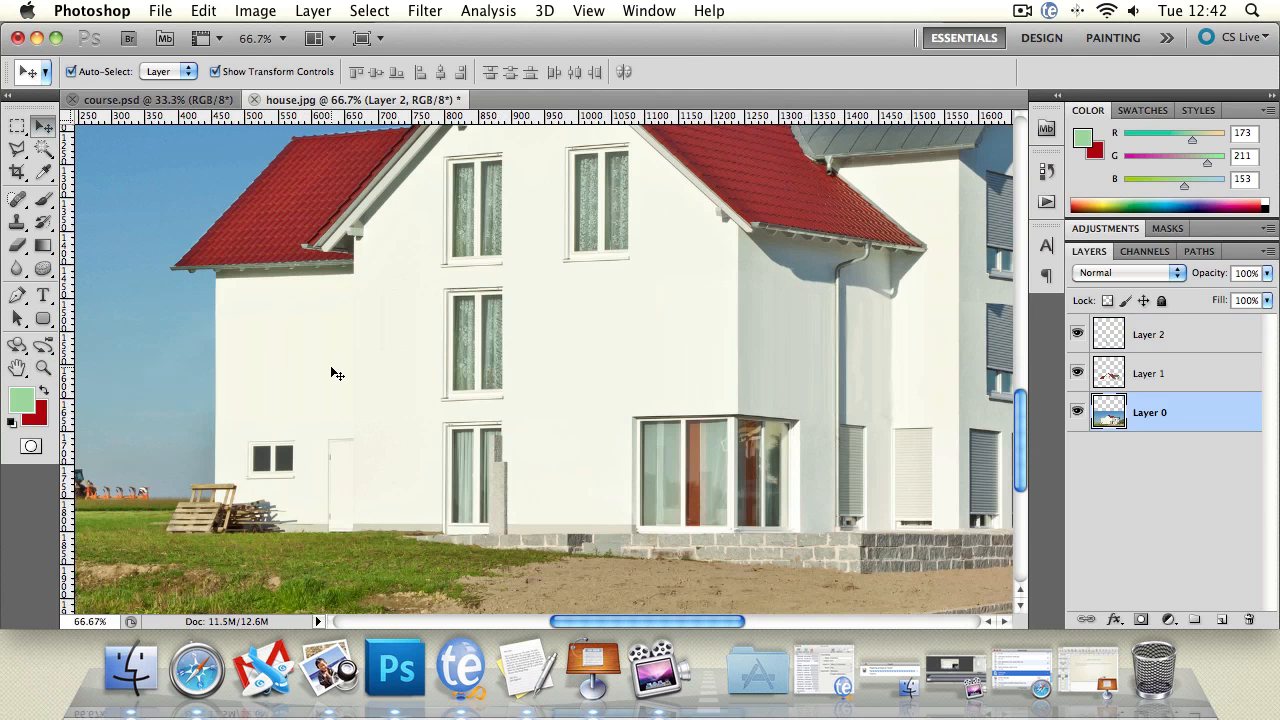
click(478, 333)
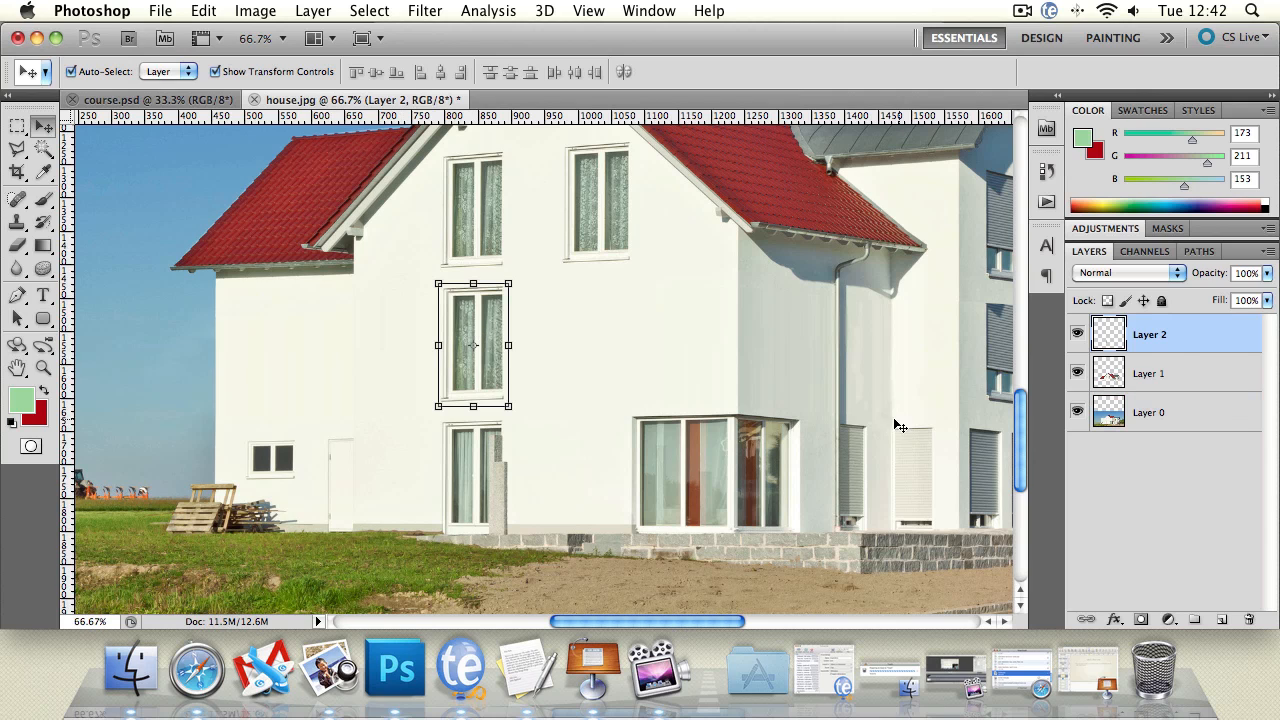
right_click(1170, 346)
click(1194, 340)
right_click(1210, 342)
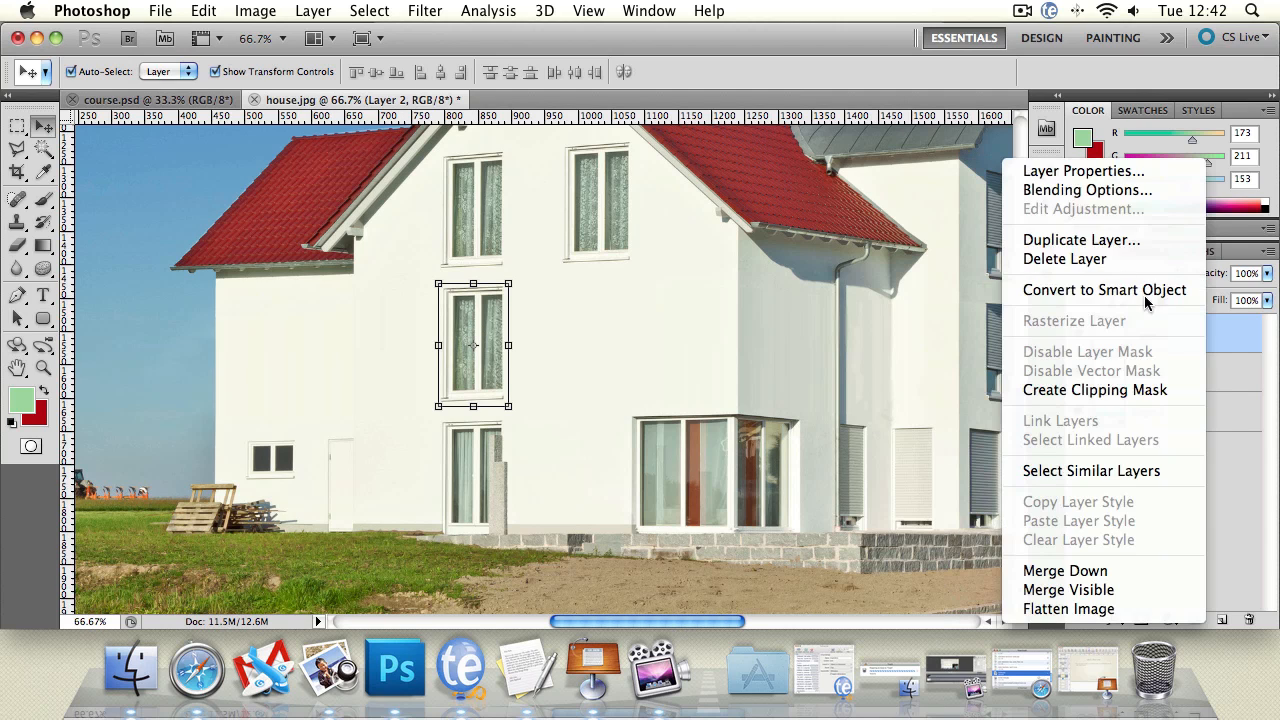
click(1081, 240)
click(831, 241)
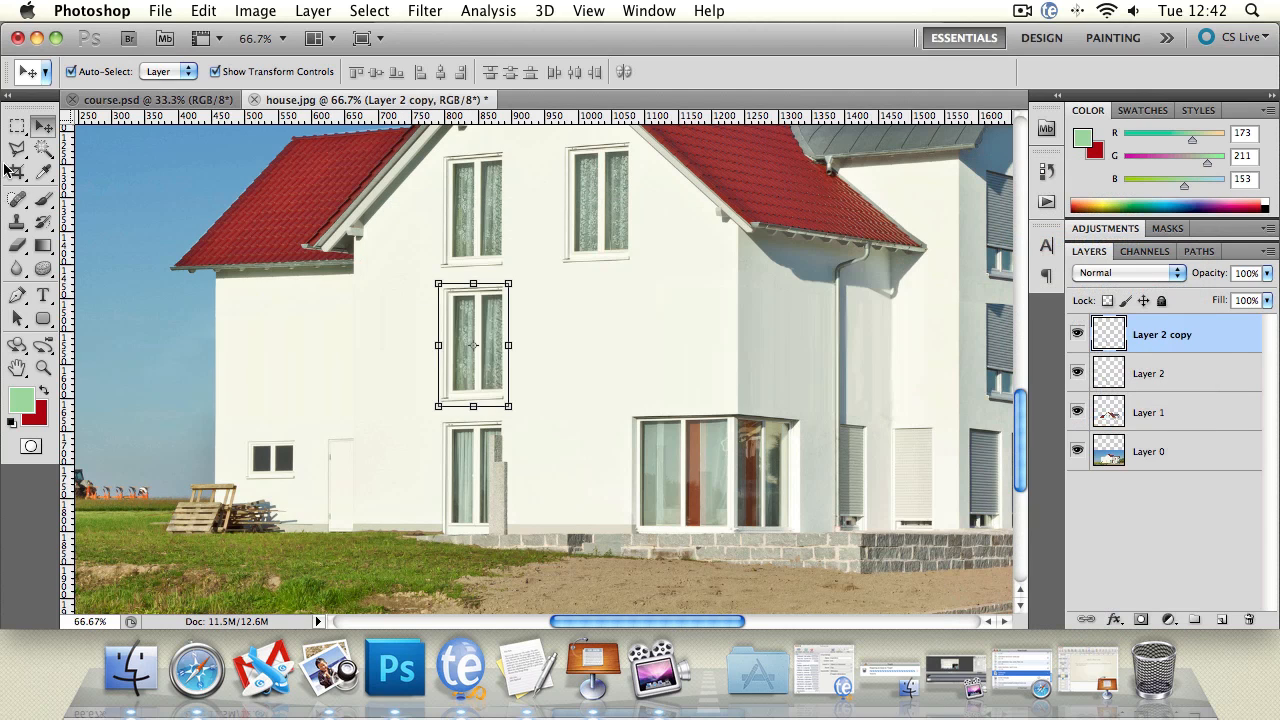
drag(474, 328, 581, 322)
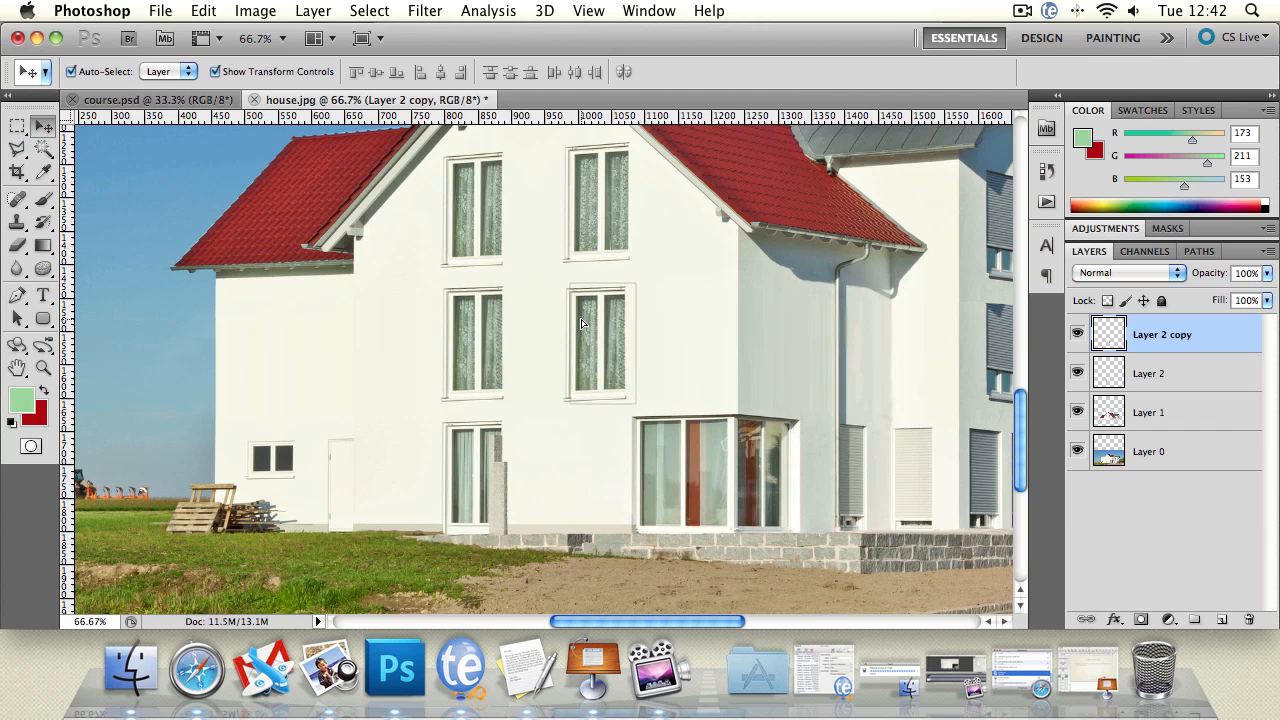
Step: Examine the two added middle-floor windows against the rest of the facade
click(672, 328)
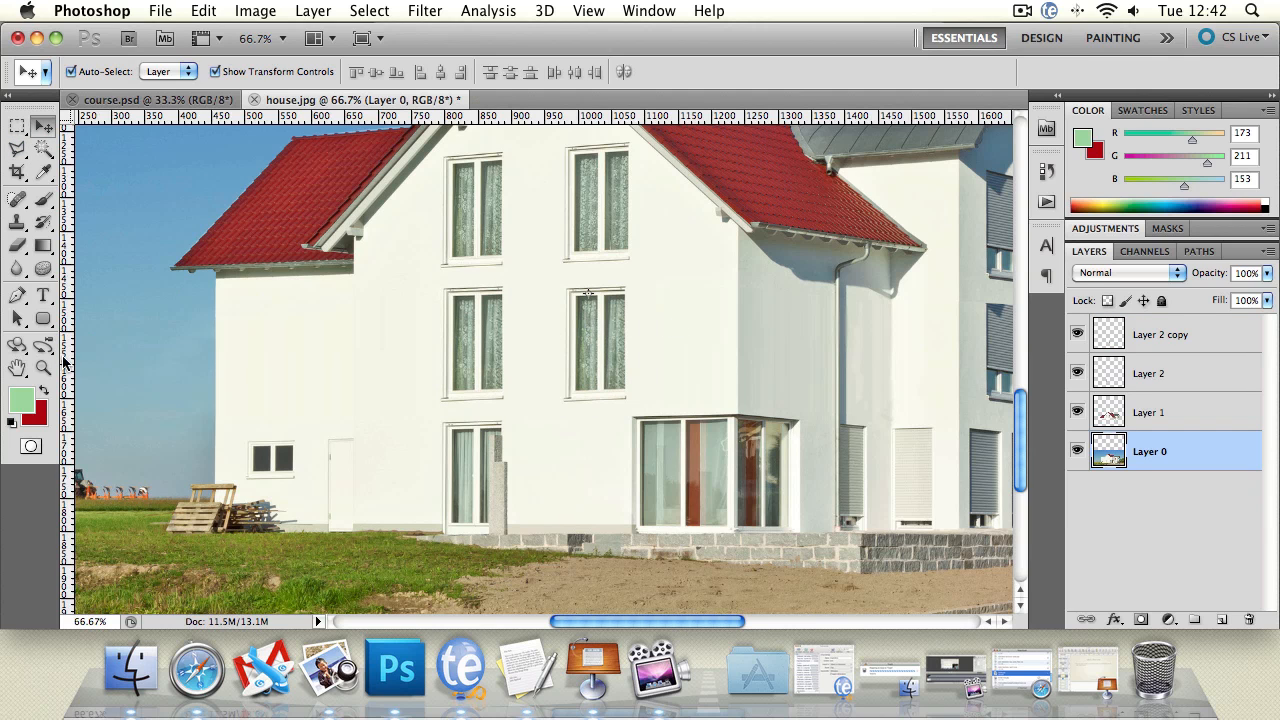
double_click(43, 368)
alt+click(666, 397)
alt+click(666, 397)
alt+click(672, 399)
click(697, 399)
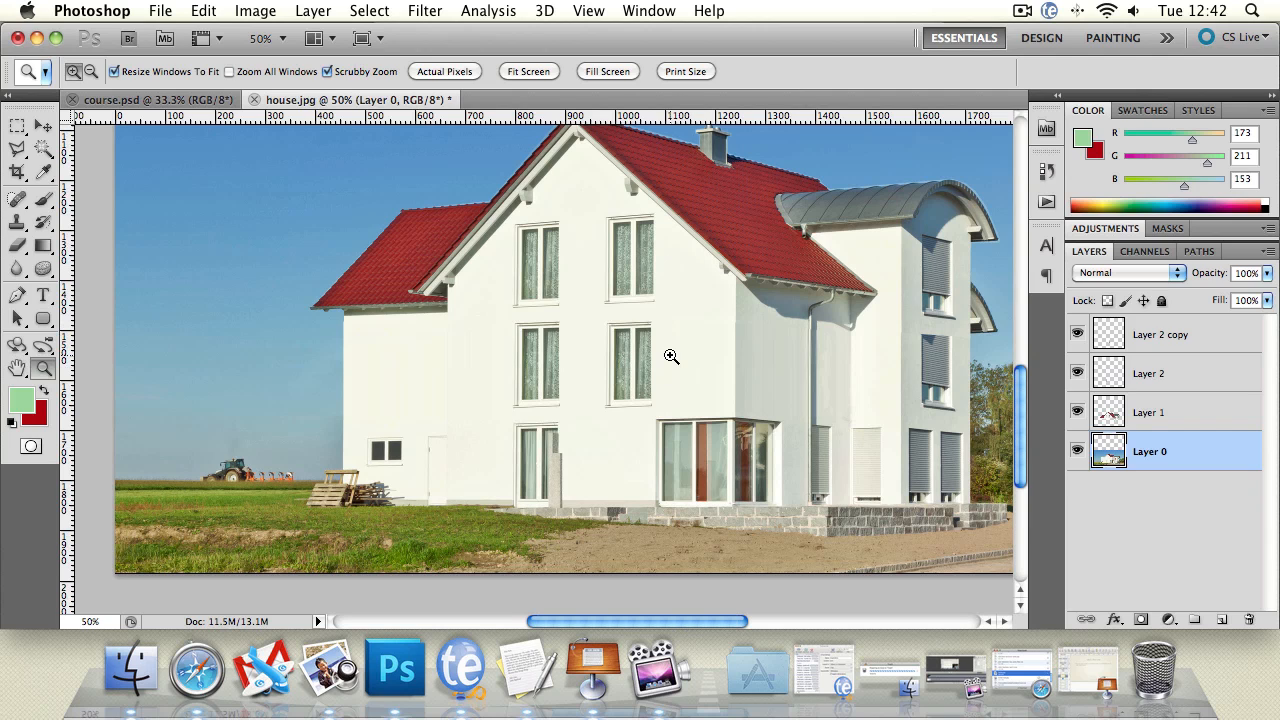
drag(689, 334, 636, 334)
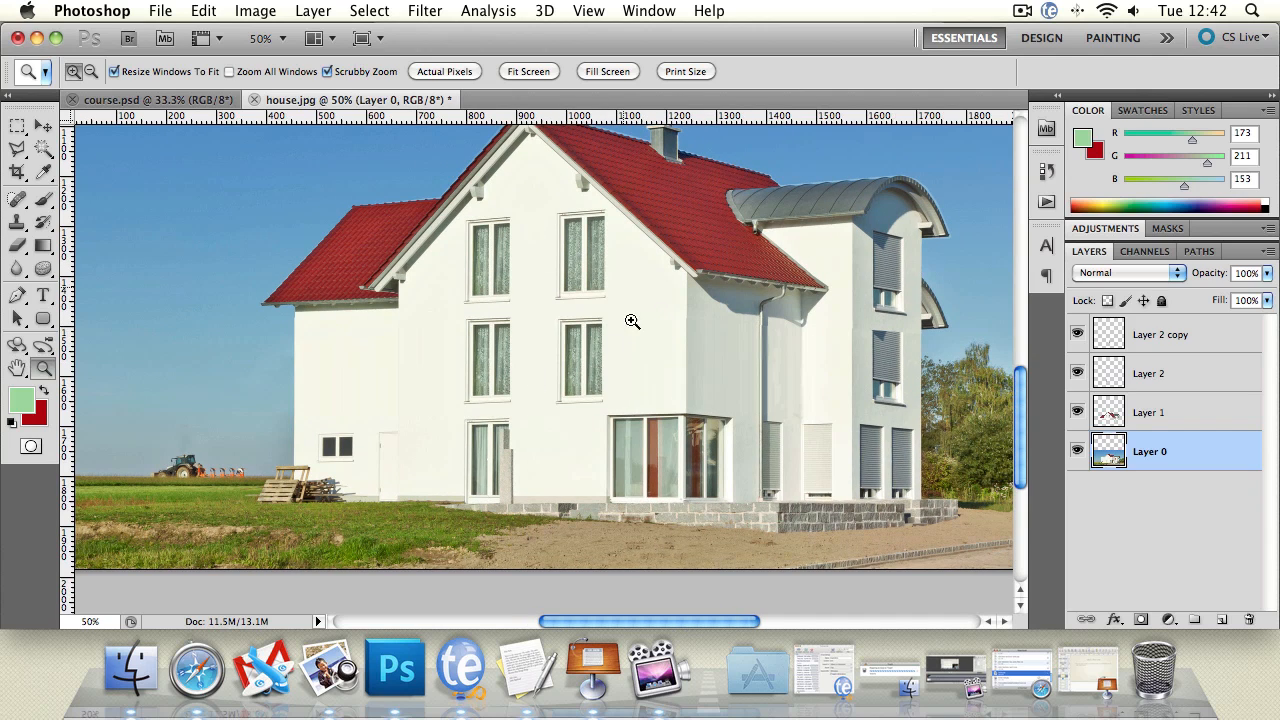
click(43, 125)
click(568, 374)
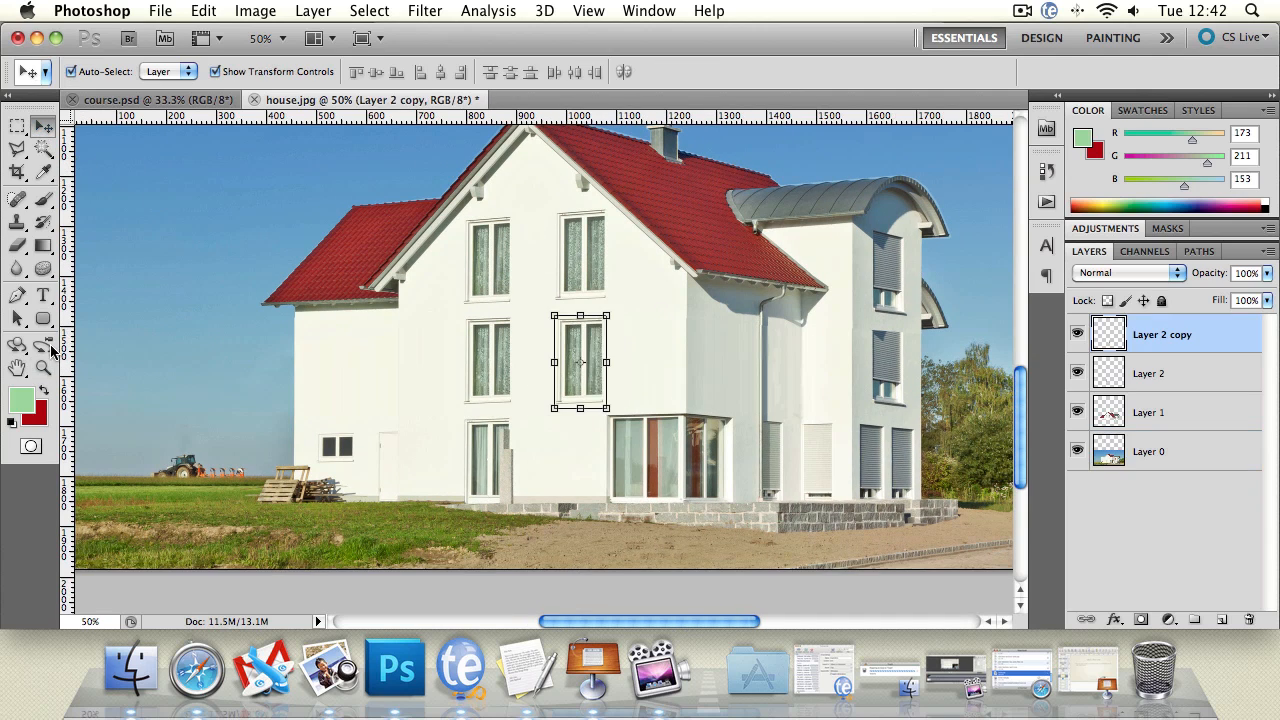
Step: On Layer 1, select a thin horizontal strip of wall between the two upper shuttered windows of the curved-roof tower
click(43, 368)
click(918, 402)
click(976, 324)
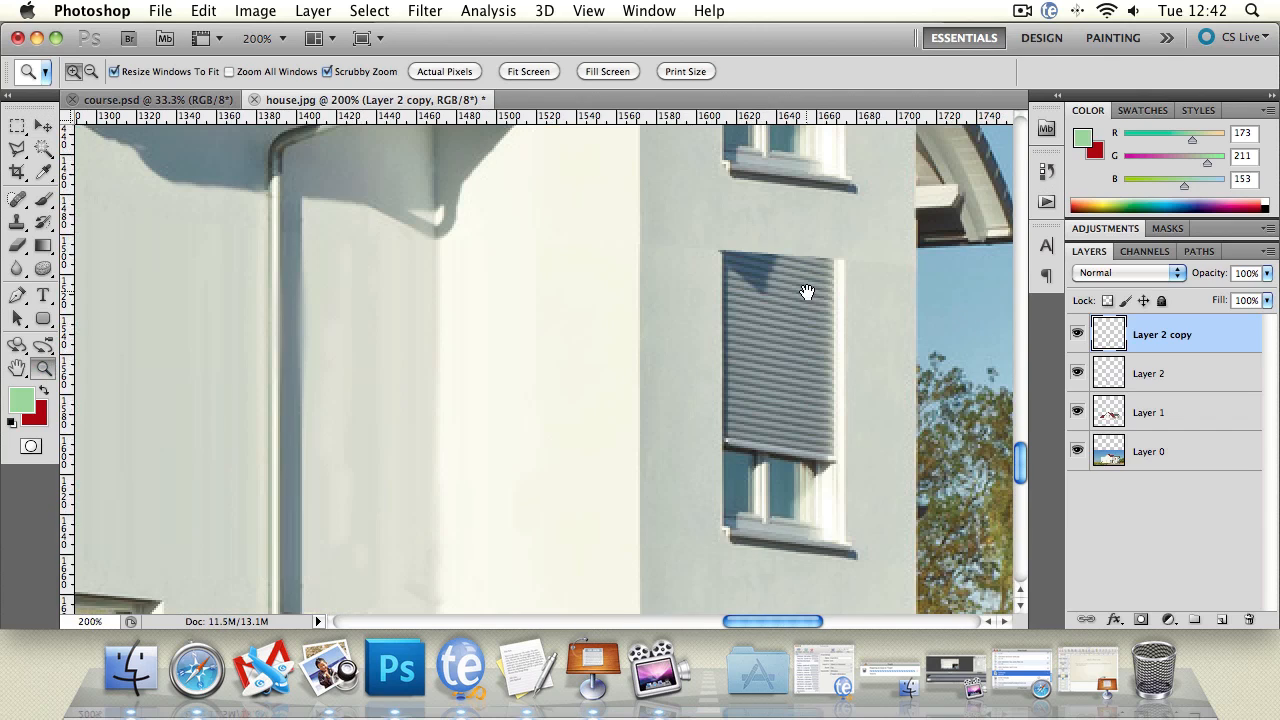
drag(807, 292, 636, 284)
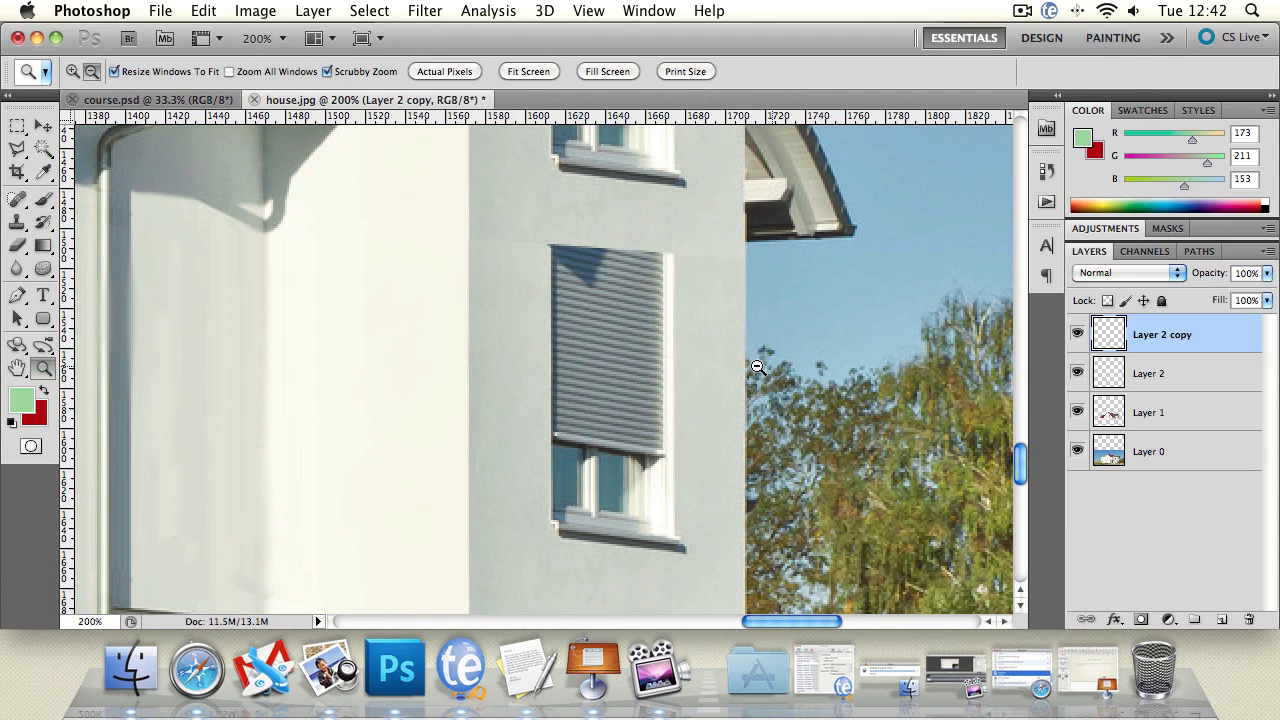
alt+click(654, 362)
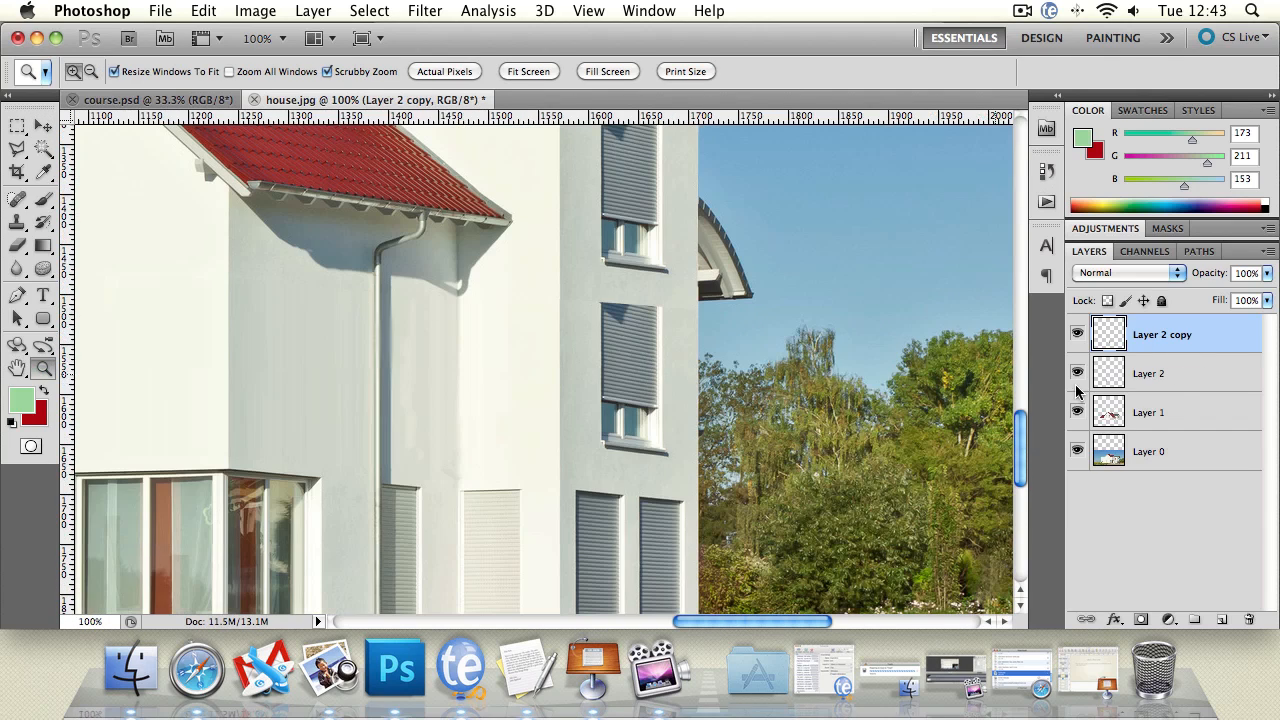
click(1205, 415)
key(m)
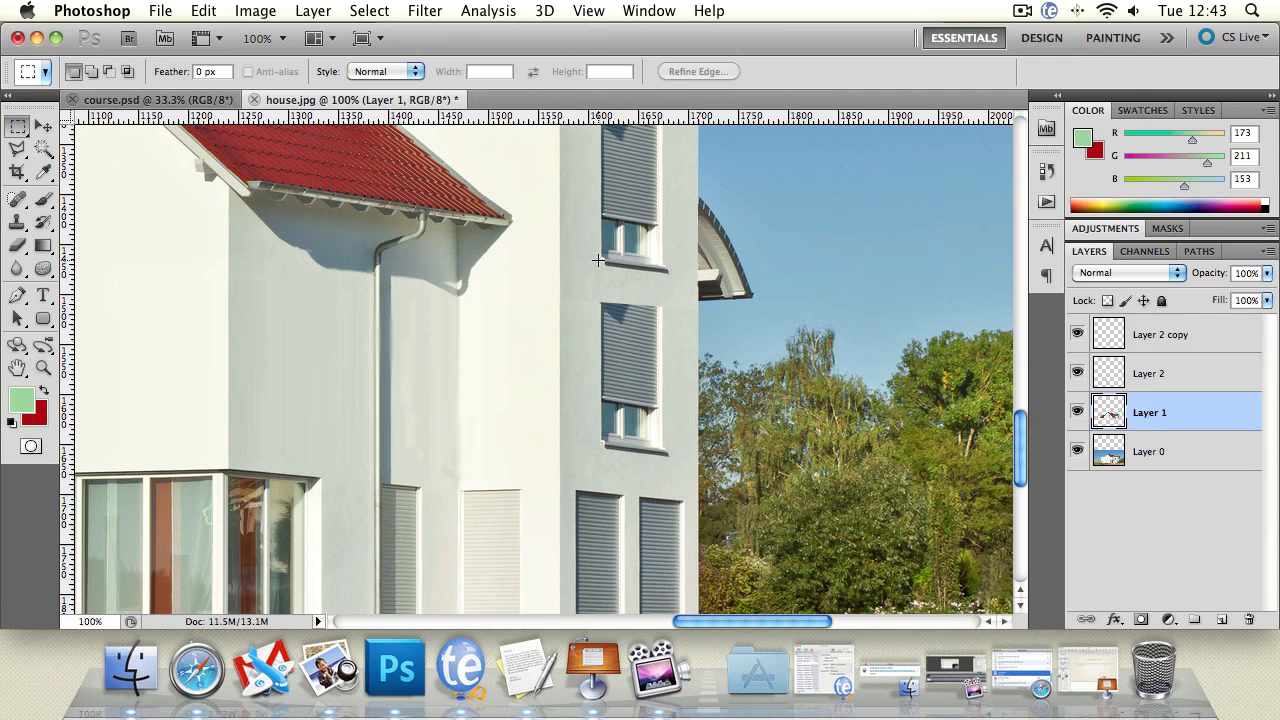
drag(576, 291, 686, 296)
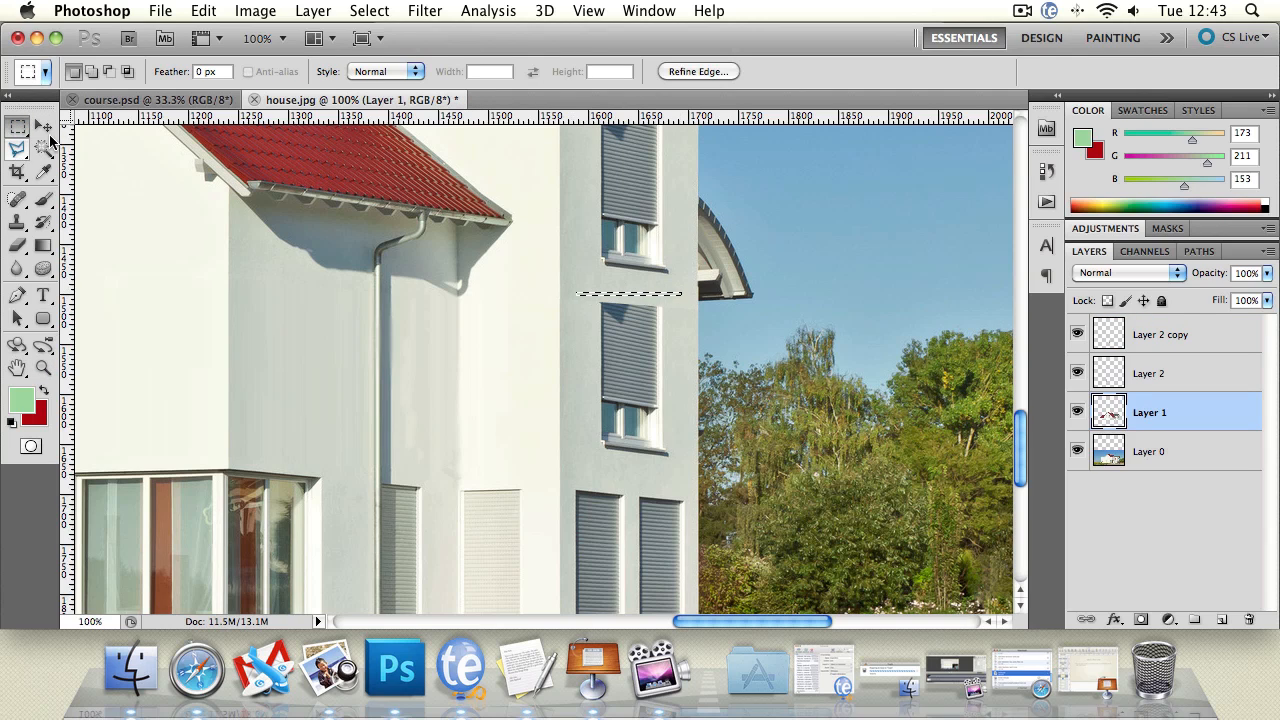
Step: Stretch the selected wall strip downward to 4150% height so it covers the tower's middle shuttered window, and apply it
key(v)
click(629, 297)
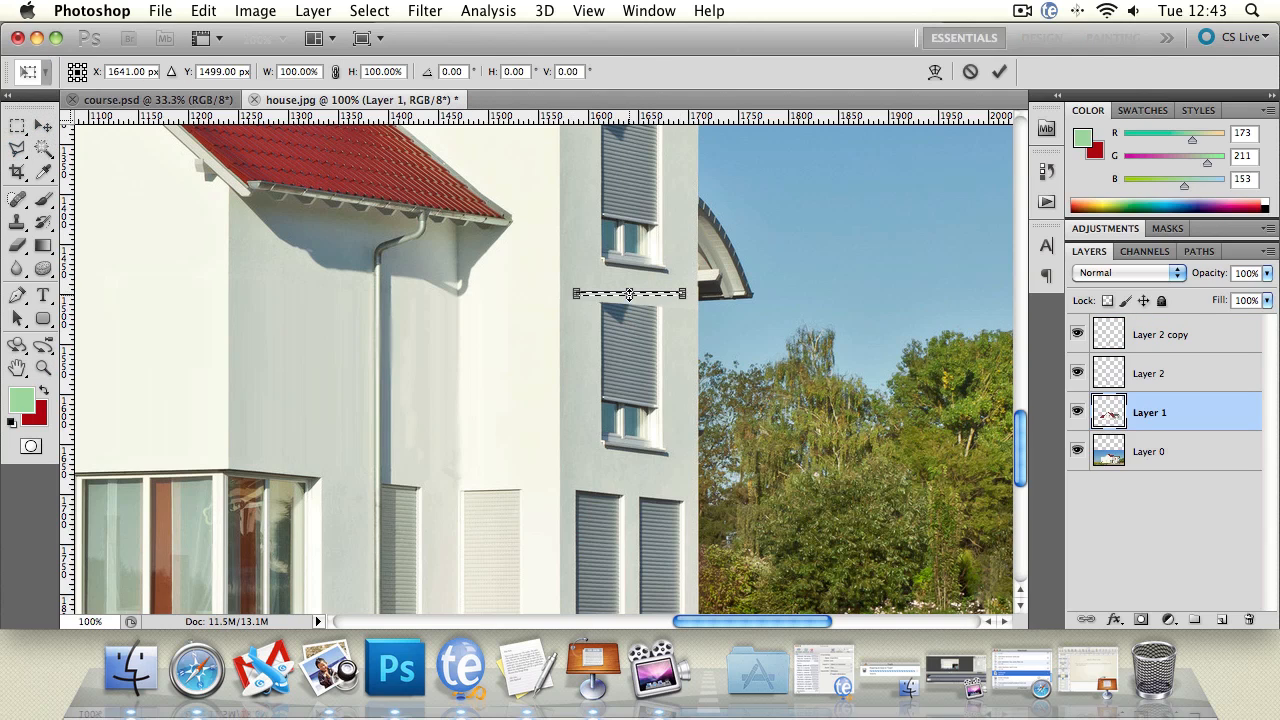
drag(629, 297, 629, 457)
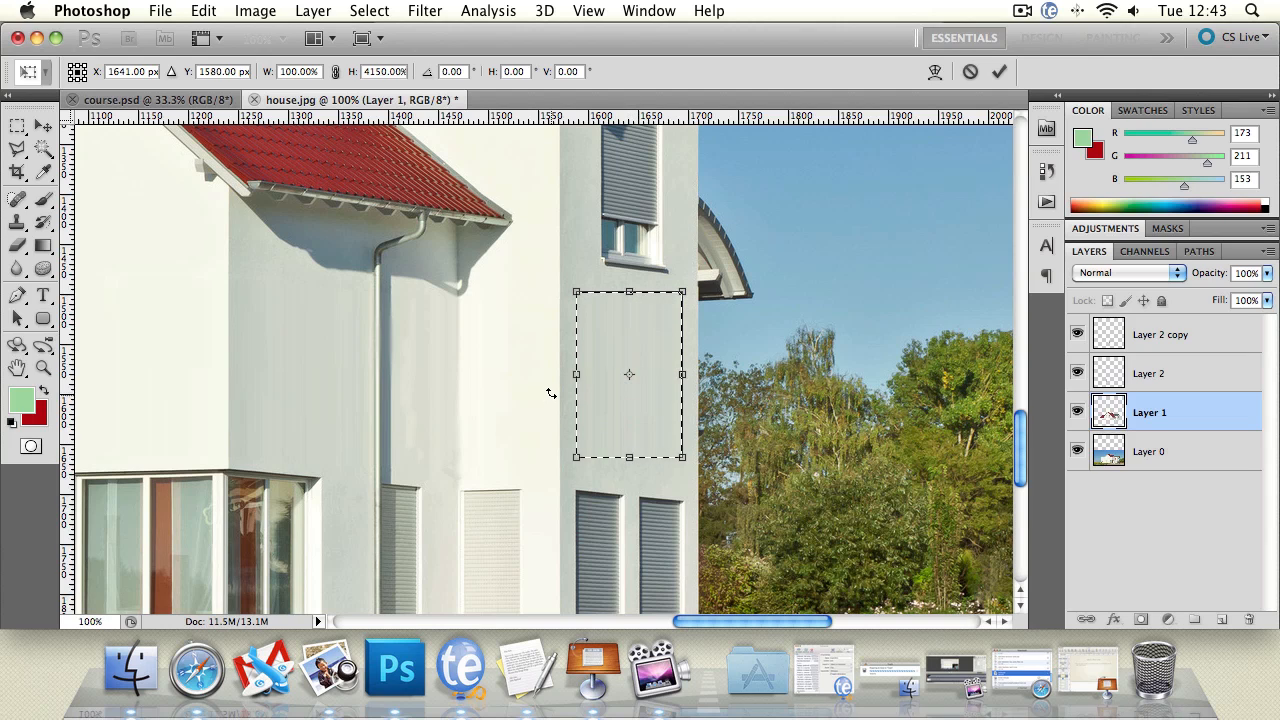
key(Return)
Step: Clear the selection around the stretched wall patch on the tower
click(17, 147)
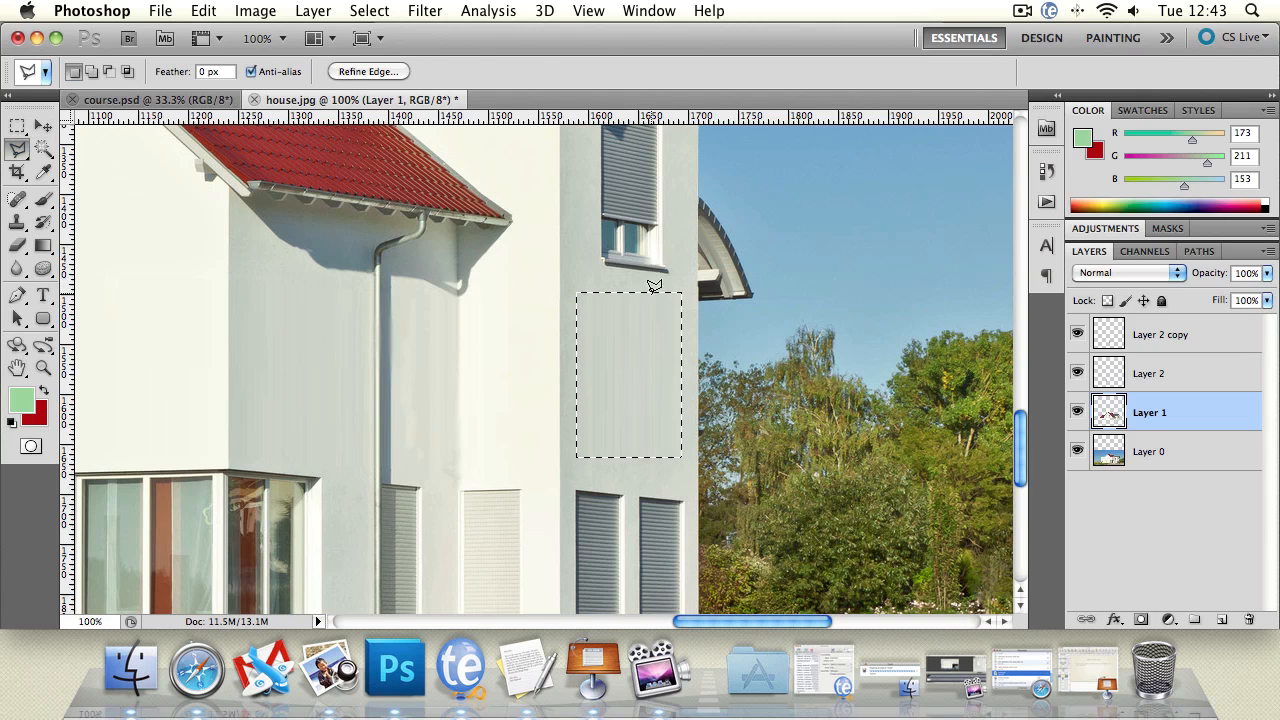
click(681, 275)
double_click(803, 290)
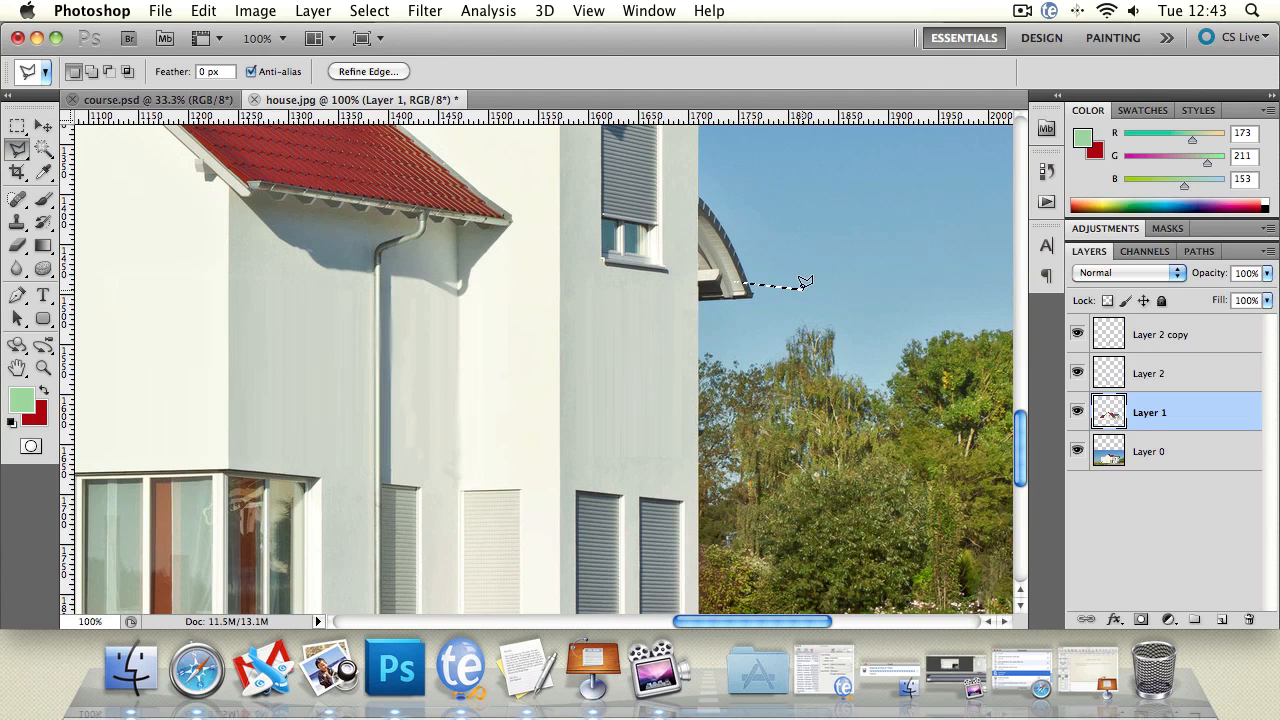
click(796, 275)
double_click(783, 280)
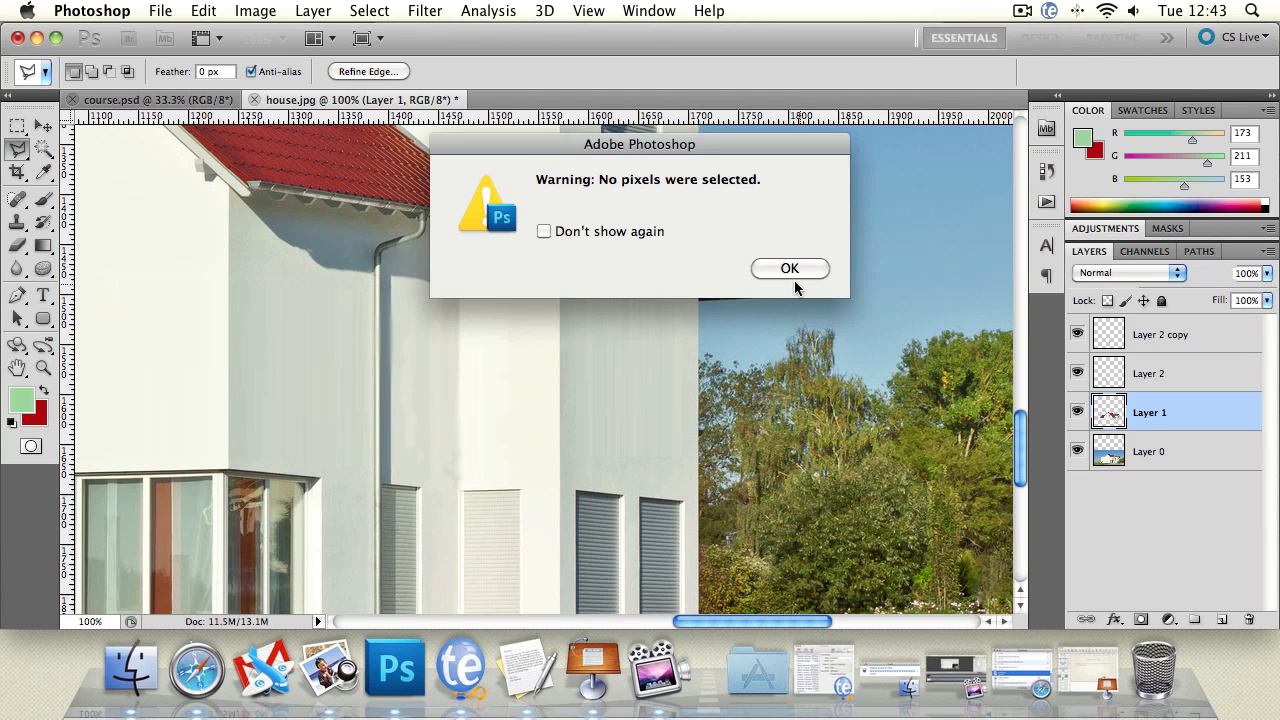
click(793, 271)
Step: Examine the whole retouched house and compare it with the finished version in course.psd
click(17, 222)
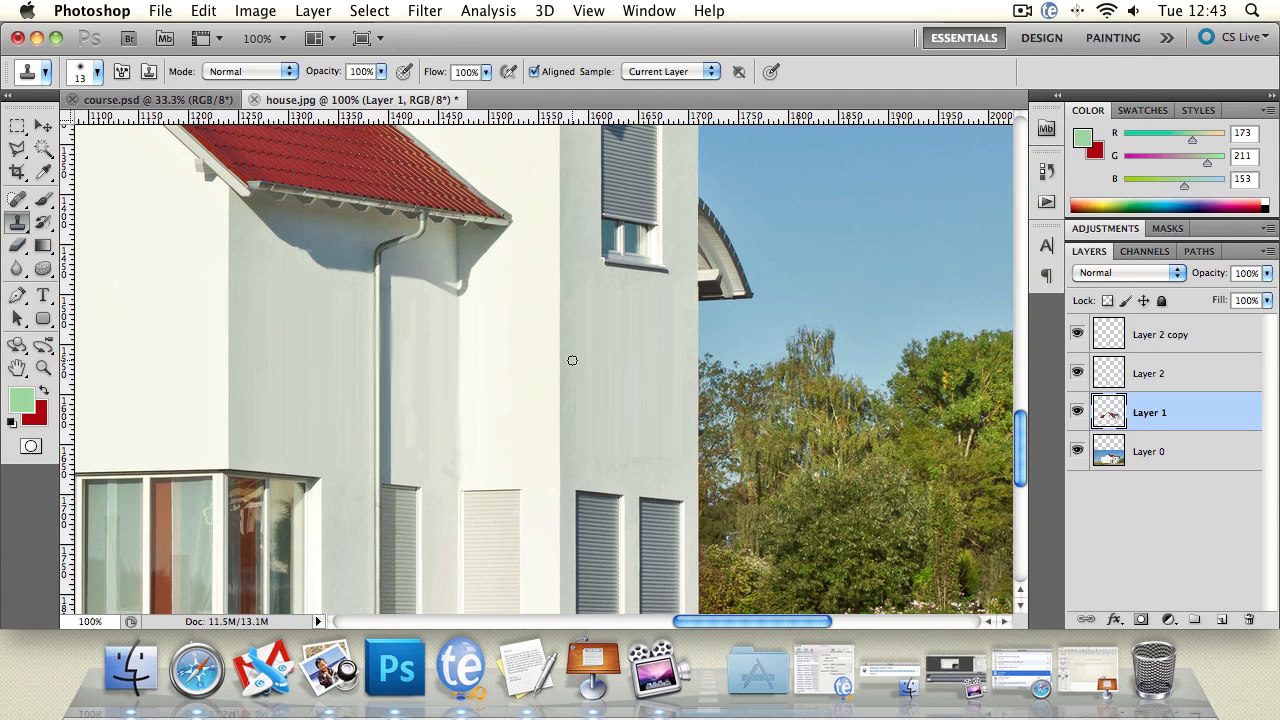
click(17, 268)
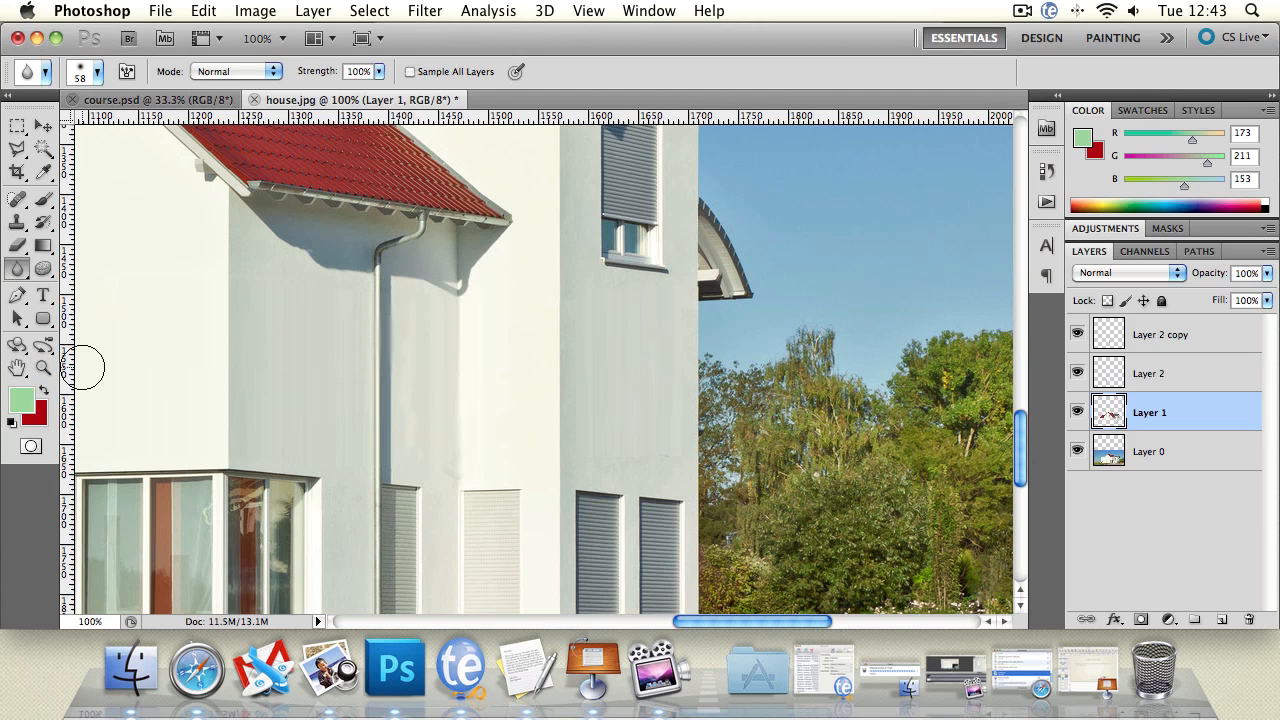
click(40, 370)
alt+click(487, 335)
alt+click(487, 335)
alt+click(487, 335)
alt+click(487, 335)
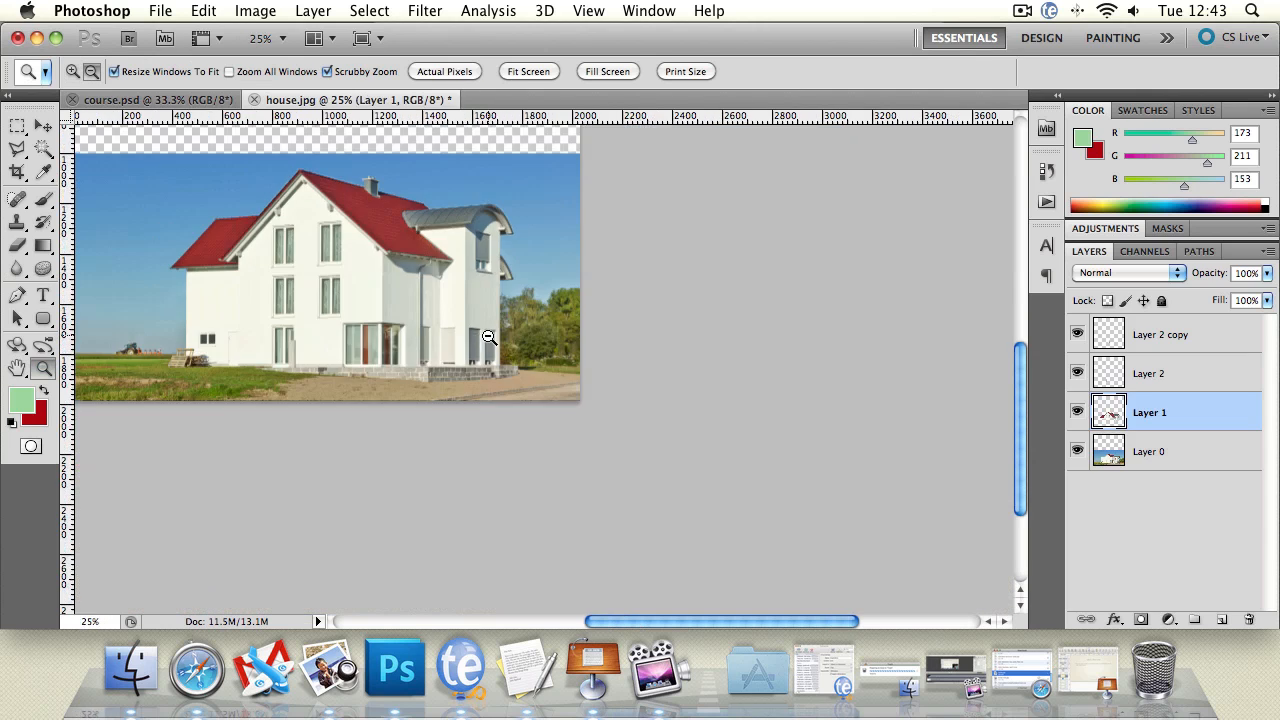
click(363, 362)
click(345, 325)
drag(375, 277, 591, 397)
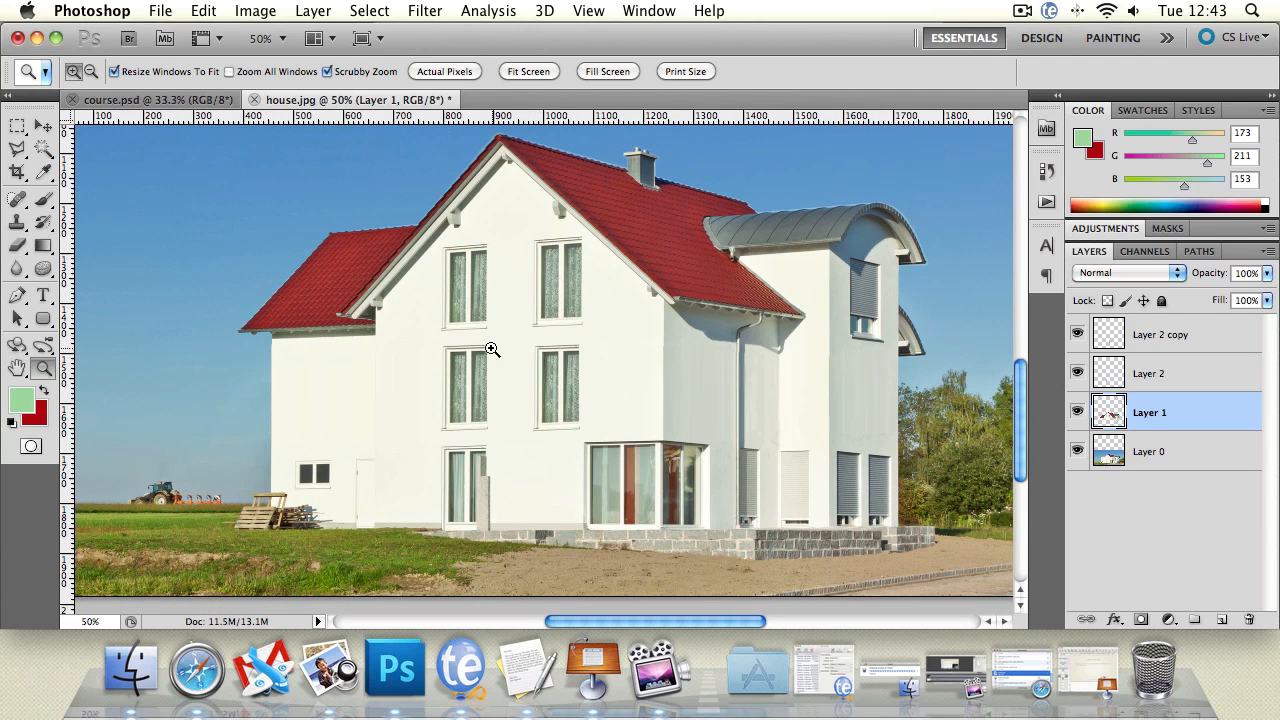
drag(492, 348, 618, 352)
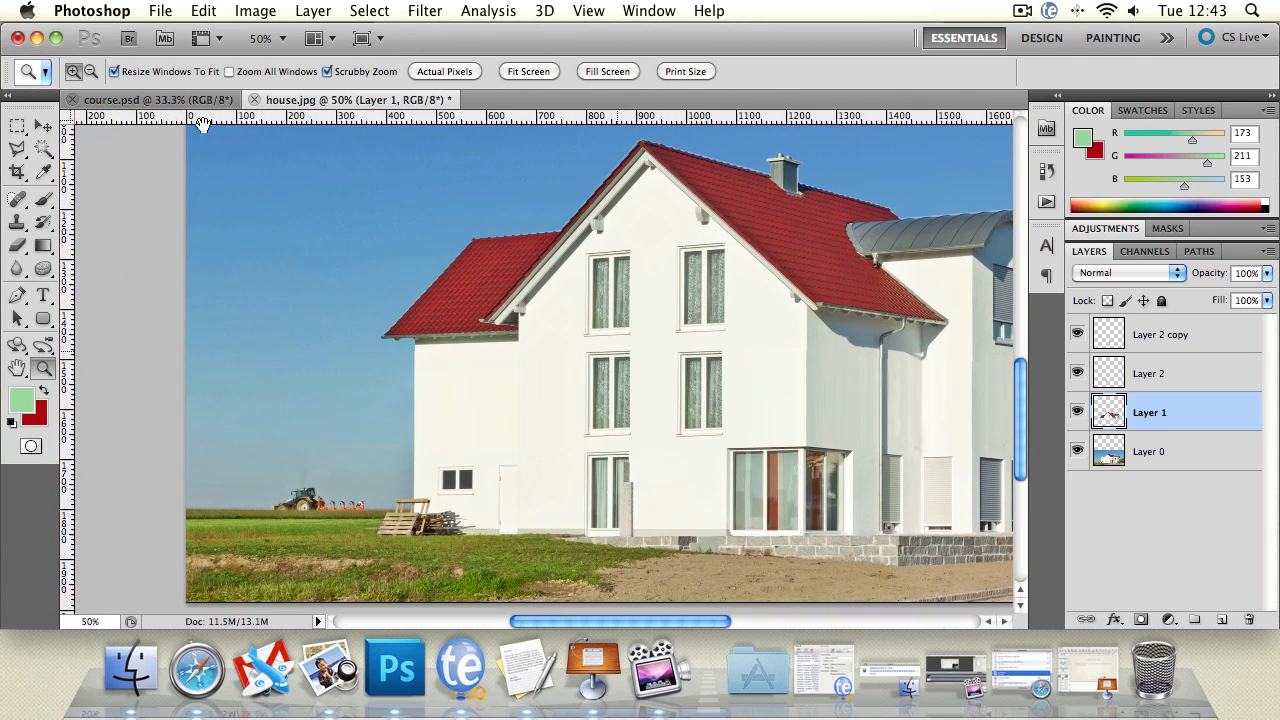
click(150, 100)
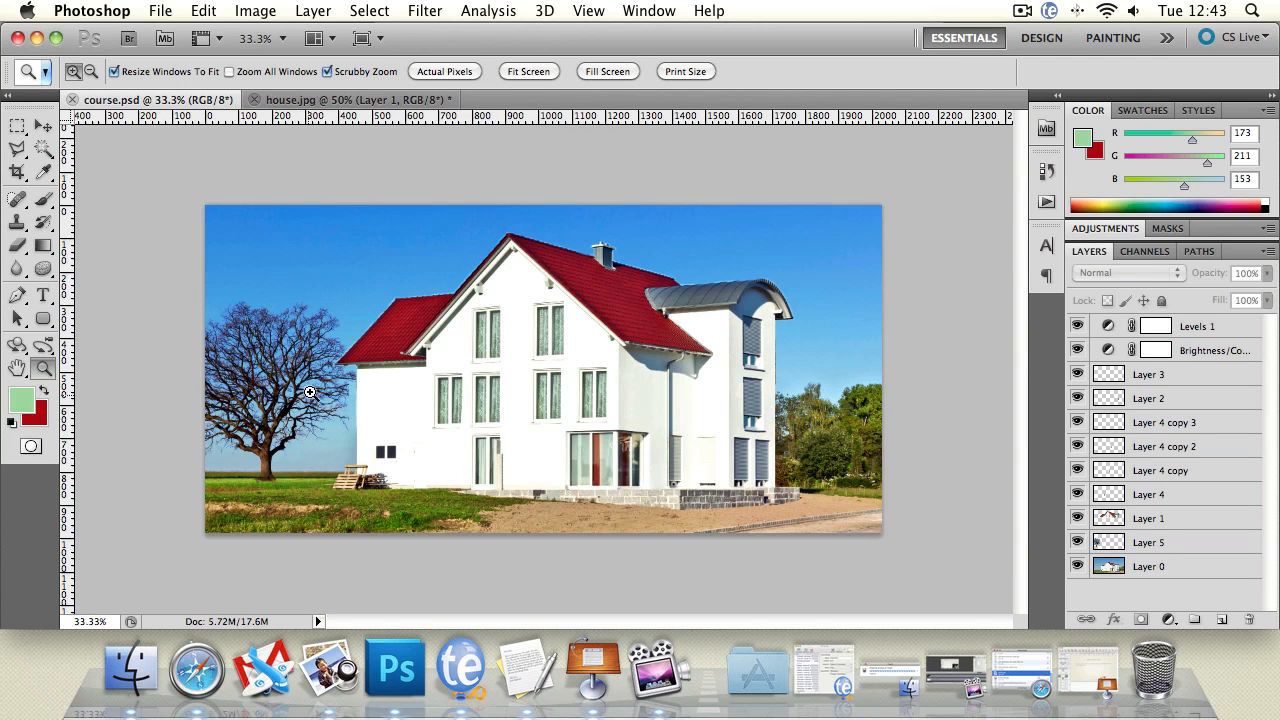
click(388, 100)
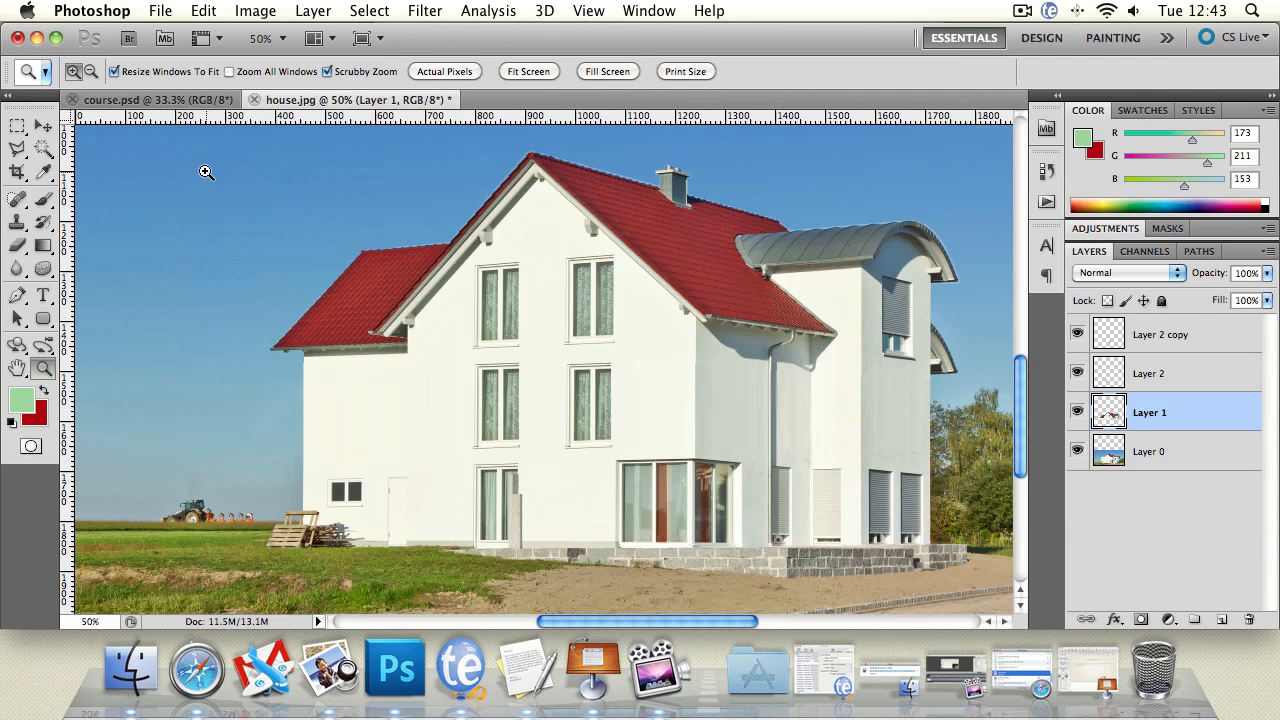
Step: Switch to Preview, bring lonely-tree.jpg into the house.jpg document as a new layer and accept the colour profile conversion
click(335, 672)
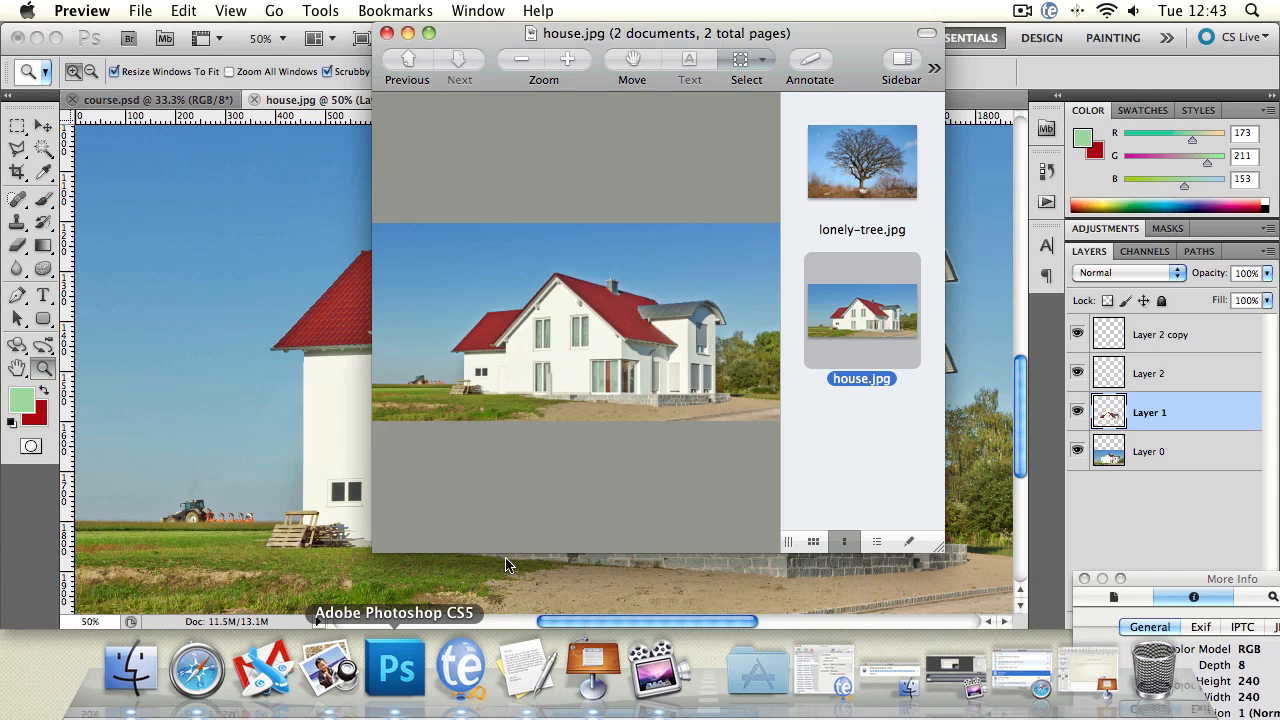
click(904, 159)
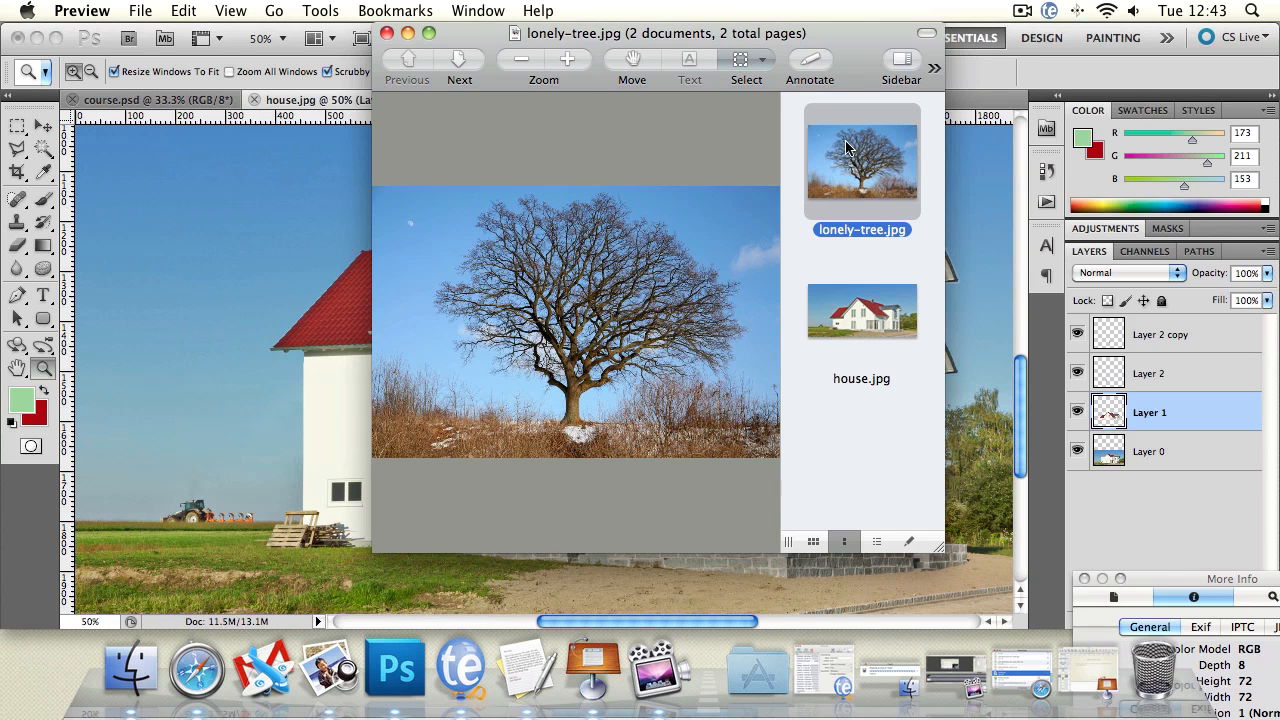
drag(853, 147, 276, 237)
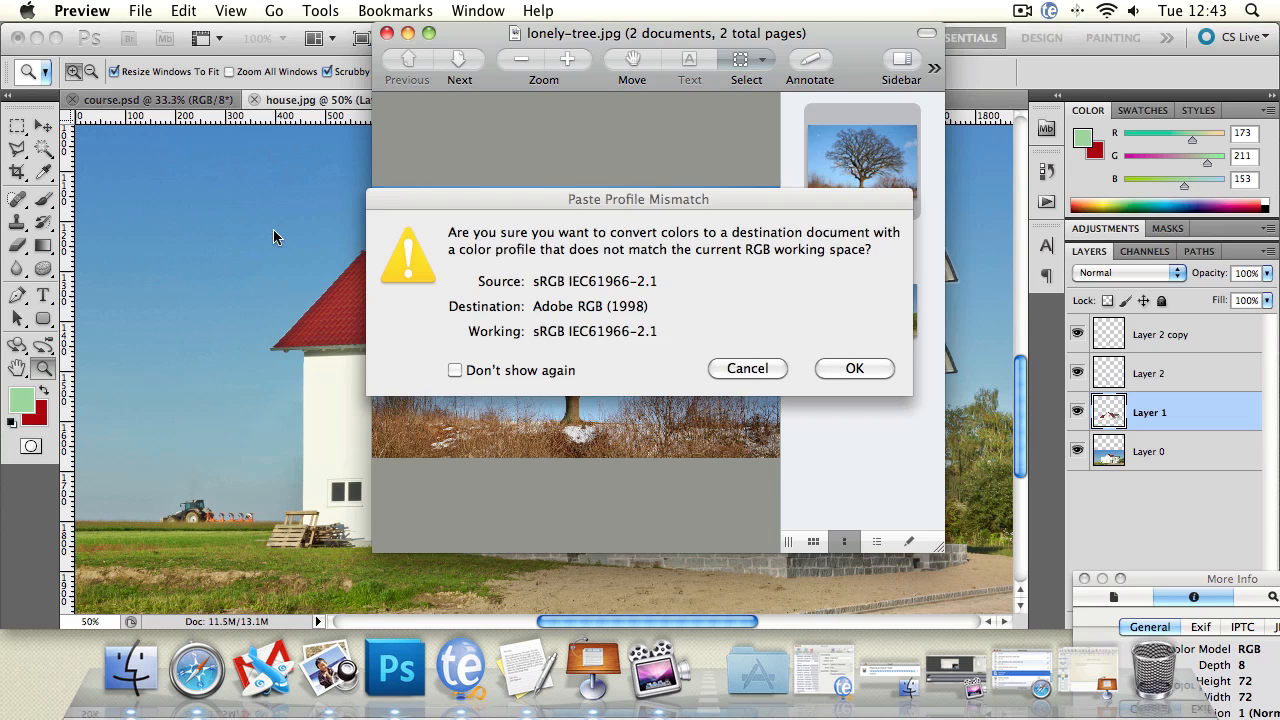
click(835, 369)
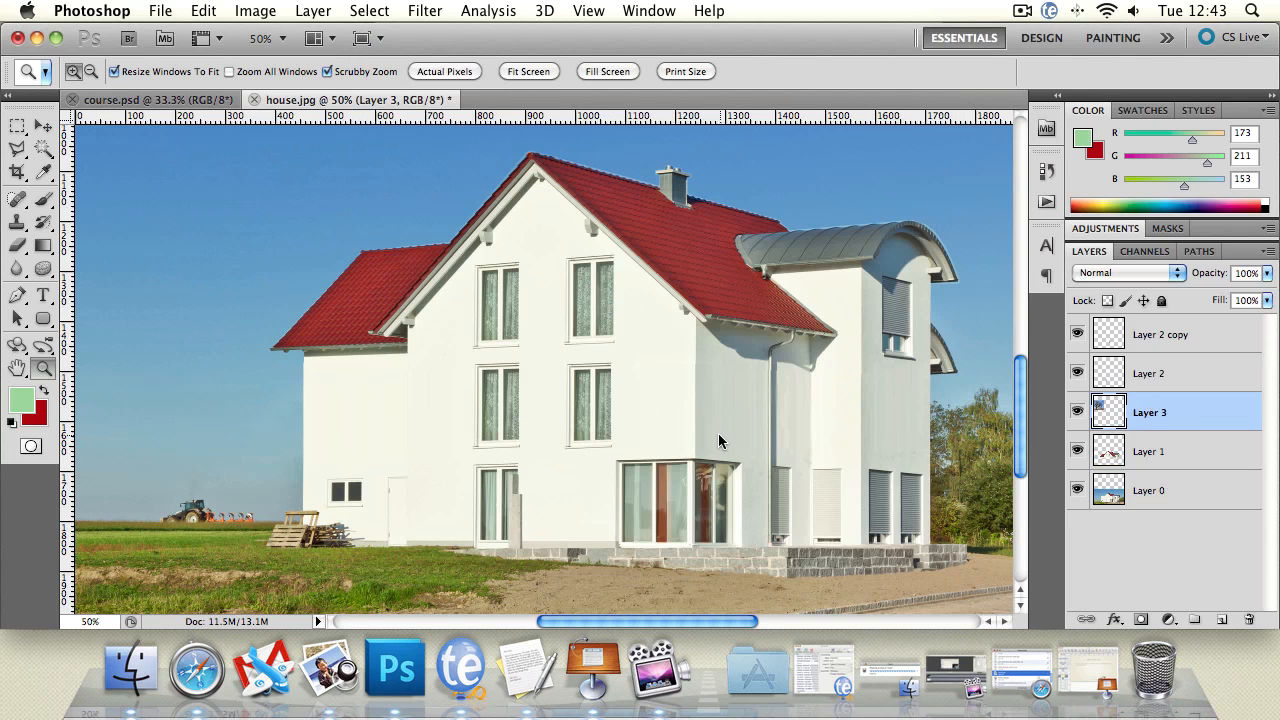
click(322, 667)
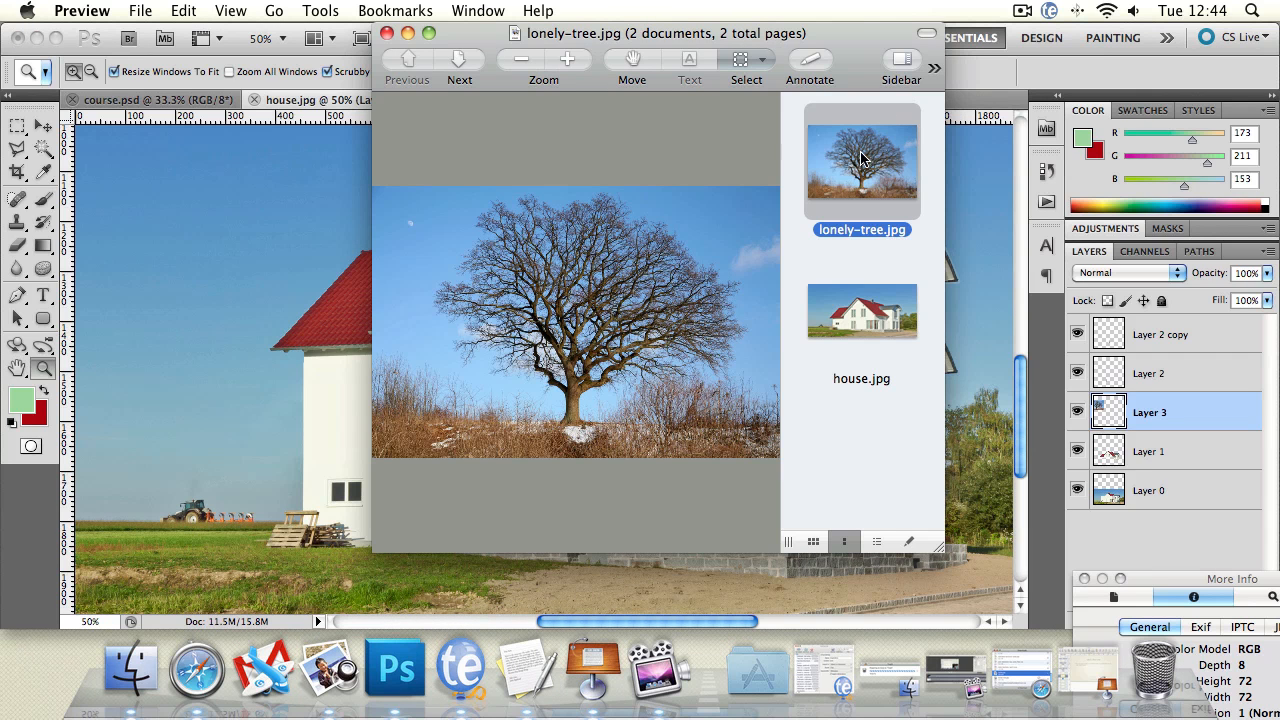
drag(887, 160, 322, 287)
click(997, 240)
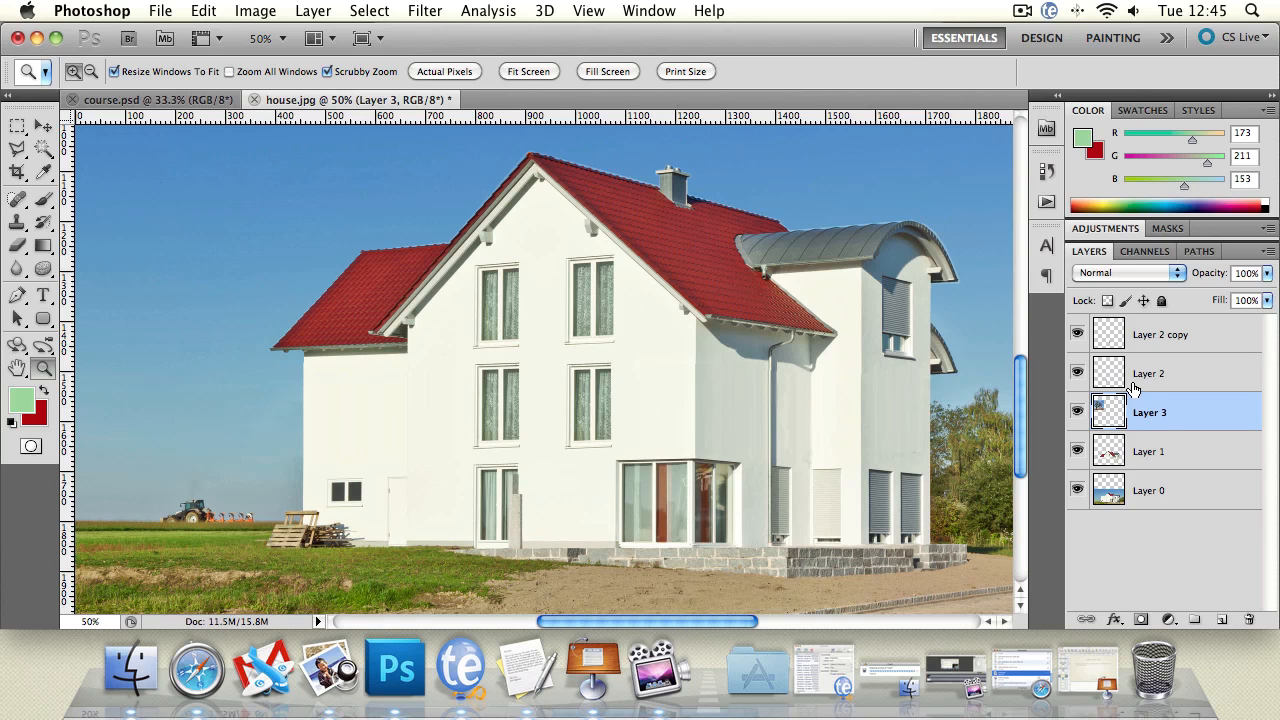
Step: Place Layer 3 at the top of the layer stack and move the tree picture down over the left part of the house photo
drag(1157, 420, 1169, 333)
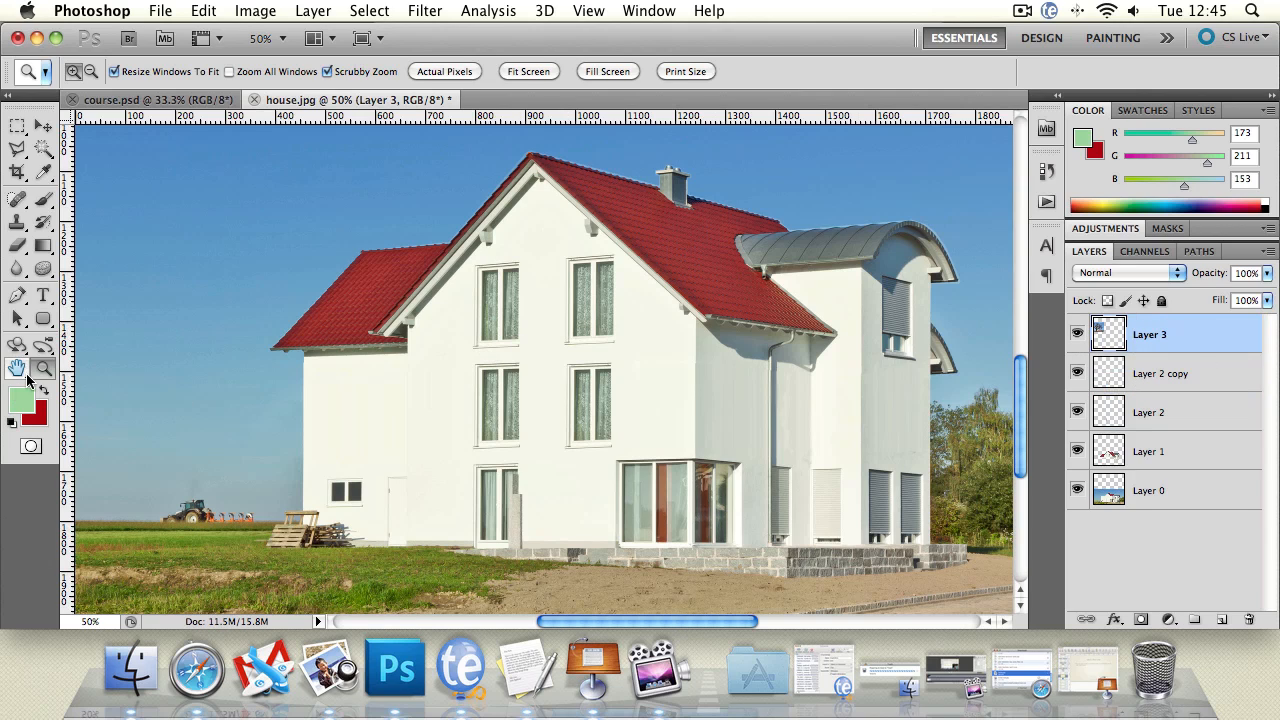
alt+click(545, 374)
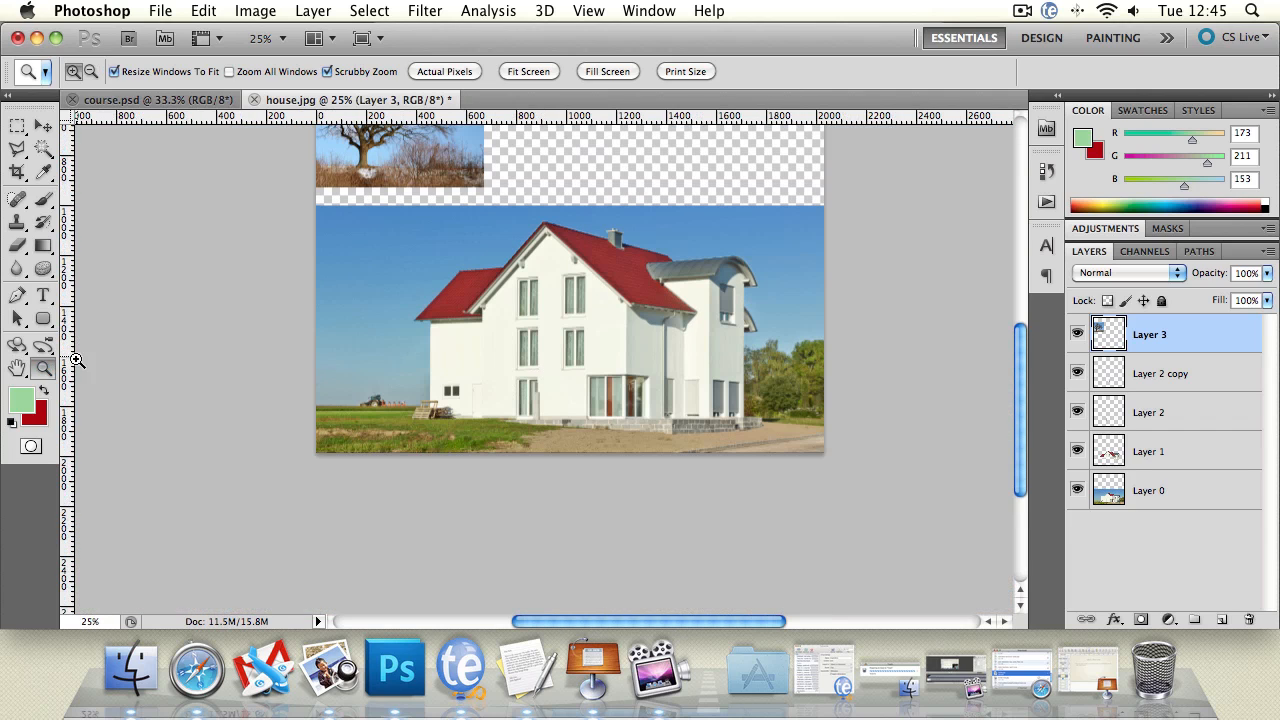
click(17, 368)
drag(355, 310, 338, 442)
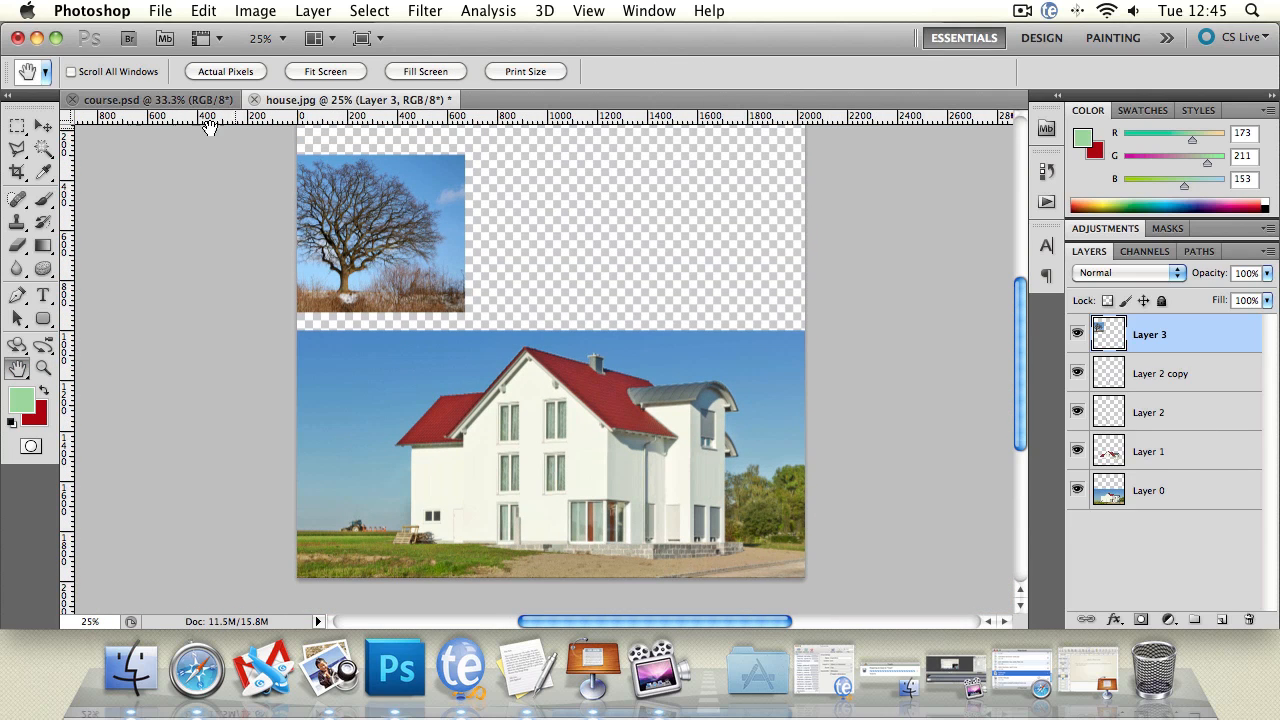
click(43, 126)
drag(354, 206, 423, 407)
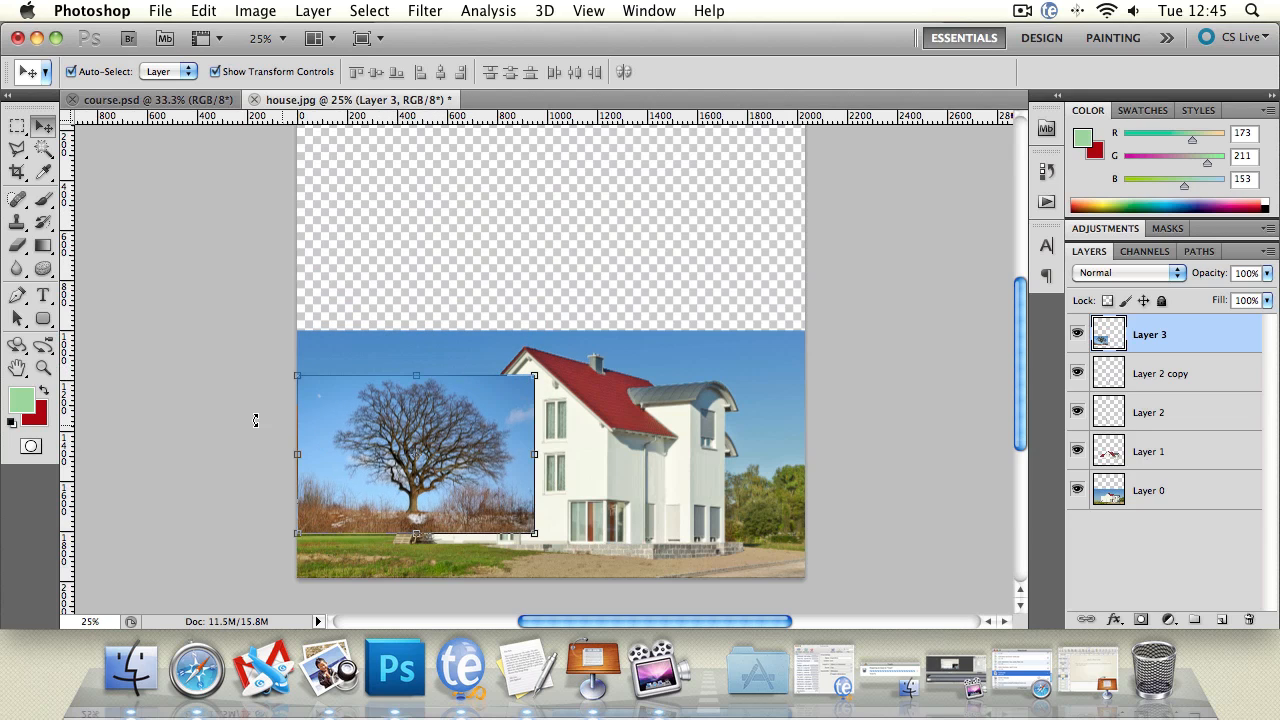
Step: Get a close view of the tree picture and start outlining the tree with the Lasso tool
click(43, 368)
click(375, 454)
click(375, 454)
click(375, 454)
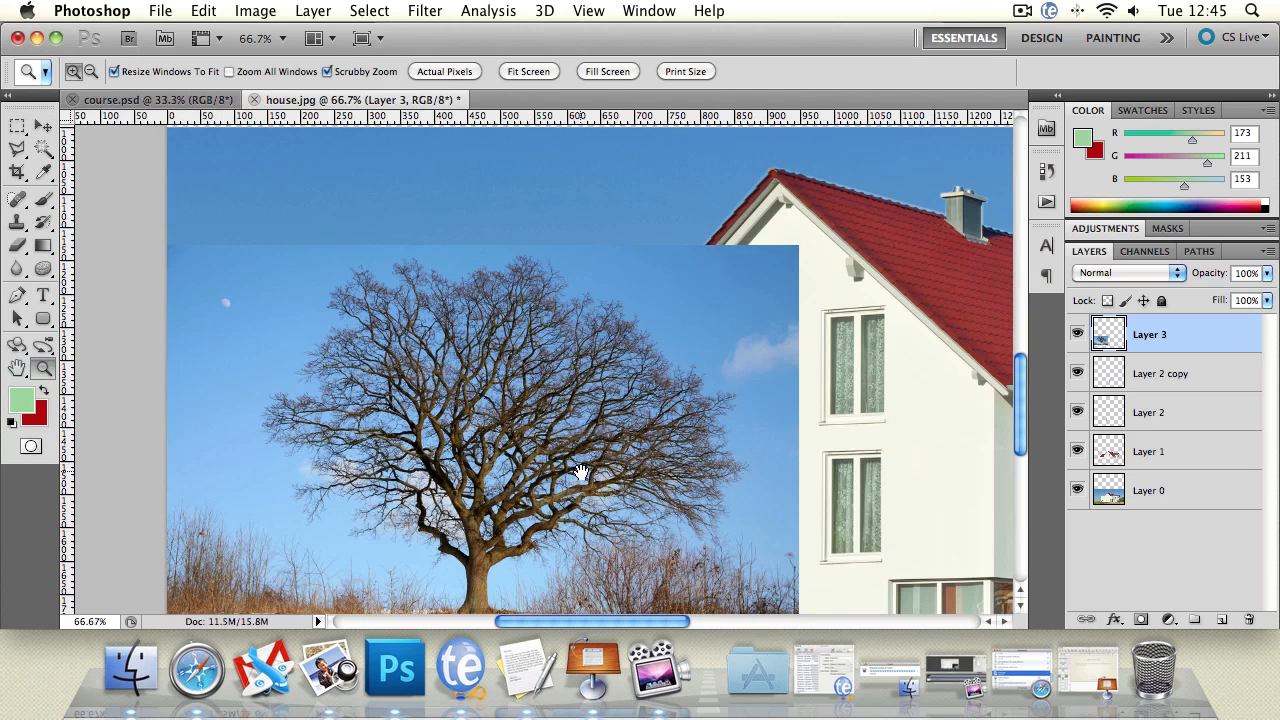
drag(581, 472, 525, 408)
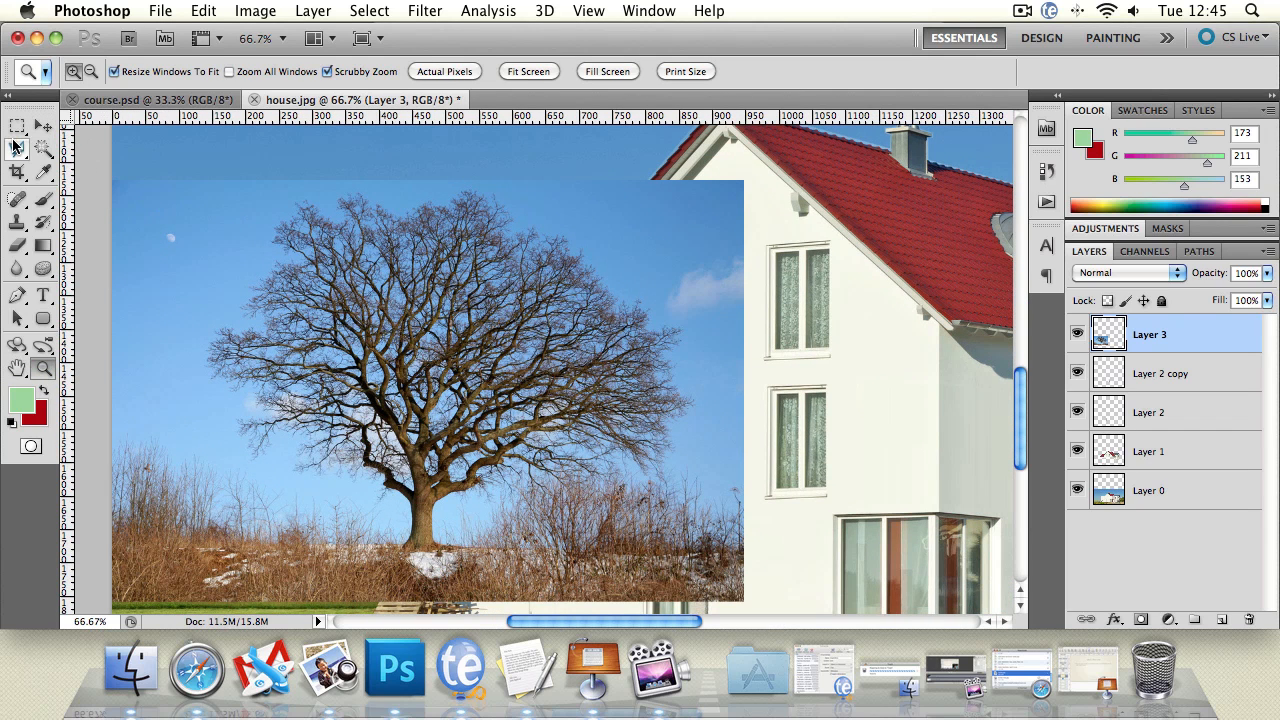
click(16, 147)
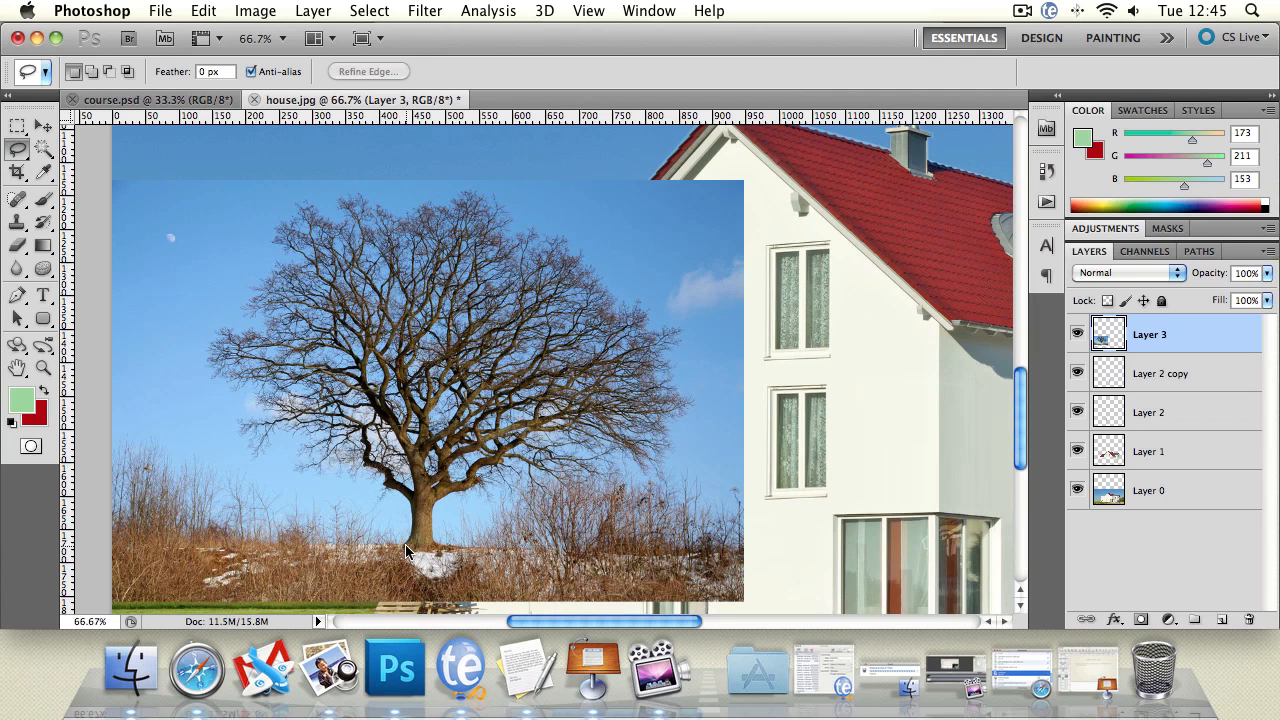
Step: Outline the tree's crown and trunk down to its foot on Layer 3 with a closed freehand Lasso selection
mouse_move(404, 537)
mouse_down()
mouse_move(391, 495)
mouse_move(371, 503)
mouse_move(365, 480)
mouse_move(349, 490)
mouse_move(298, 473)
mouse_move(286, 464)
mouse_move(296, 430)
mouse_move(261, 464)
mouse_move(249, 456)
mouse_move(232, 417)
mouse_move(255, 410)
mouse_move(250, 386)
mouse_move(201, 369)
mouse_move(216, 315)
mouse_move(240, 296)
mouse_up()
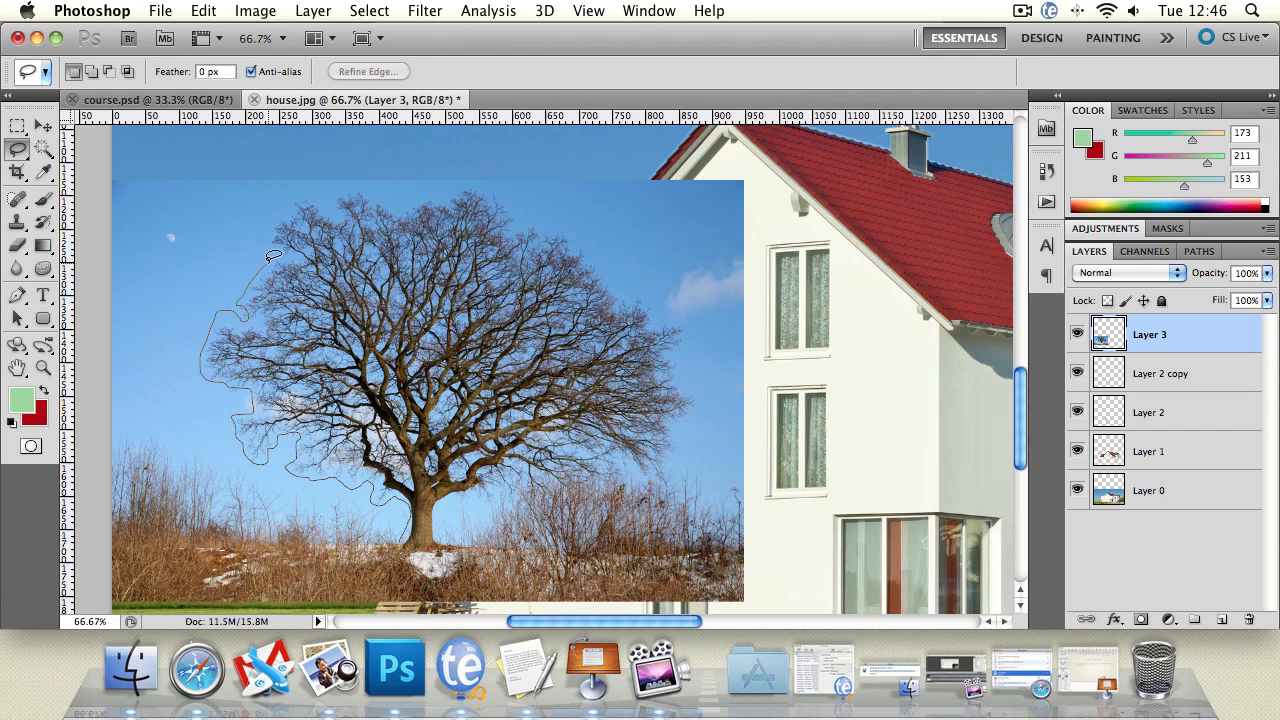
mouse_move(283, 253)
mouse_down()
mouse_move(299, 195)
mouse_move(336, 214)
mouse_move(341, 192)
mouse_move(369, 188)
mouse_move(402, 212)
mouse_move(467, 183)
mouse_up()
mouse_move(544, 226)
mouse_down()
mouse_move(591, 292)
mouse_move(643, 296)
mouse_move(656, 321)
mouse_move(701, 333)
mouse_move(676, 364)
mouse_move(707, 423)
mouse_move(680, 418)
mouse_move(670, 481)
mouse_move(608, 477)
mouse_up()
mouse_move(552, 477)
mouse_down()
mouse_move(542, 489)
mouse_move(500, 485)
mouse_up()
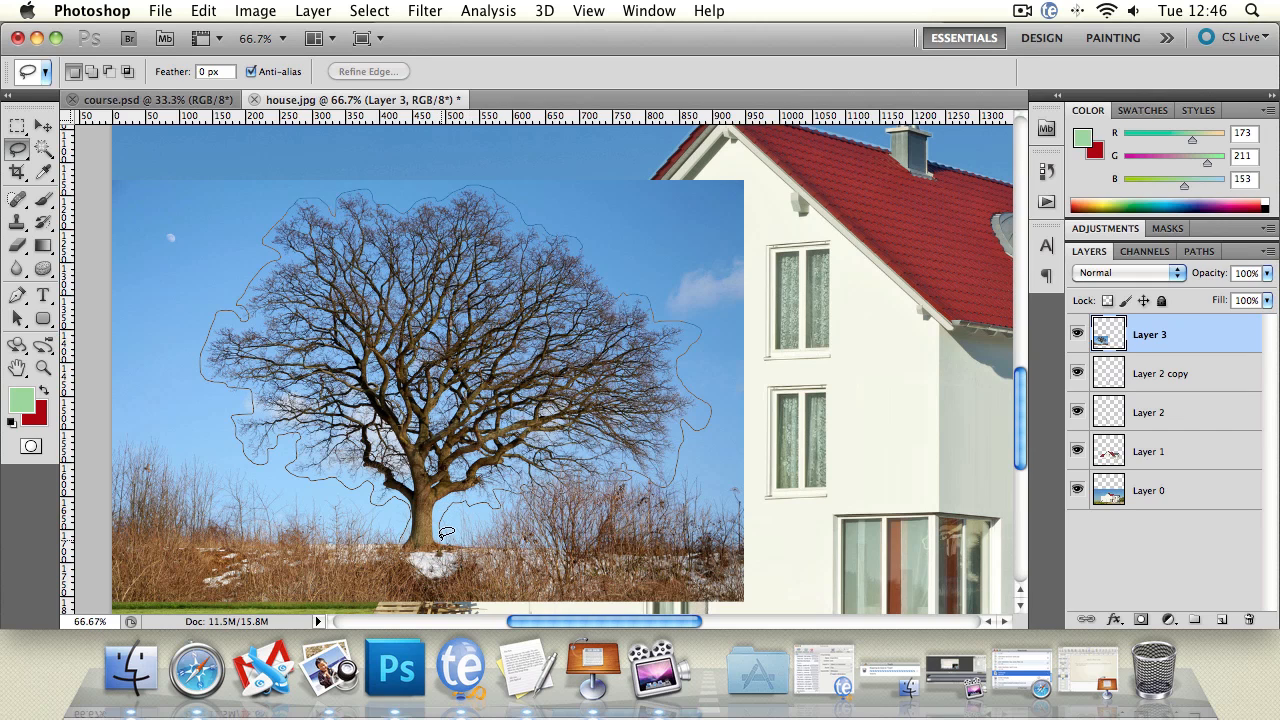
drag(401, 537, 440, 556)
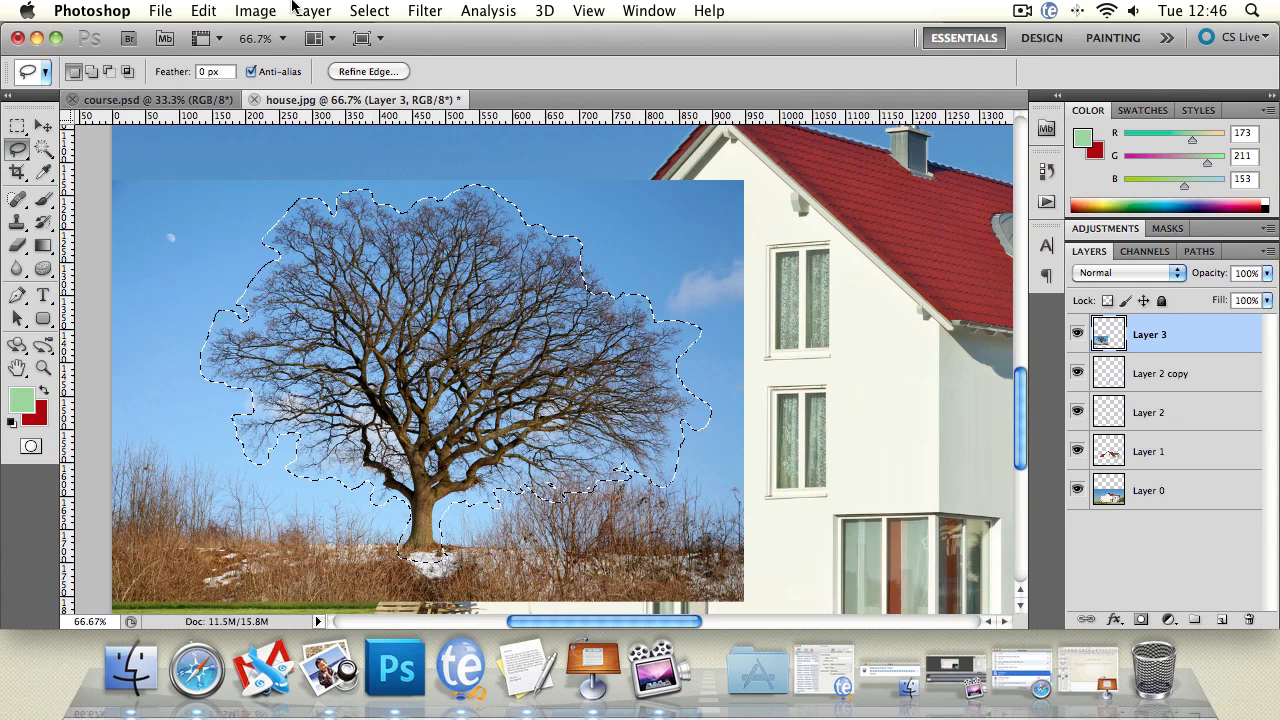
Step: Invert the tree selection, delete the surrounding picture from Layer 3 and deselect
click(369, 10)
click(385, 88)
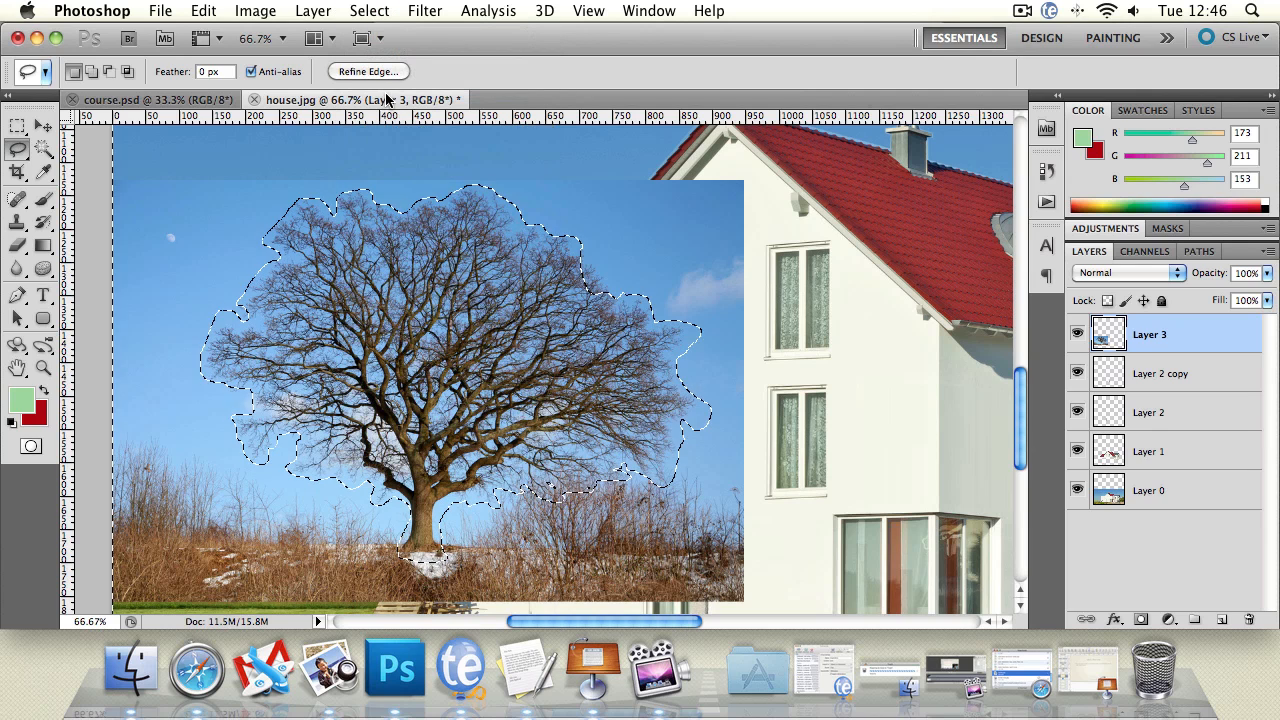
key(Delete)
key(ctrl+d)
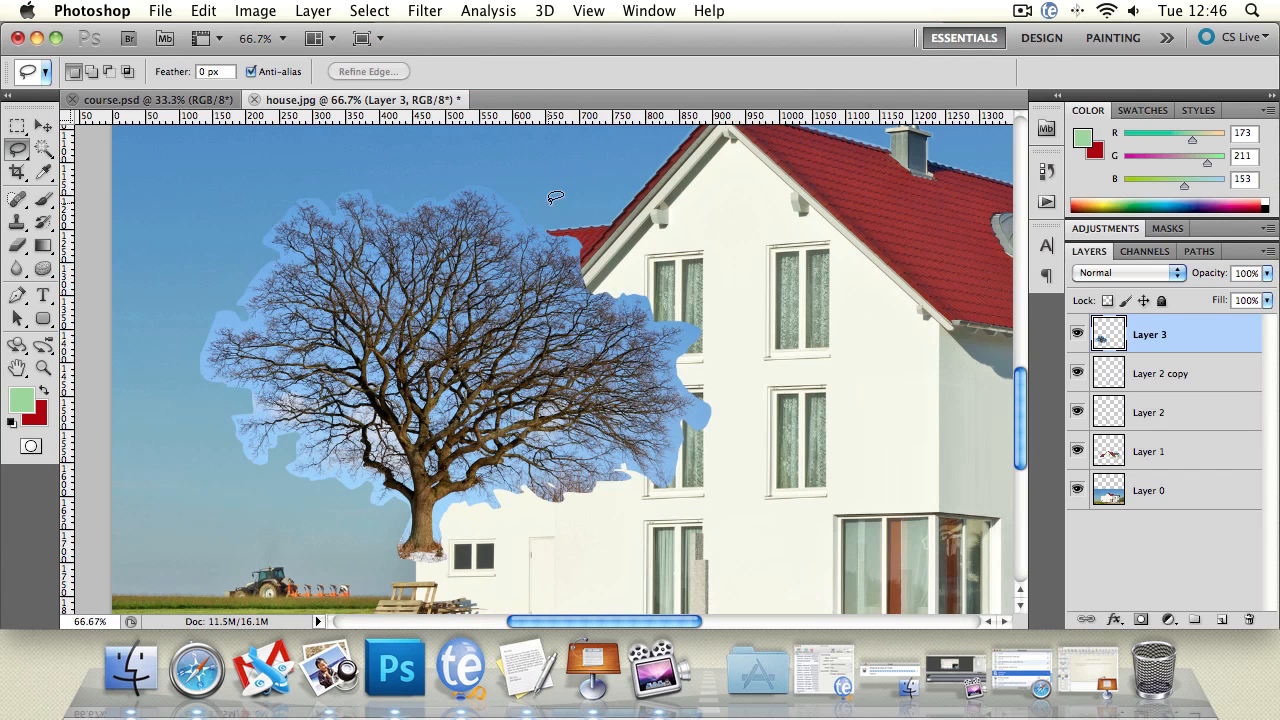
Step: Move the cut-out tree down and left so it stands on the grass at the house photo's left edge
click(43, 125)
drag(438, 282, 278, 331)
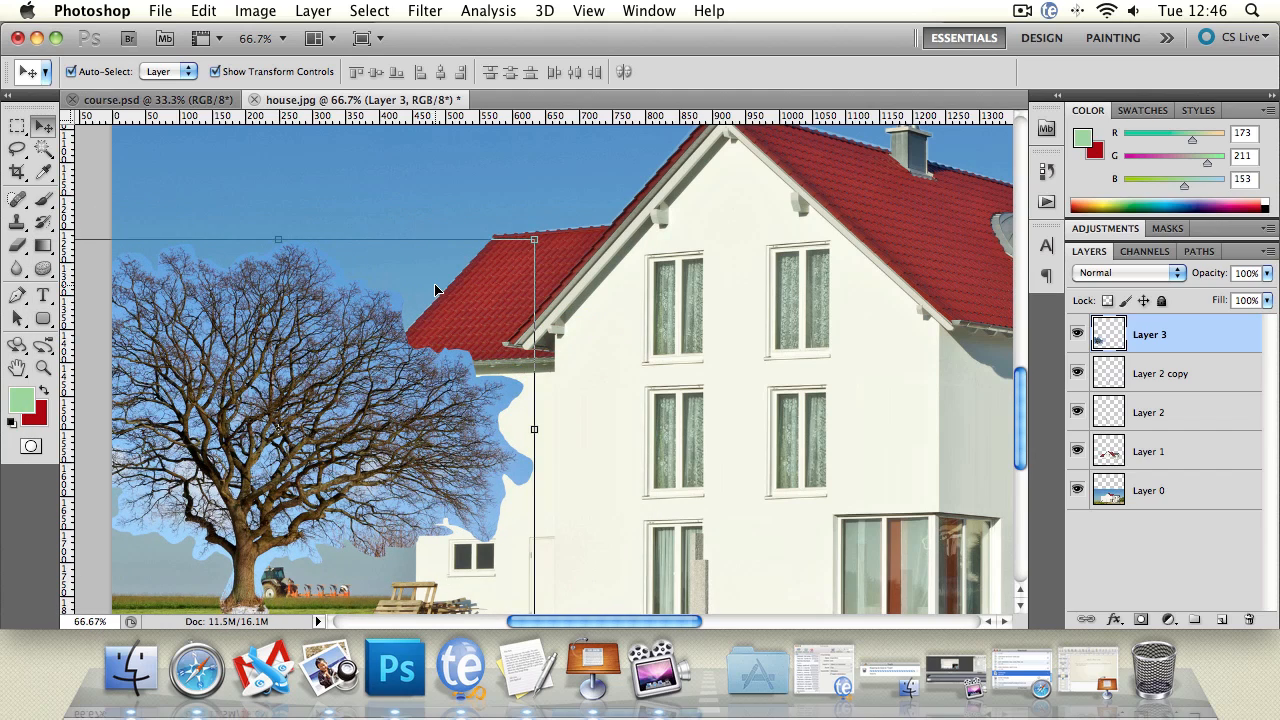
double_click(43, 367)
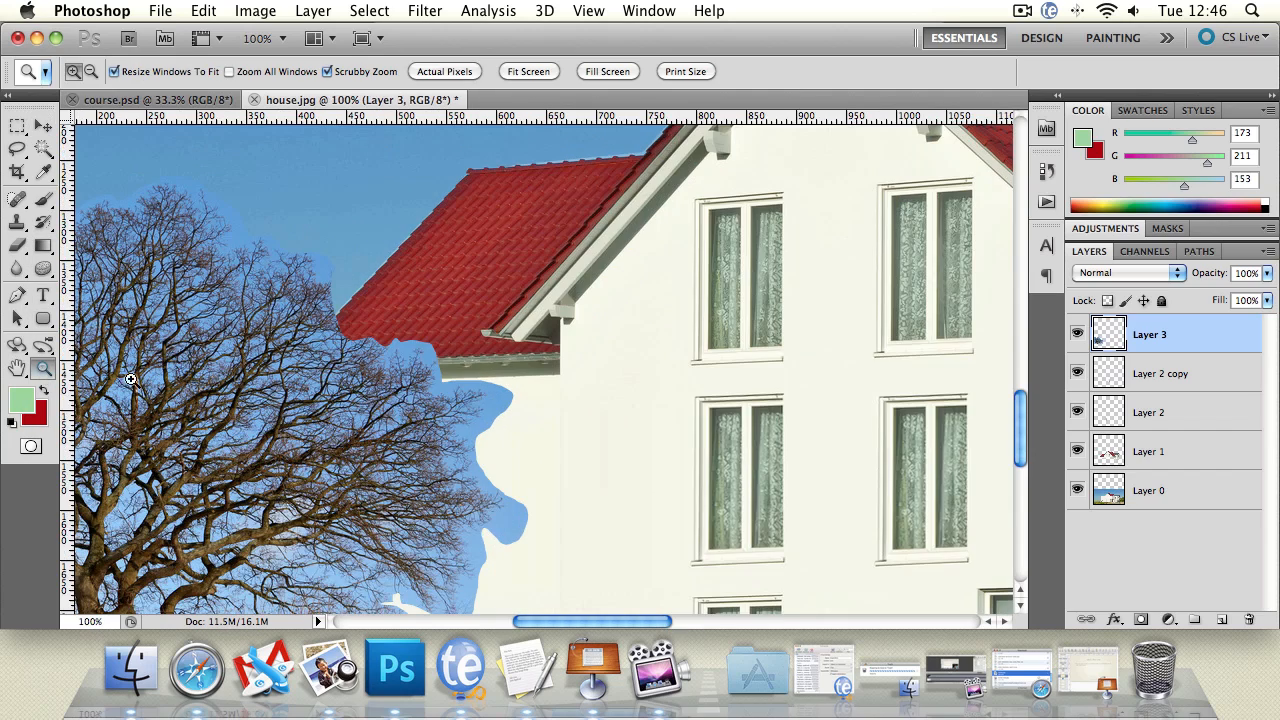
alt+click(508, 405)
alt+click(508, 405)
alt+click(506, 408)
click(457, 405)
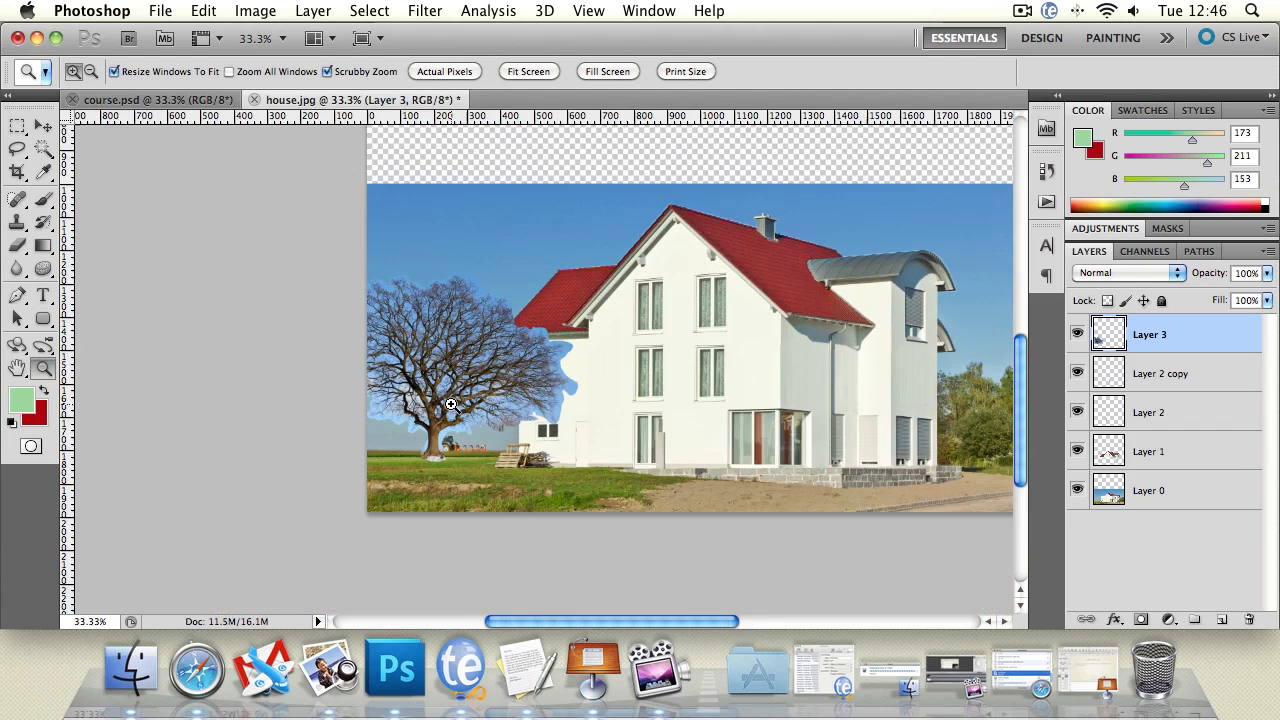
click(457, 405)
drag(709, 265, 529, 358)
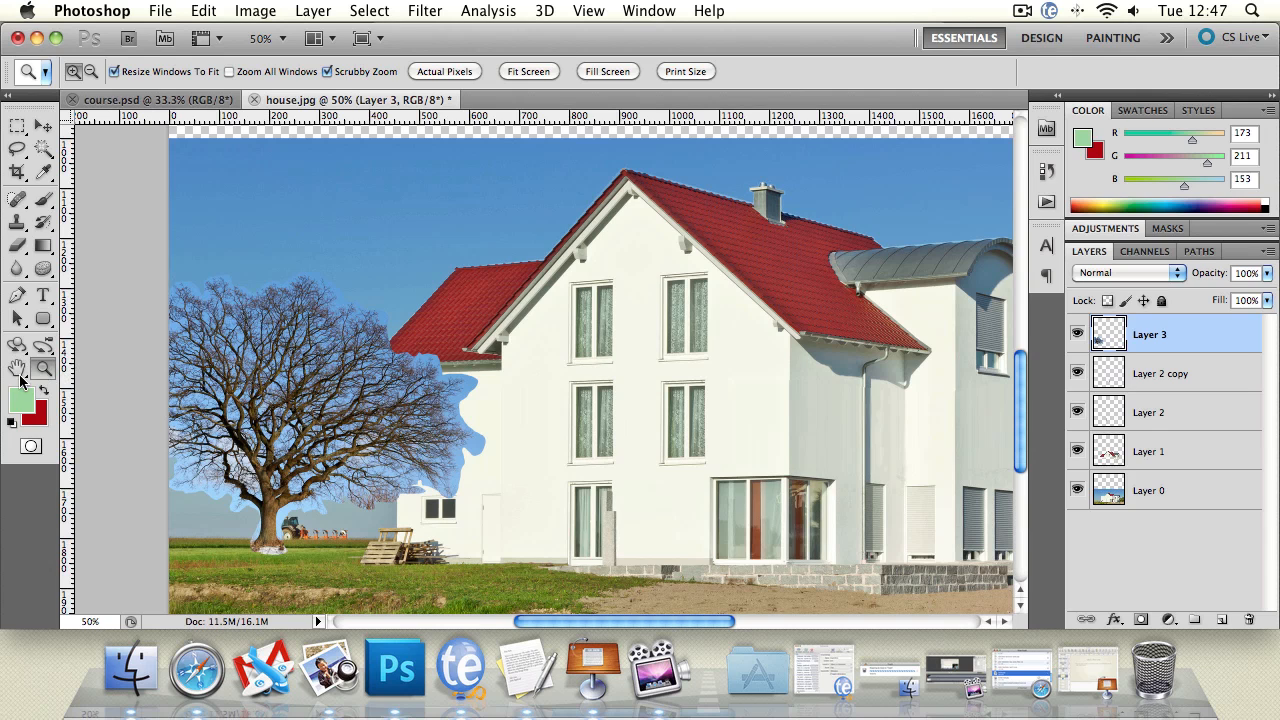
click(18, 369)
drag(370, 433, 387, 425)
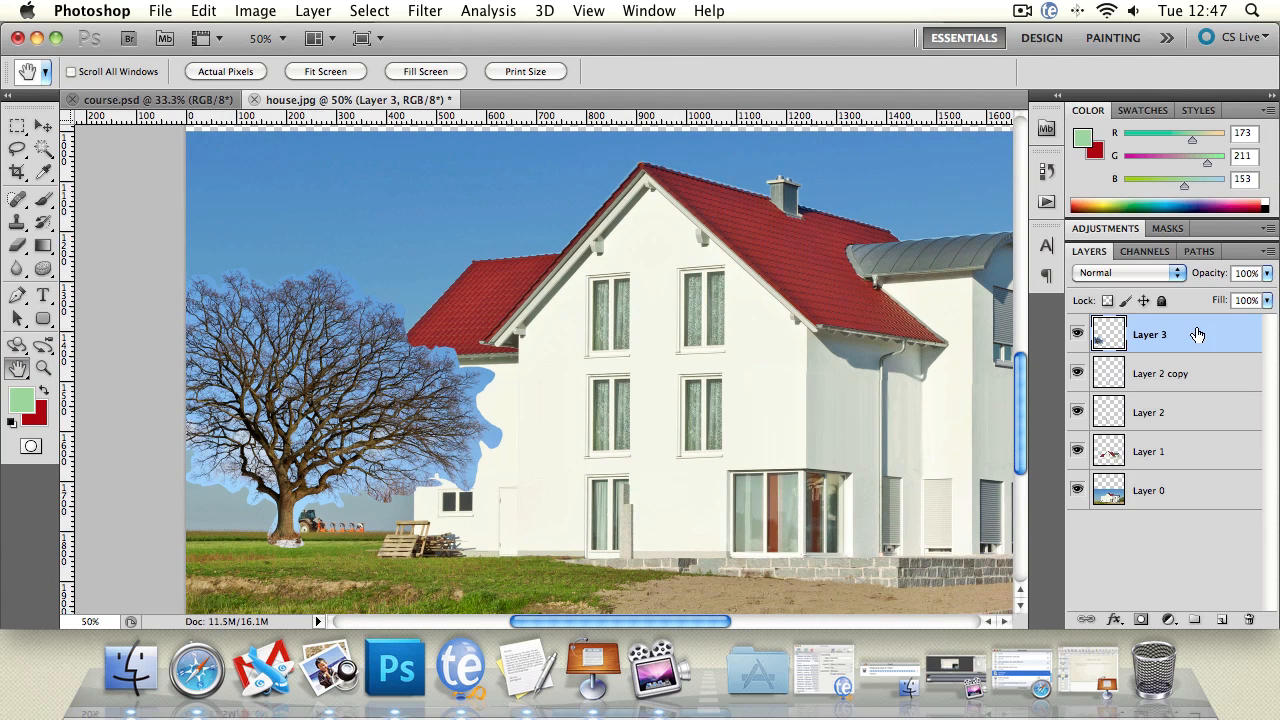
Step: Set Layer 3's blend mode to Darken, comparing it once with Normal
click(1165, 279)
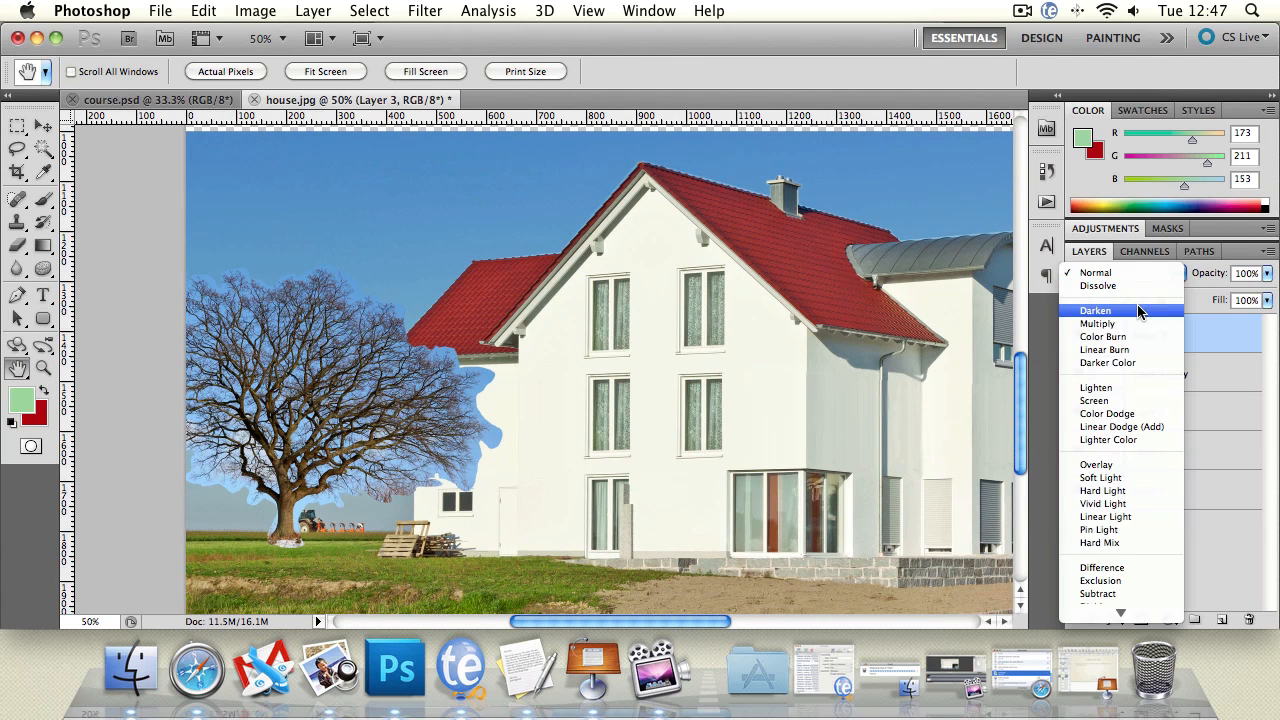
click(1140, 310)
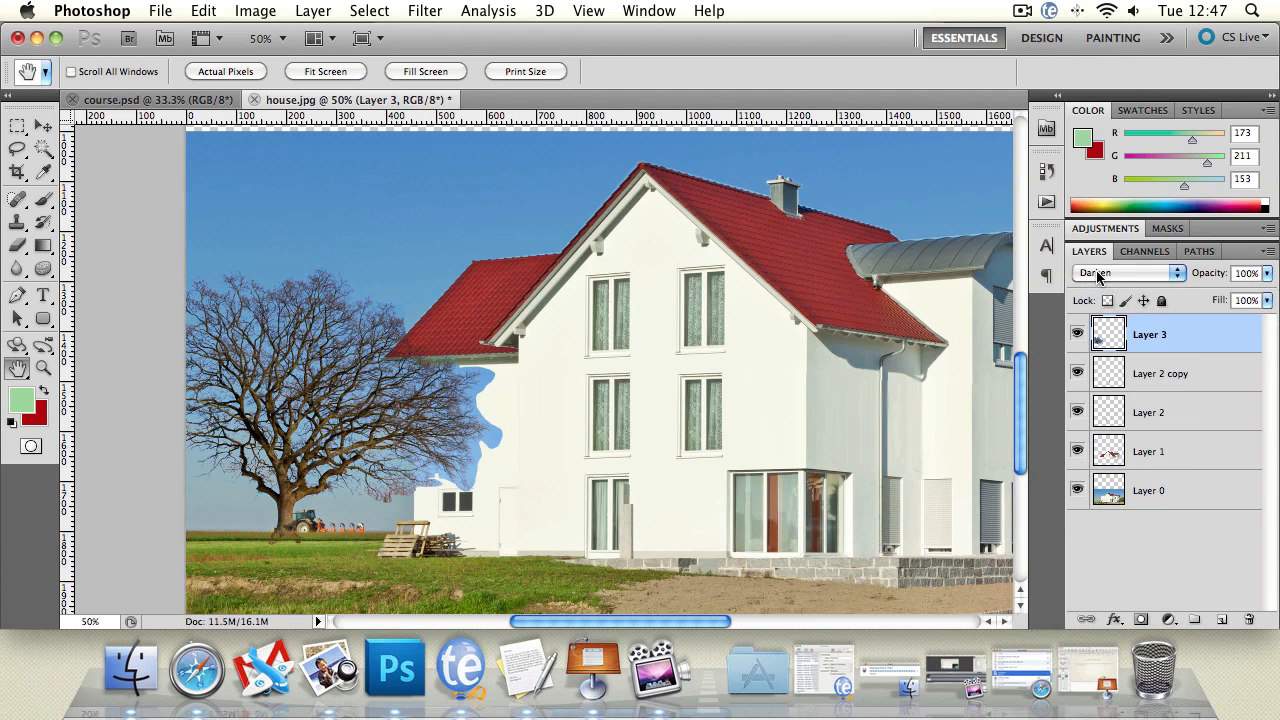
click(1130, 272)
click(1120, 237)
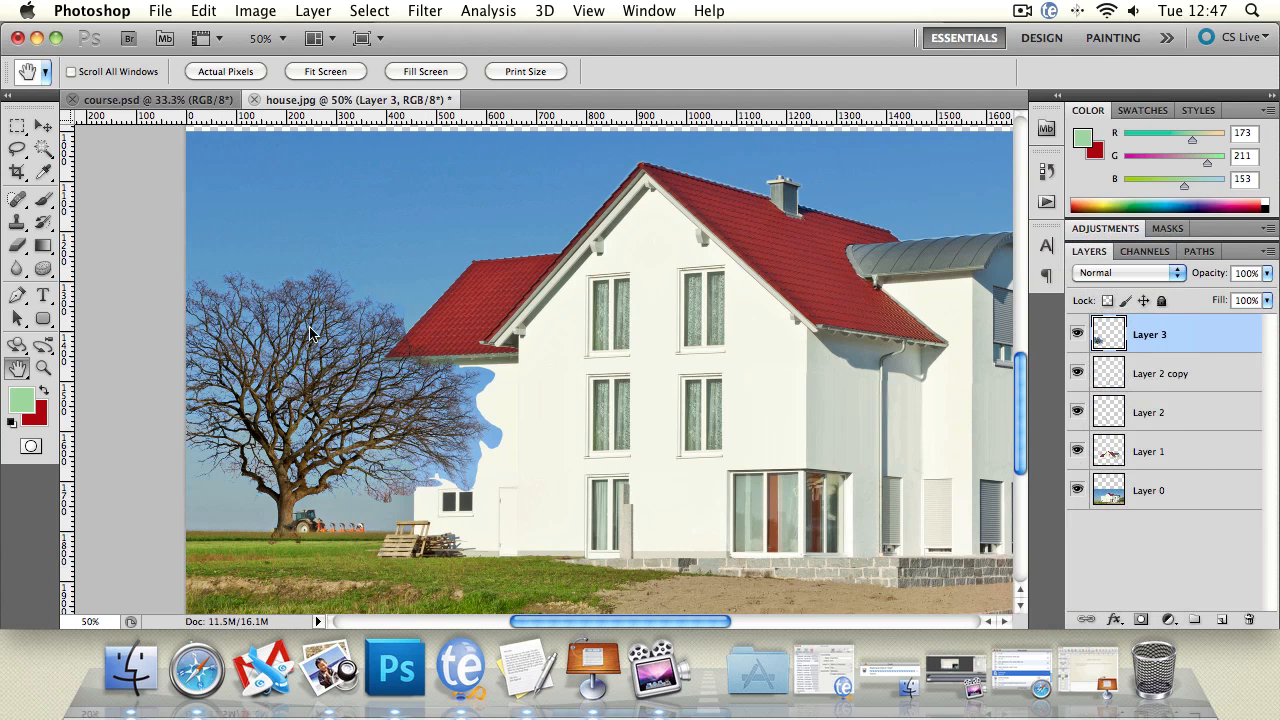
click(1126, 277)
click(1125, 310)
Step: Flip the tree horizontally by transforming its width to -100%, apply it, and shift the tree slightly left
click(17, 125)
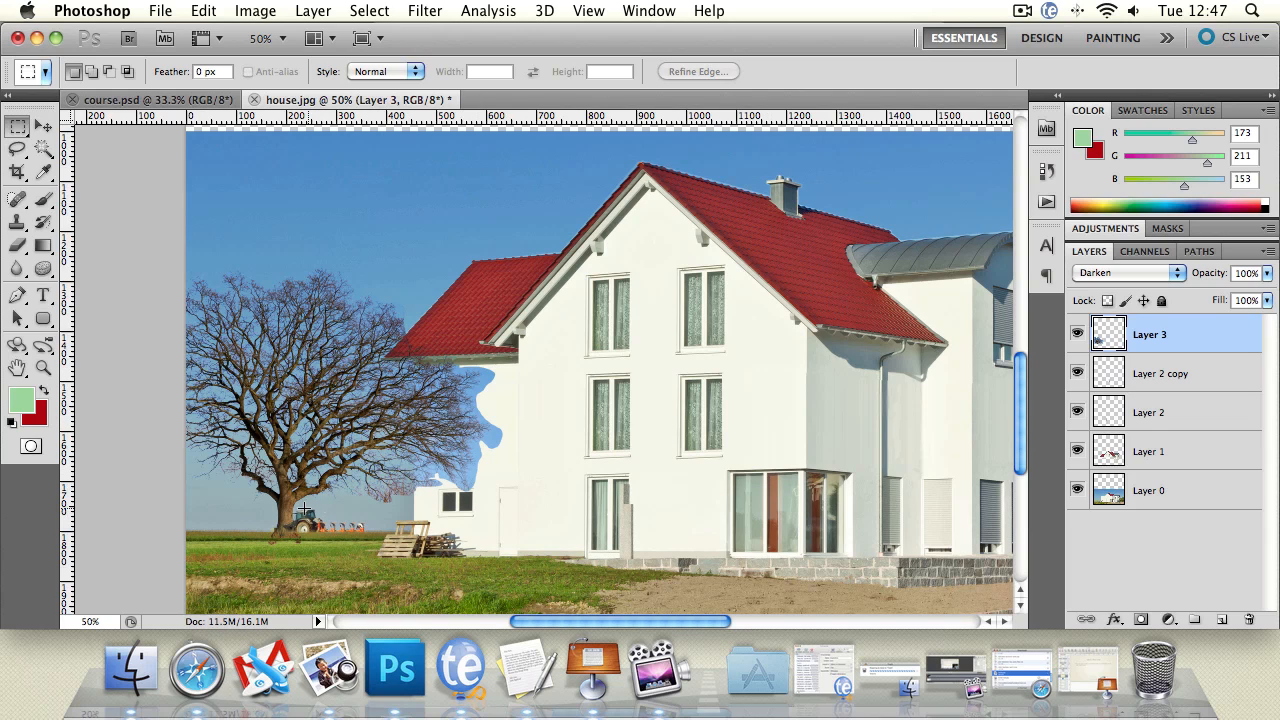
click(43, 125)
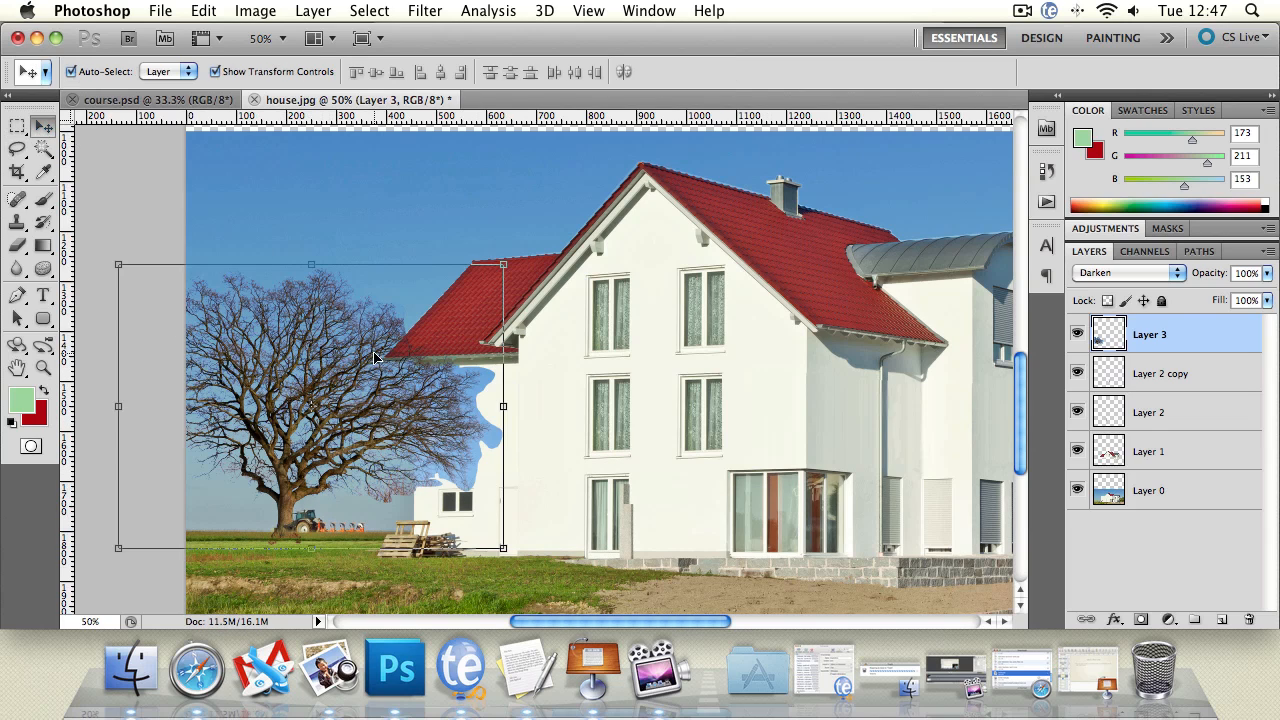
click(512, 410)
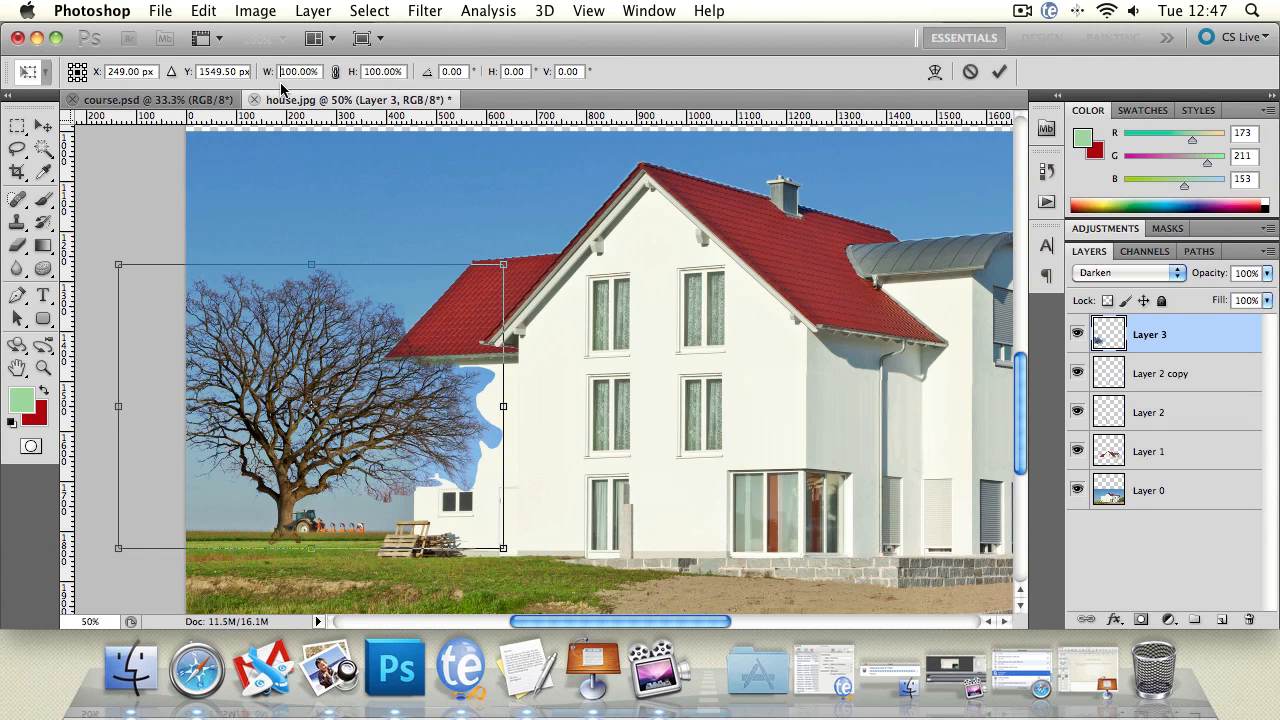
text(-)
key(Return)
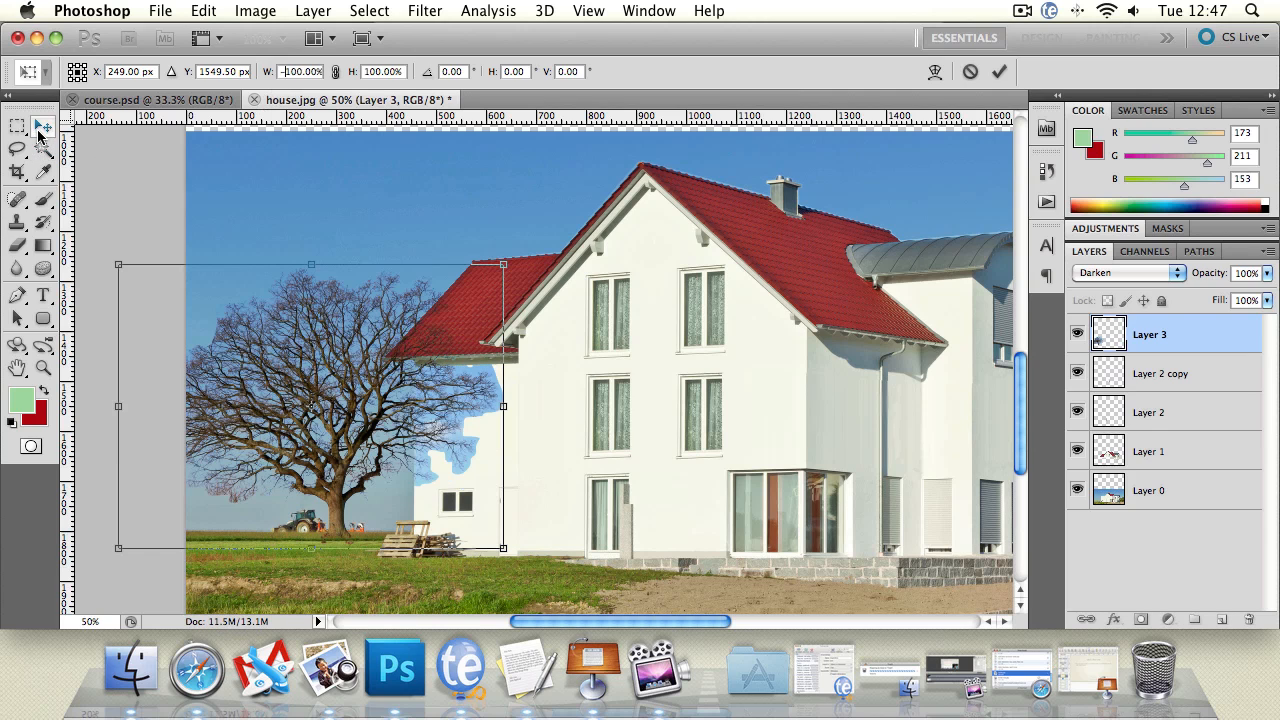
click(40, 131)
click(808, 260)
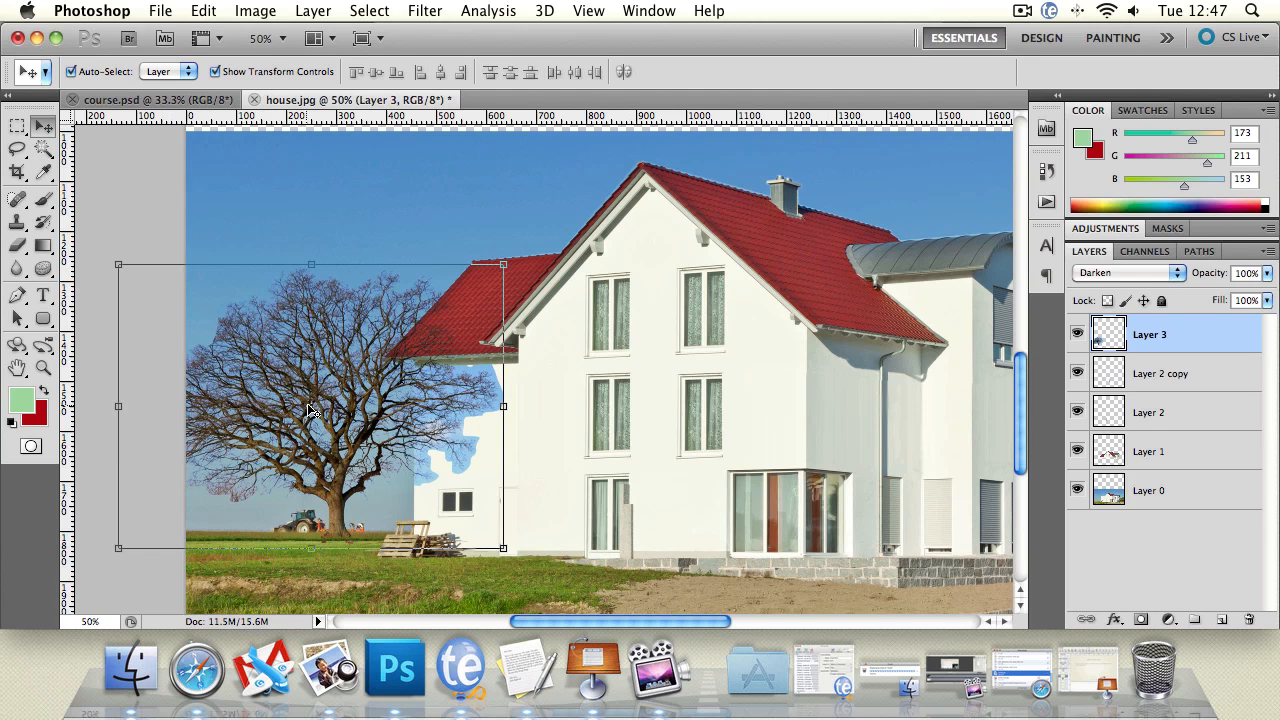
drag(375, 420, 350, 421)
Step: Delete the part of the tree layer that overlaps the white house wall with a rectangular selection and deselect
click(17, 125)
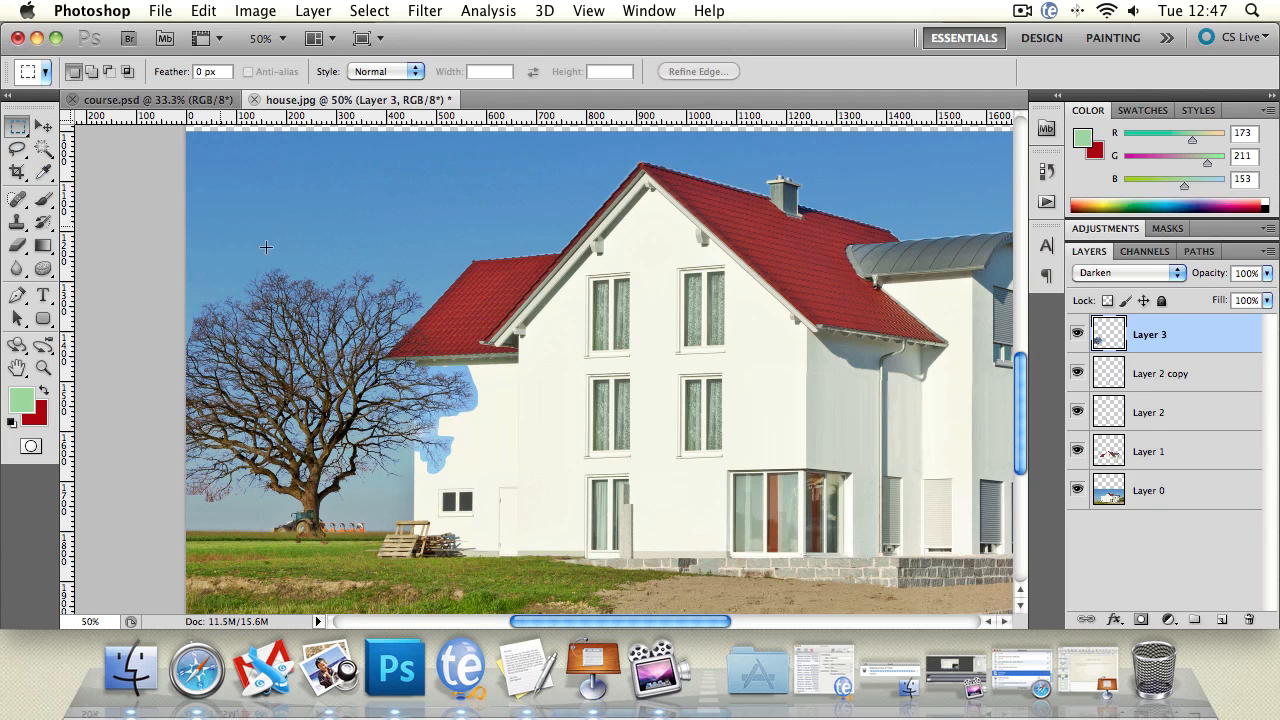
drag(430, 356, 414, 336)
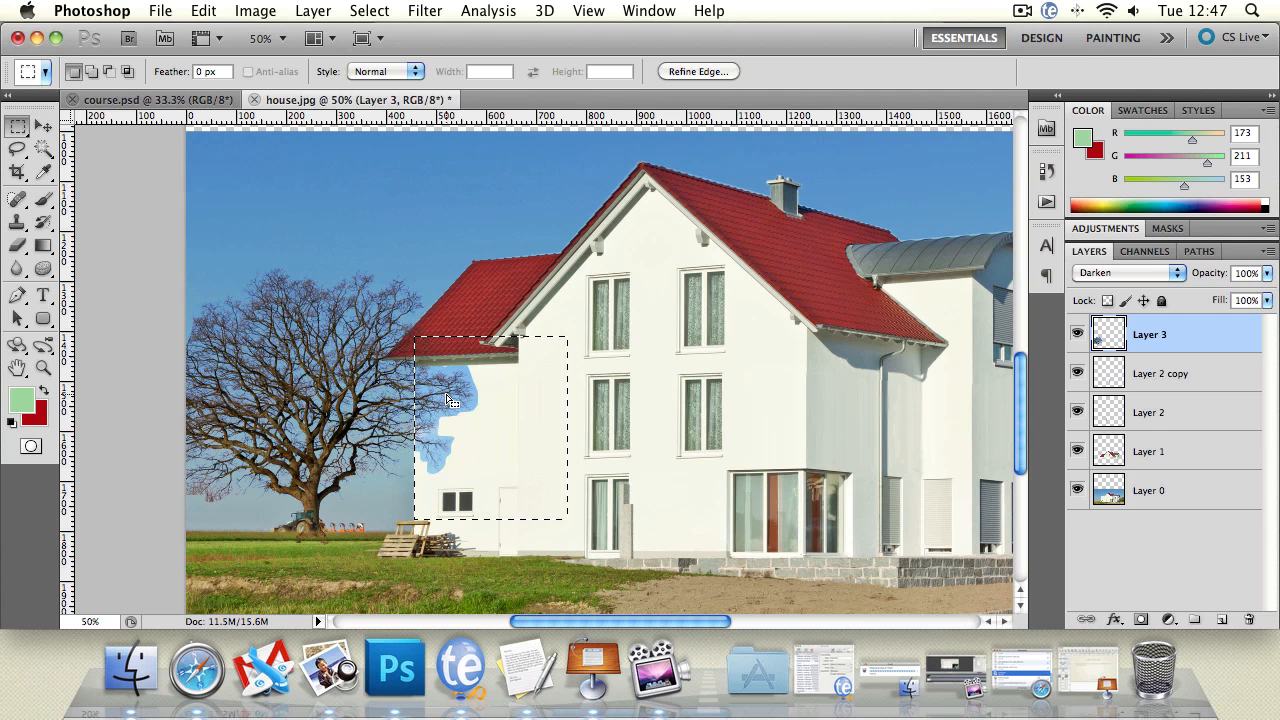
key(Delete)
key(super+d)
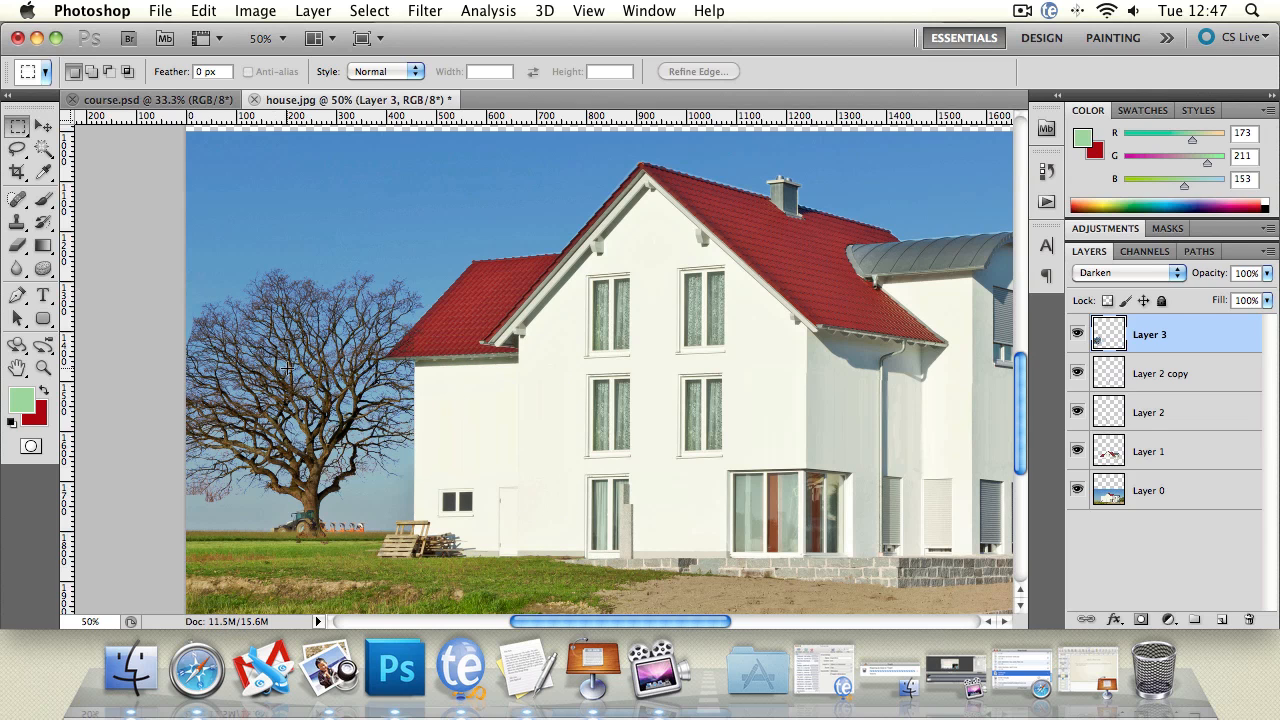
Step: Darken the lower trunk over the tractor with the Burn tool, using the Midtones range and 50% exposure
click(43, 367)
click(342, 465)
click(251, 515)
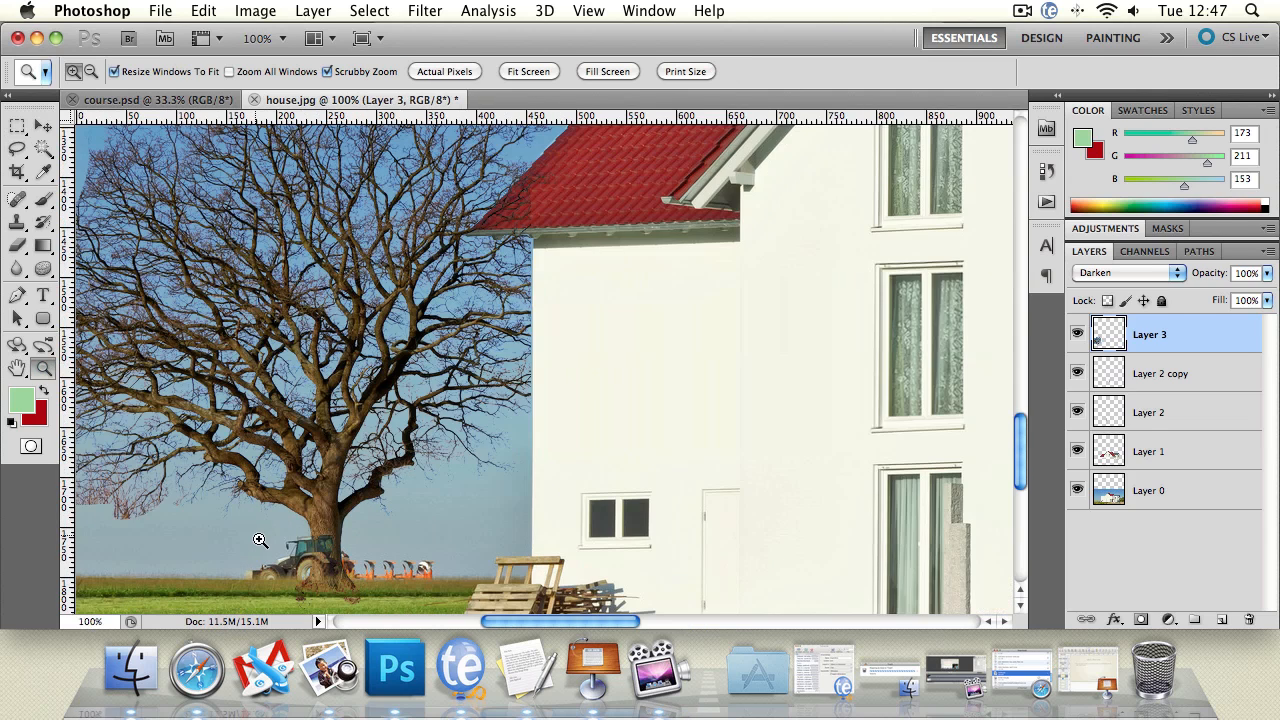
click(261, 546)
click(17, 368)
drag(275, 465, 290, 235)
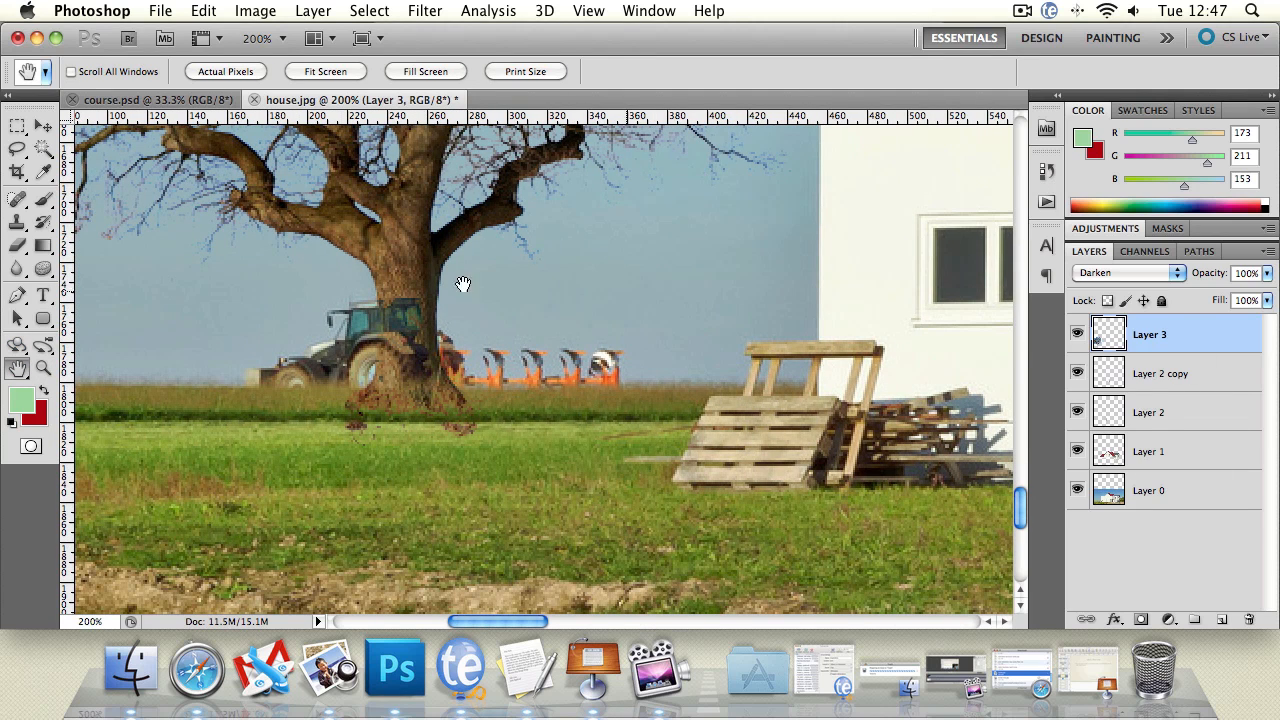
click(17, 272)
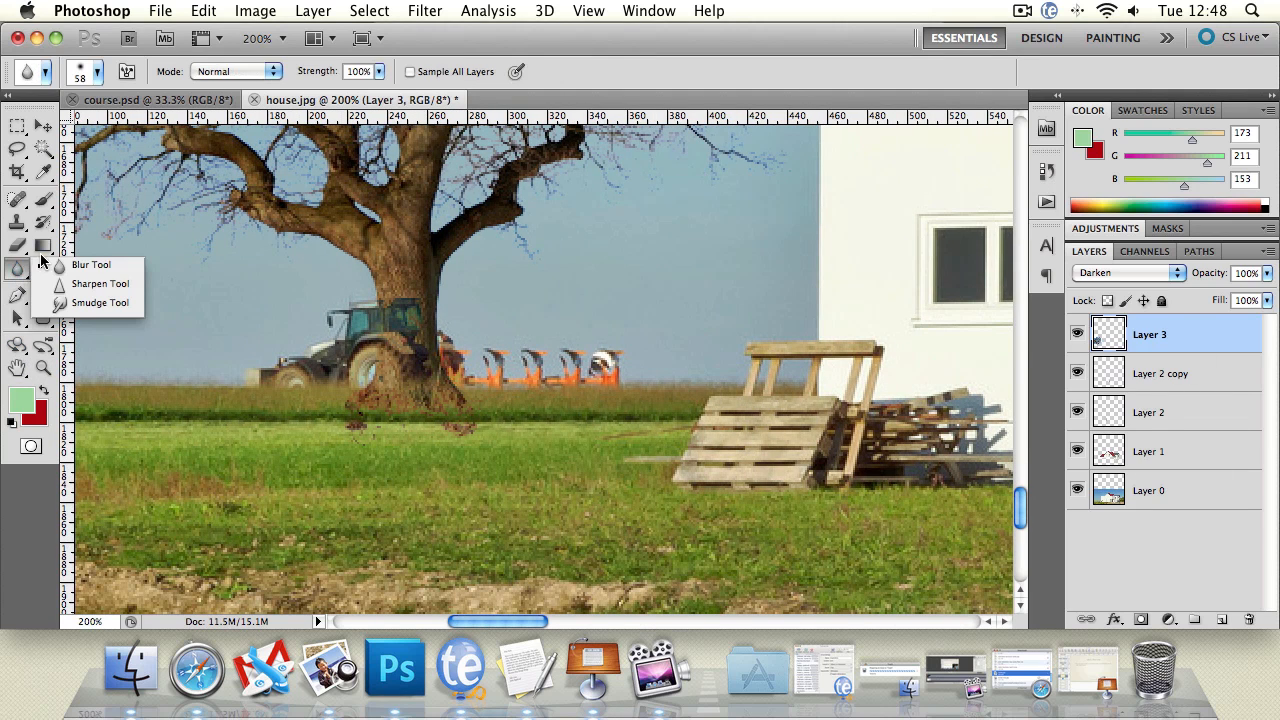
click(43, 269)
click(88, 284)
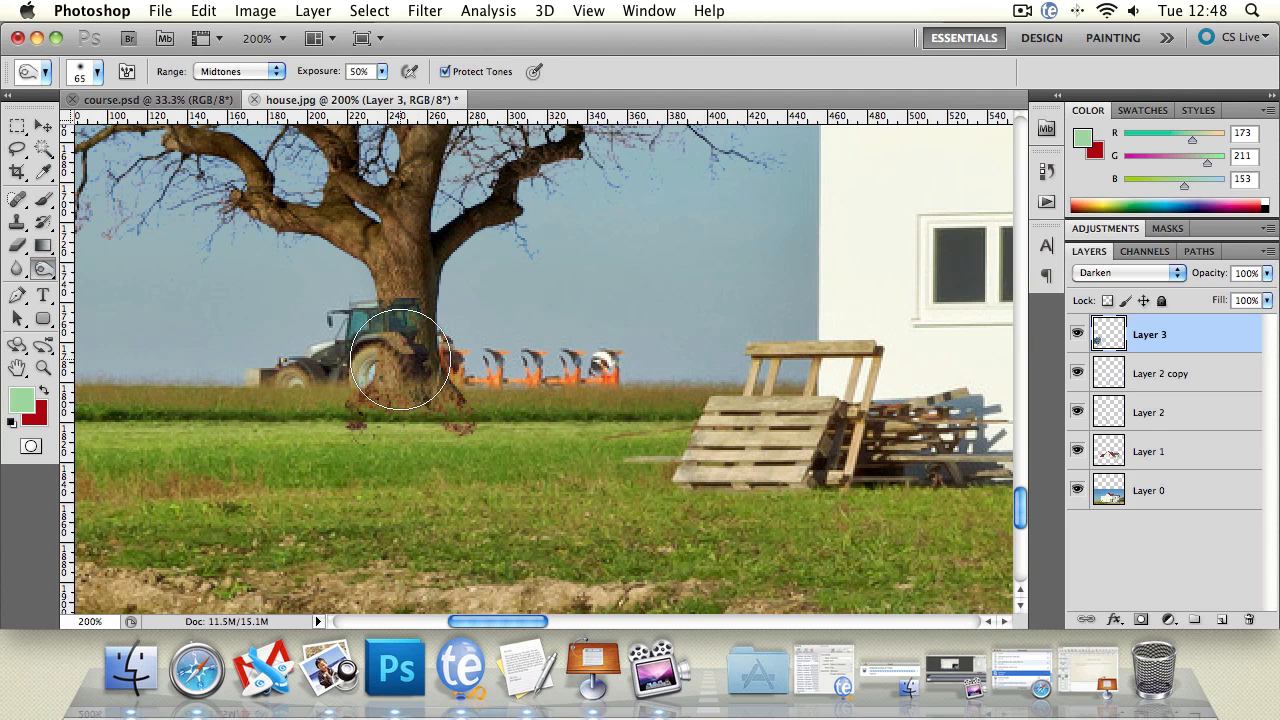
mouse_move(400, 360)
mouse_down()
mouse_move(400, 394)
mouse_move(395, 317)
mouse_move(409, 399)
mouse_move(390, 417)
mouse_move(443, 414)
mouse_up()
Step: Examine the darkened tree against the whole house, and inspect the foot of the trunk up close
click(44, 369)
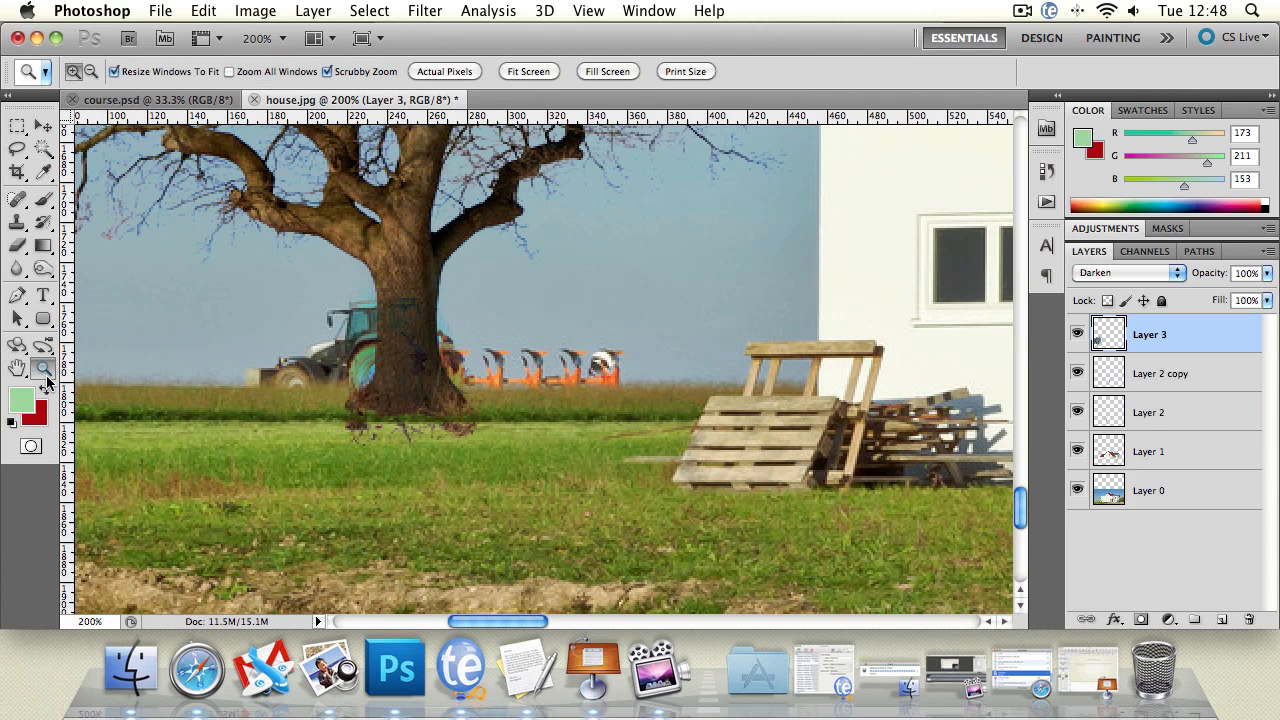
key(super+minus)
key(super+minus)
alt+click(600, 219)
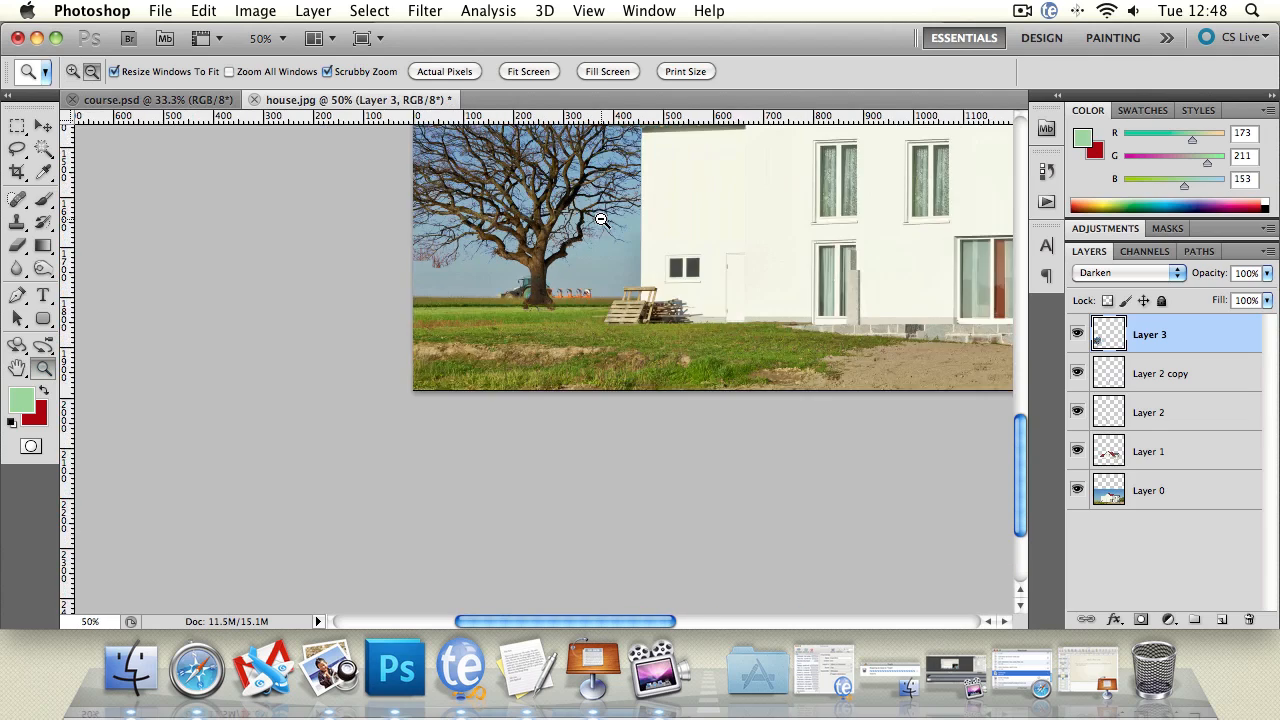
alt+click(601, 219)
drag(603, 223, 531, 368)
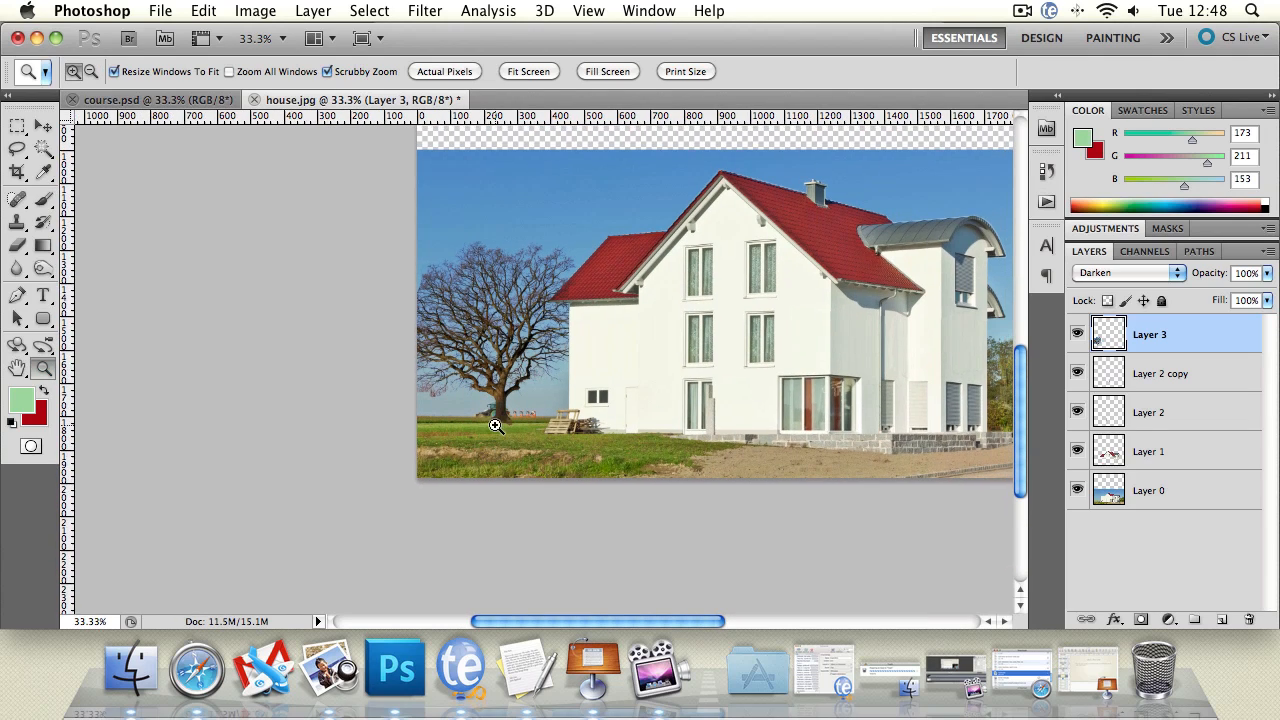
click(568, 402)
click(500, 405)
click(440, 406)
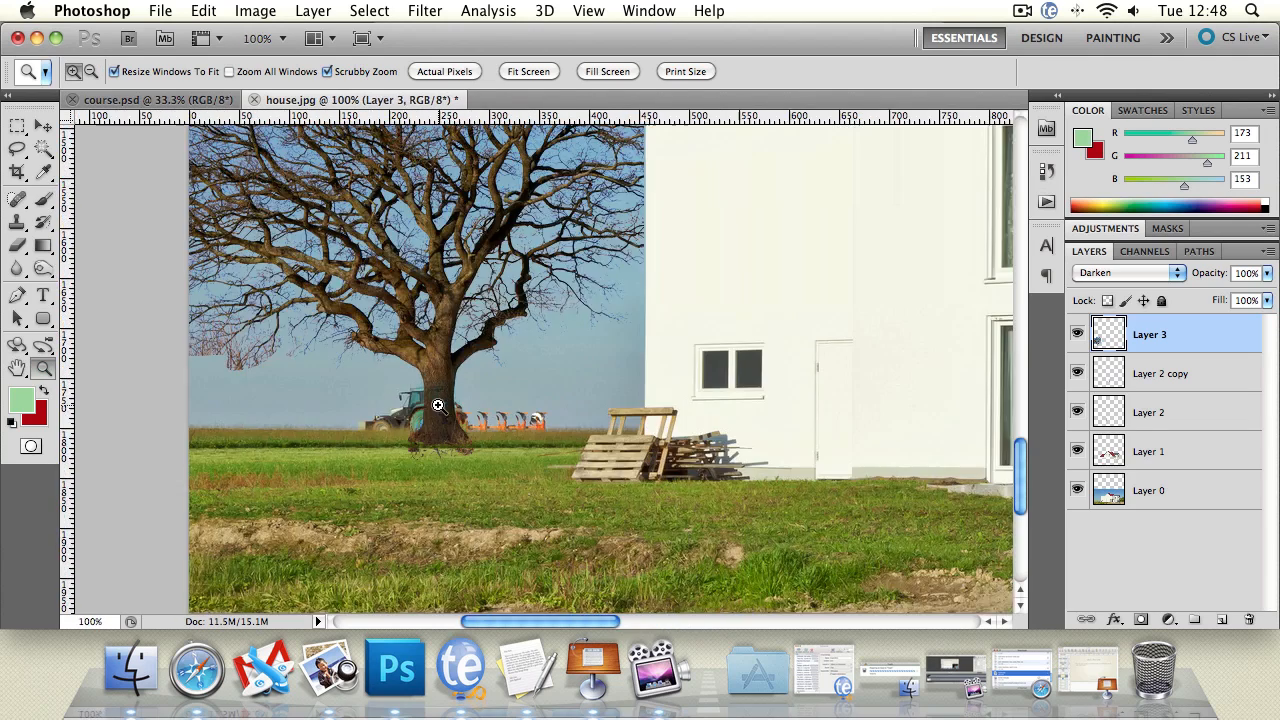
click(436, 406)
click(436, 406)
Step: Soften the foot of the trunk by deleting the leftover ground below it with Lasso selections feathered 10 px, and deselect
click(17, 148)
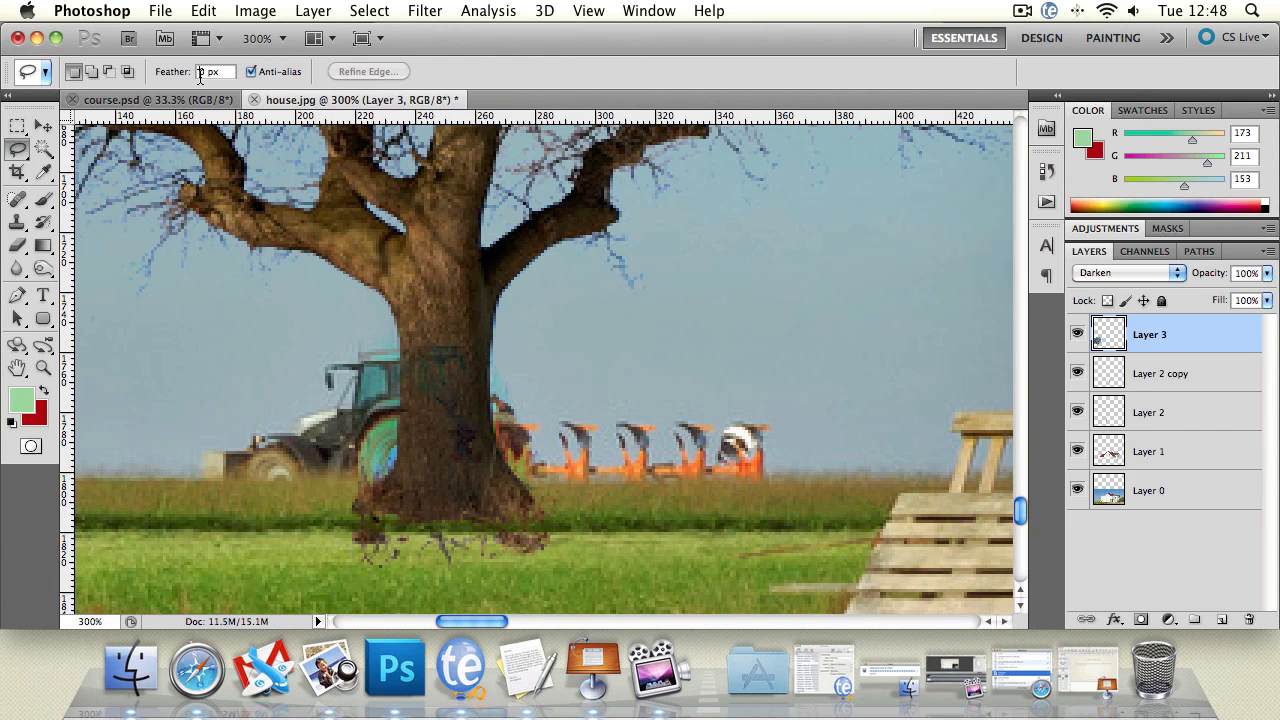
click(199, 72)
text(1)
mouse_move(310, 527)
mouse_down()
mouse_move(520, 514)
mouse_move(527, 576)
mouse_move(350, 568)
mouse_move(318, 535)
mouse_move(394, 570)
mouse_move(365, 575)
mouse_up()
key(Delete)
key(super+d)
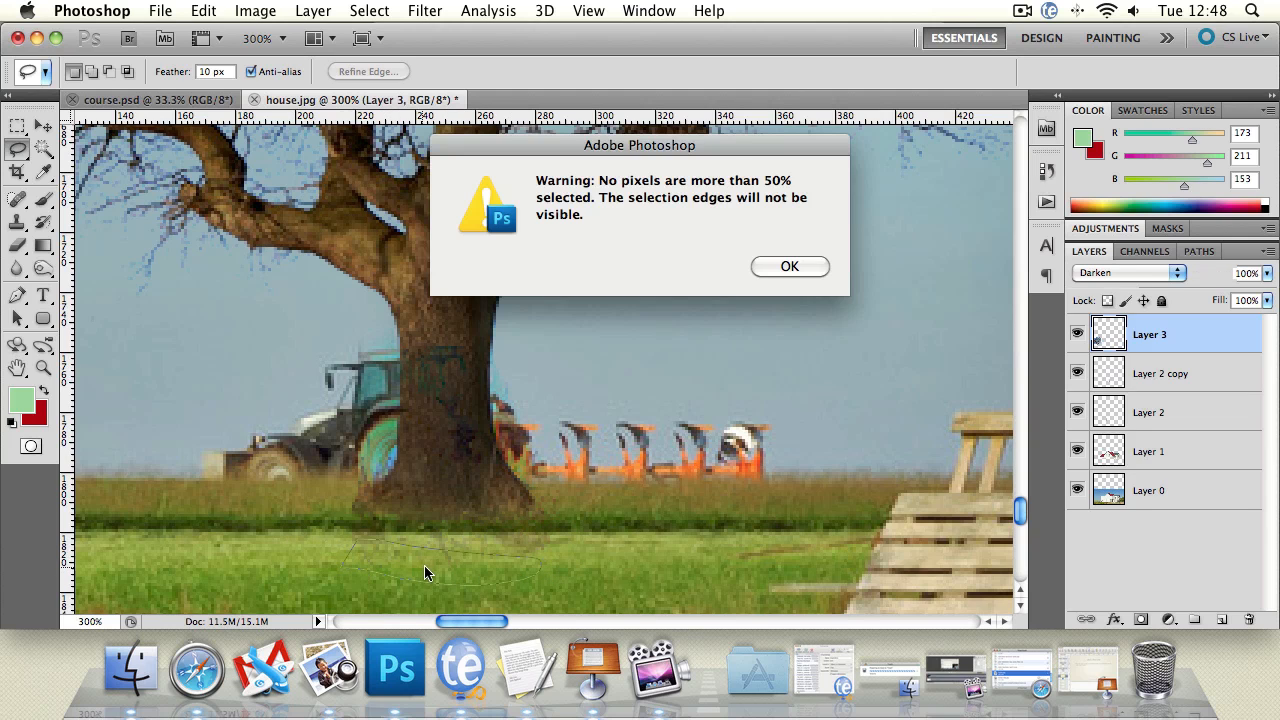
click(762, 266)
mouse_move(330, 528)
mouse_down()
mouse_move(574, 563)
mouse_move(346, 572)
mouse_up()
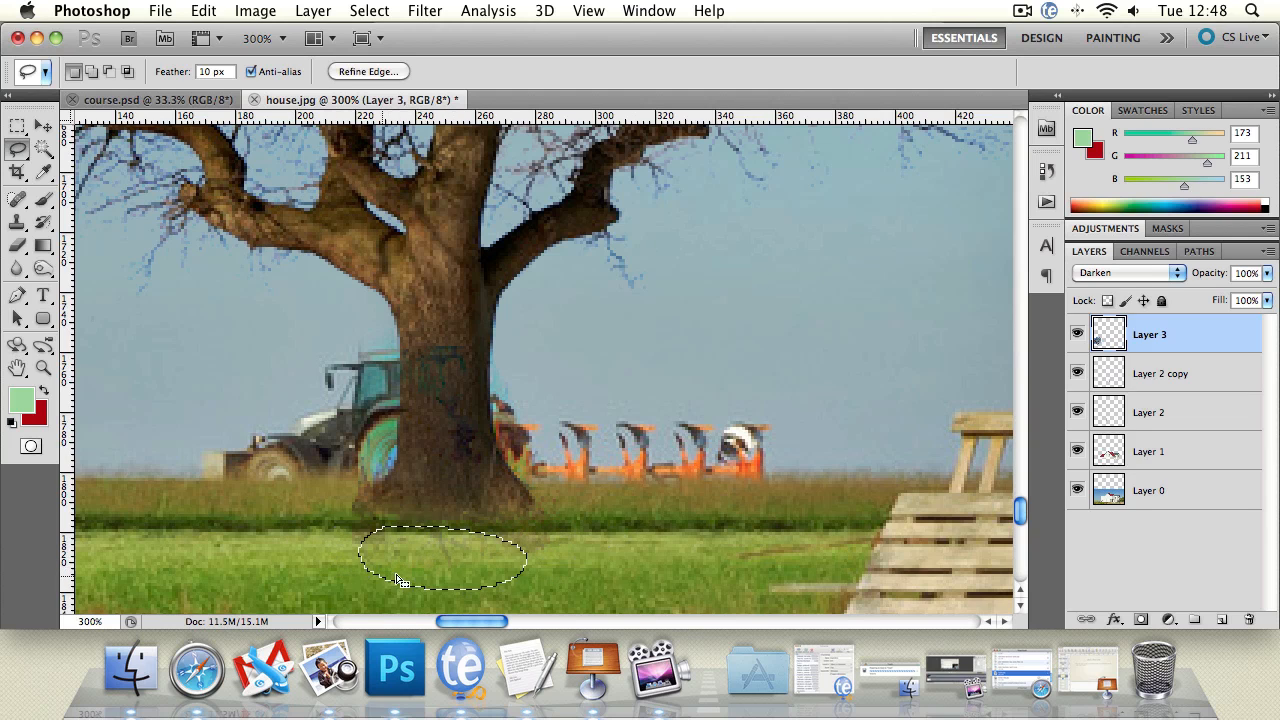
key(super+d)
double_click(43, 369)
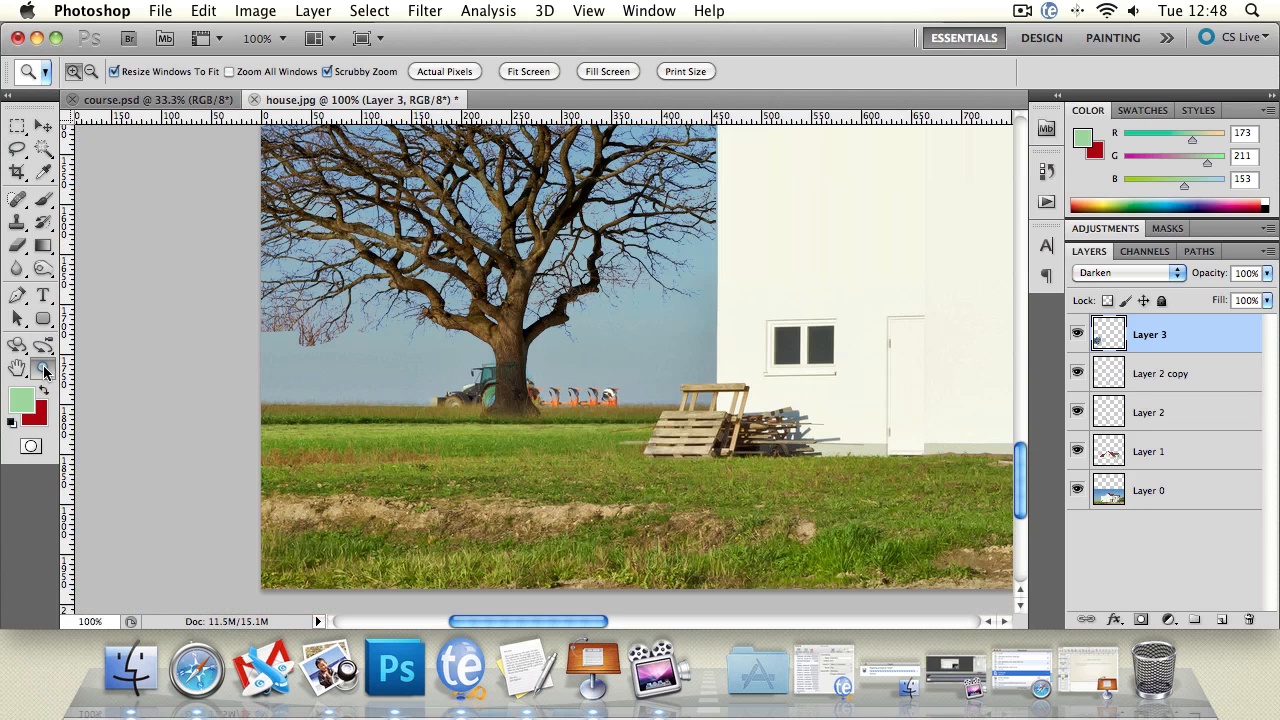
alt+click(718, 285)
alt+click(722, 288)
alt+click(722, 288)
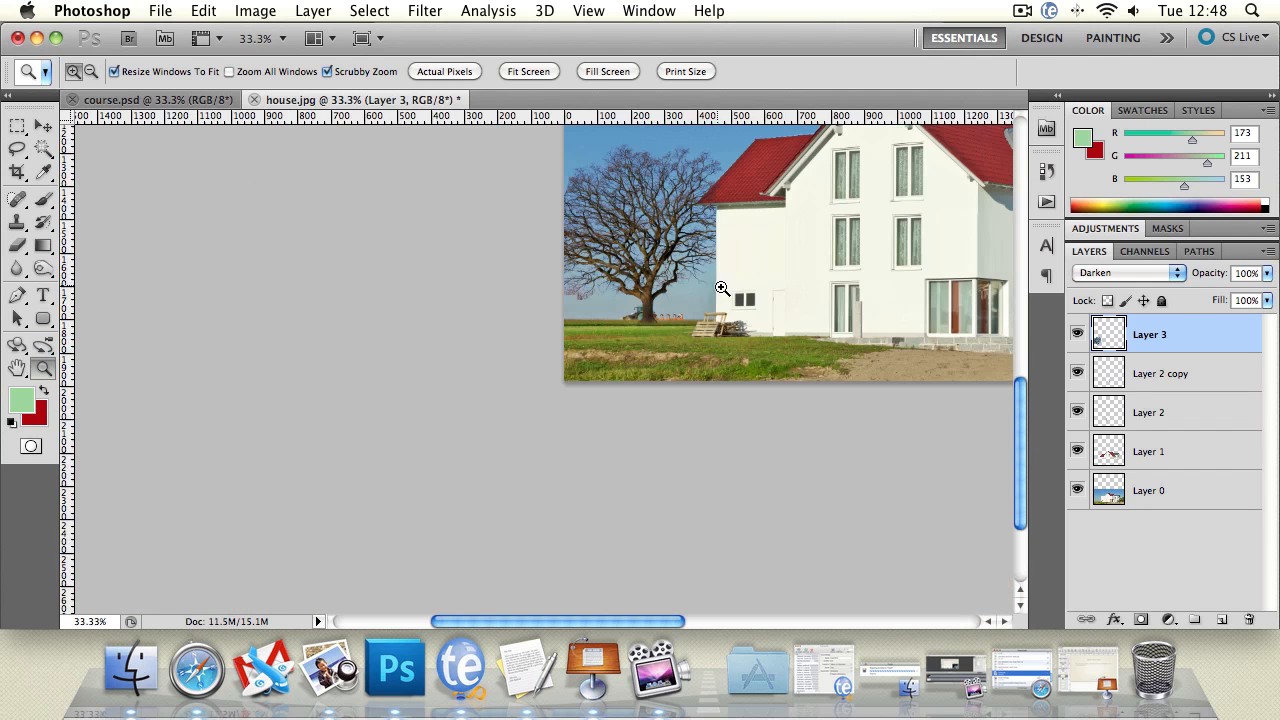
Step: Clone the grass horizon over the lower edge of the tractor on Layer 0 with a 13 px Clone Stamp
drag(896, 248, 686, 337)
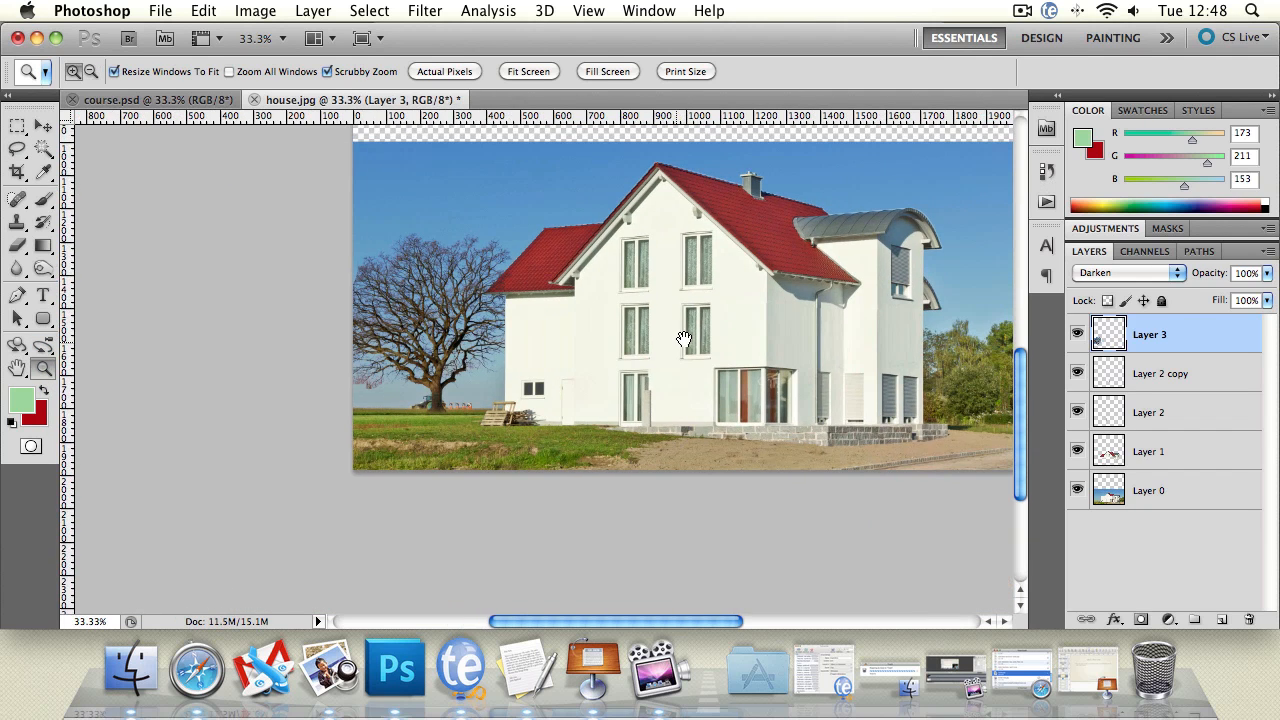
click(436, 405)
click(436, 405)
click(436, 405)
click(435, 404)
click(435, 404)
drag(363, 441, 440, 406)
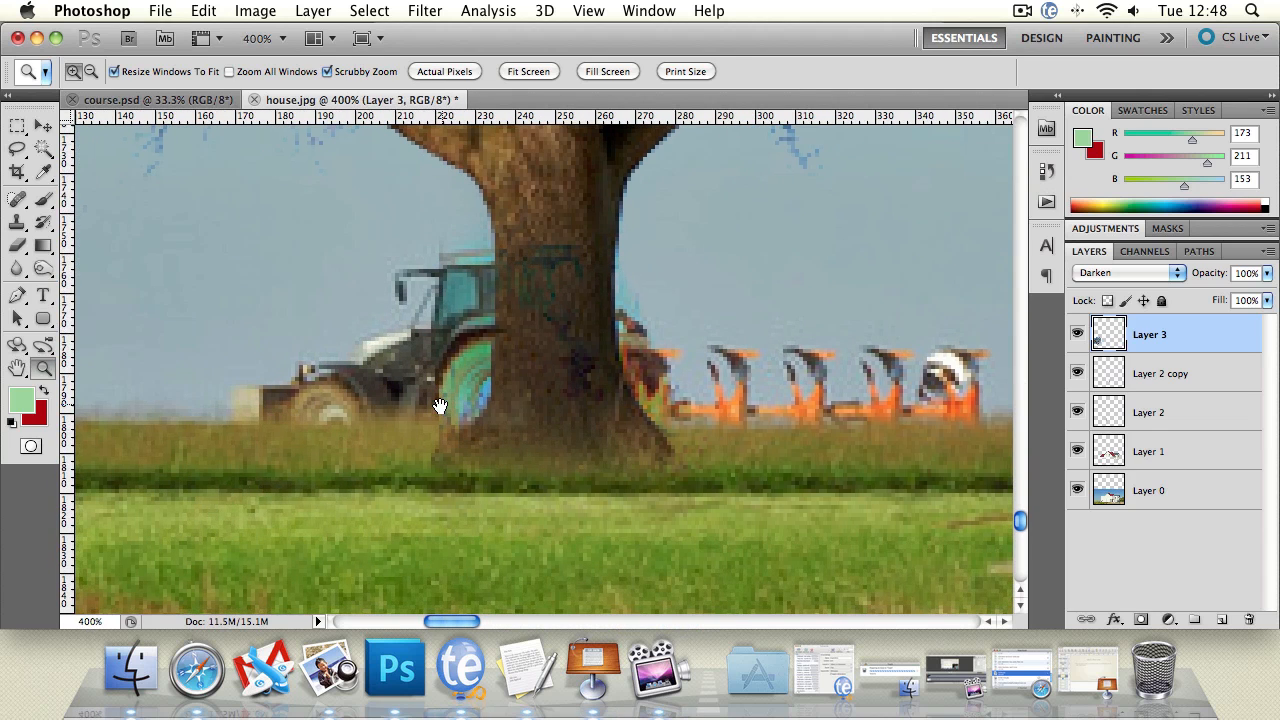
click(1188, 455)
click(1165, 412)
click(1172, 377)
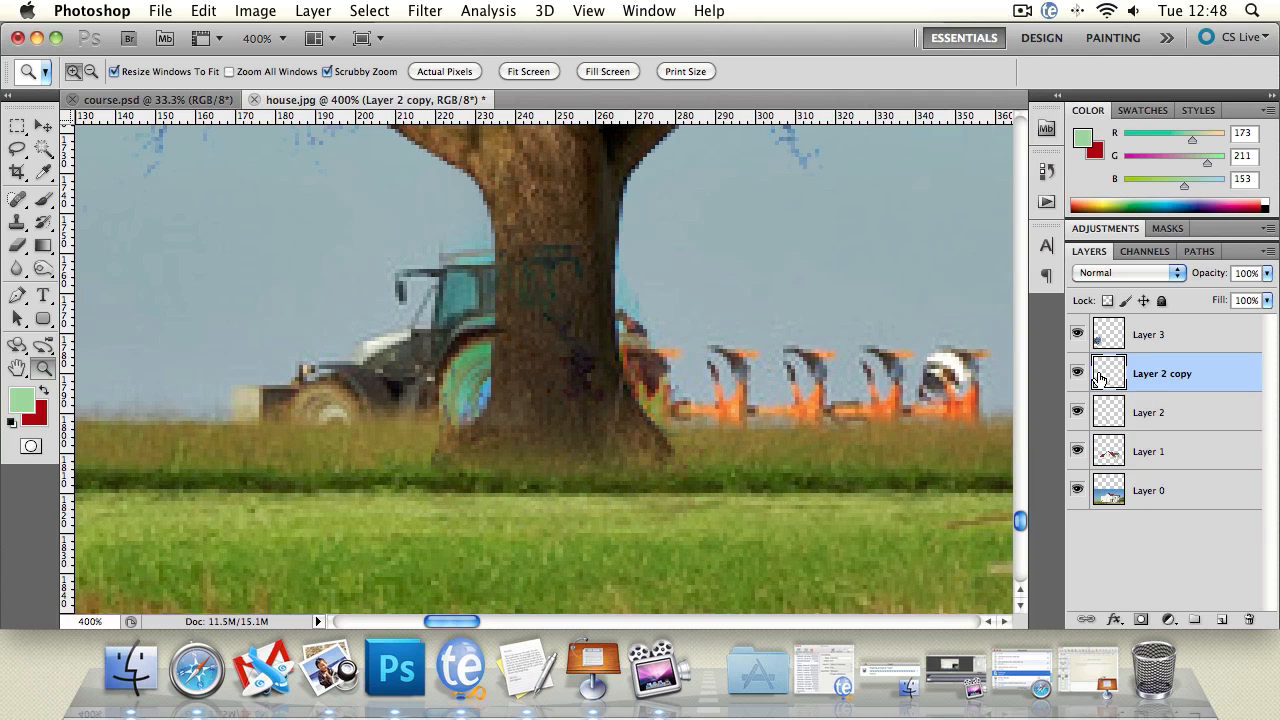
click(1220, 489)
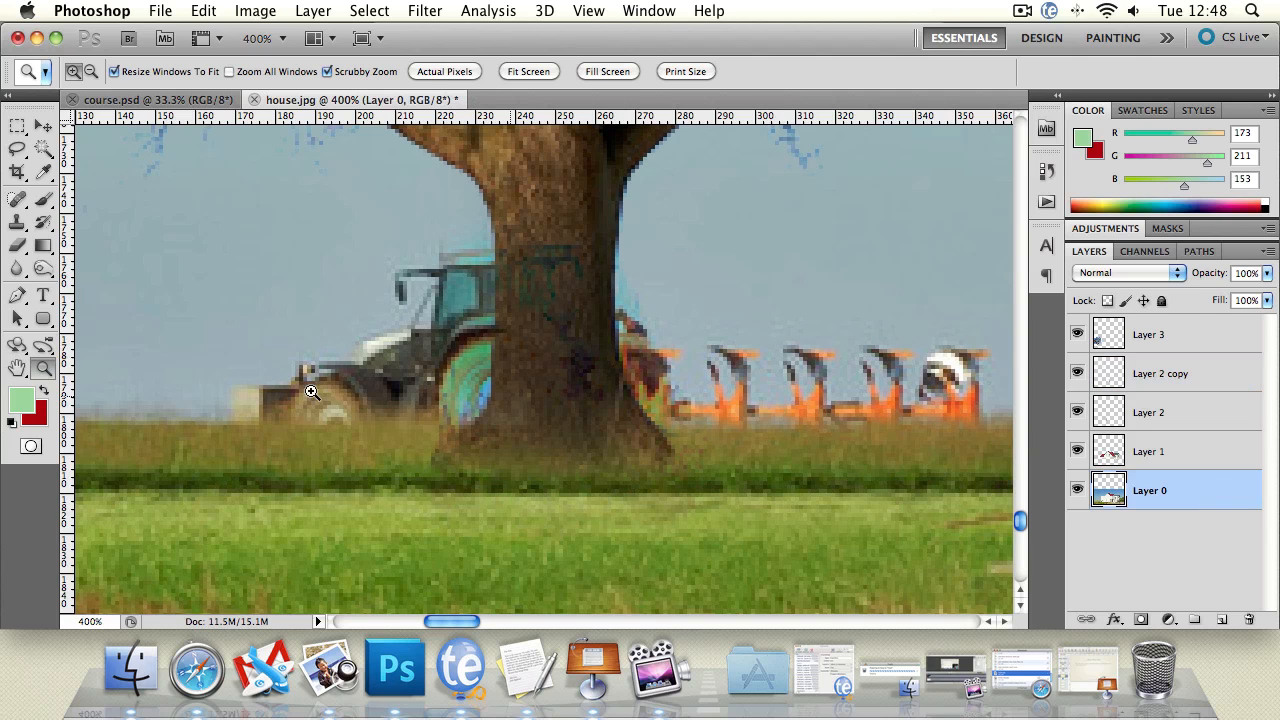
click(15, 226)
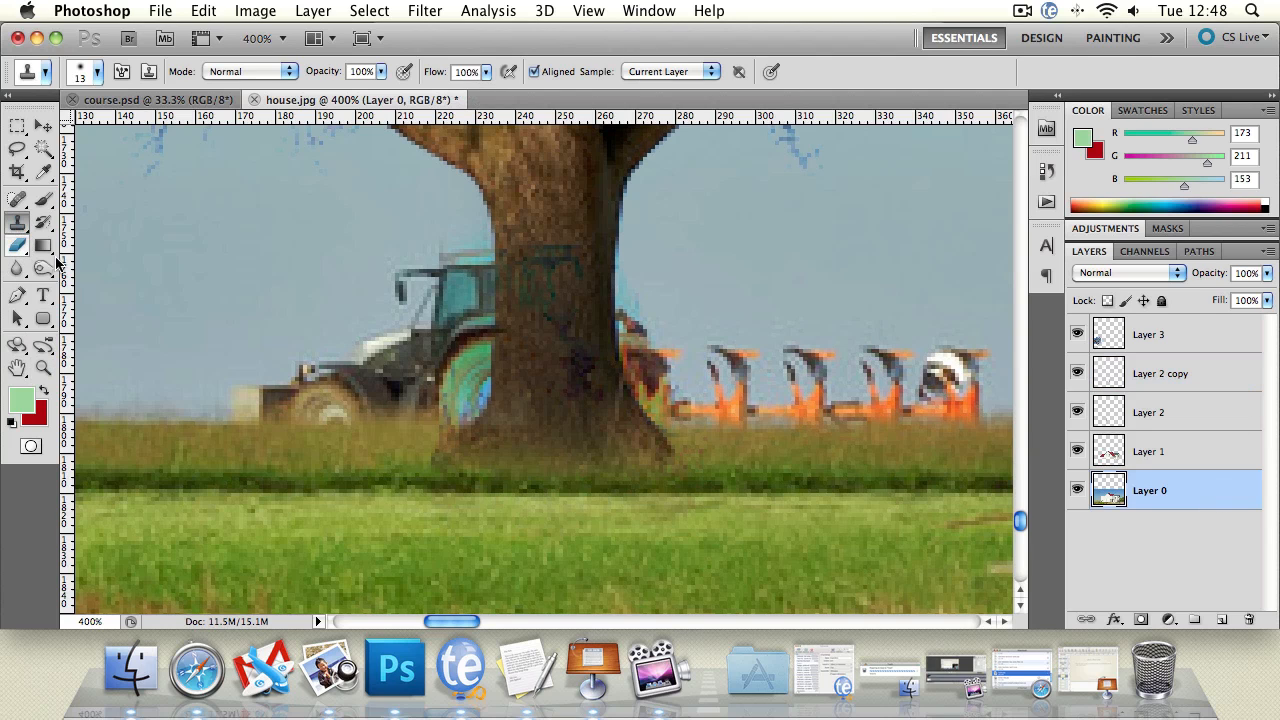
alt+click(129, 421)
mouse_move(224, 424)
mouse_down()
mouse_move(502, 406)
mouse_move(527, 409)
mouse_move(381, 420)
mouse_move(780, 414)
mouse_up()
Step: Resample the horizon and clone it along the lower edge of the remaining plough blades
alt+click(100, 422)
alt+click(124, 421)
key(super+z)
alt+click(109, 422)
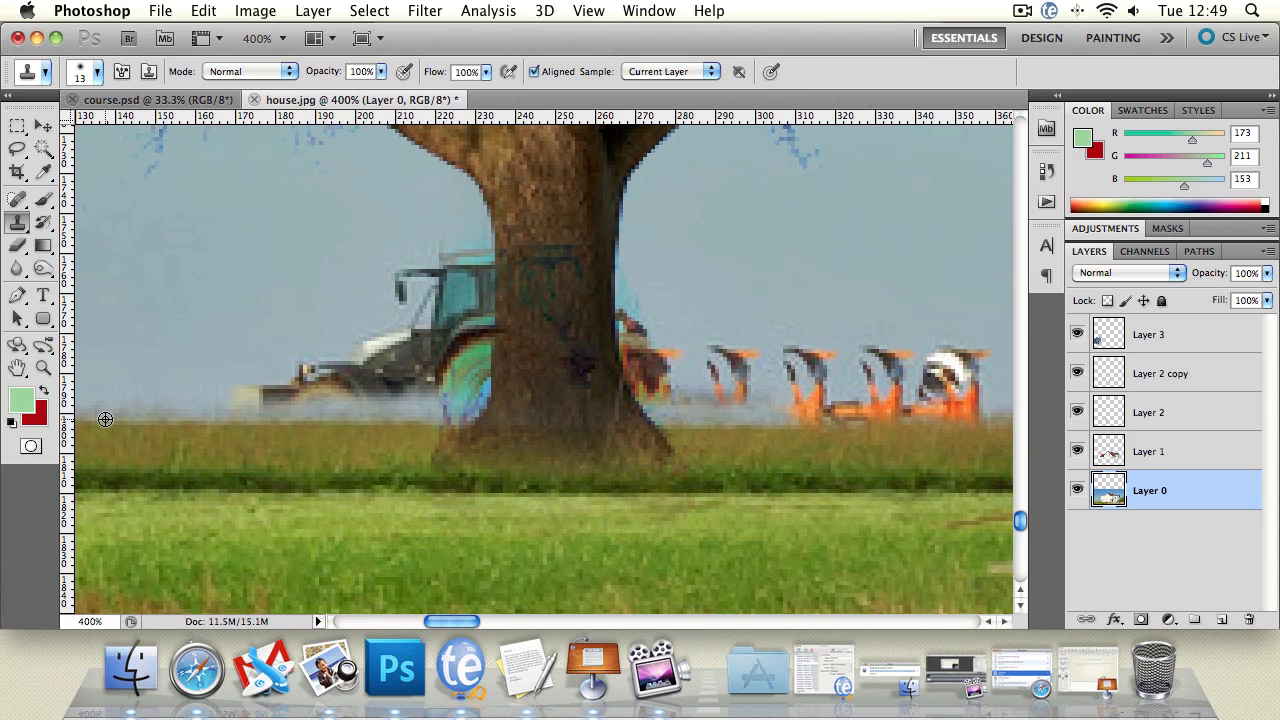
drag(702, 423, 1005, 416)
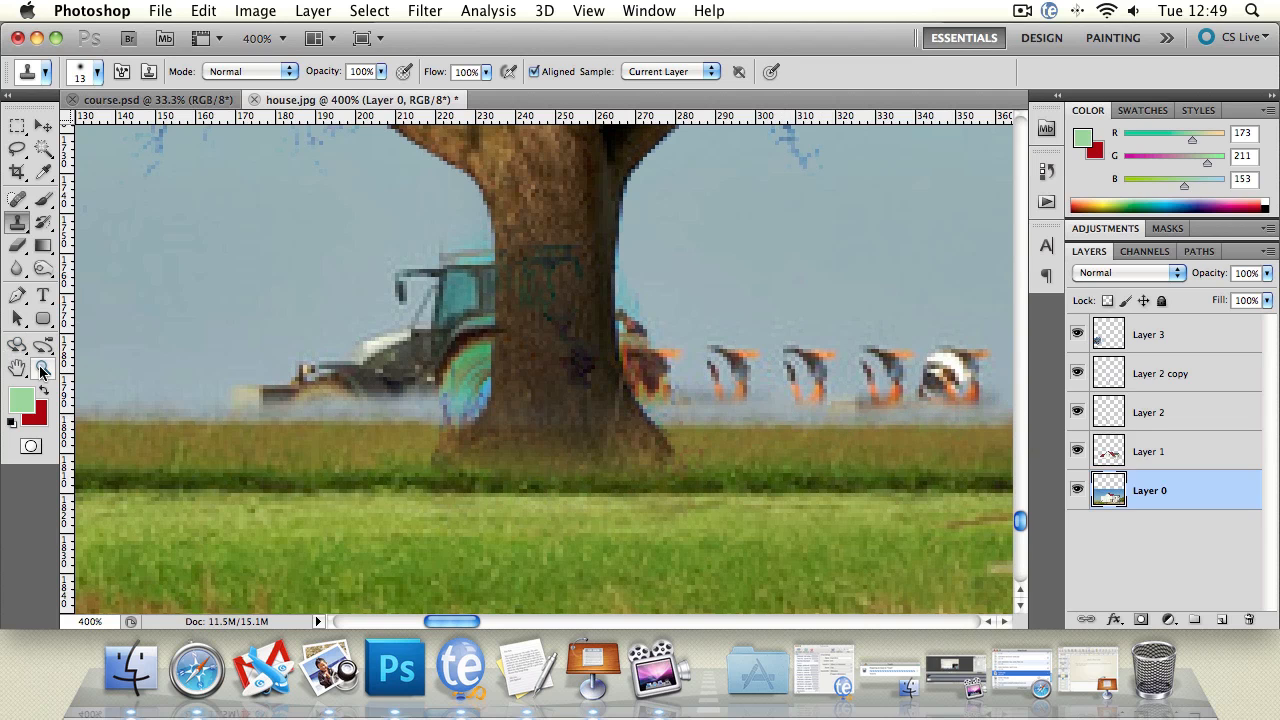
Step: Clone clean sky over the front end of the tractor with the 13 px Clone Stamp
click(43, 368)
alt+click(448, 408)
alt+click(455, 413)
alt+click(457, 414)
click(478, 415)
click(490, 415)
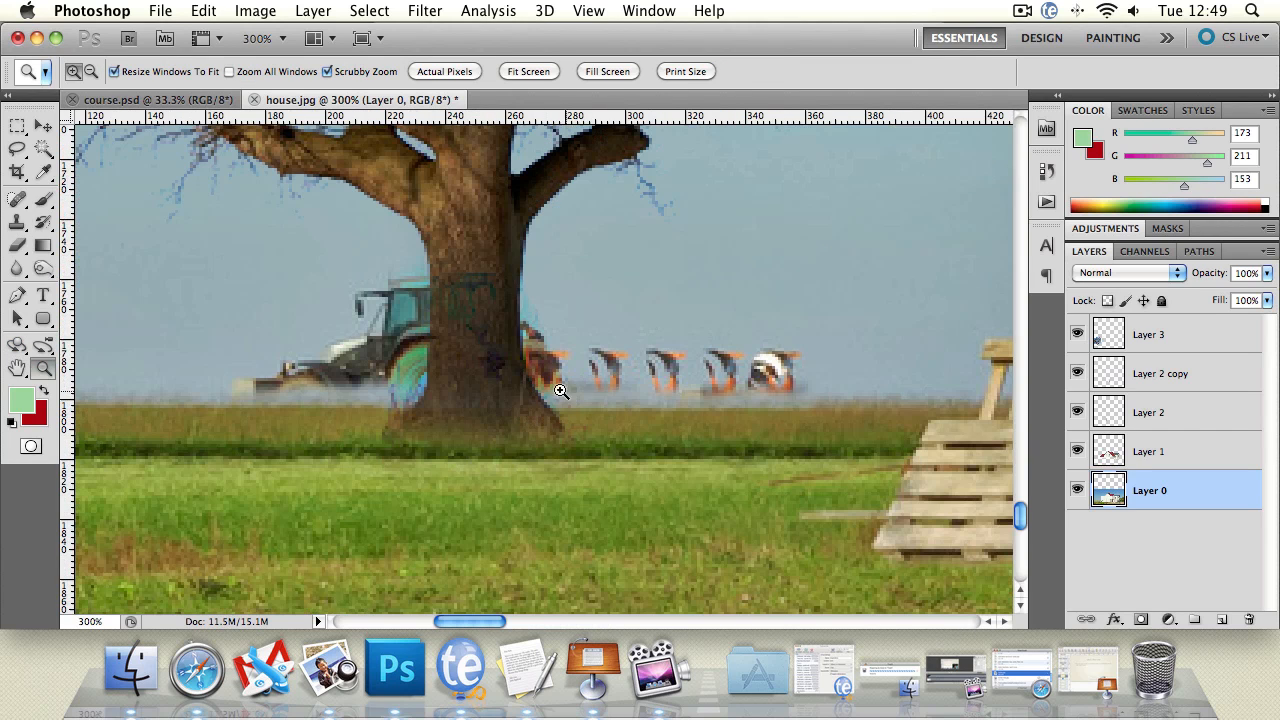
click(17, 223)
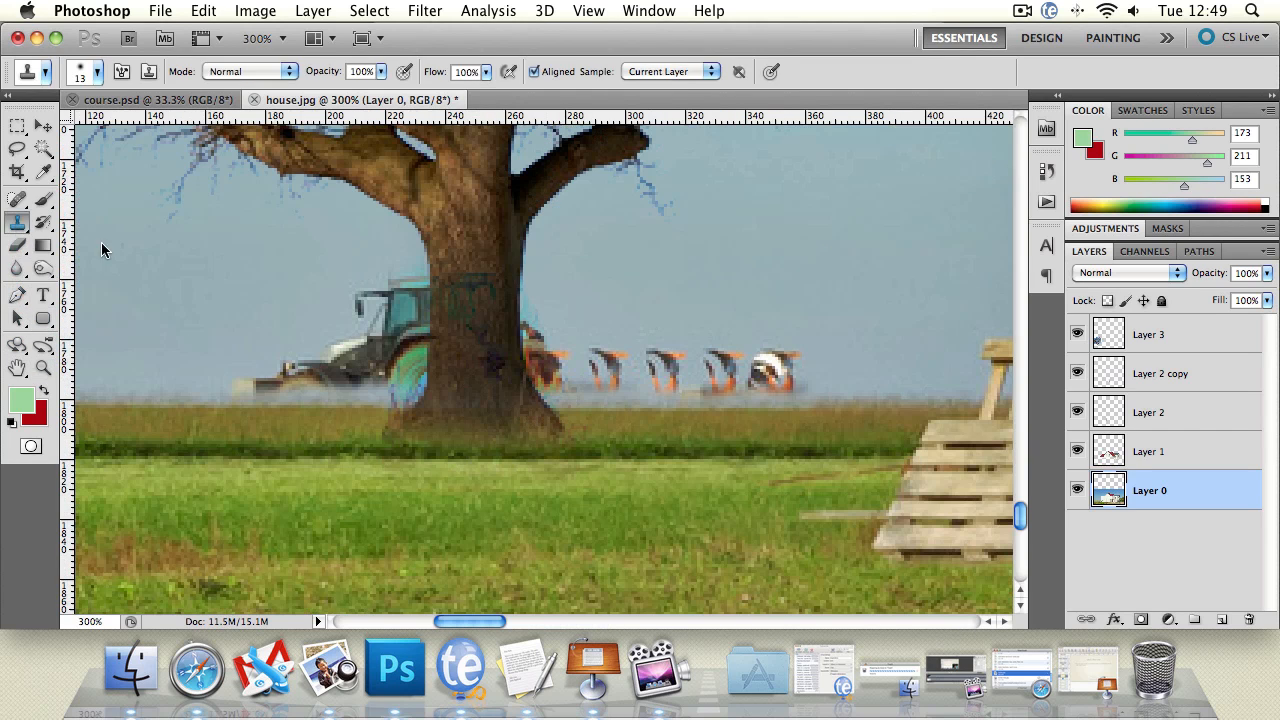
alt+click(187, 372)
mouse_move(283, 375)
mouse_down()
mouse_move(215, 378)
mouse_move(281, 371)
mouse_up()
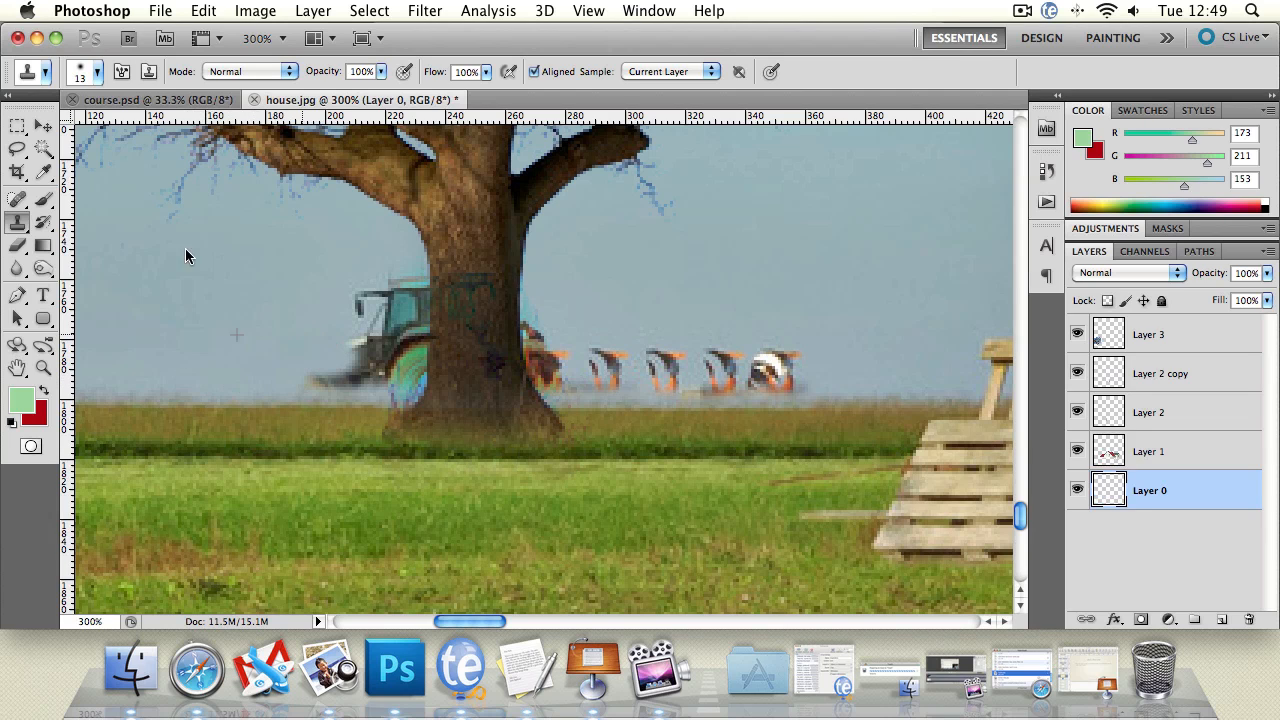
click(97, 71)
drag(45, 127, 96, 128)
click(812, 264)
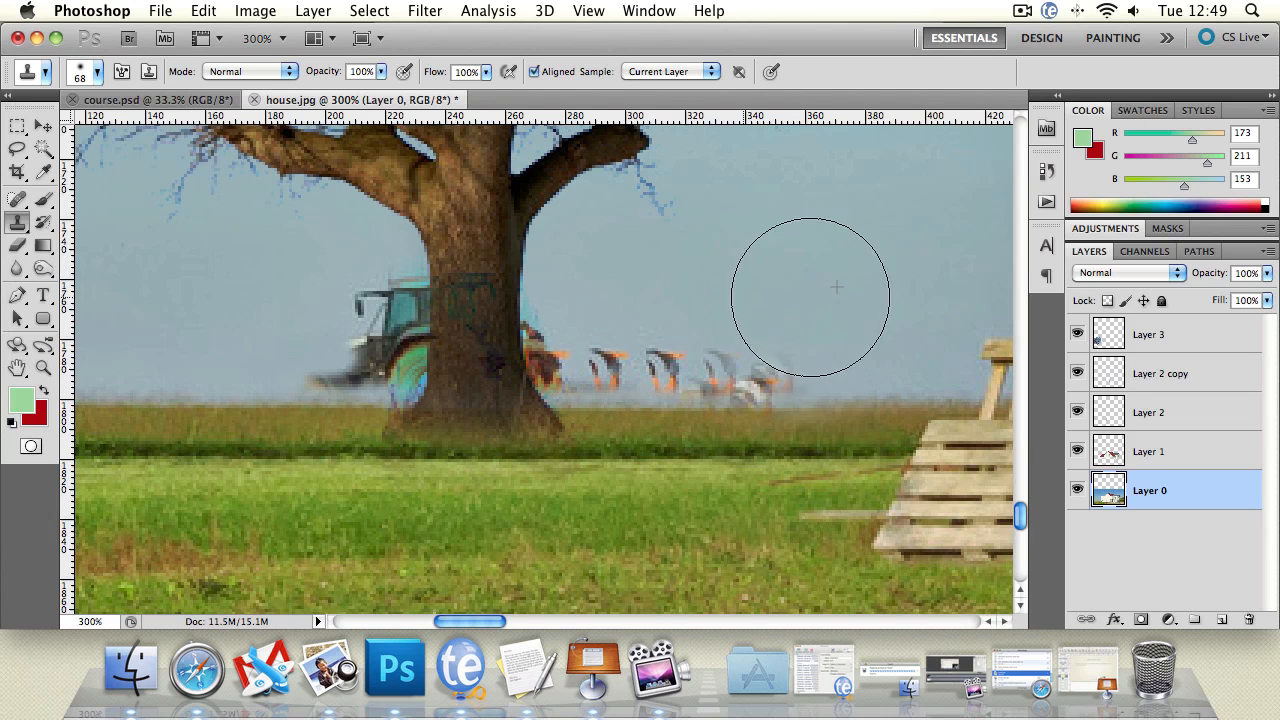
Step: Set the Clone Stamp brush to 25 px and clone sky over the plough blades beside the trunk
click(94, 73)
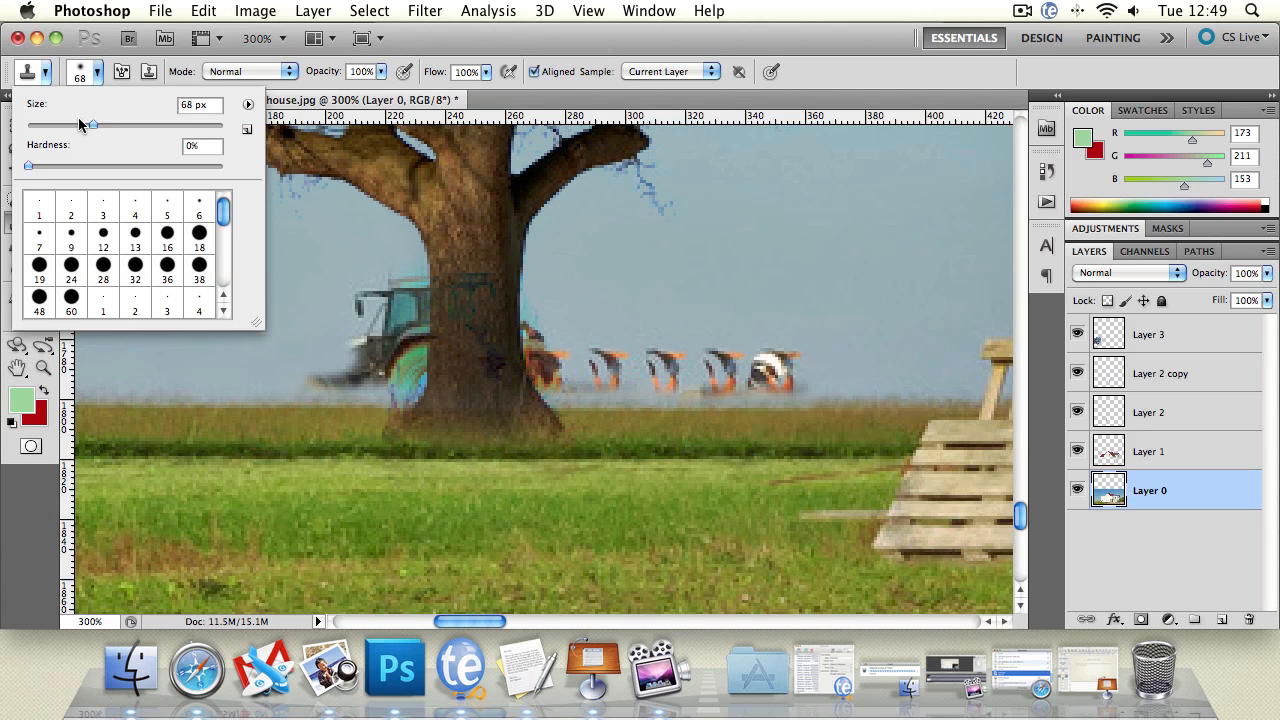
drag(79, 125, 52, 128)
alt+click(920, 295)
mouse_move(784, 352)
mouse_down()
mouse_move(794, 360)
mouse_move(775, 366)
mouse_move(700, 346)
mouse_move(663, 360)
mouse_move(723, 360)
mouse_up()
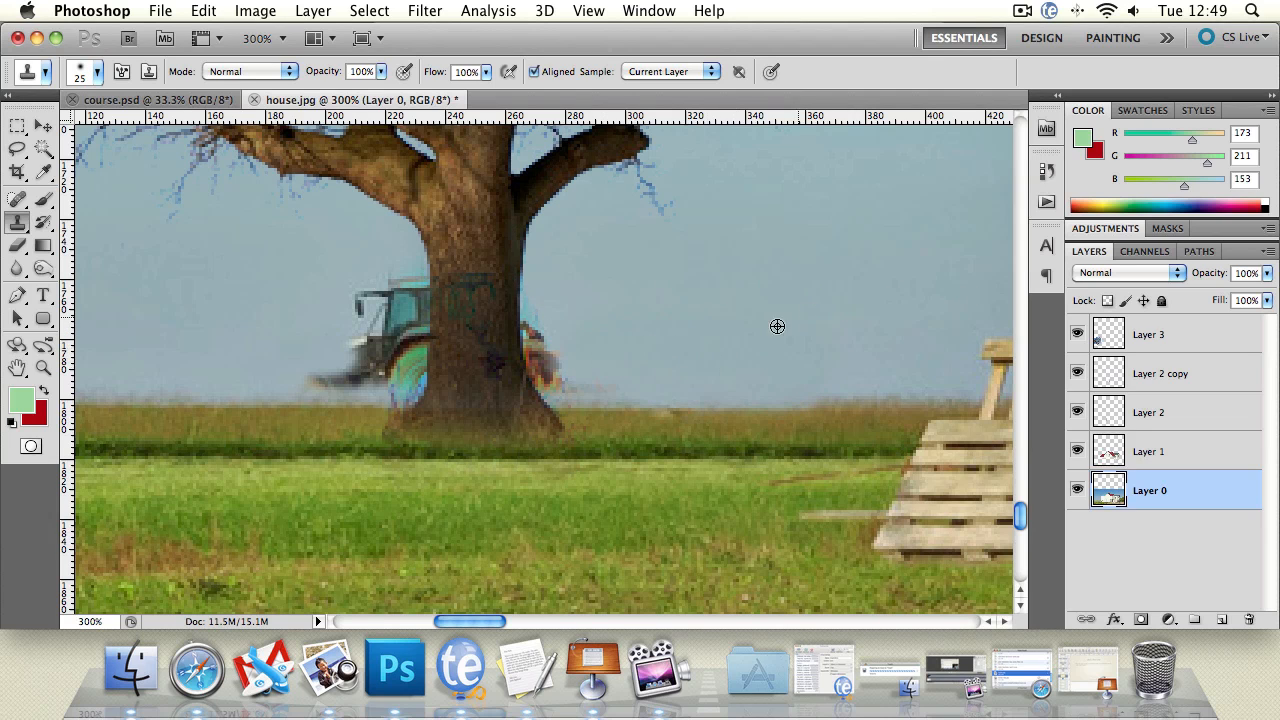
Step: Clone sky over the remaining tractor parts on both sides of the tree trunk
alt+click(777, 326)
mouse_move(537, 377)
mouse_down()
mouse_move(511, 332)
mouse_move(455, 295)
mouse_move(366, 295)
mouse_move(455, 314)
mouse_move(275, 349)
mouse_move(483, 354)
mouse_move(286, 363)
mouse_up()
alt+click(723, 283)
alt+click(666, 325)
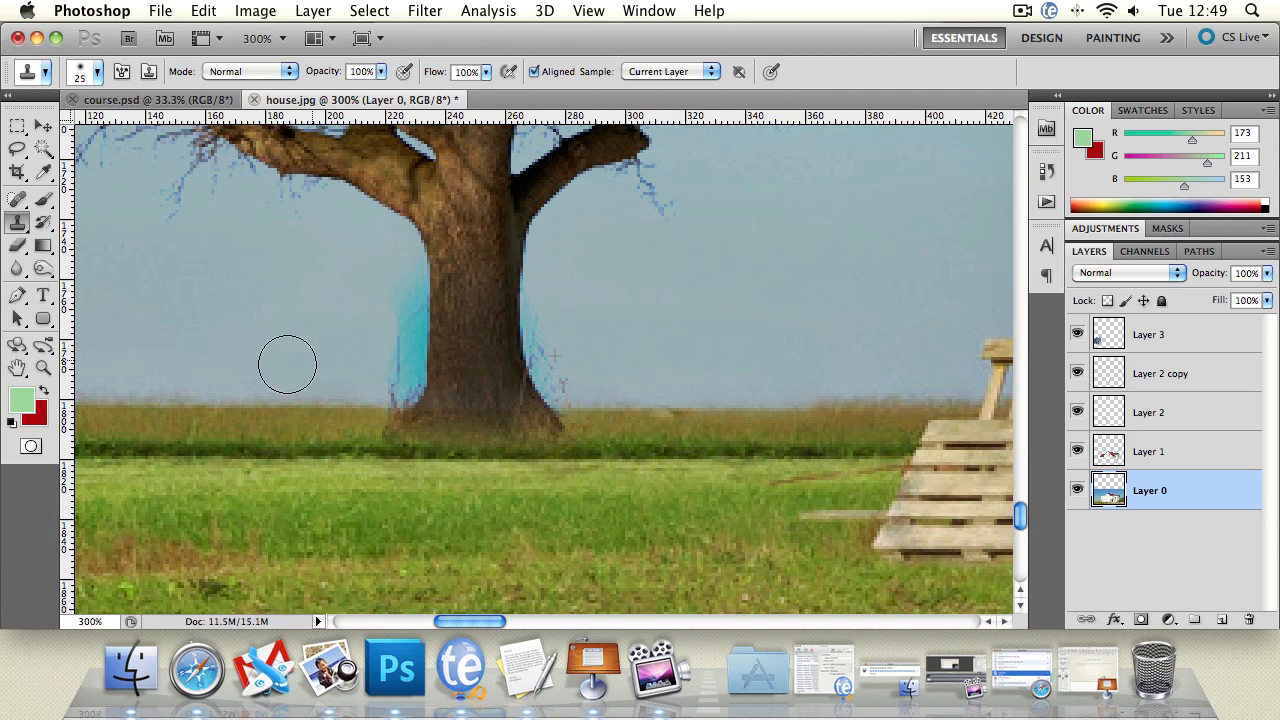
Step: Crop the canvas to the house photo, removing the transparent area above the sky
double_click(42, 368)
alt+click(511, 375)
alt+click(514, 375)
alt+click(673, 394)
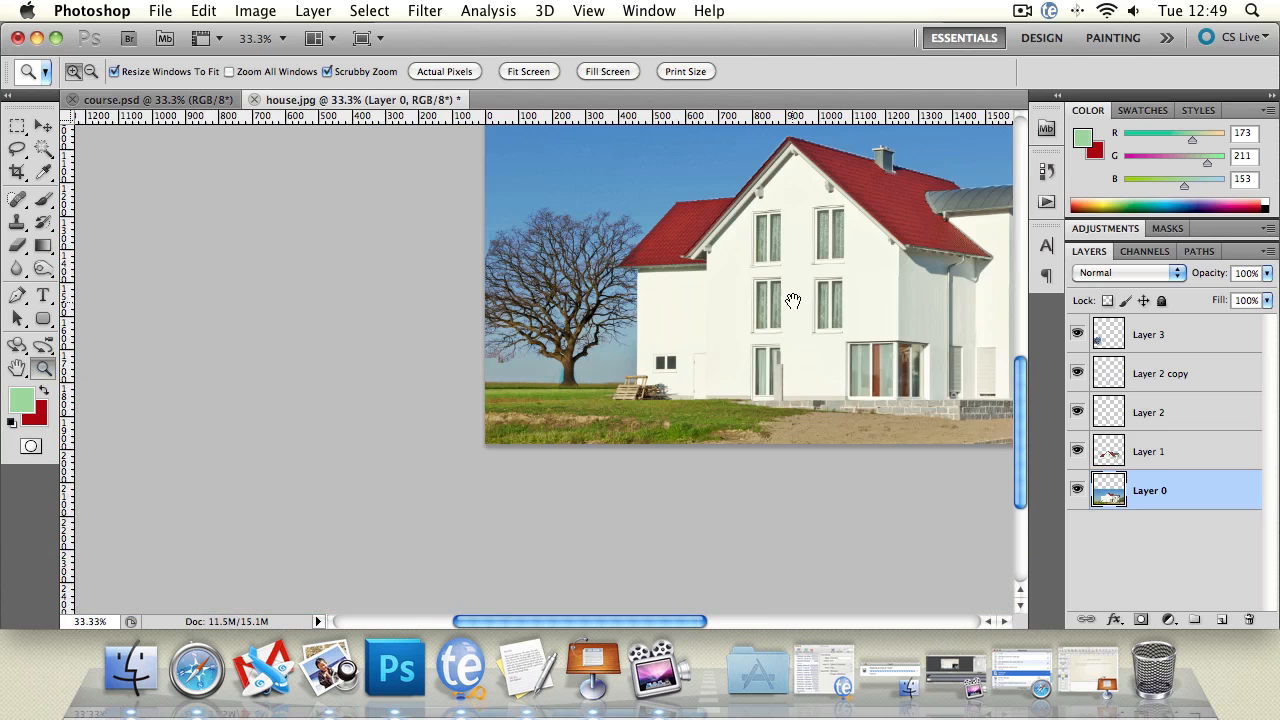
drag(793, 300, 509, 383)
key(ctrl+0)
key(c)
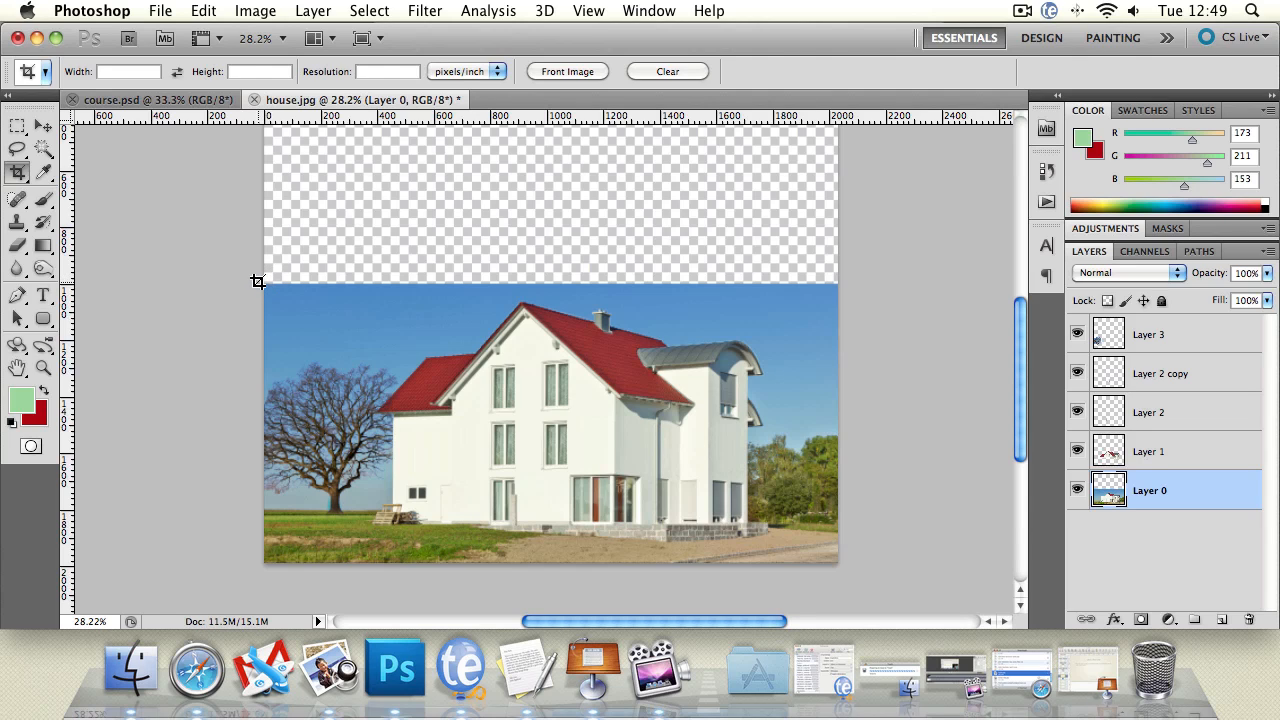
drag(353, 325, 893, 568)
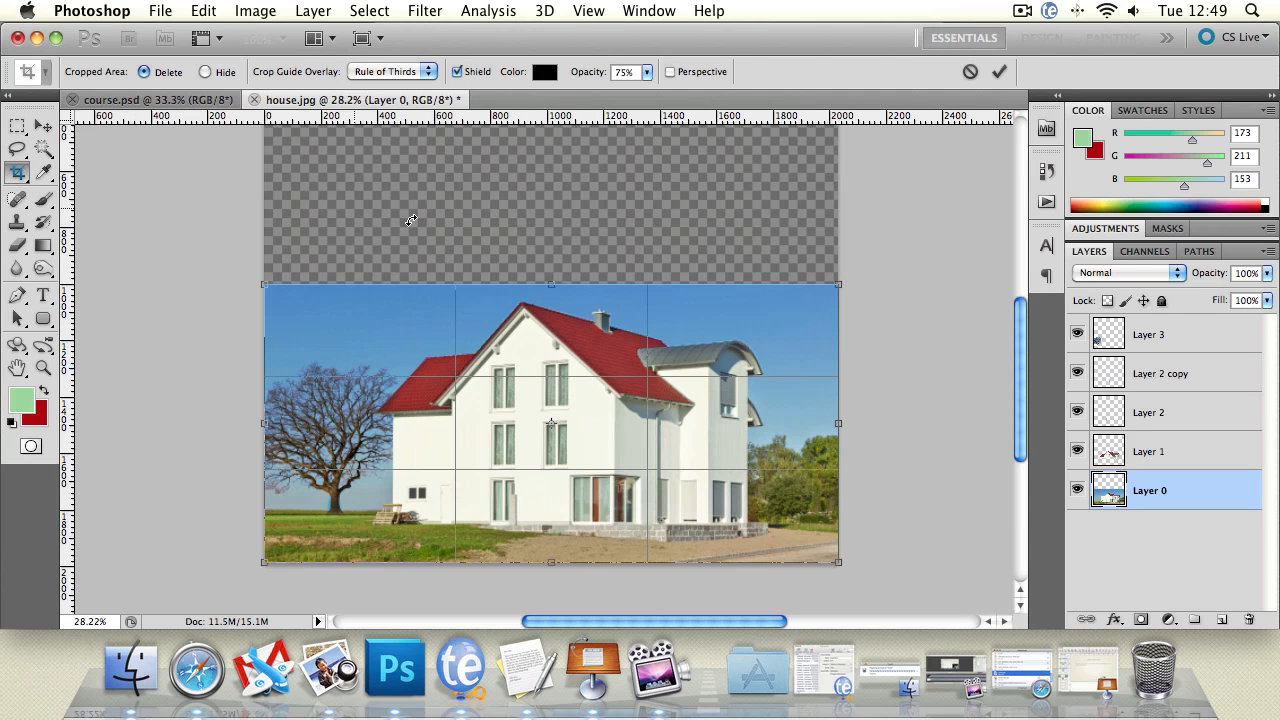
key(Return)
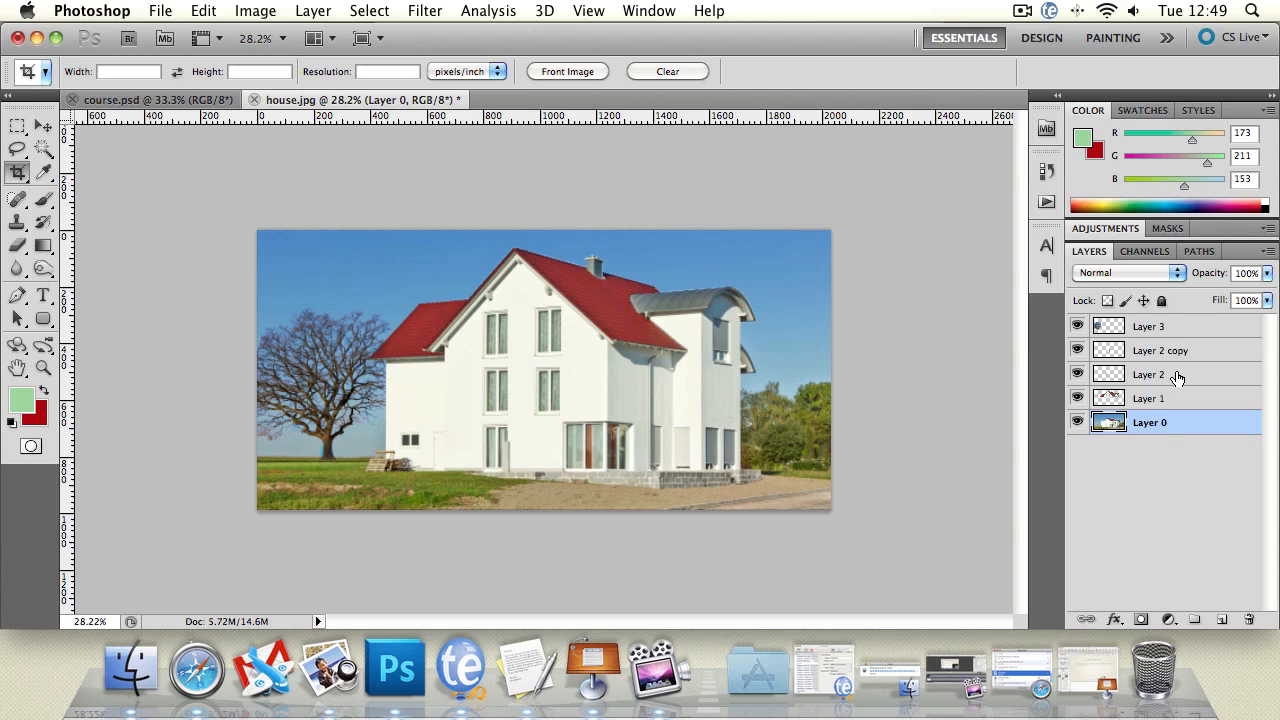
Step: Merge all five layers, from Layer 0 up to Layer 3, into a single layer
shift+click(1175, 331)
right_click(1180, 331)
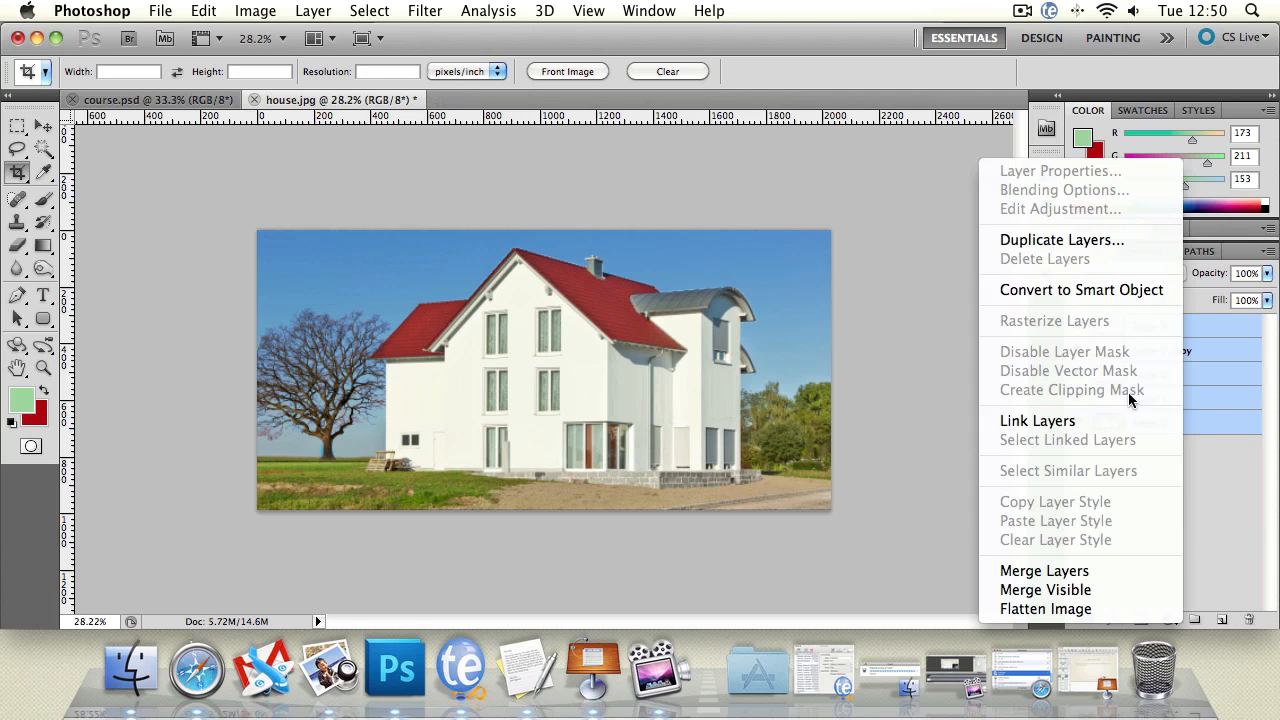
click(1108, 569)
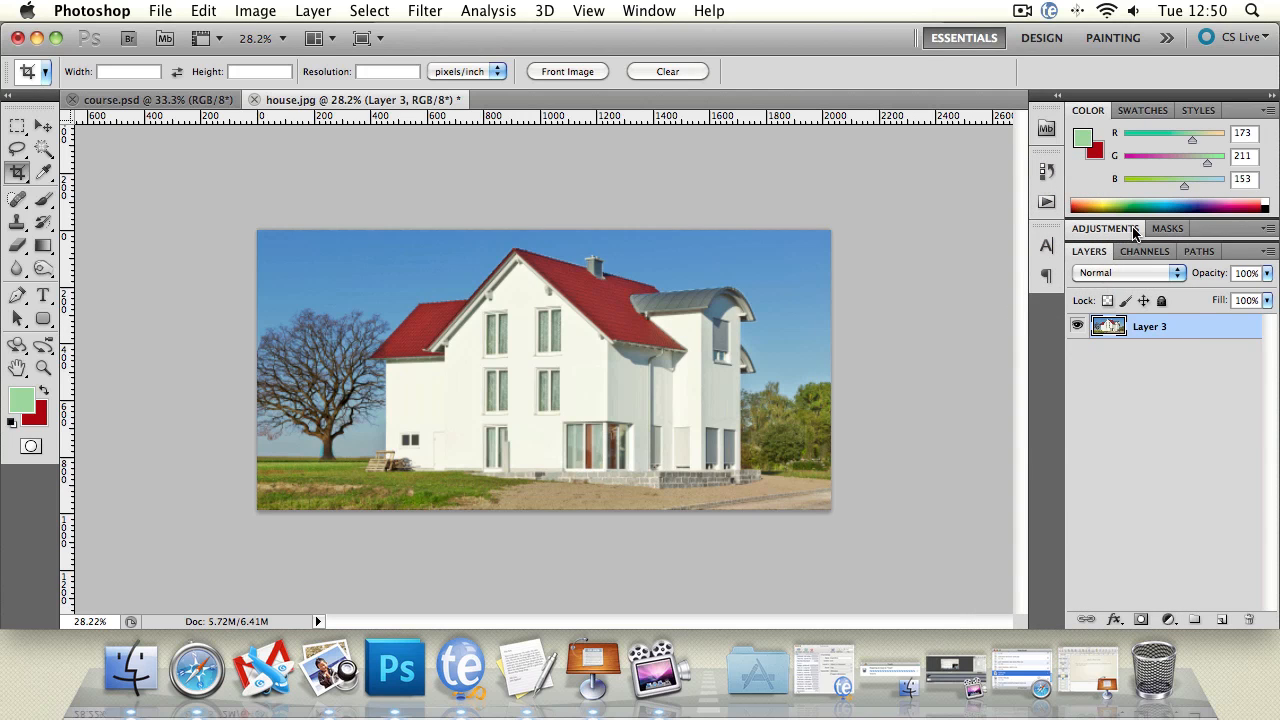
Step: Add a Brightness/Contrast adjustment layer with brightness 7 and contrast 9 above the merged image
click(1104, 228)
drag(1153, 248, 826, 146)
click(1088, 503)
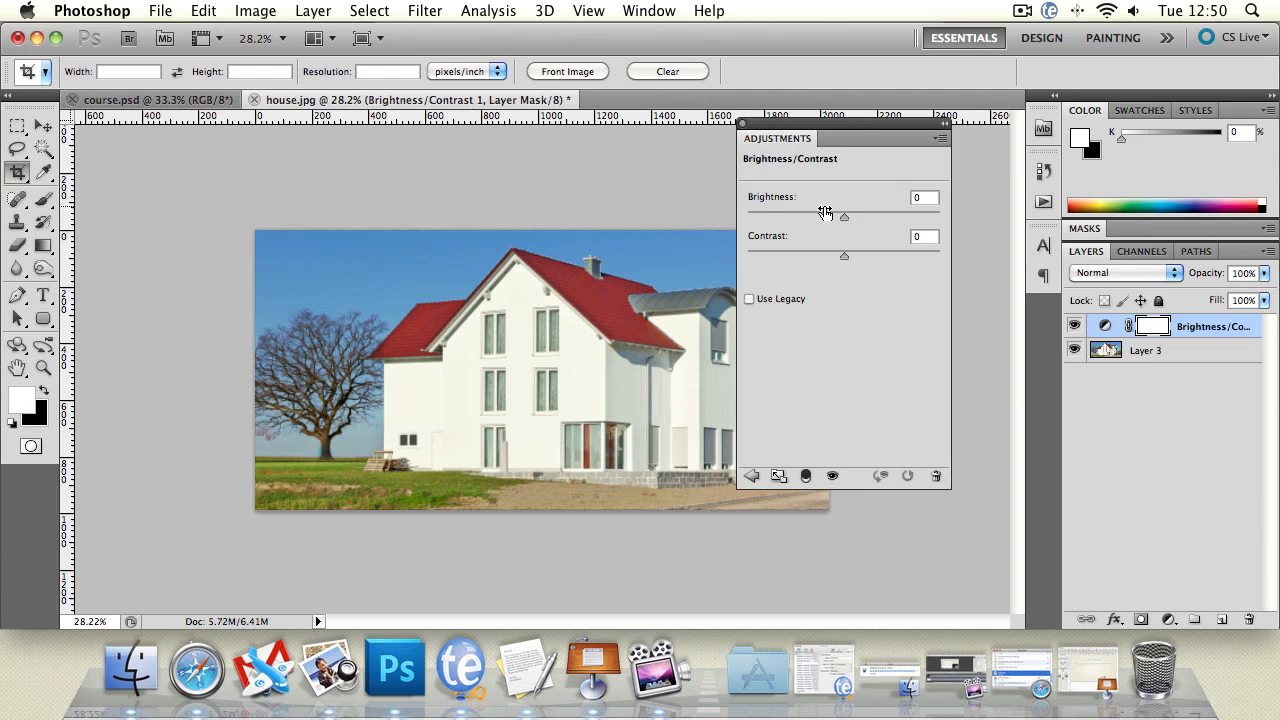
drag(843, 219, 740, 265)
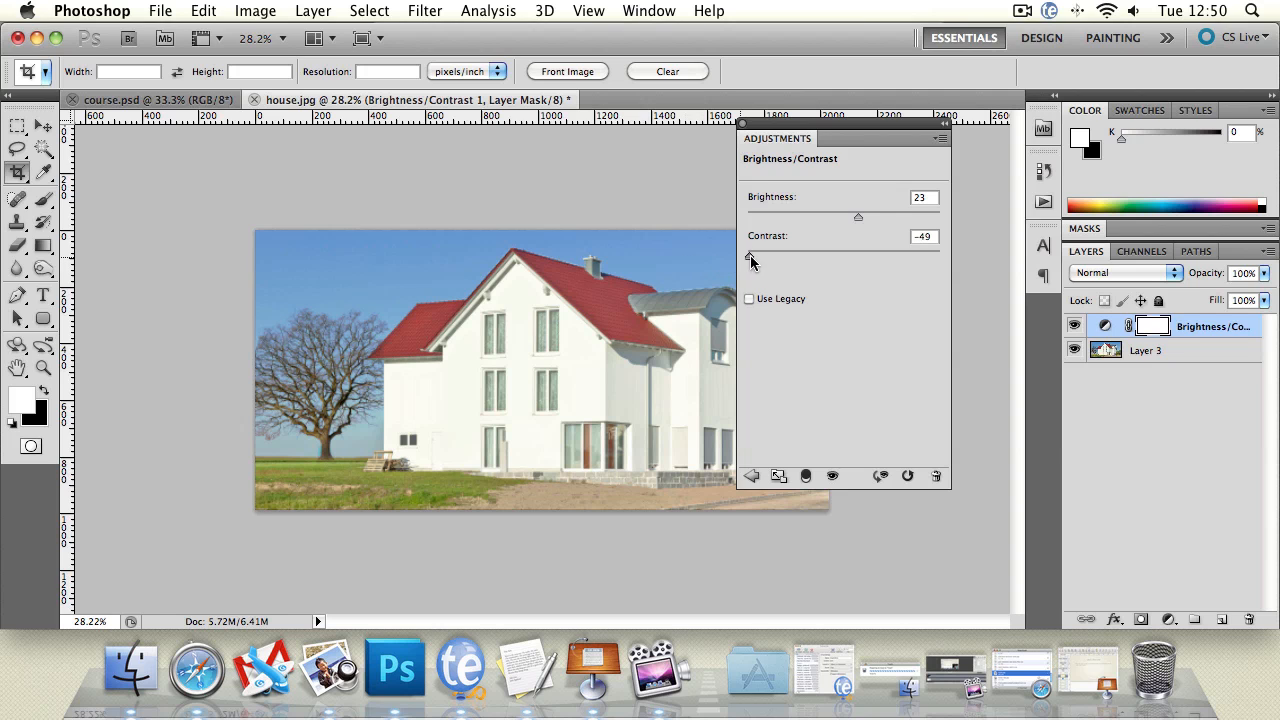
drag(750, 257, 851, 263)
mouse_move(847, 217)
mouse_down()
mouse_move(861, 221)
mouse_move(848, 223)
mouse_up()
click(1203, 449)
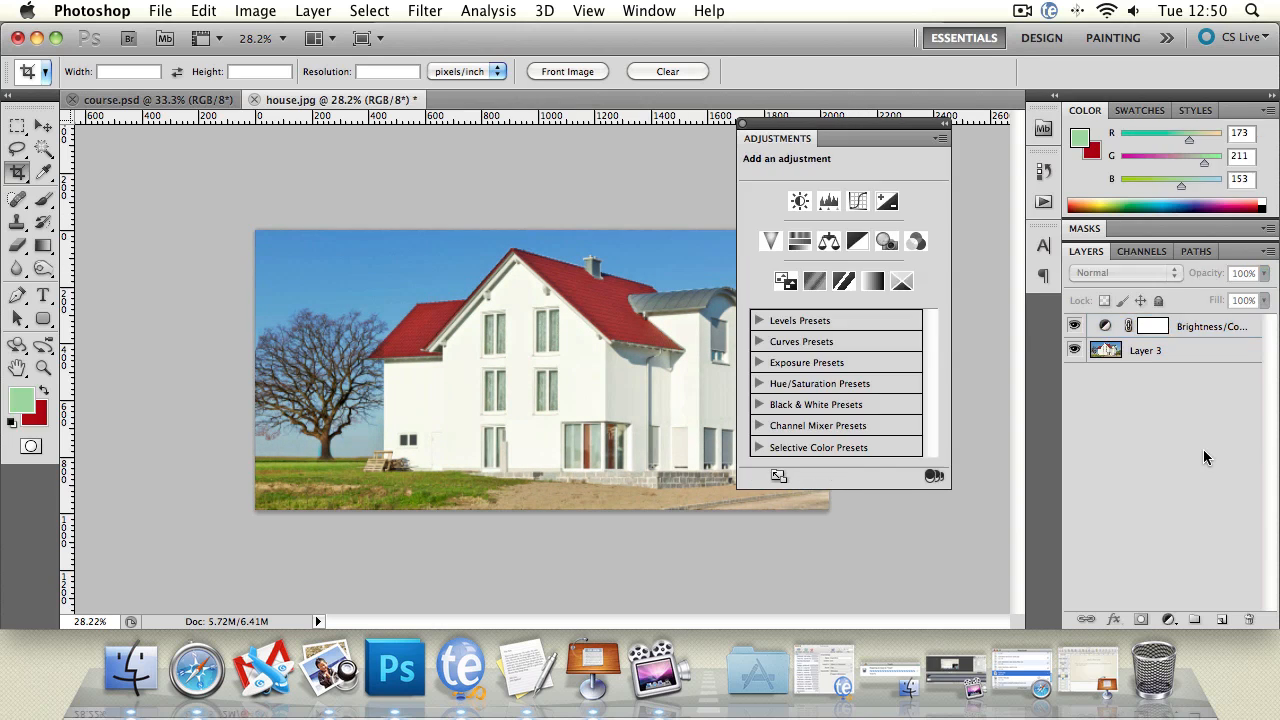
Step: Compare the image with and without the Brightness/Contrast adjustment layer
click(1214, 333)
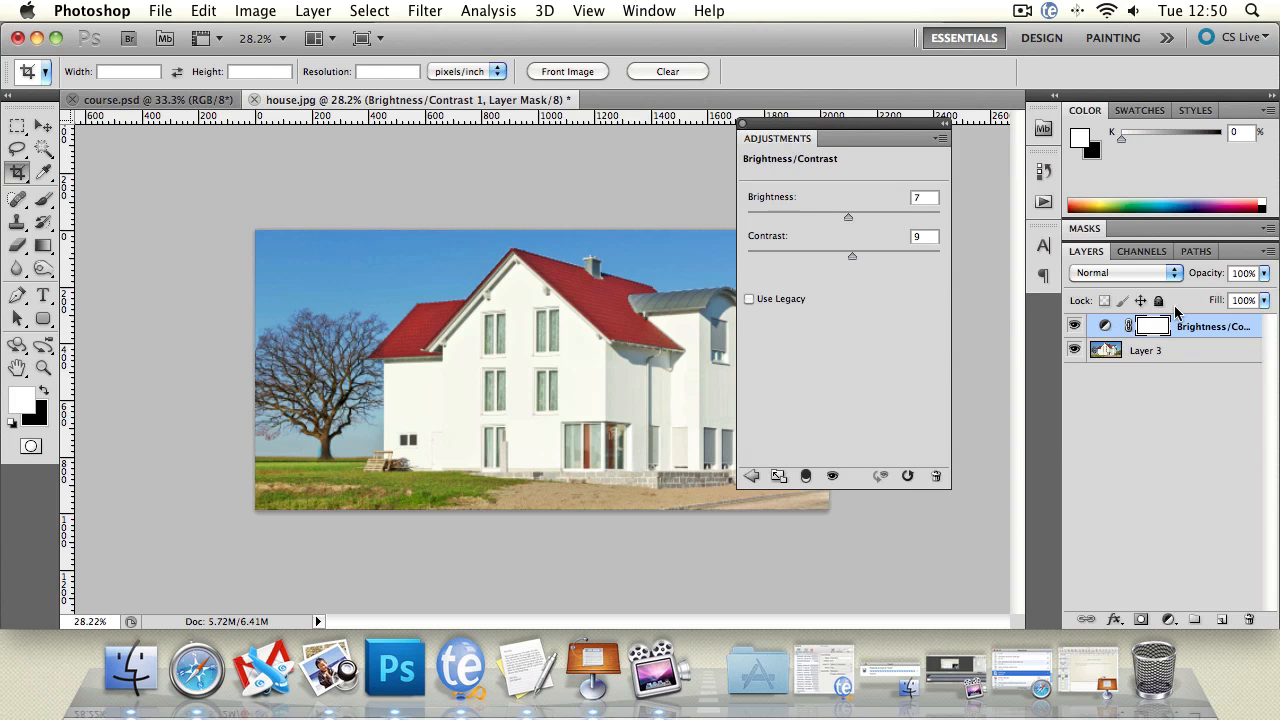
click(1075, 326)
click(1075, 326)
mouse_move(1200, 336)
mouse_down()
mouse_move(1200, 362)
mouse_move(1178, 326)
mouse_up()
click(1075, 326)
click(1075, 326)
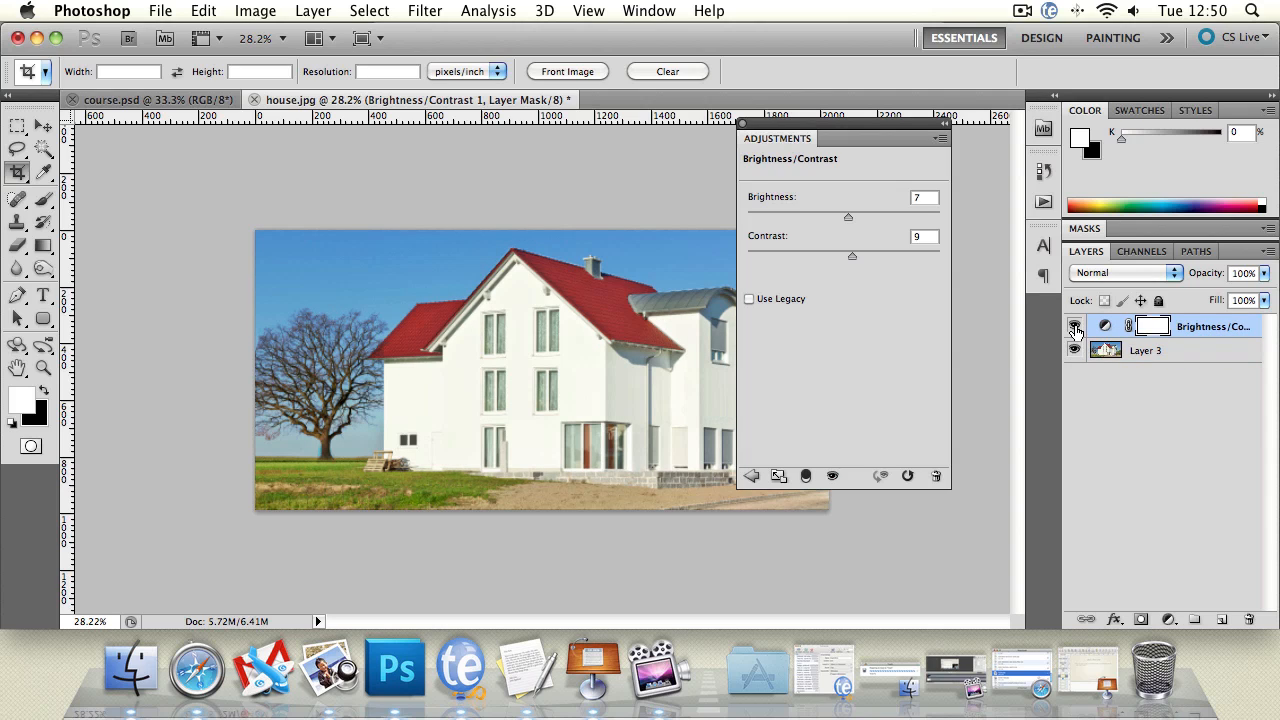
click(1103, 272)
click(1257, 436)
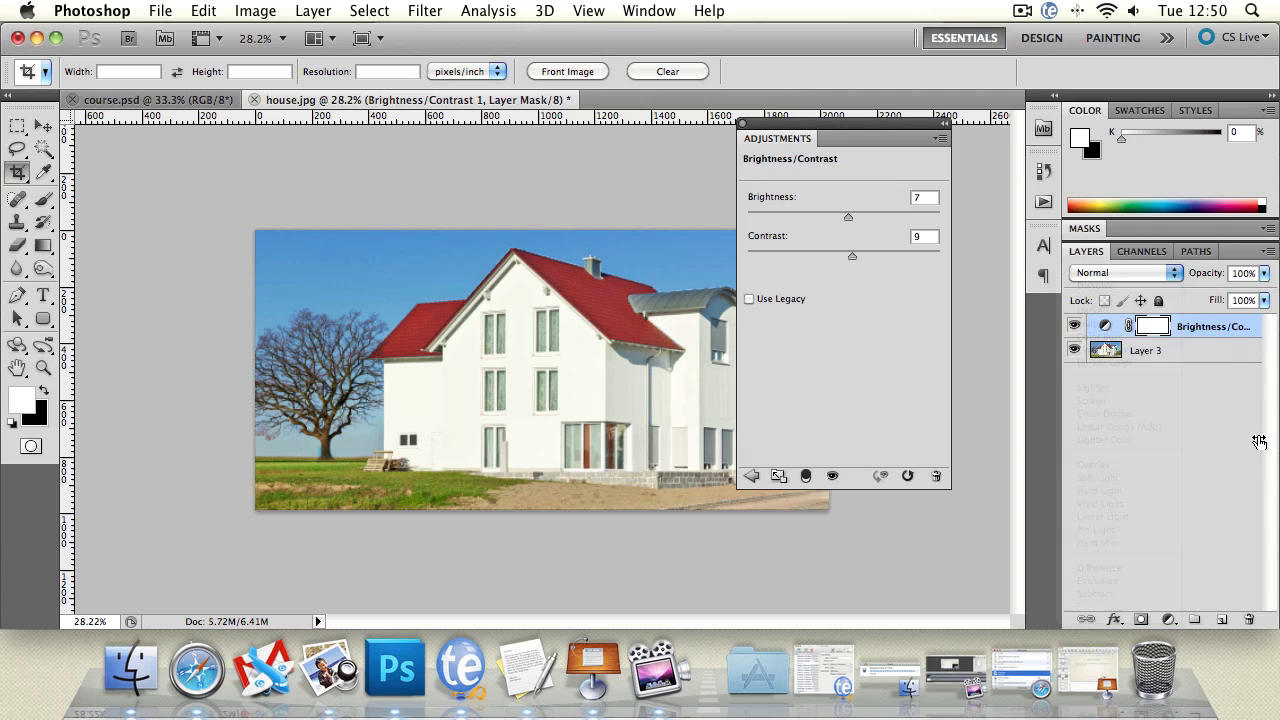
Step: Add a Levels adjustment layer, apply the Auto correction, and set the midtone input to 0.91 and the black input to 9
click(751, 477)
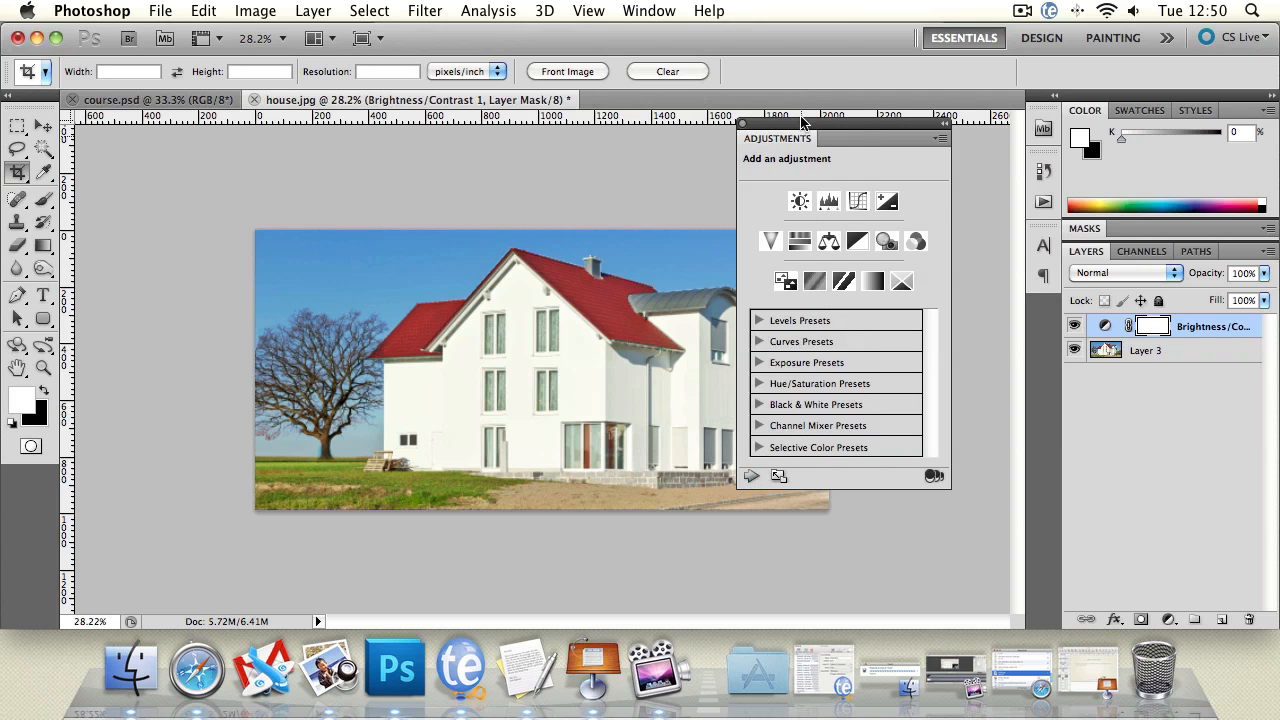
click(829, 202)
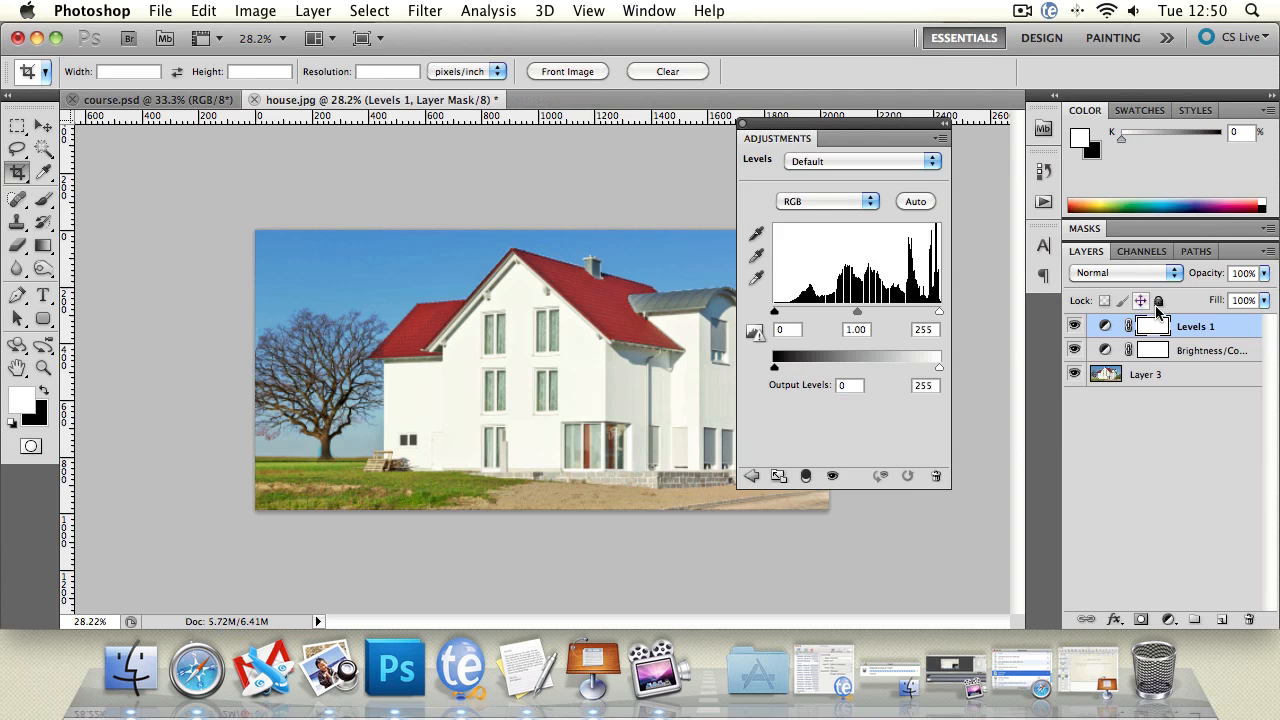
click(916, 202)
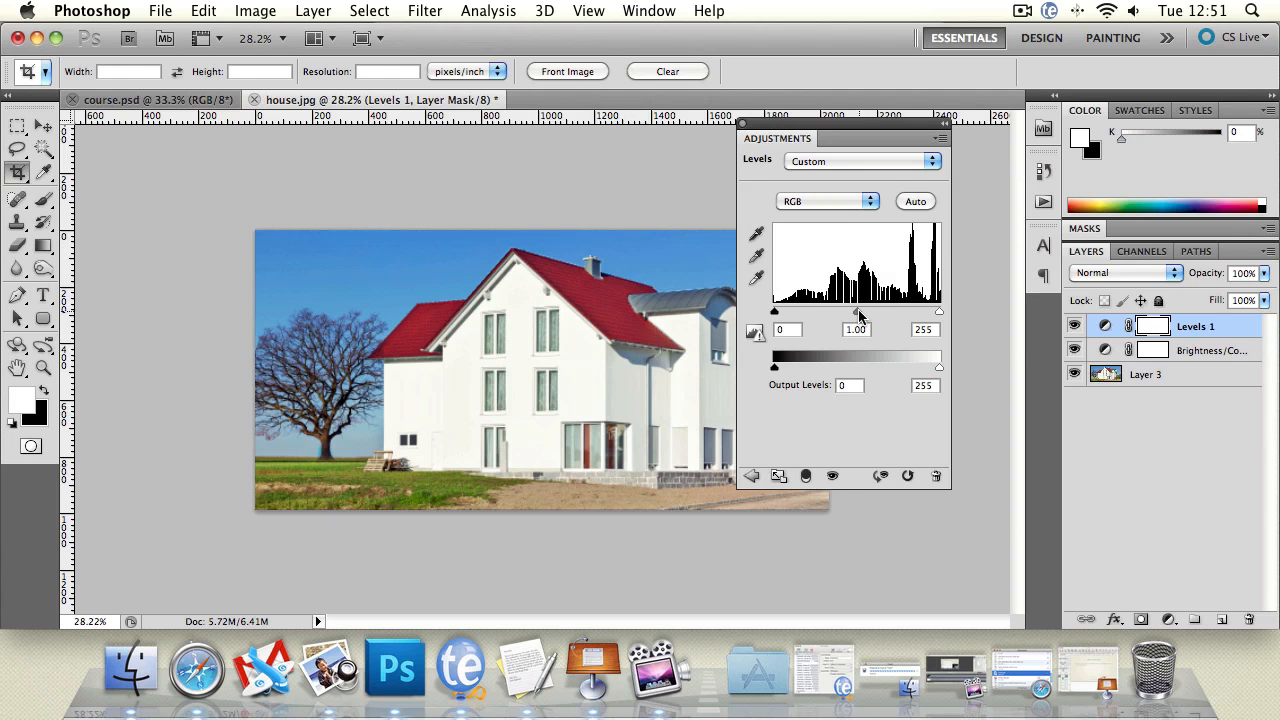
drag(855, 311, 860, 317)
drag(939, 312, 941, 316)
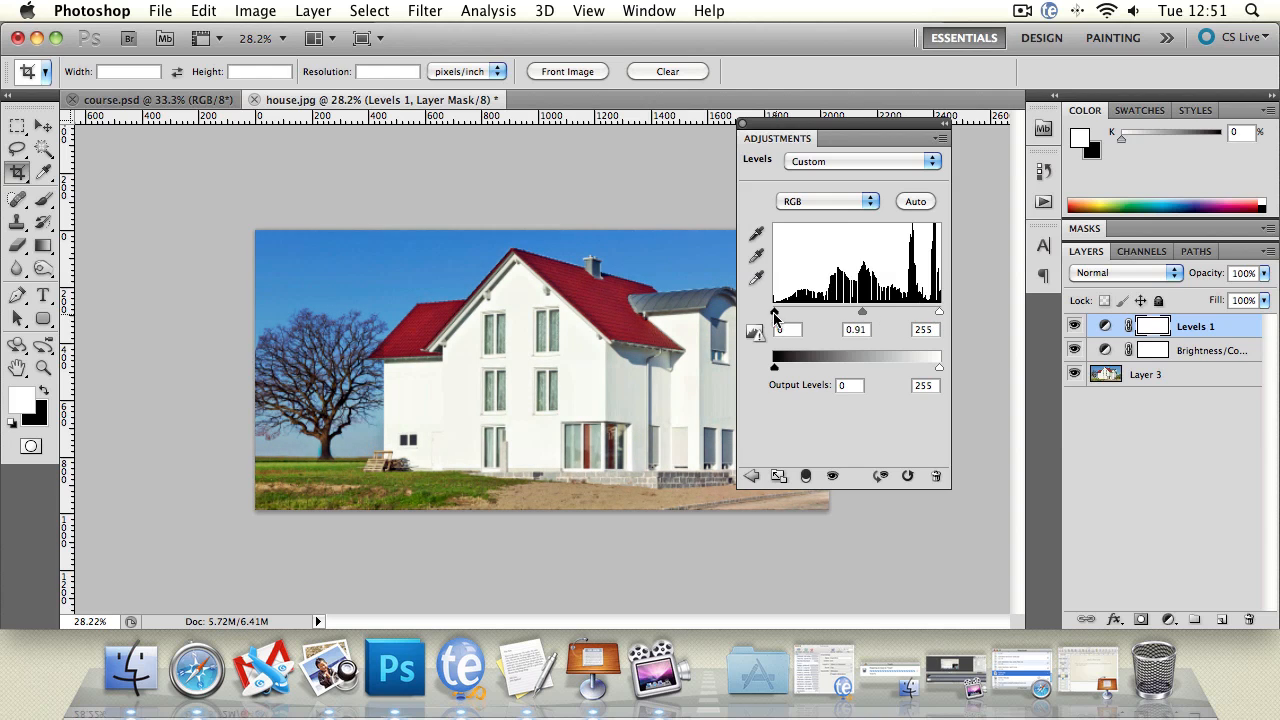
drag(774, 312, 778, 314)
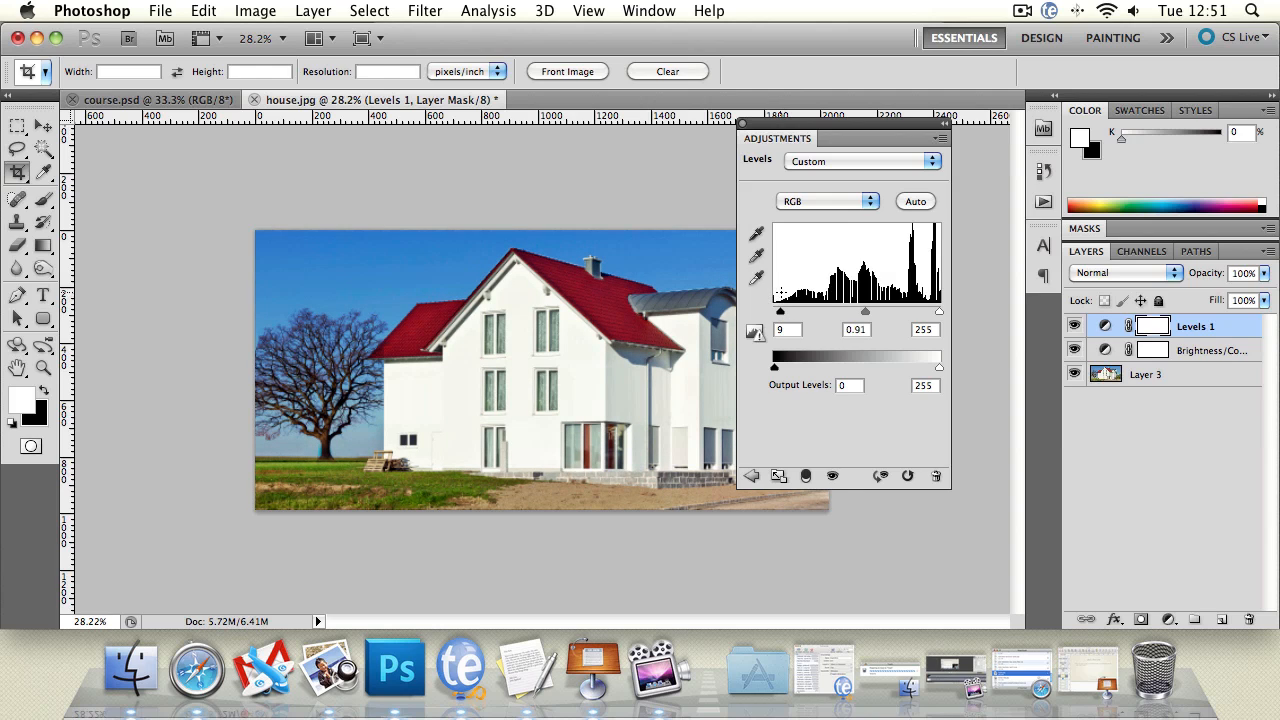
click(751, 476)
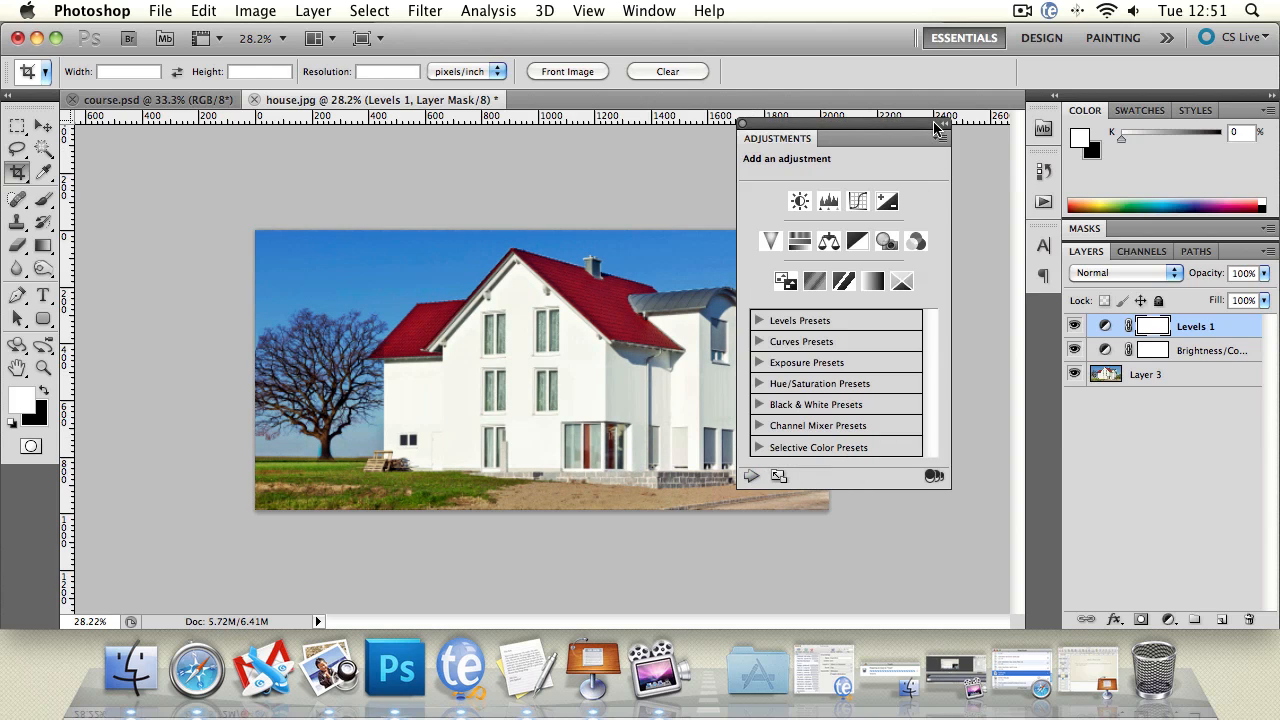
click(937, 126)
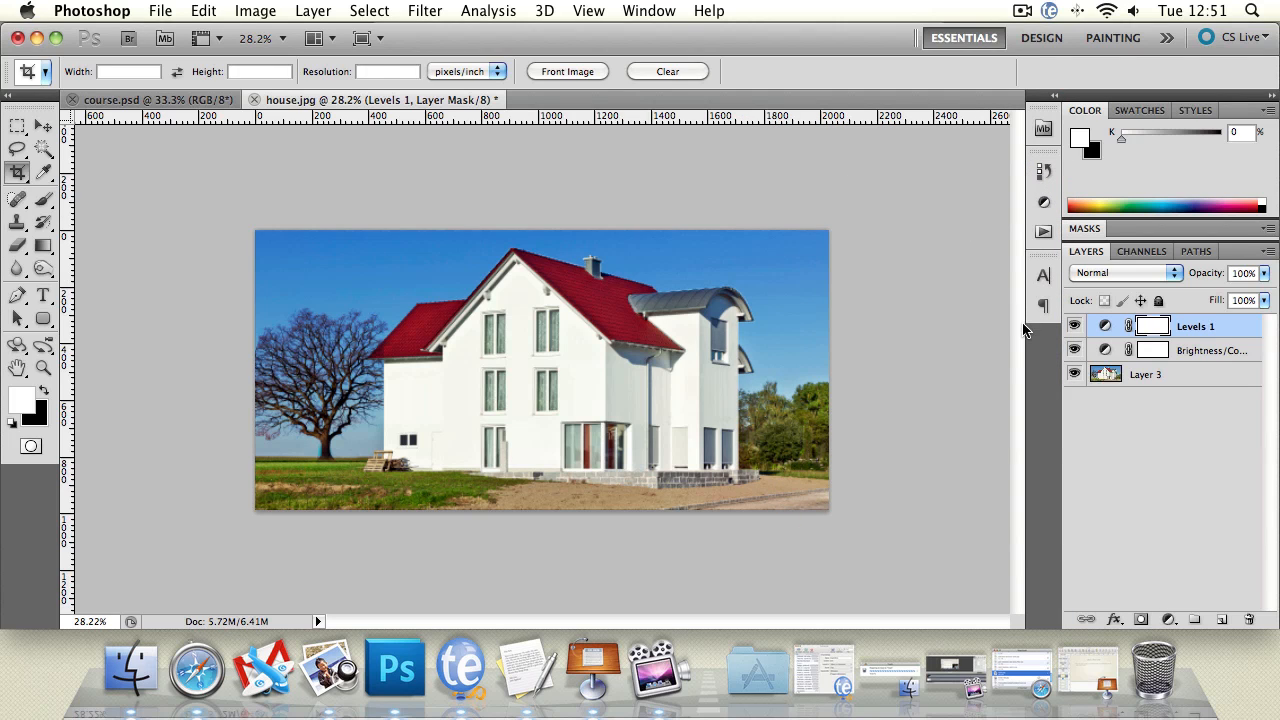
Step: Compare the whole picture with the Levels and Brightness/Contrast layers hidden and shown
drag(1074, 326, 1079, 346)
click(1077, 349)
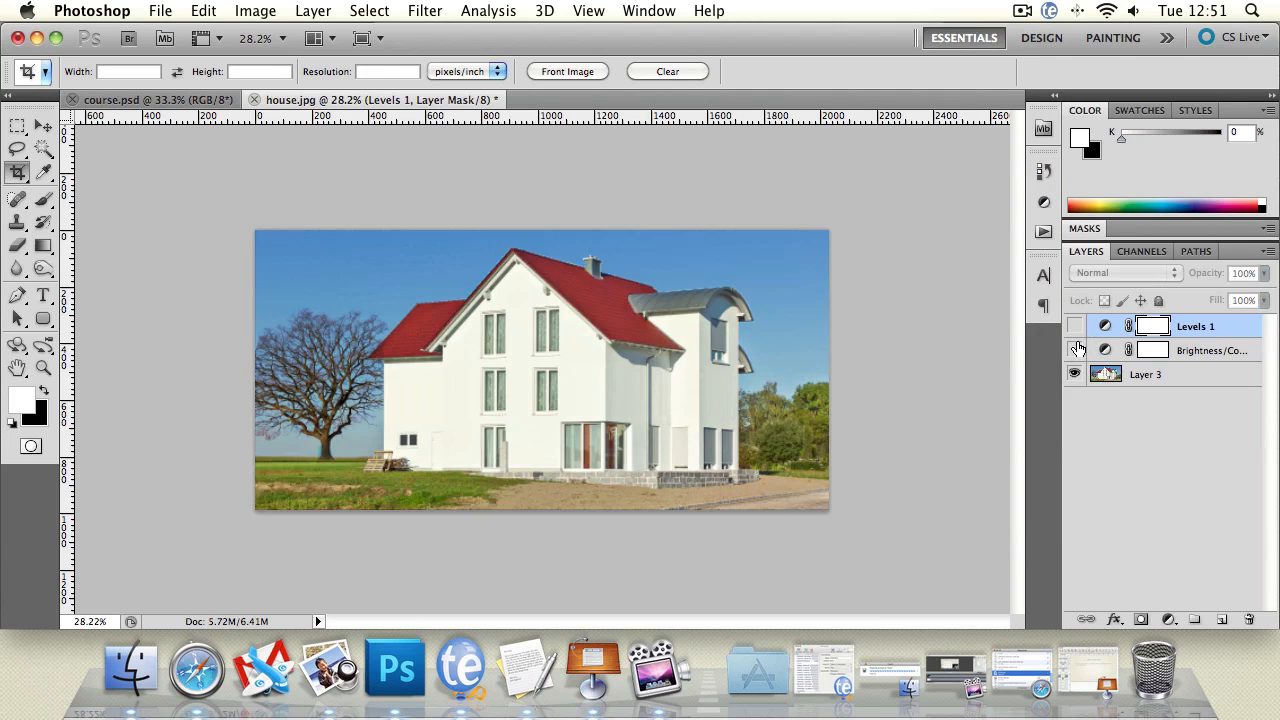
click(1074, 326)
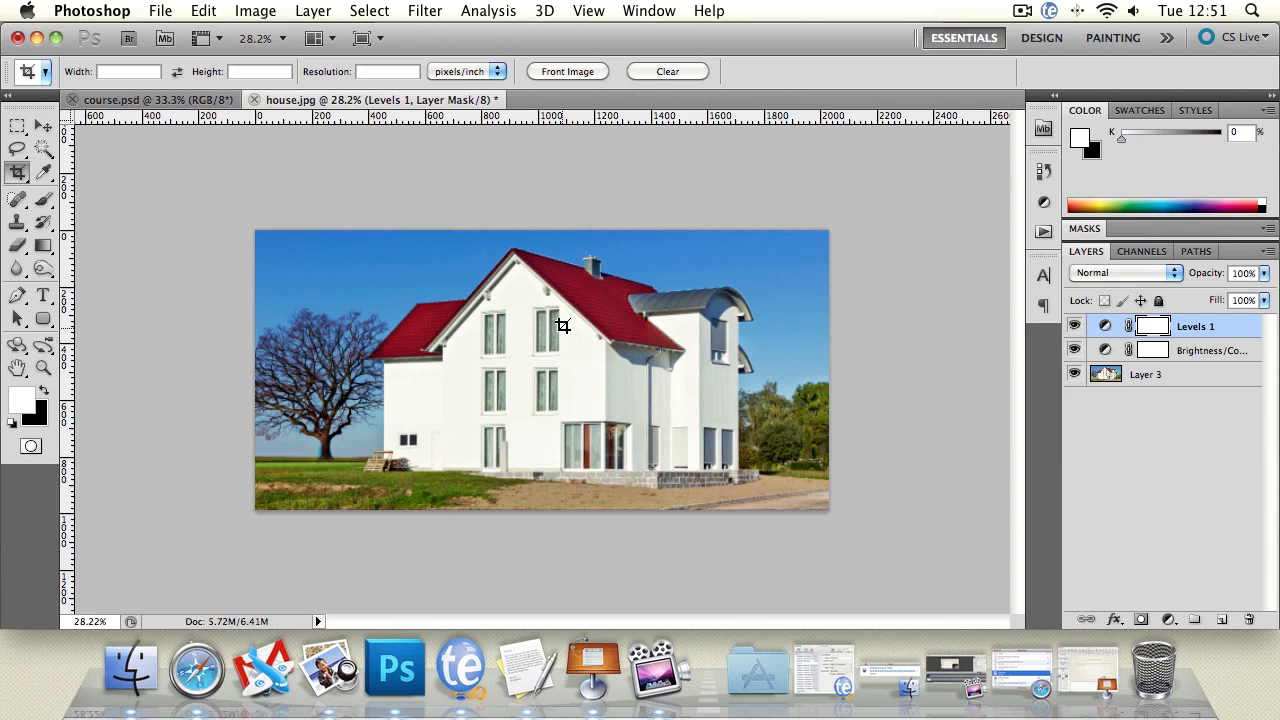
click(1075, 327)
click(1075, 326)
click(1075, 349)
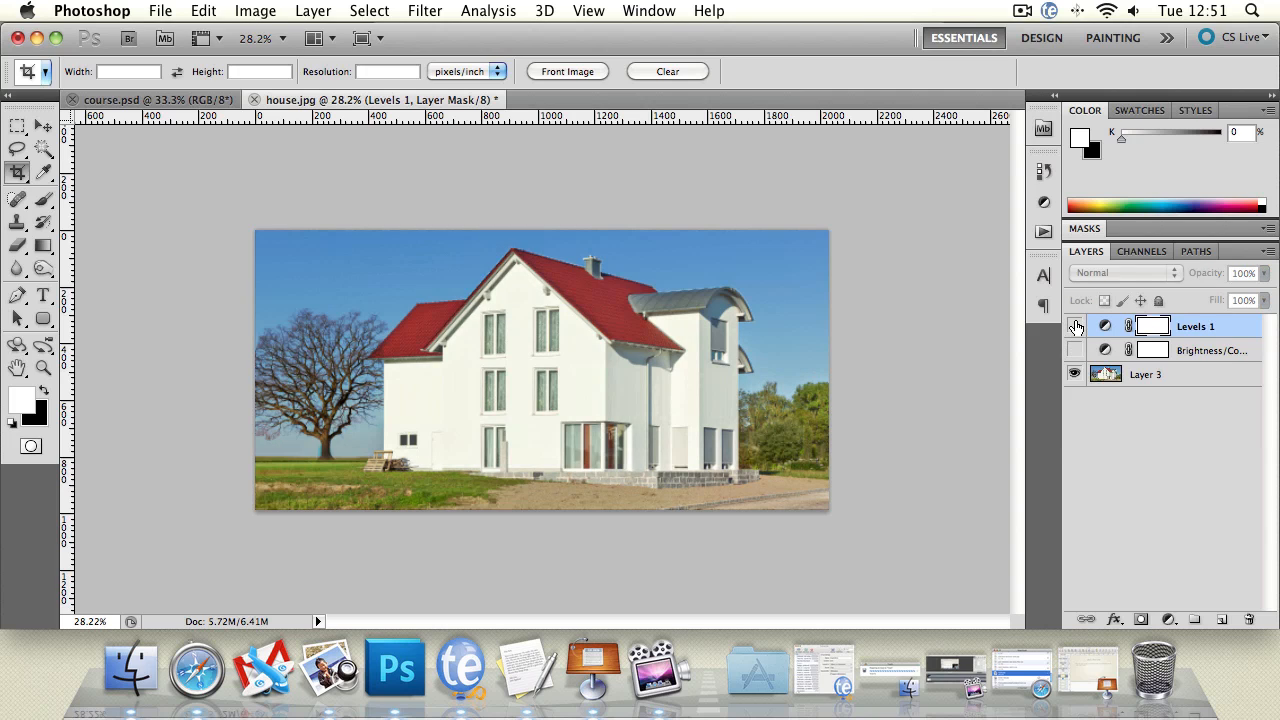
drag(1075, 327, 1075, 352)
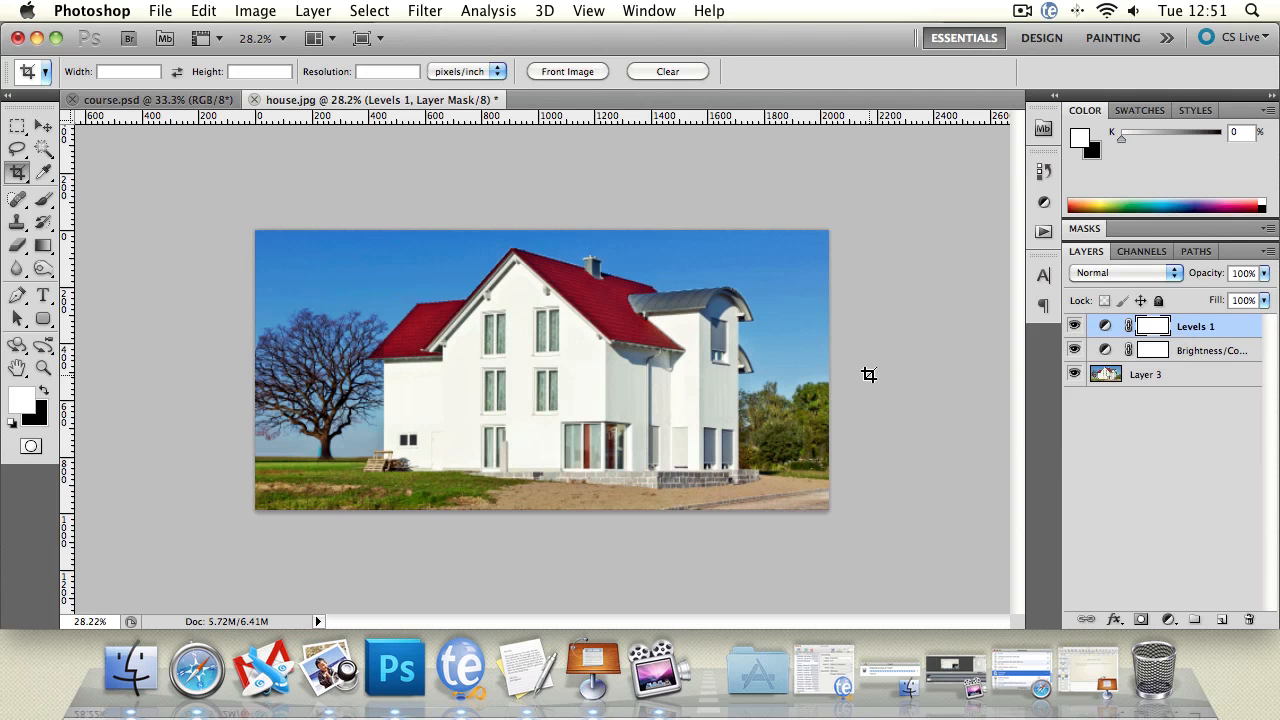